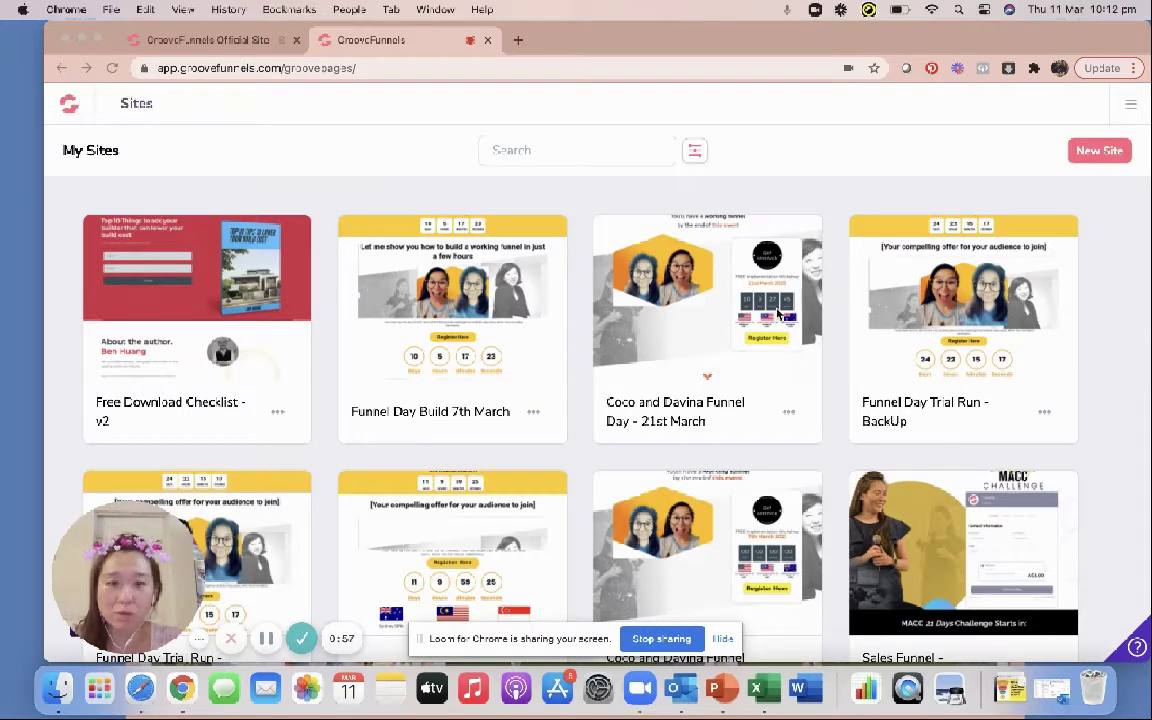
Open the Funnel Day - 21st March site in the builder and review its live published landing page.
{"action": "left_click", "coordinate": [726, 299]}
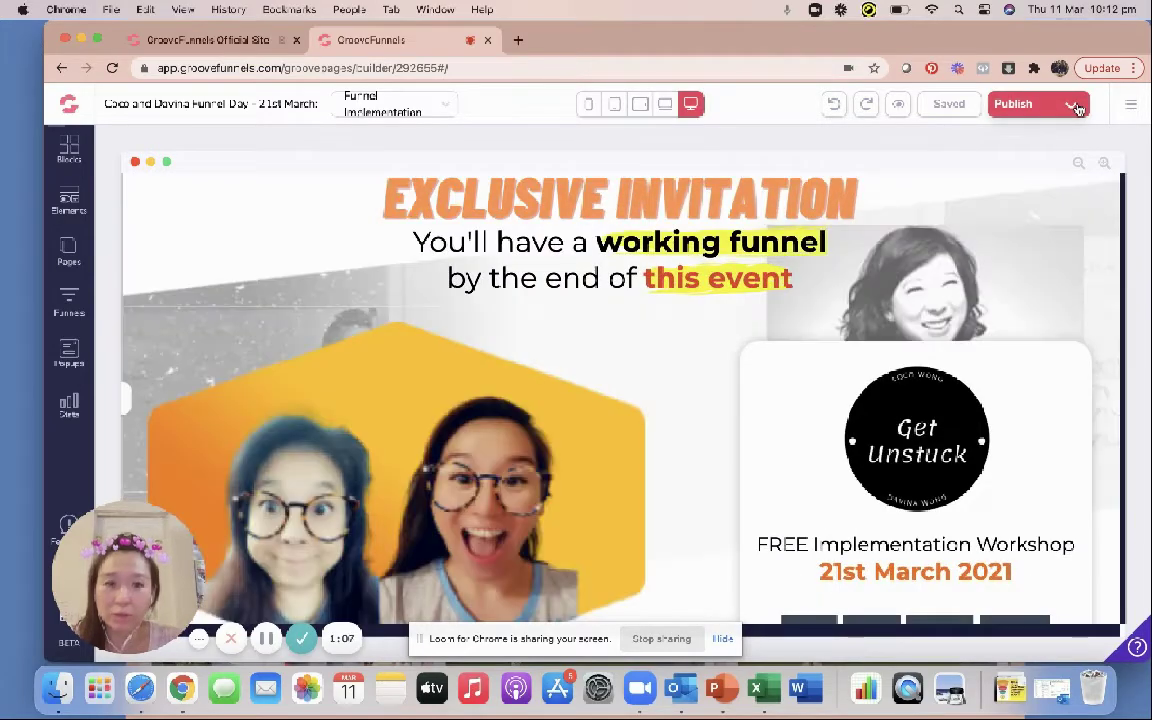
{"action": "left_click", "coordinate": [1073, 105]}
{"action": "left_click", "coordinate": [1051, 398]}
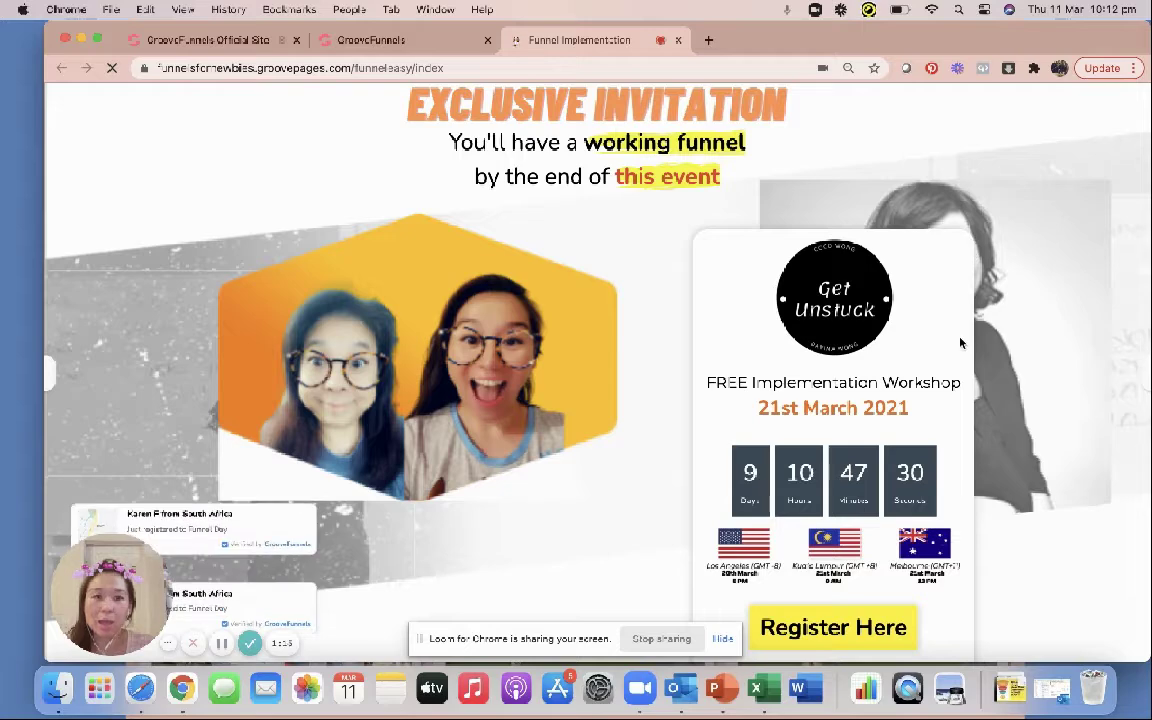
{"action": "scroll", "coordinate": [955, 341], "scroll_direction": "down", "scroll_amount": 2}
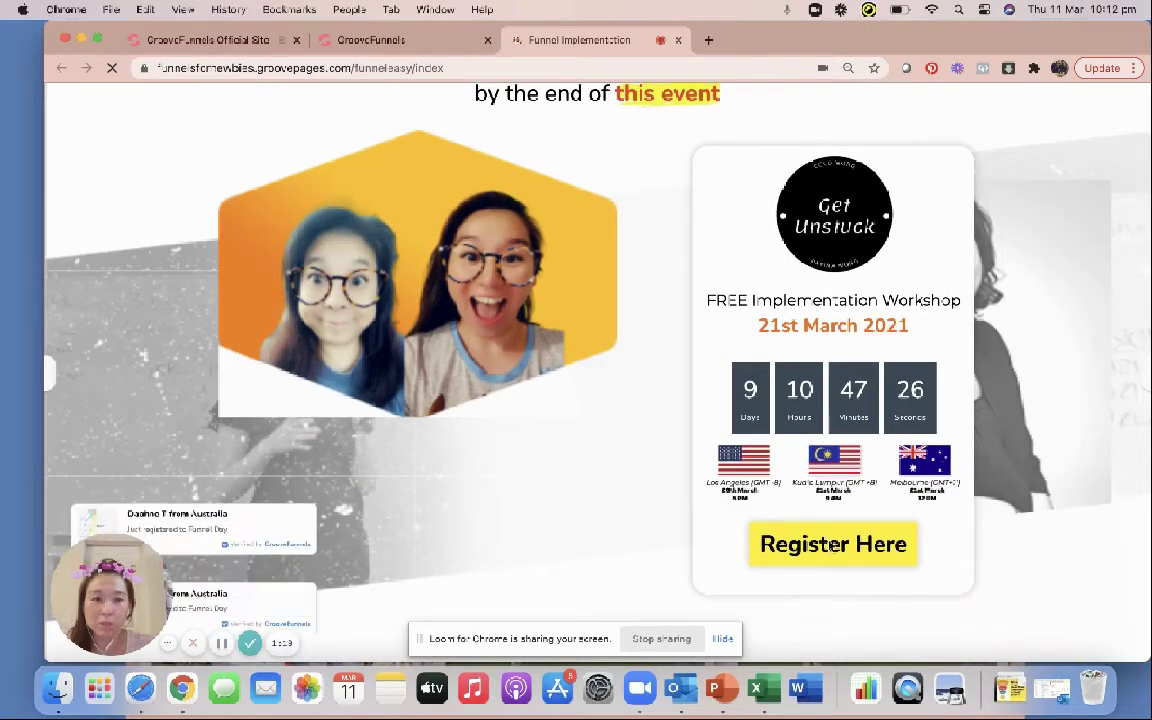
{"action": "scroll", "coordinate": [823, 545], "scroll_direction": "down", "scroll_amount": 1}
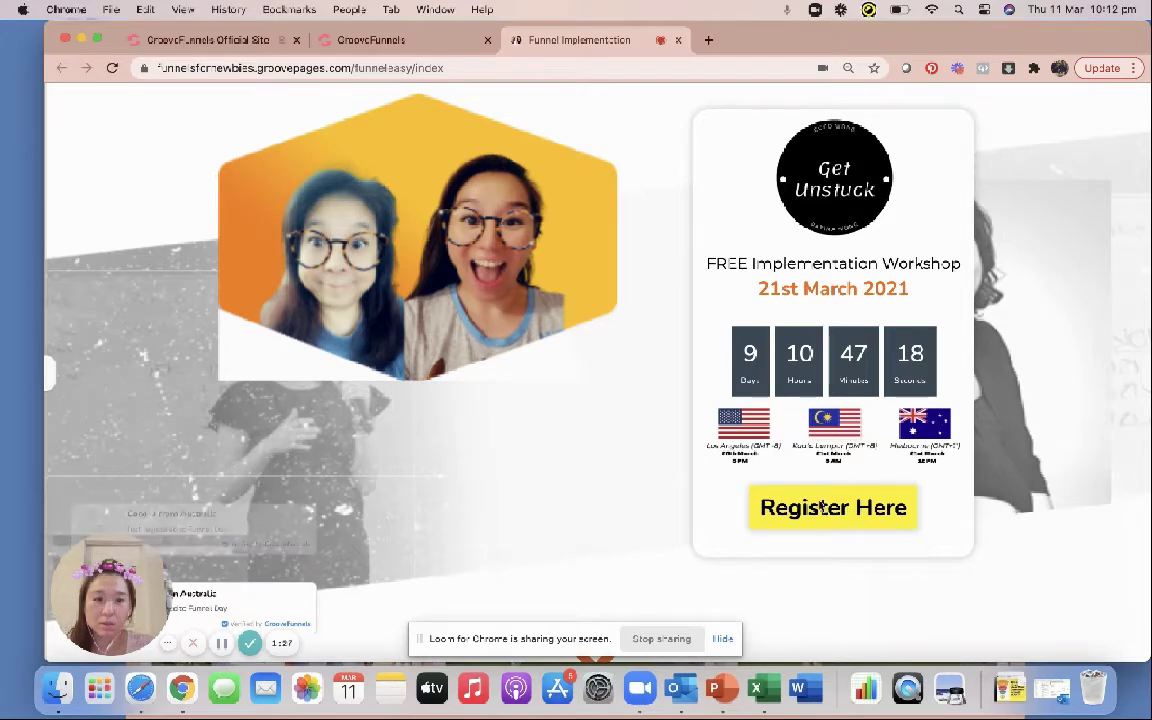
{"action": "scroll", "coordinate": [810, 508], "scroll_direction": "down", "scroll_amount": 3}
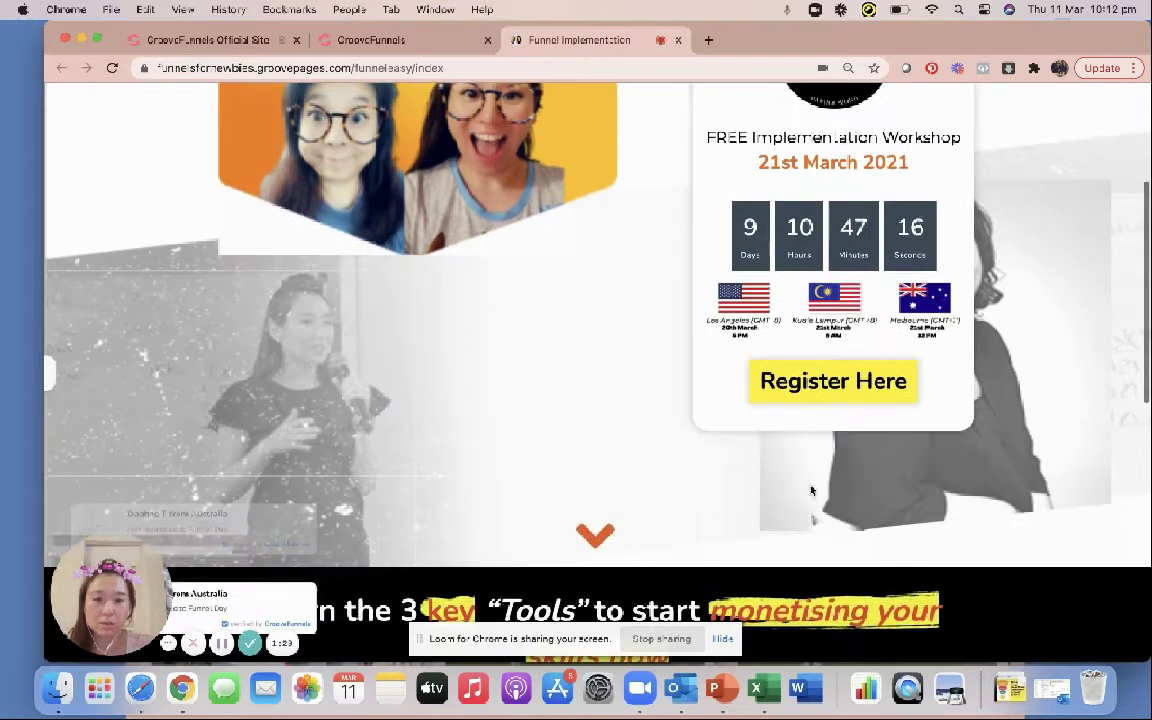
Follow the landing page's Register Here link and review the Funnel Day sign-up form and benefits.
{"action": "left_click", "coordinate": [842, 375]}
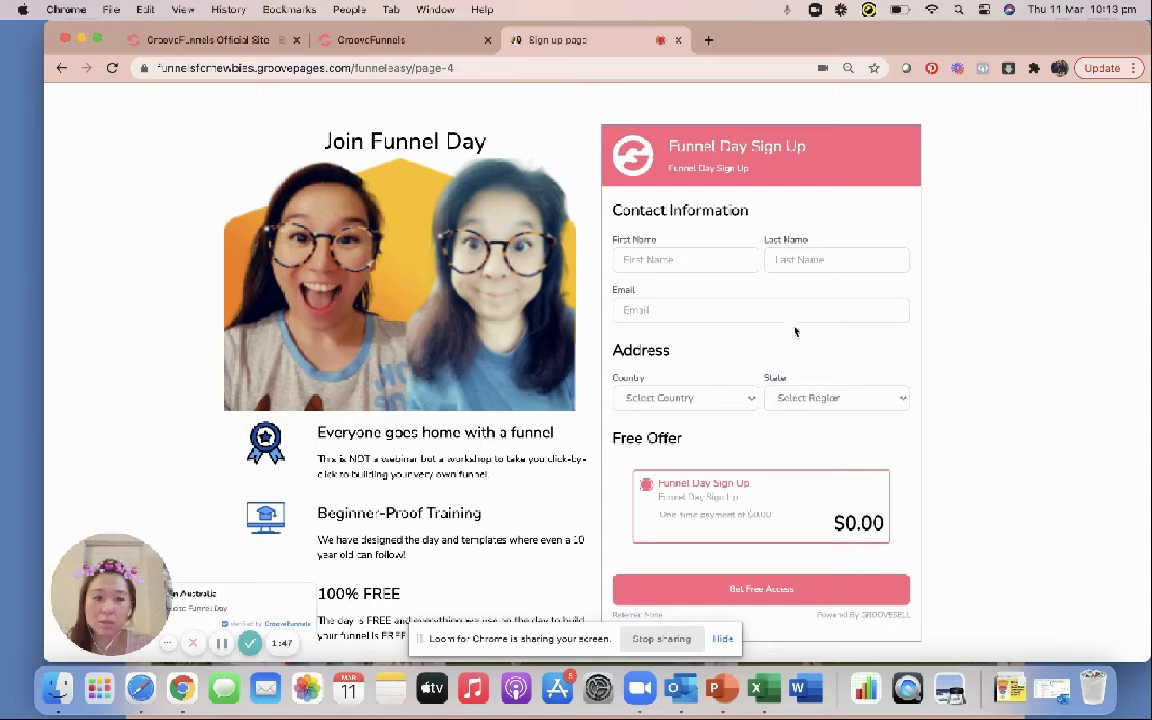
{"action": "scroll", "coordinate": [757, 455], "scroll_direction": "down", "scroll_amount": 2}
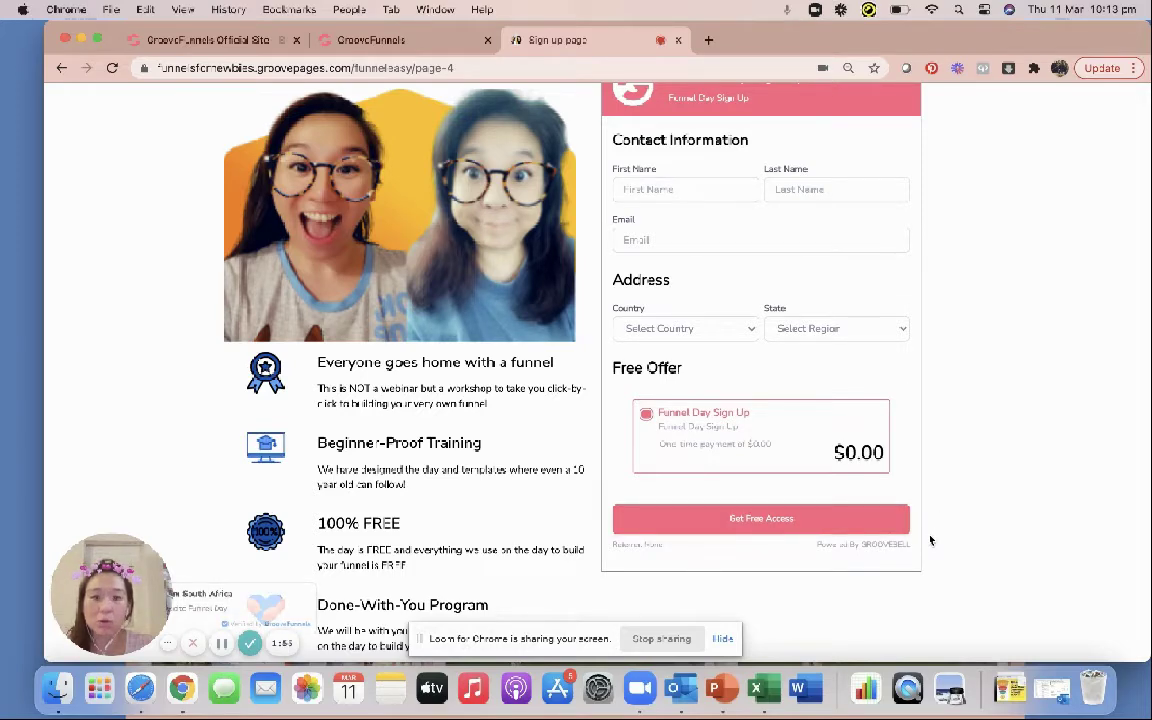
{"action": "scroll", "coordinate": [930, 540], "scroll_direction": "up", "scroll_amount": 2}
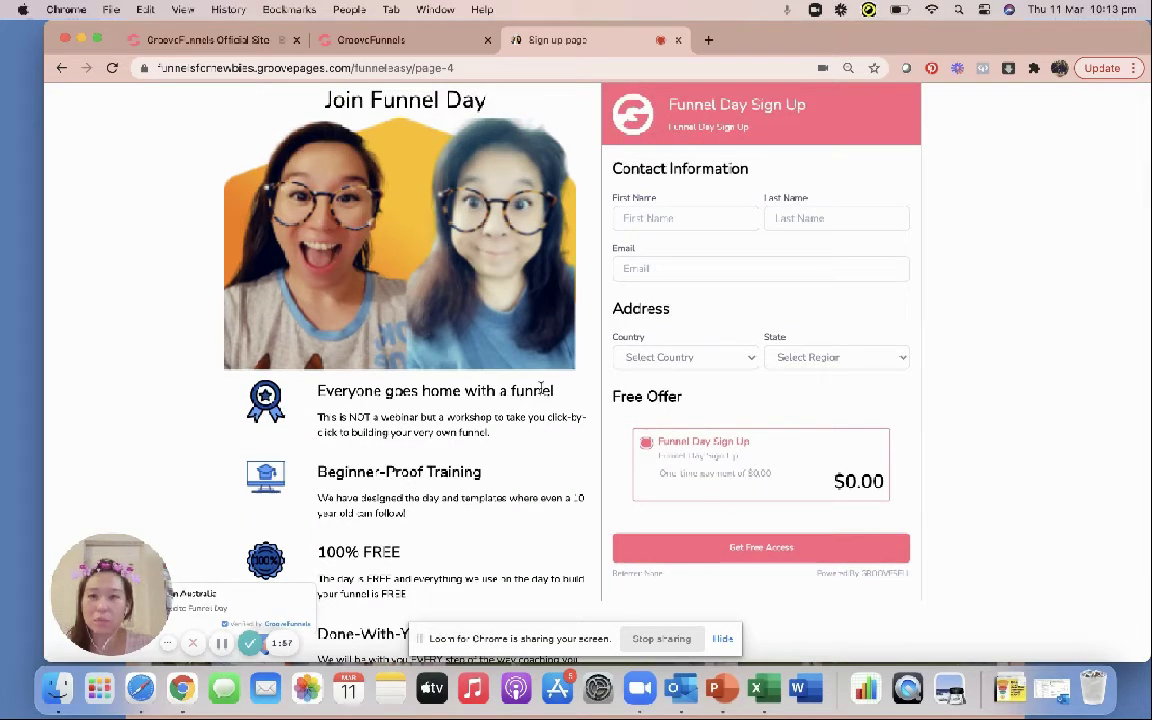
Return to the site in the builder and view its Sign up page, followed by its Thank you page.
{"action": "left_click", "coordinate": [453, 48]}
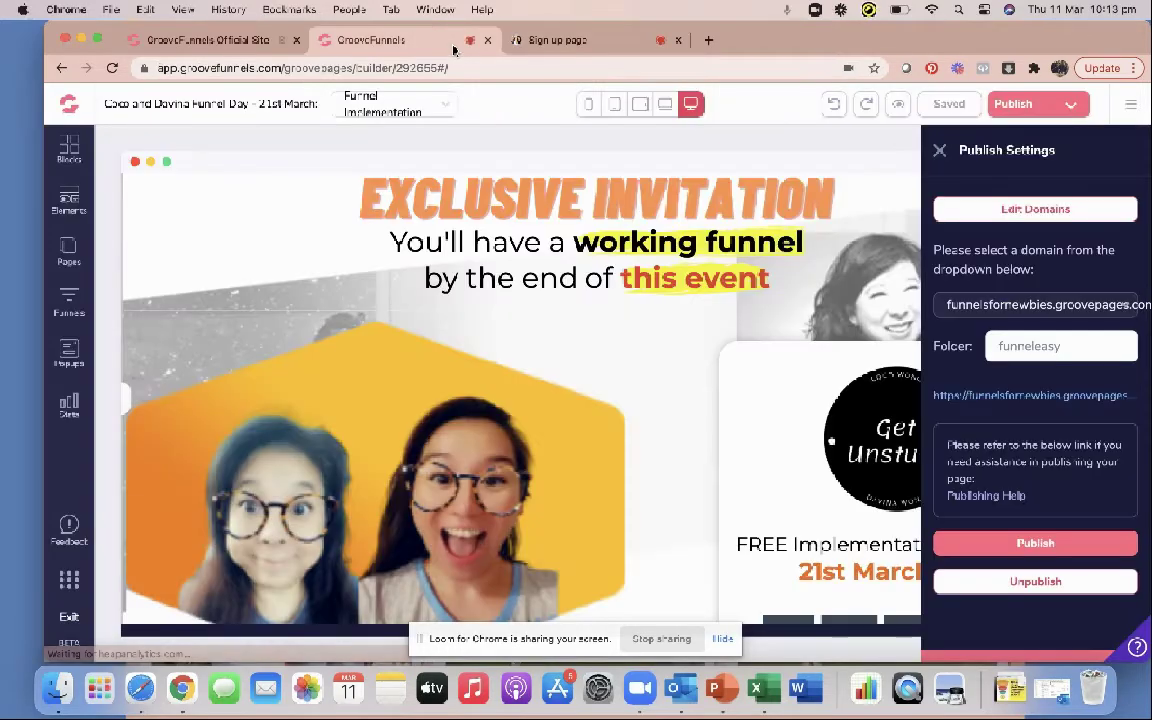
{"action": "left_click", "coordinate": [68, 251]}
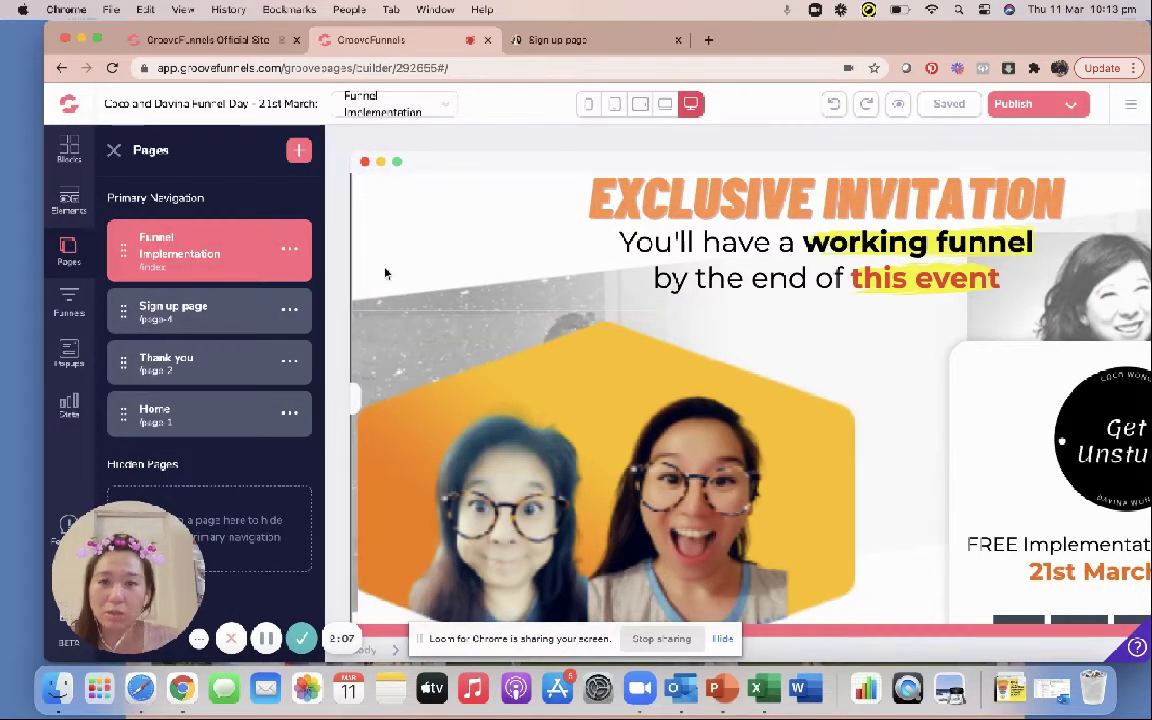
{"action": "left_click", "coordinate": [224, 300]}
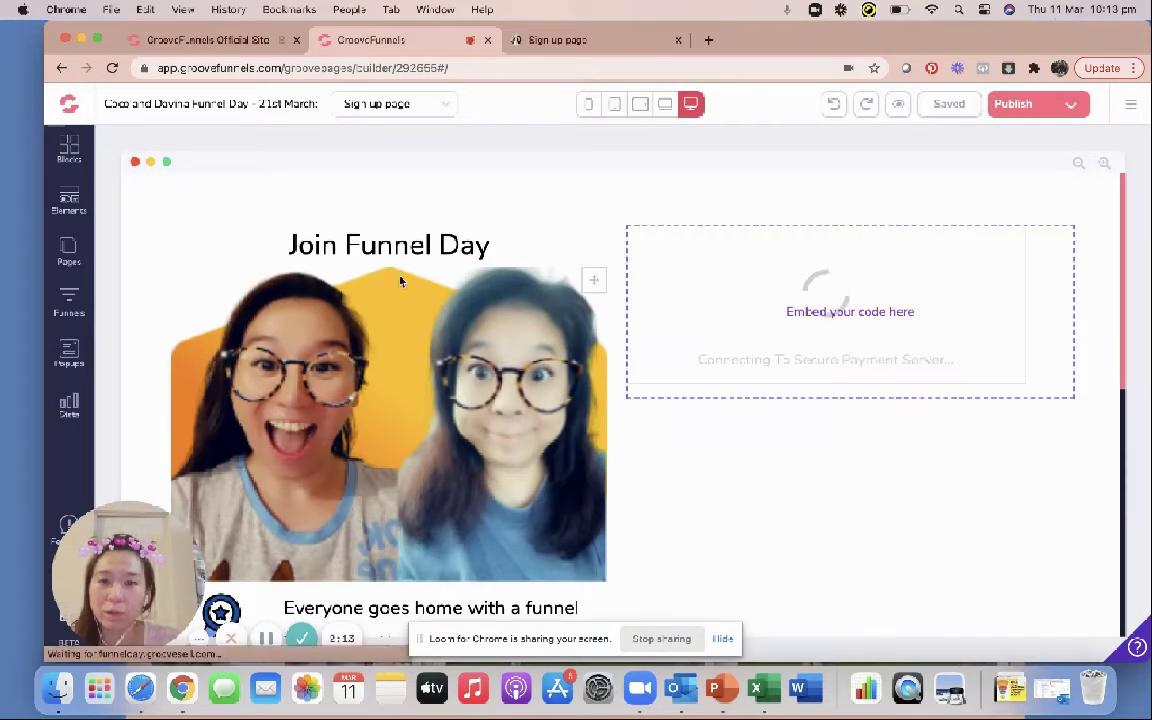
{"action": "left_click", "coordinate": [71, 247]}
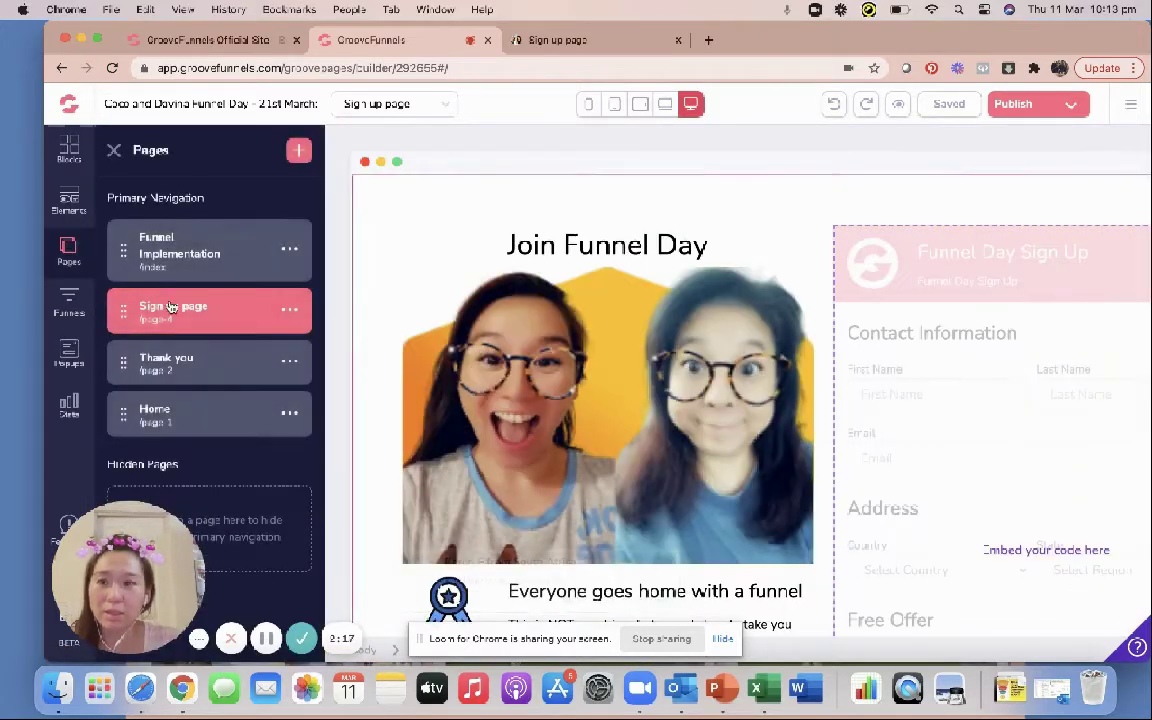
{"action": "left_click", "coordinate": [183, 363]}
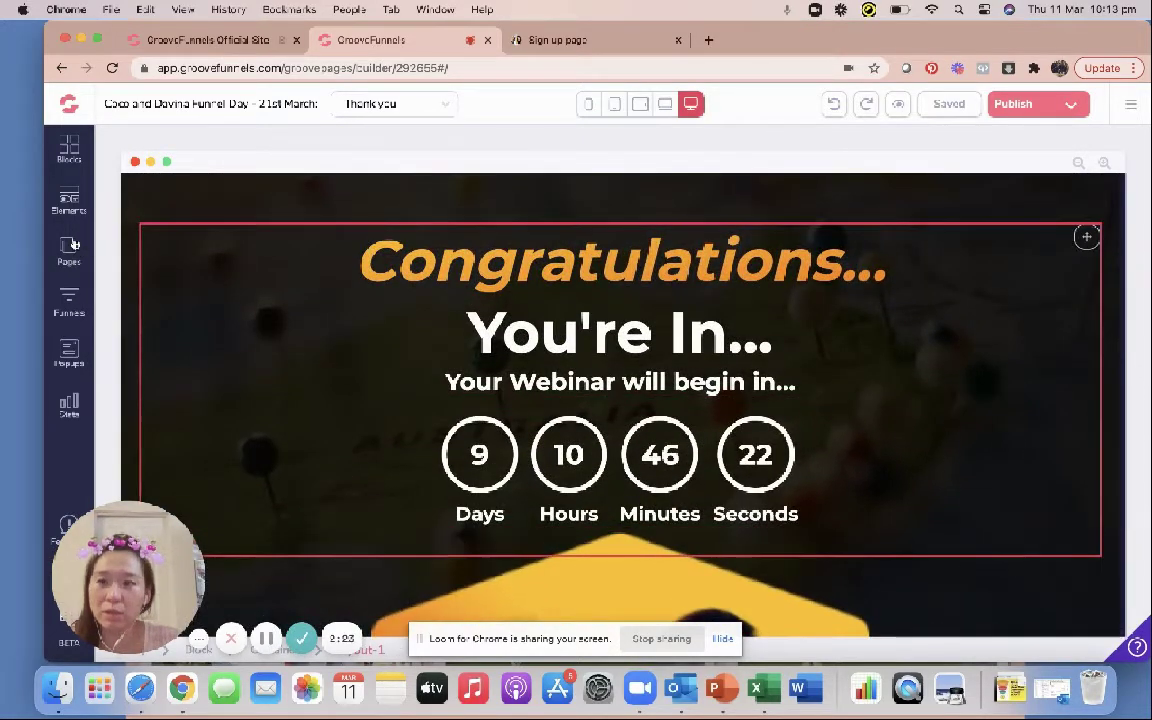
Leave the current site and switch to the GroovePages overview of all sites.
{"action": "left_click", "coordinate": [1130, 106]}
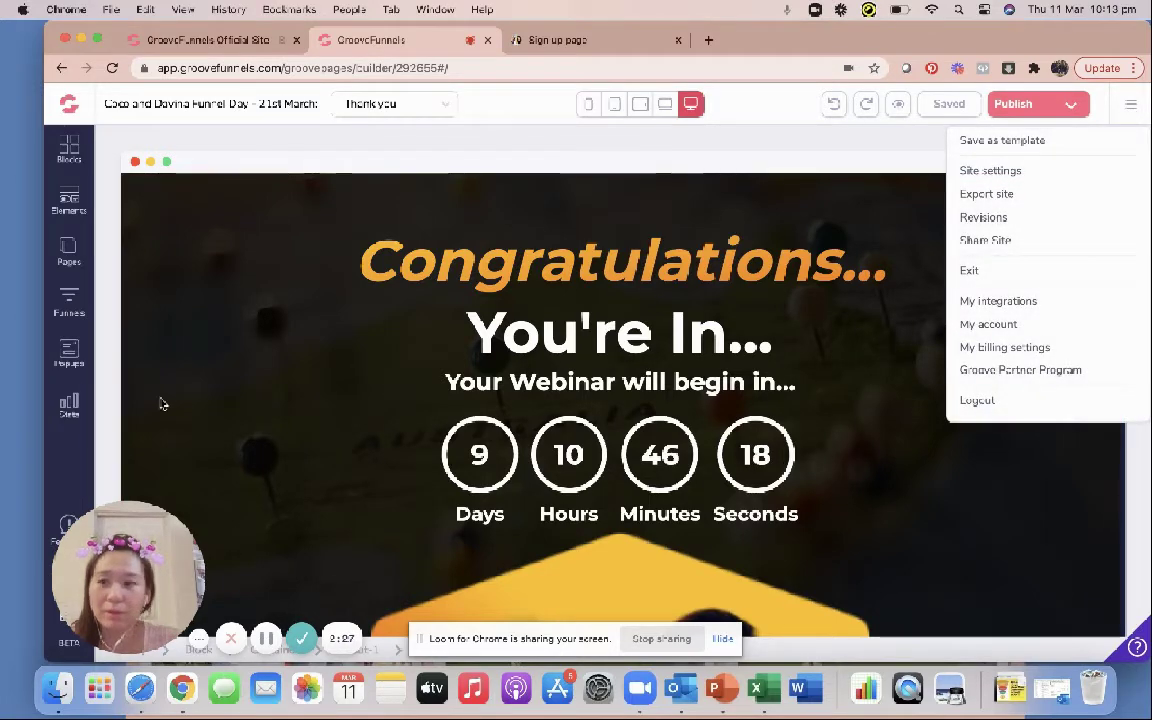
{"action": "left_click", "coordinate": [1133, 107]}
{"action": "left_click_drag", "start_coordinate": [106, 581], "coordinate": [182, 581]}
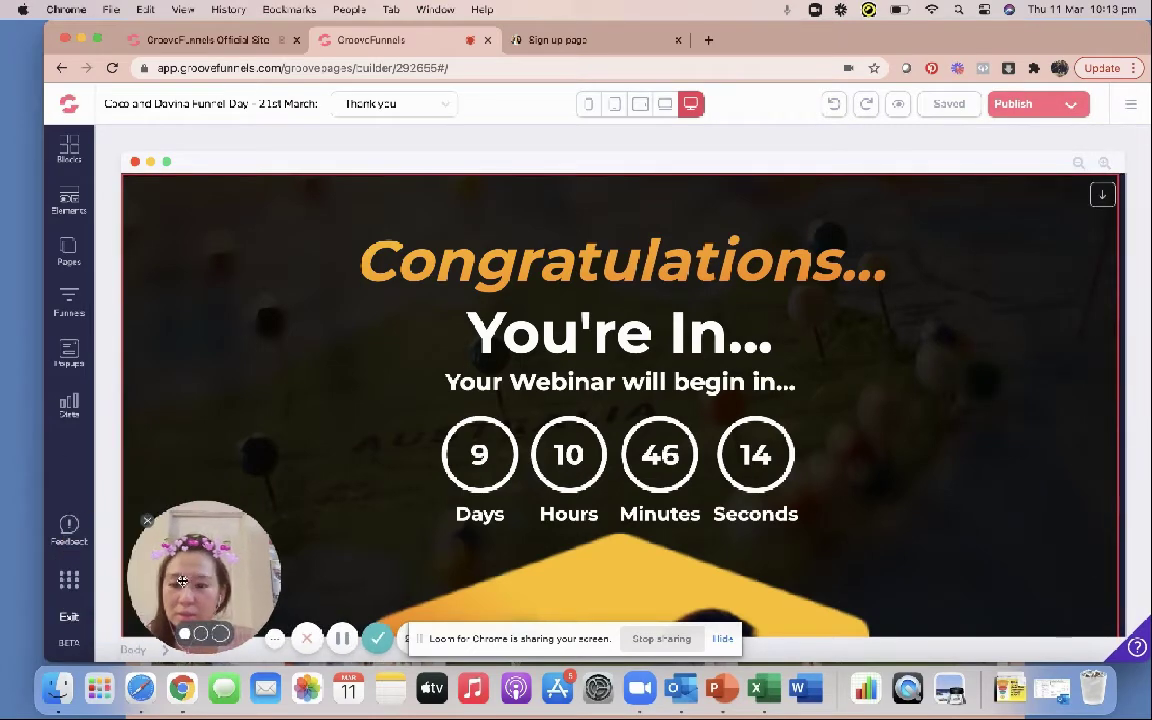
{"action": "left_click", "coordinate": [69, 580]}
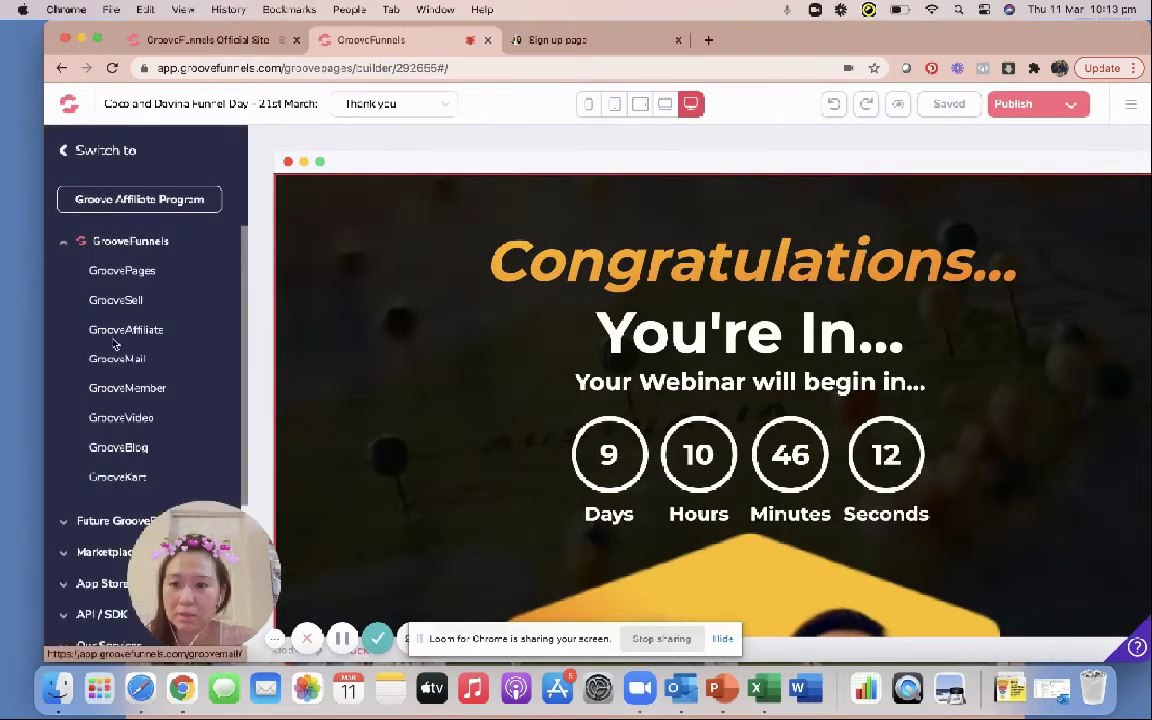
{"action": "left_click", "coordinate": [128, 270]}
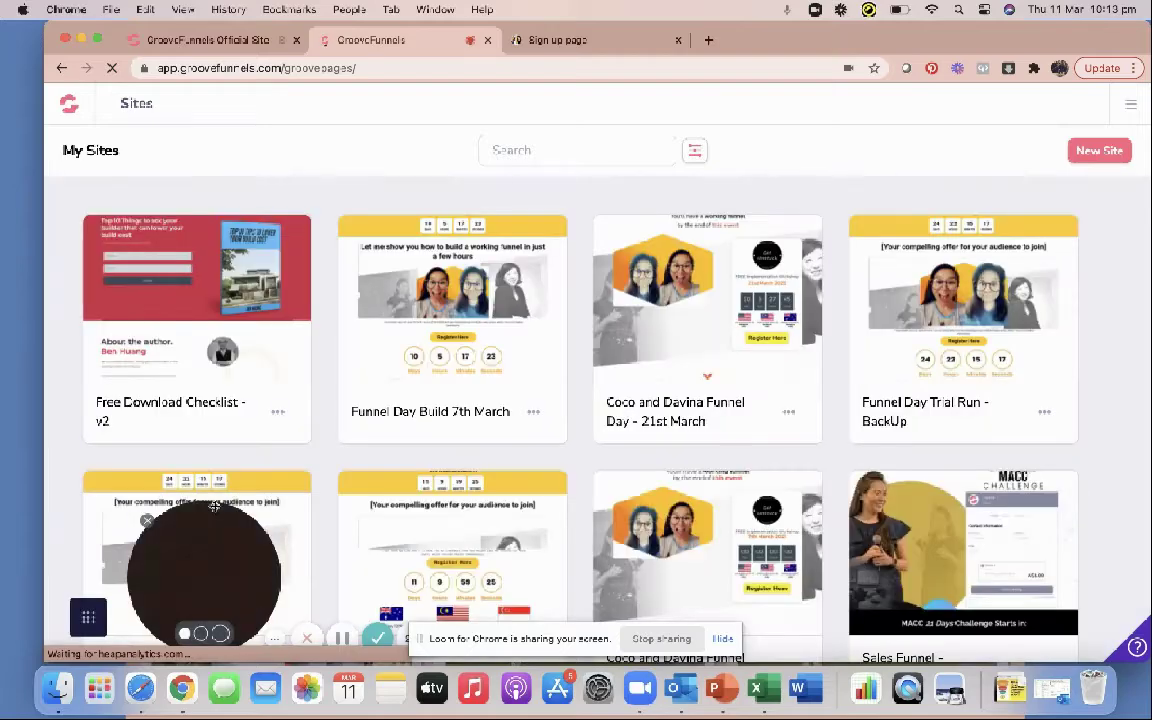
{"action": "left_click_drag", "start_coordinate": [214, 507], "coordinate": [148, 524]}
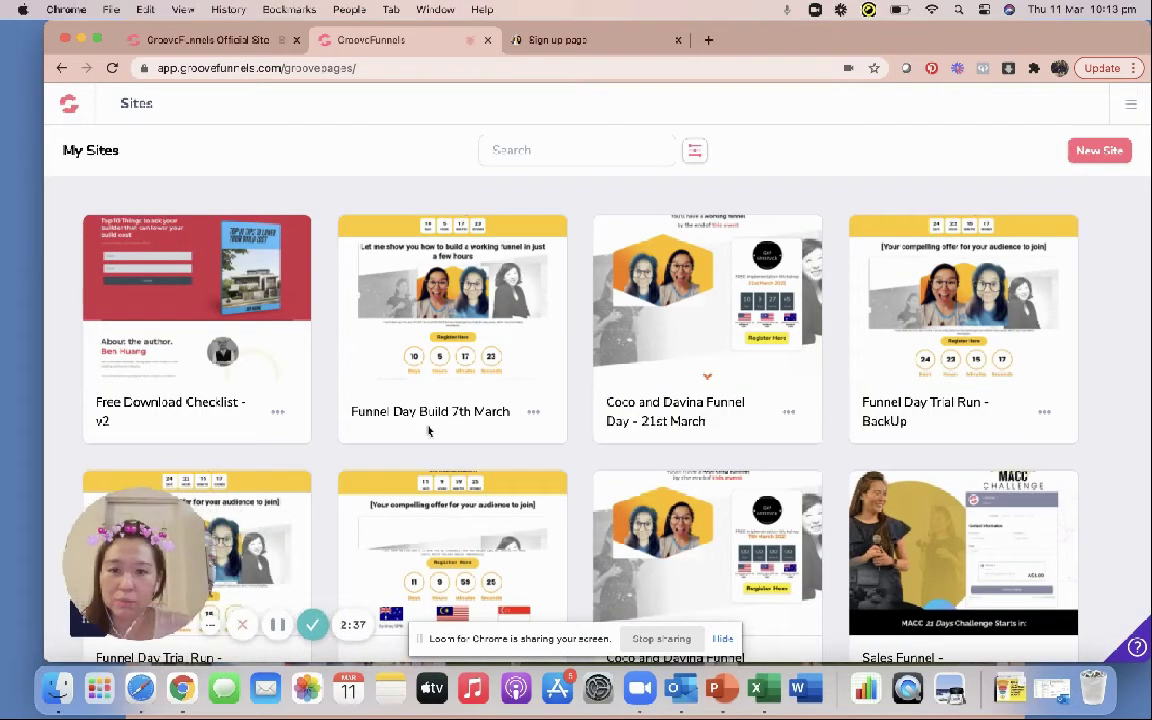
Clone the "Funnel Day Trial Run - BackUp" site.
{"action": "scroll", "coordinate": [770, 440], "scroll_direction": "down", "scroll_amount": 2}
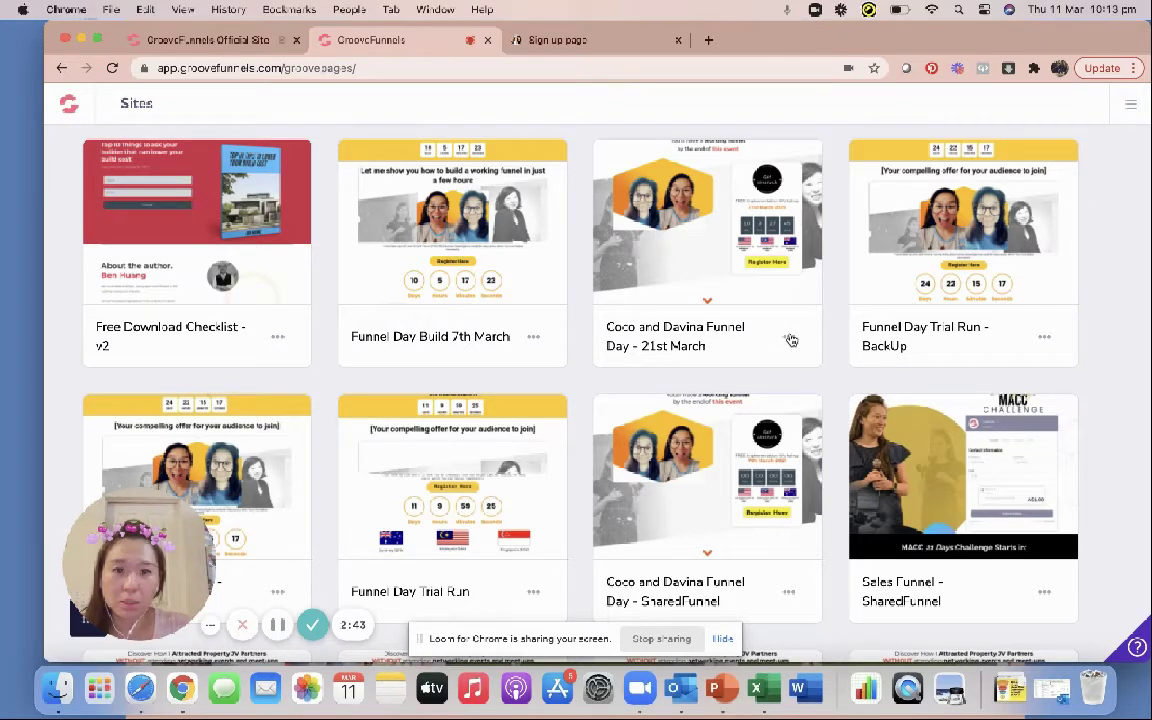
{"action": "left_click", "coordinate": [1045, 337]}
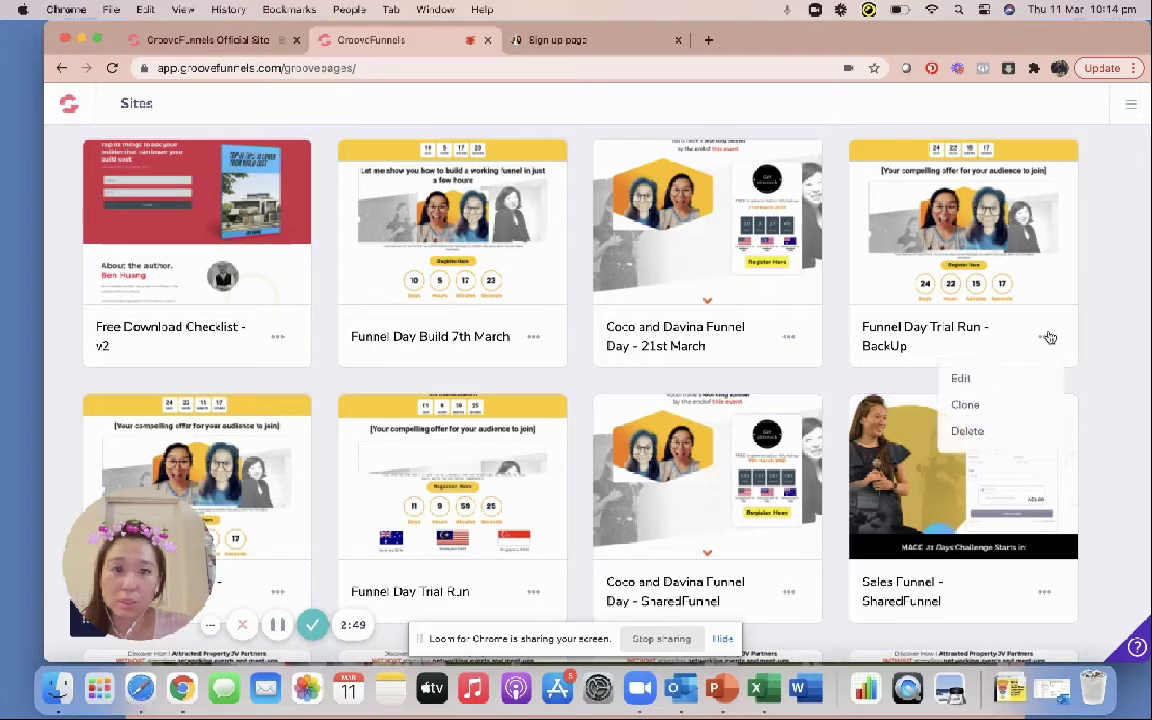
{"action": "left_click", "coordinate": [967, 405]}
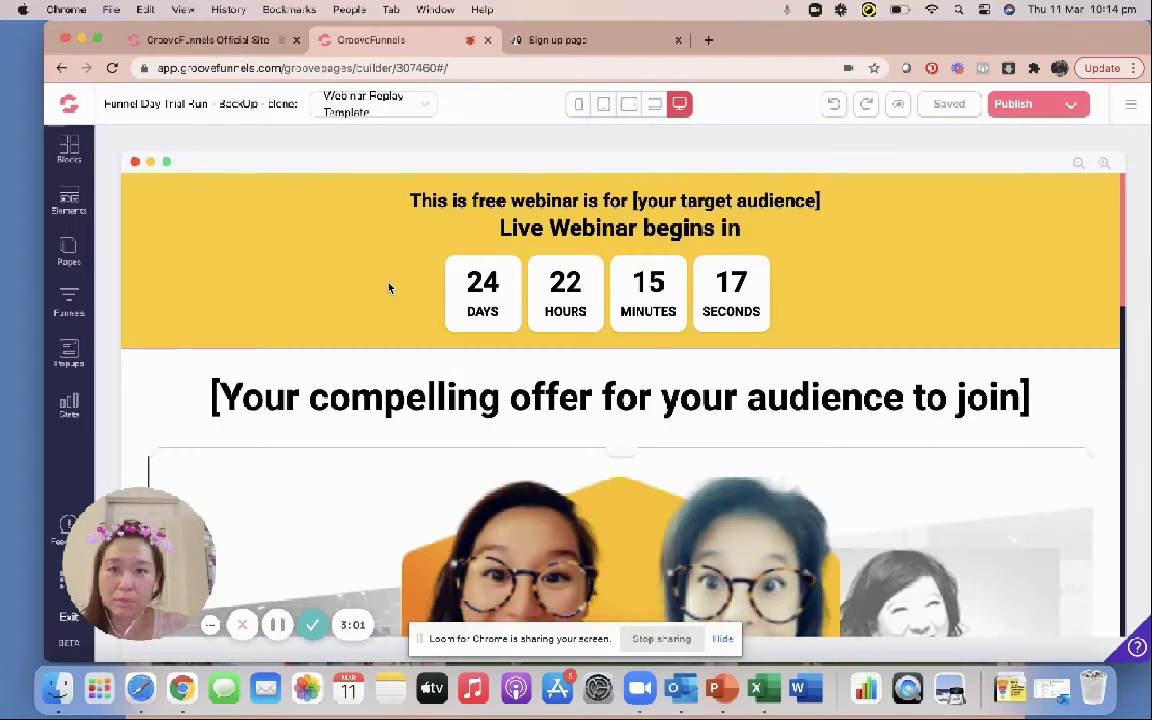
Open the cloned site's settings and select the "BackUp - clone" ending of its website name.
{"action": "left_click", "coordinate": [1133, 107]}
{"action": "left_click", "coordinate": [990, 170]}
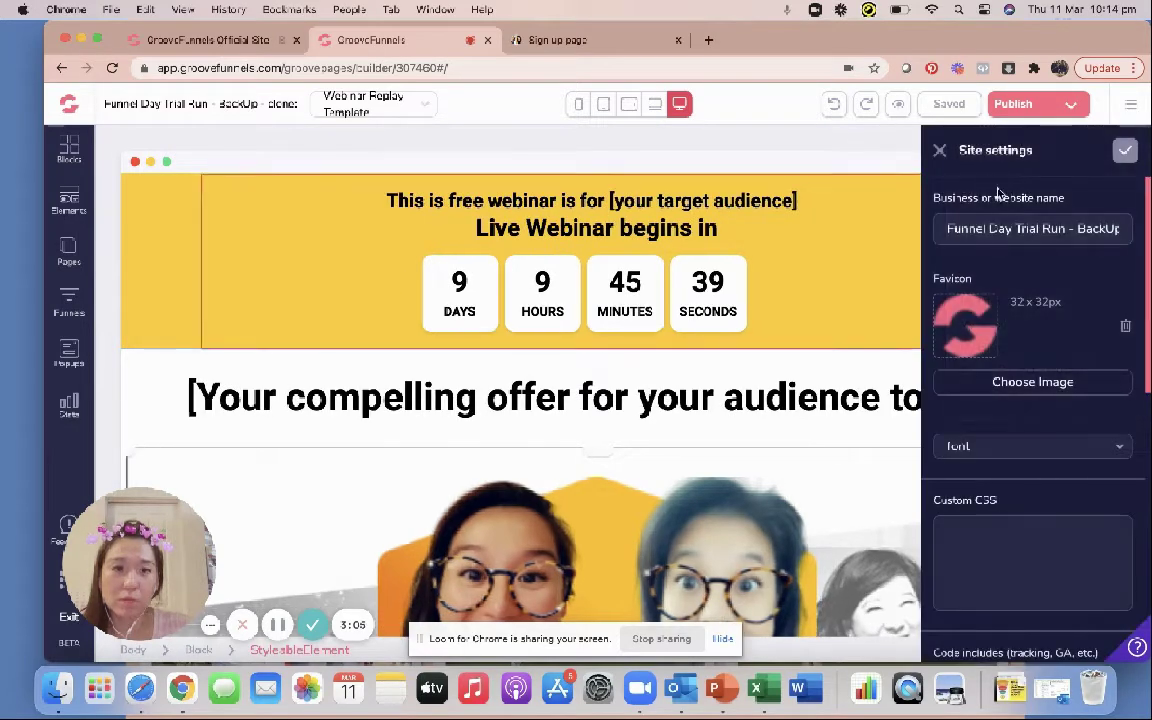
{"action": "left_click_drag", "start_coordinate": [1068, 230], "coordinate": [1148, 236]}
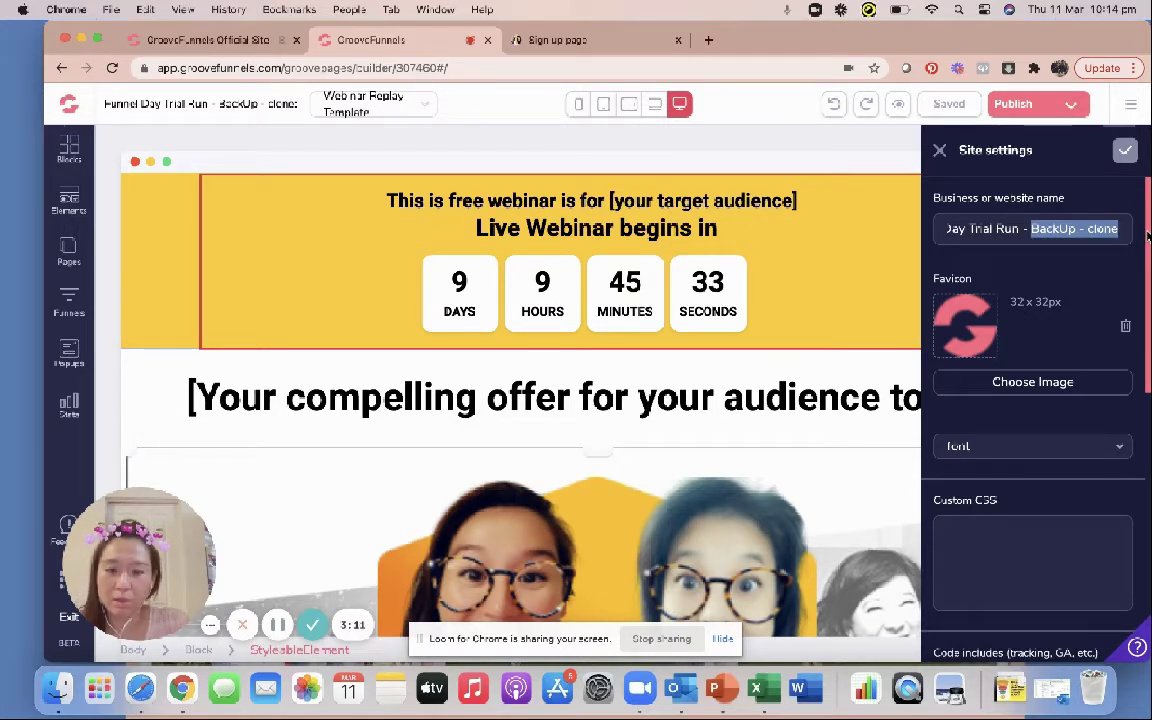
{"action": "type", "text": "Instruc"}
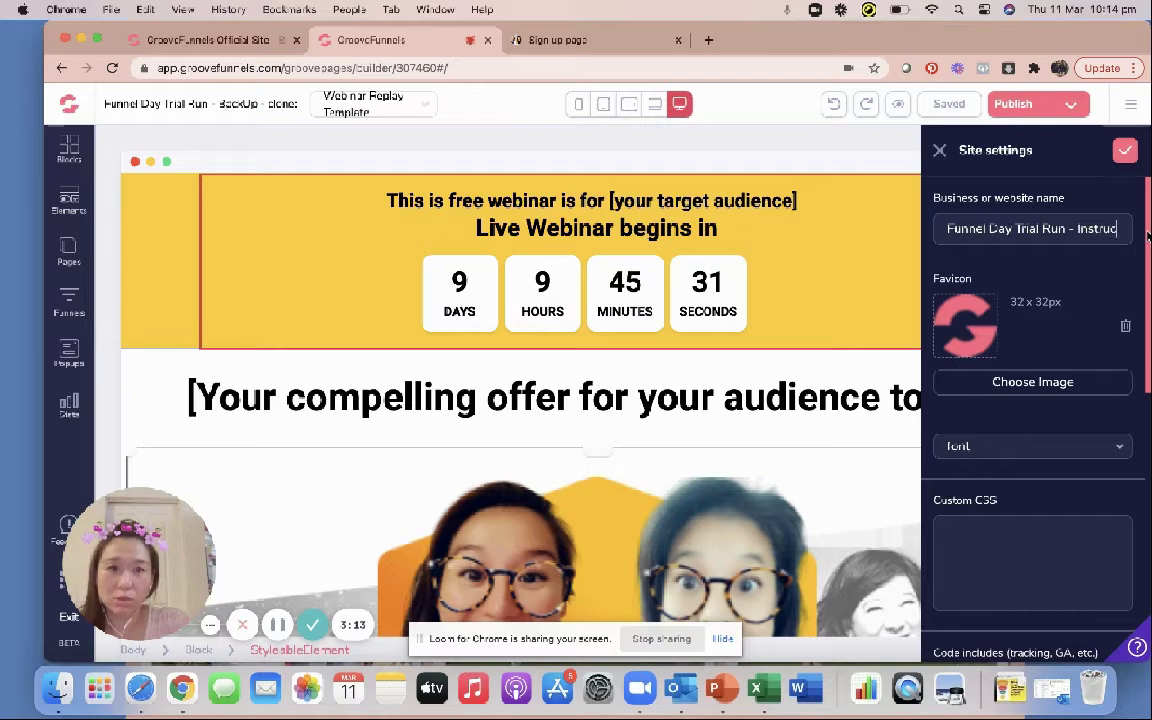
{"action": "type", "text": "tions"}
{"action": "key", "text": "BackSpace"}
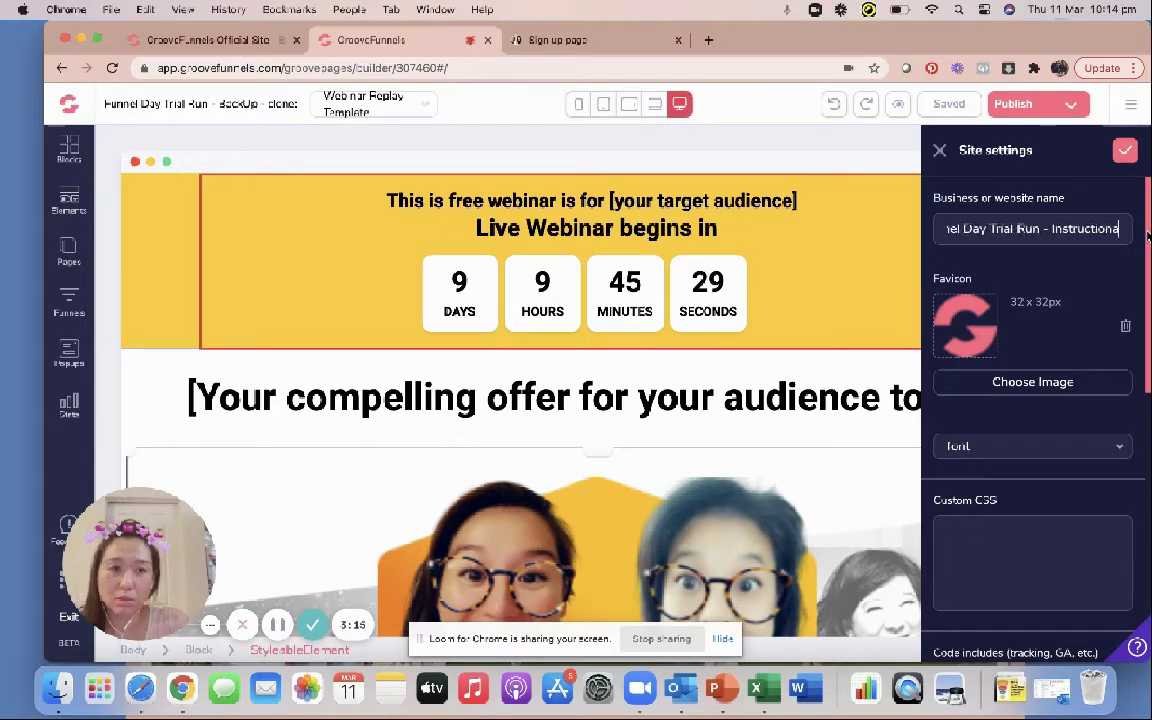
{"action": "type", "text": "al Vid"}
{"action": "key", "text": "BackSpace"}
{"action": "key", "text": "BackSpace"}
{"action": "key", "text": "BackSpace"}
{"action": "key", "text": "BackSpace"}
{"action": "key", "text": "BackSpace"}
{"action": "key", "text": "BackSpace"}
{"action": "key", "text": "BackSpace"}
{"action": "key", "text": "BackSpace"}
{"action": "key", "text": "BackSpace"}
{"action": "key", "text": "BackSpace"}
{"action": "key", "text": "BackSpace"}
{"action": "key", "text": "BackSpace"}
{"action": "key", "text": "BackSpace"}
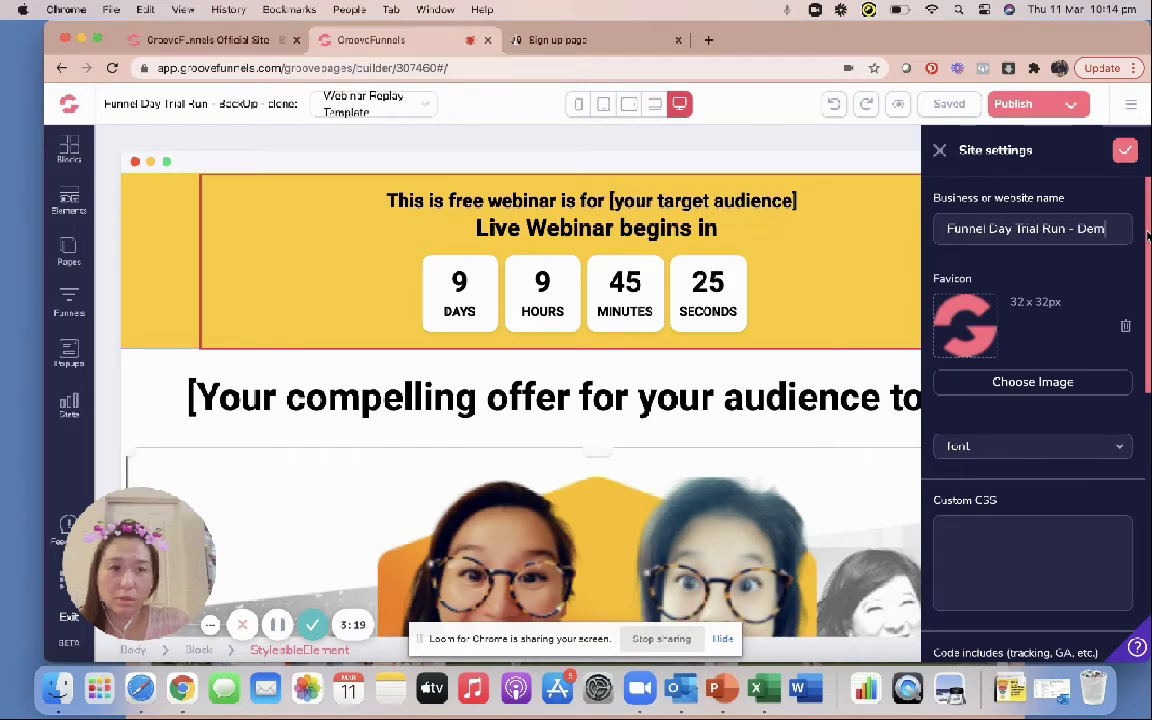
Rename the cloned site "Funnel Day Trial Run - Demo Video", then save and close the site settings.
{"action": "type", "text": "Demo Video"}
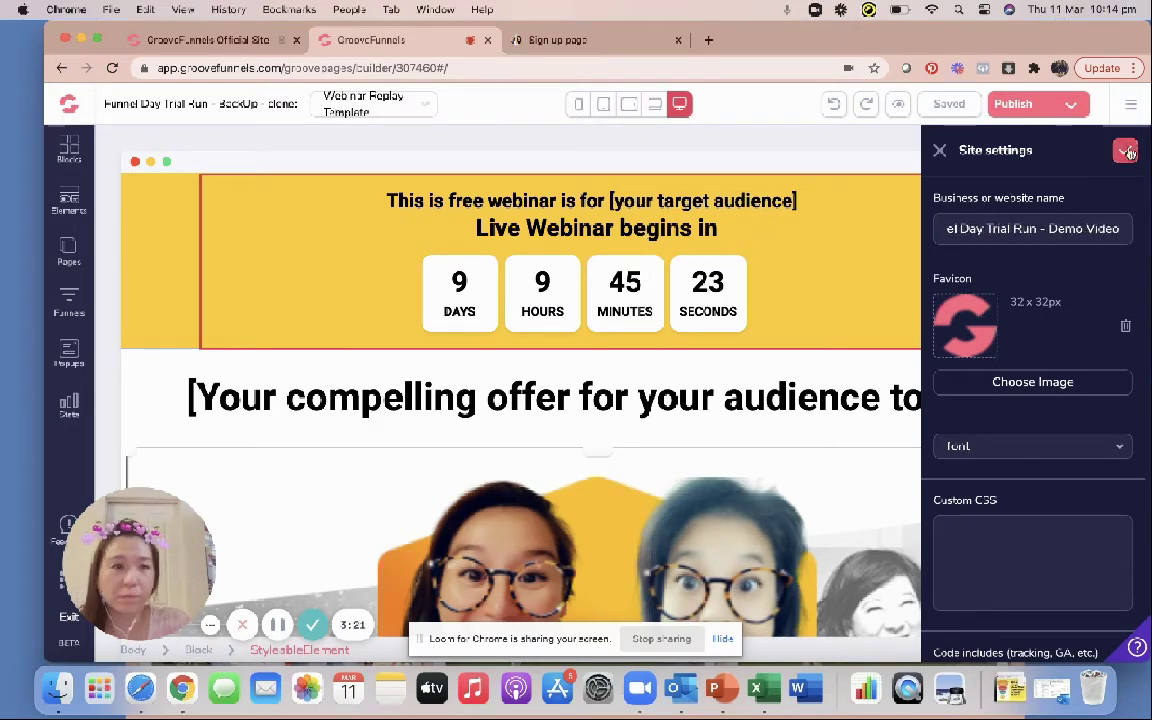
{"action": "left_click", "coordinate": [1125, 151]}
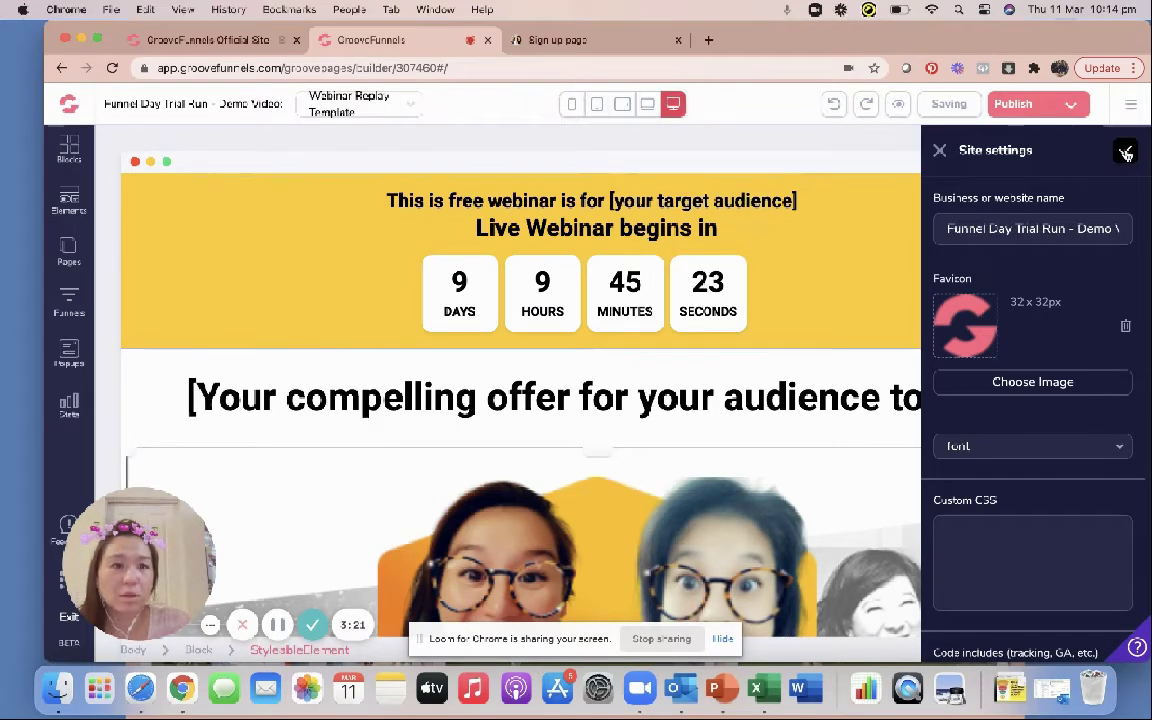
{"action": "left_click", "coordinate": [939, 153]}
Examine the cloned webinar template page from its countdown header through the offer, time zones, workshop secrets and registration sections.
{"action": "scroll", "coordinate": [784, 377], "scroll_direction": "down", "scroll_amount": 7}
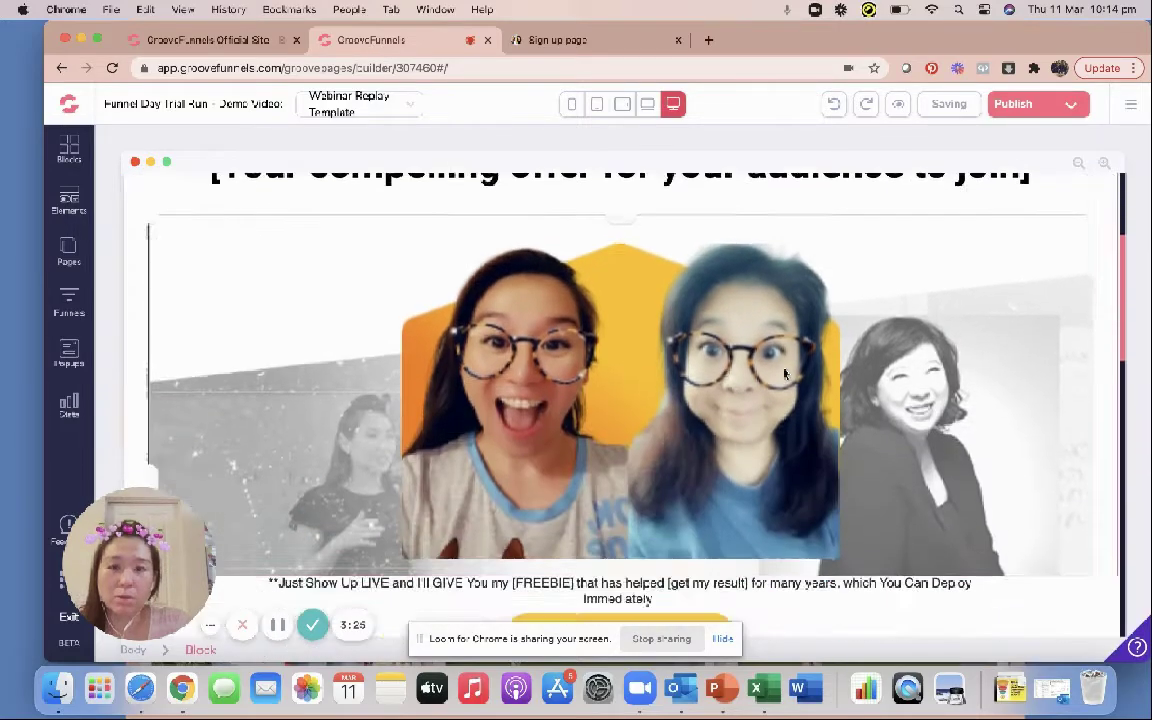
{"action": "scroll", "coordinate": [784, 374], "scroll_direction": "down", "scroll_amount": 10}
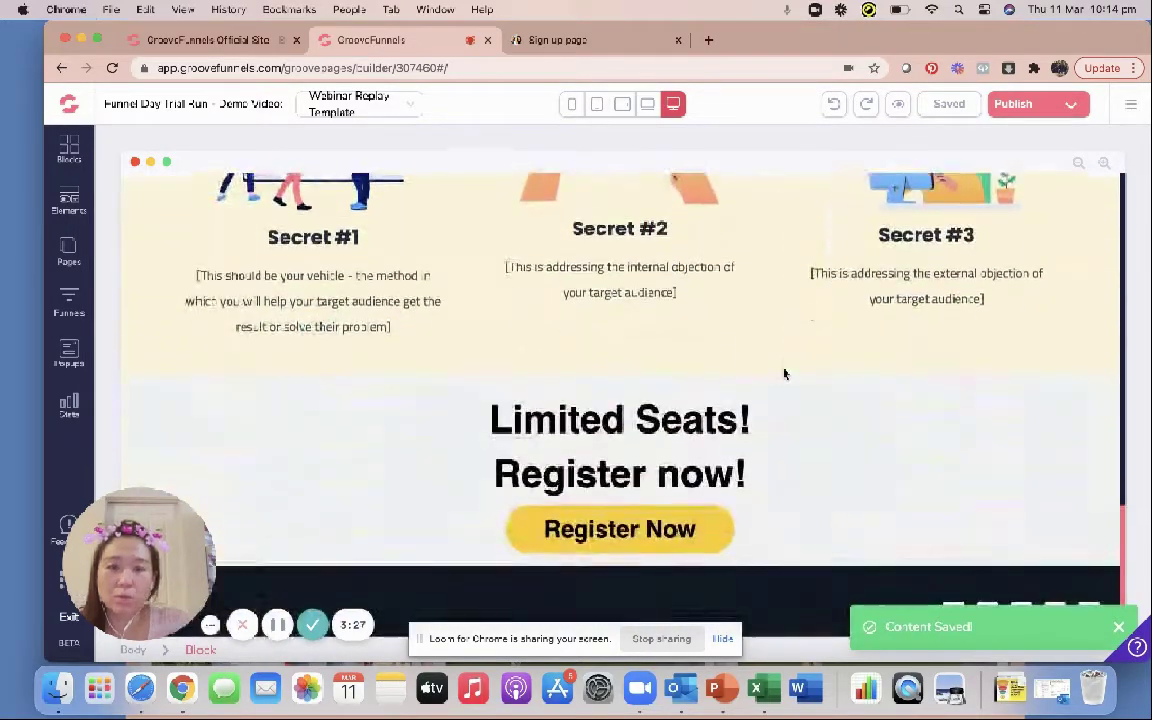
{"action": "scroll", "coordinate": [784, 376], "scroll_direction": "up", "scroll_amount": 10}
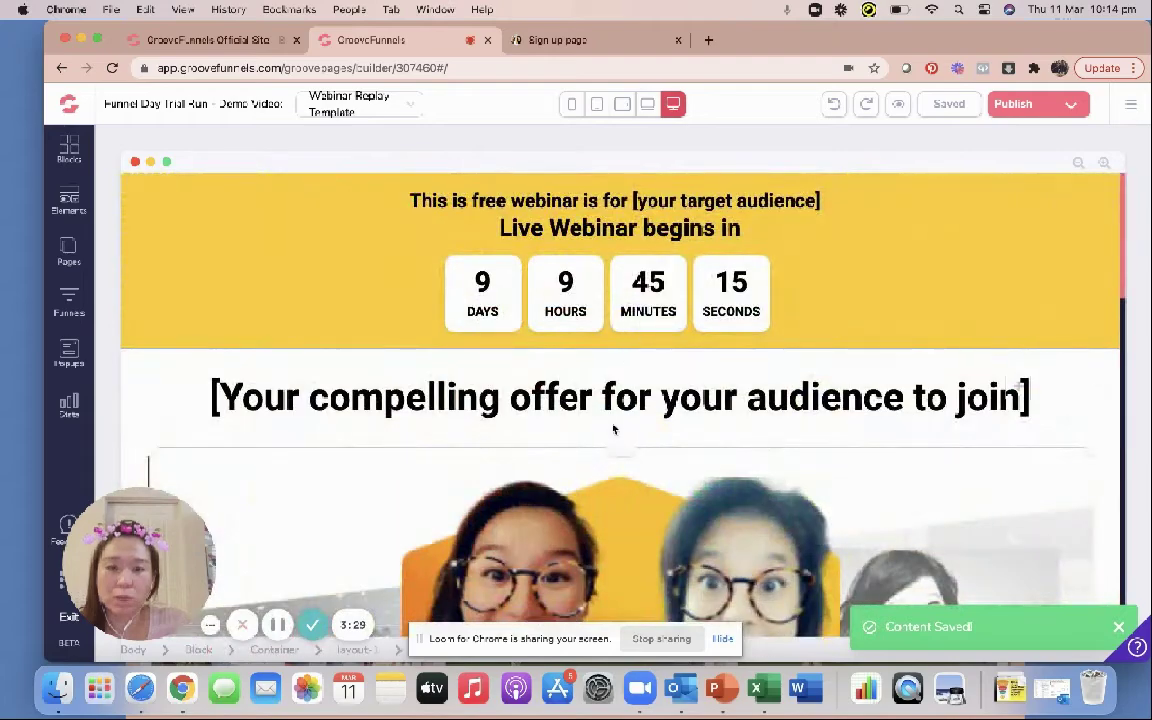
{"action": "scroll", "coordinate": [612, 430], "scroll_direction": "down", "scroll_amount": 2}
{"action": "scroll", "coordinate": [613, 429], "scroll_direction": "down", "scroll_amount": 1}
{"action": "scroll", "coordinate": [613, 425], "scroll_direction": "down", "scroll_amount": 5}
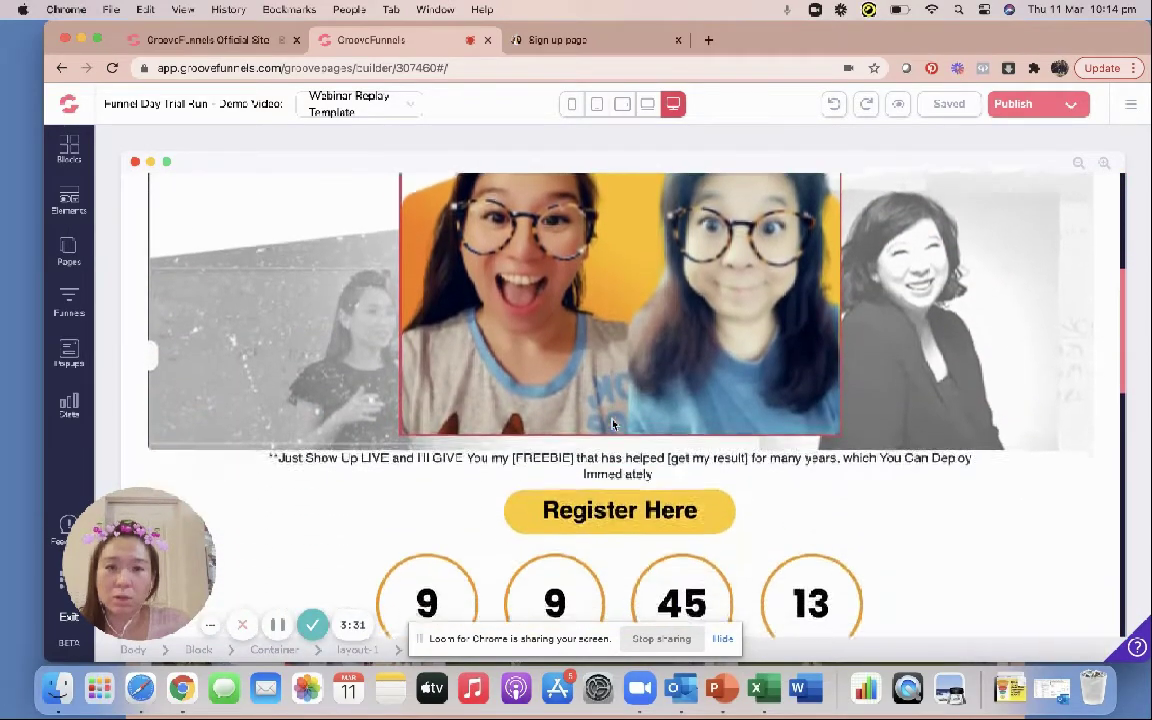
{"action": "scroll", "coordinate": [613, 425], "scroll_direction": "down", "scroll_amount": 7}
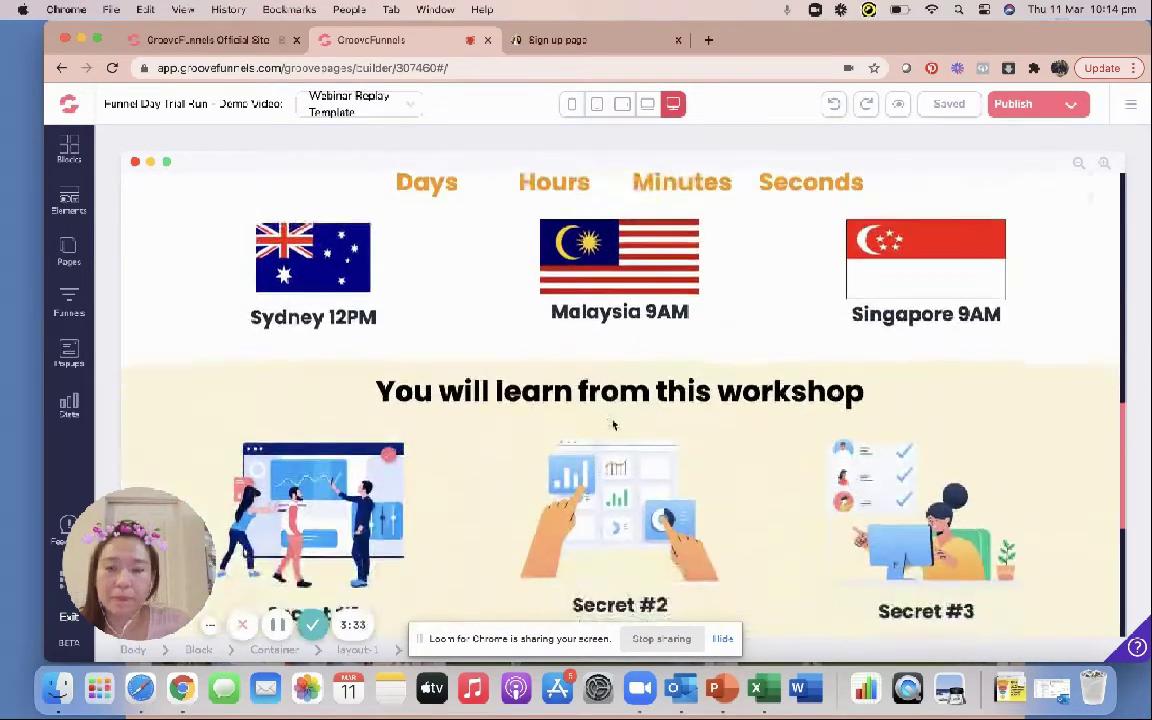
{"action": "scroll", "coordinate": [613, 425], "scroll_direction": "up", "scroll_amount": 12}
{"action": "scroll", "coordinate": [613, 425], "scroll_direction": "up", "scroll_amount": 3}
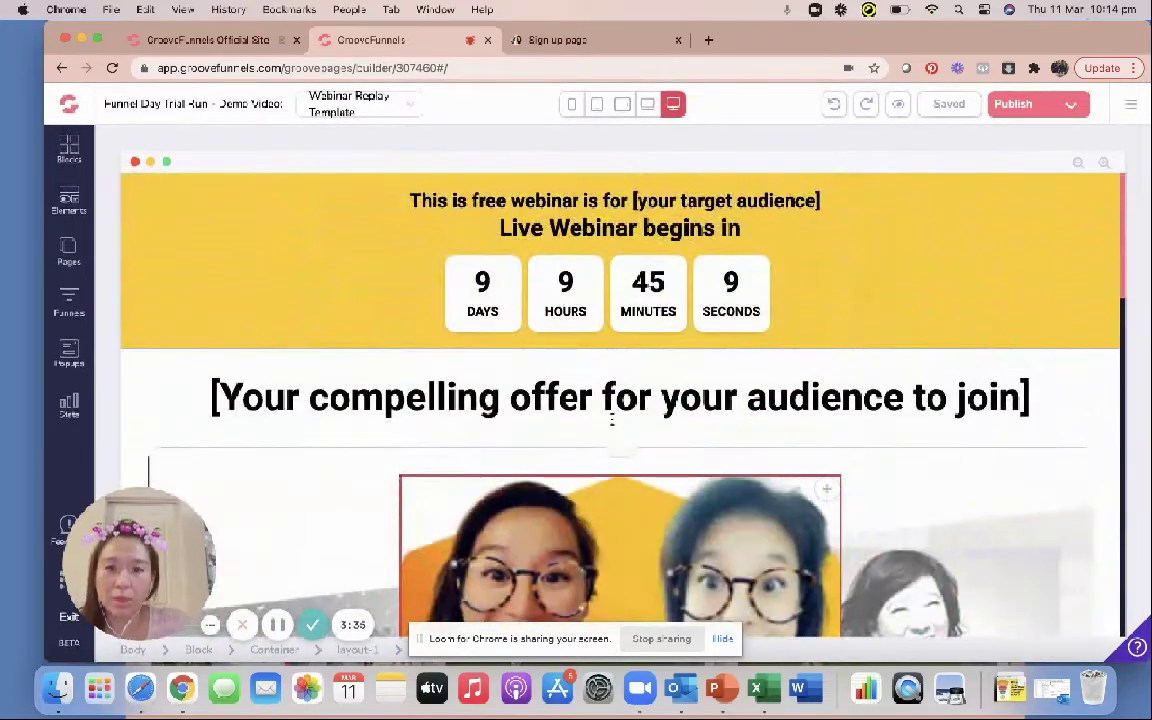
{"action": "scroll", "coordinate": [604, 378], "scroll_direction": "down", "scroll_amount": 4}
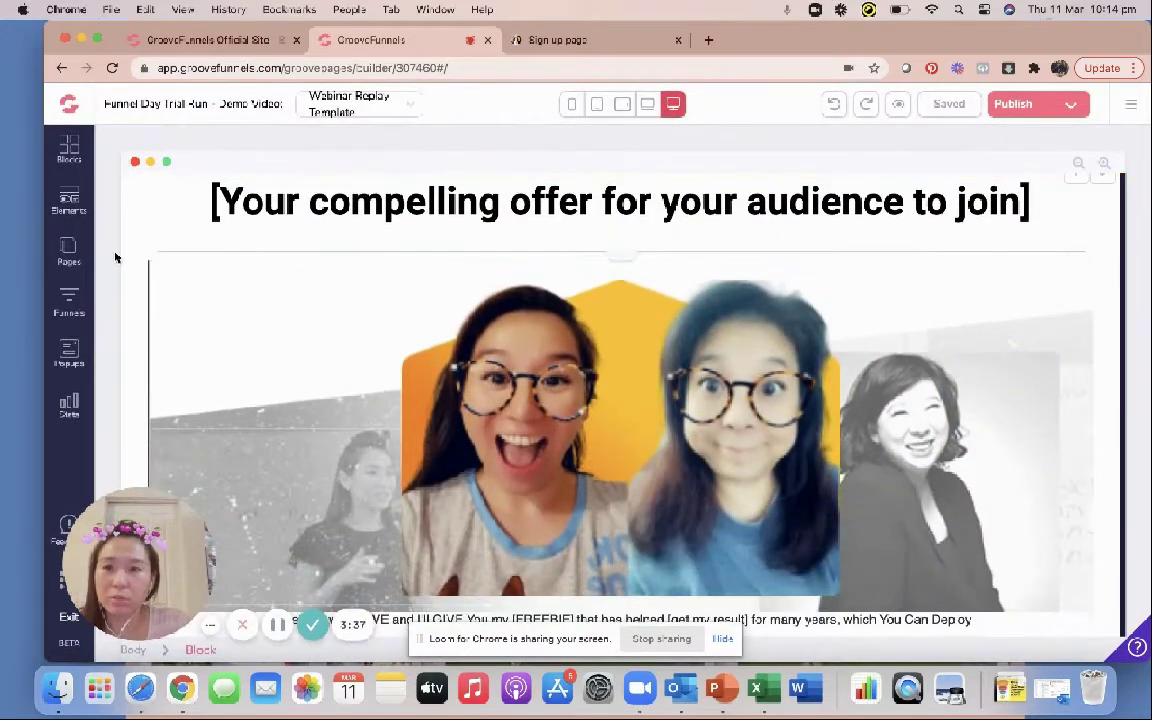
Review the site's Webinar Replay Template page, Page 2 and its list of popups.
{"action": "left_click", "coordinate": [66, 250]}
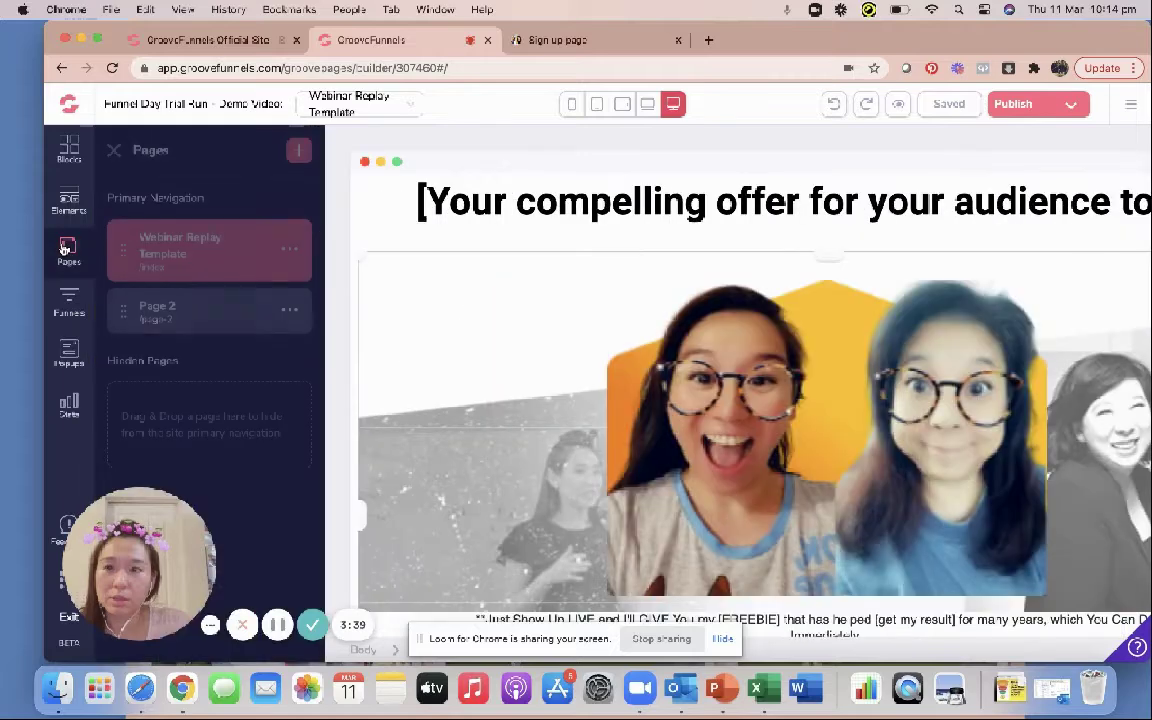
{"action": "left_click", "coordinate": [232, 314]}
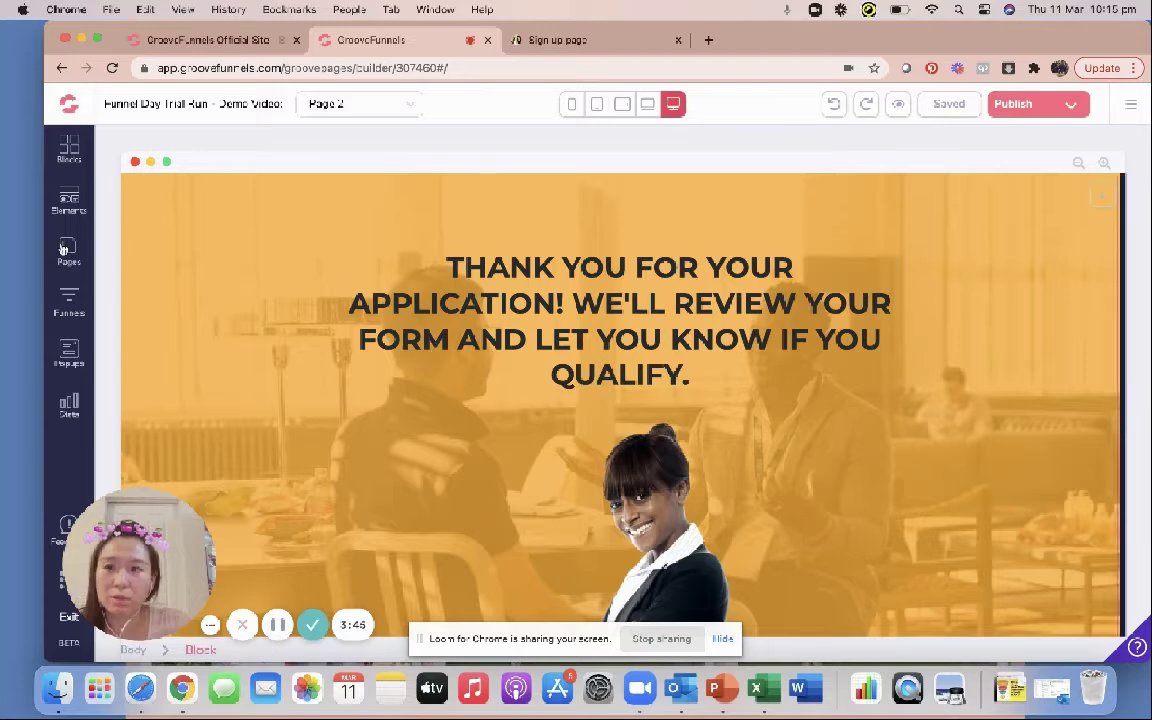
{"action": "left_click", "coordinate": [68, 248]}
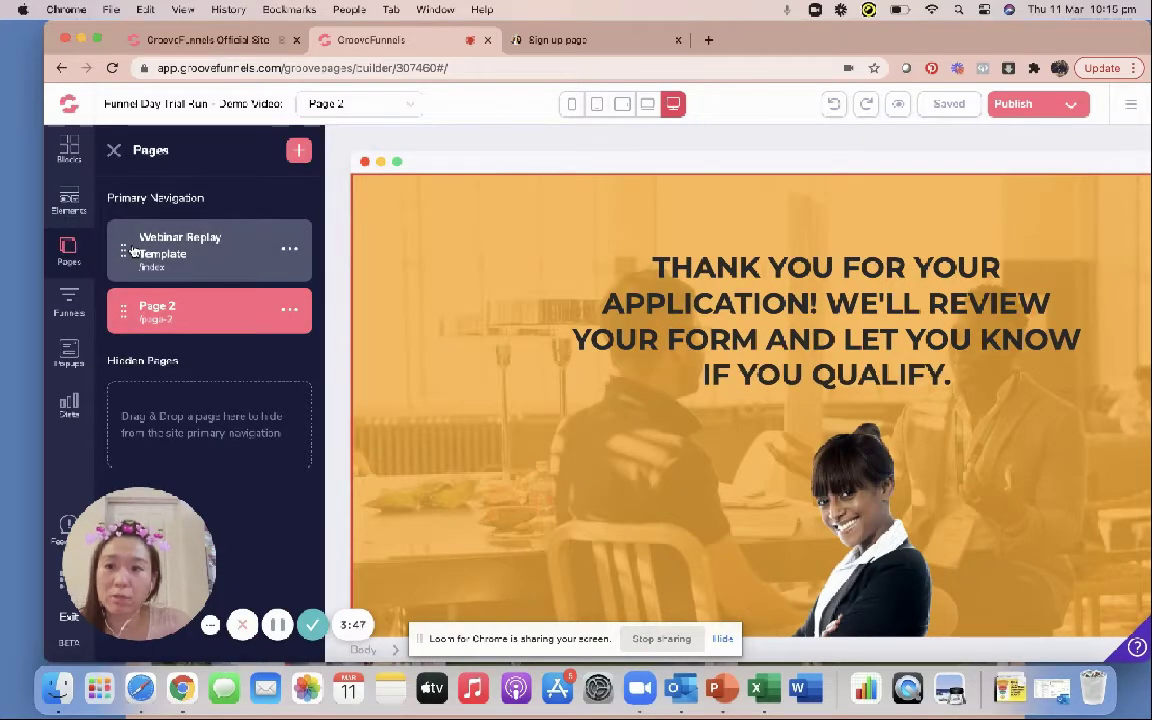
{"action": "left_click", "coordinate": [133, 250]}
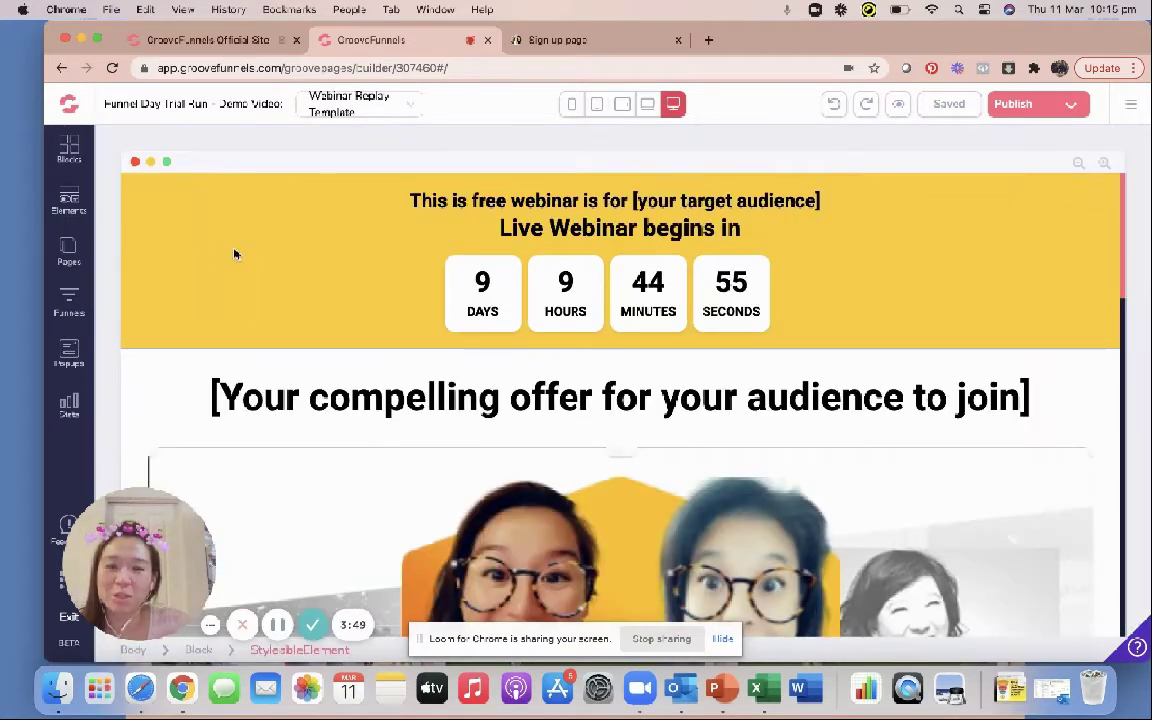
{"action": "left_click", "coordinate": [70, 252]}
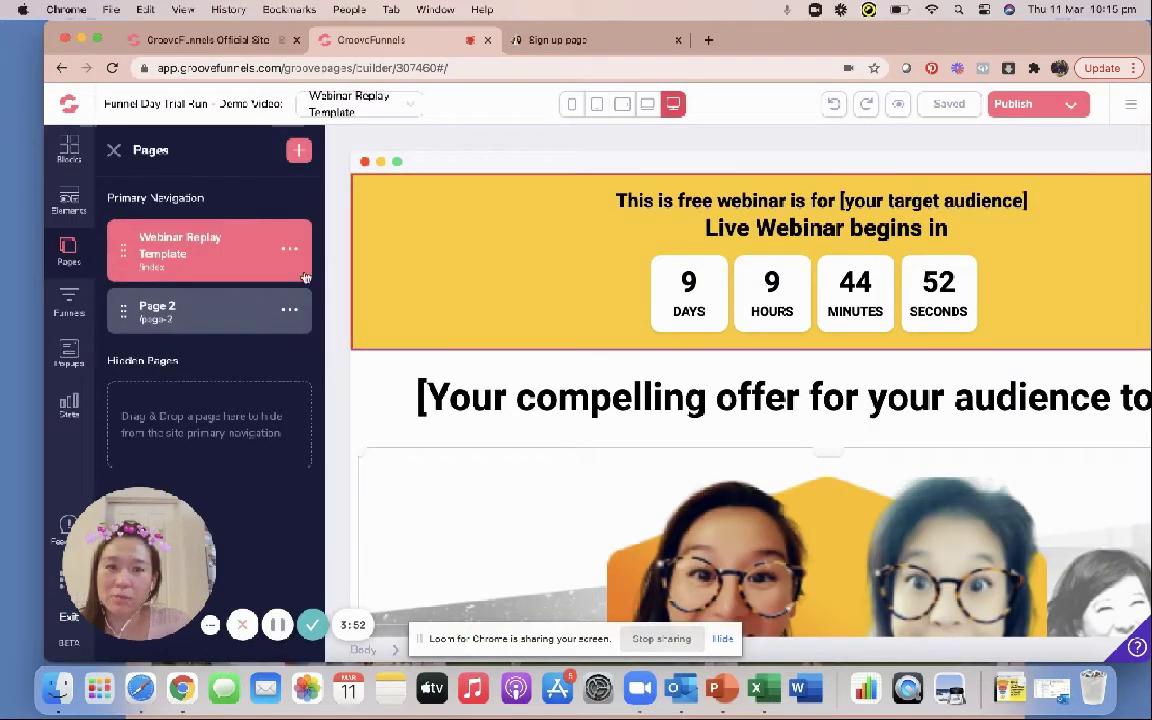
{"action": "left_click", "coordinate": [210, 310]}
{"action": "left_click", "coordinate": [69, 252]}
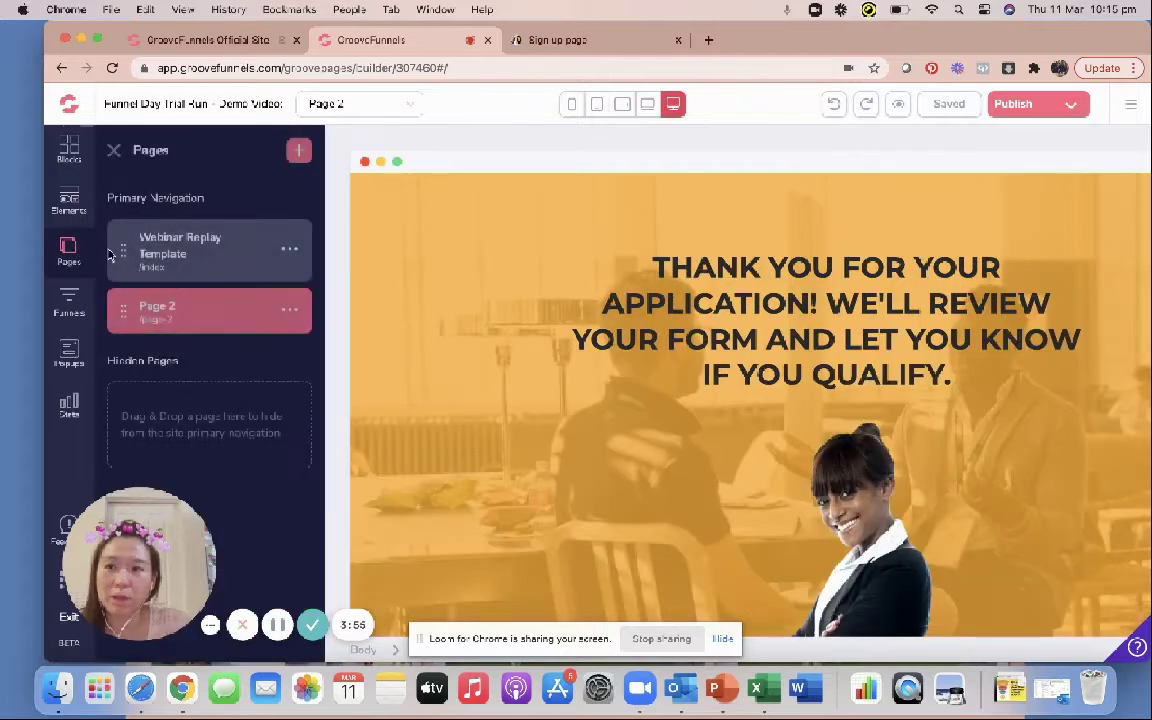
{"action": "left_click", "coordinate": [190, 242]}
{"action": "left_click", "coordinate": [70, 350]}
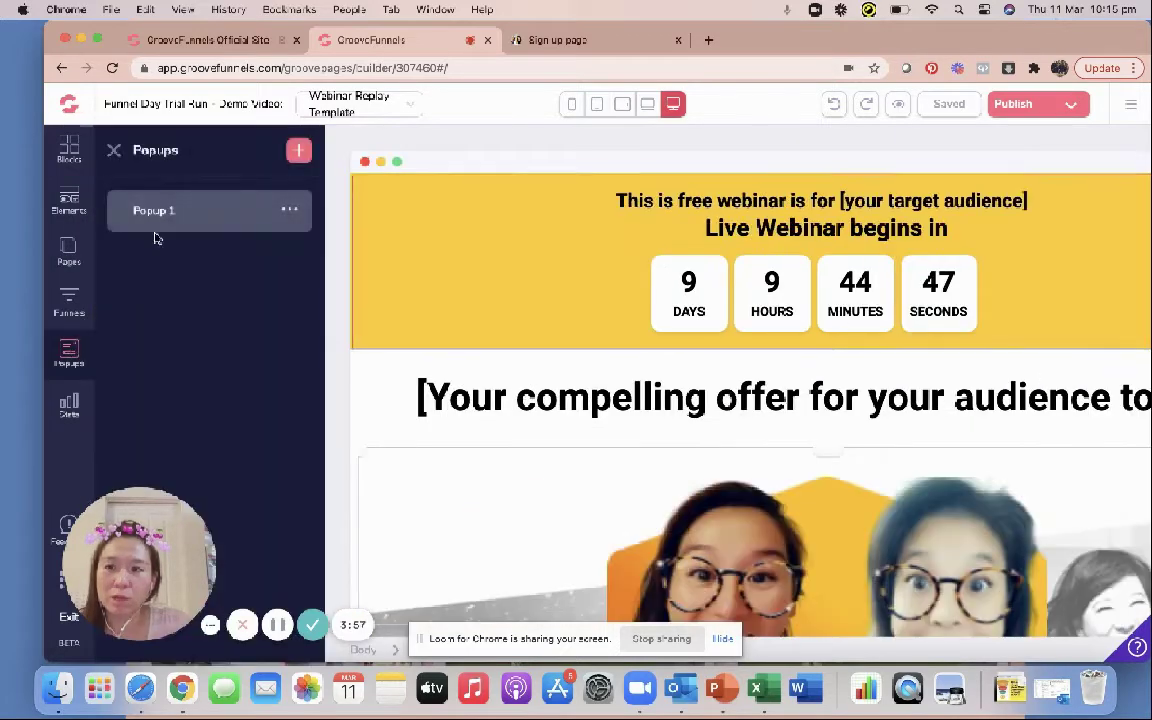
Add a new page to the site from the Minimal Checkout Template that features "The Essential Package".
{"action": "left_click", "coordinate": [70, 250]}
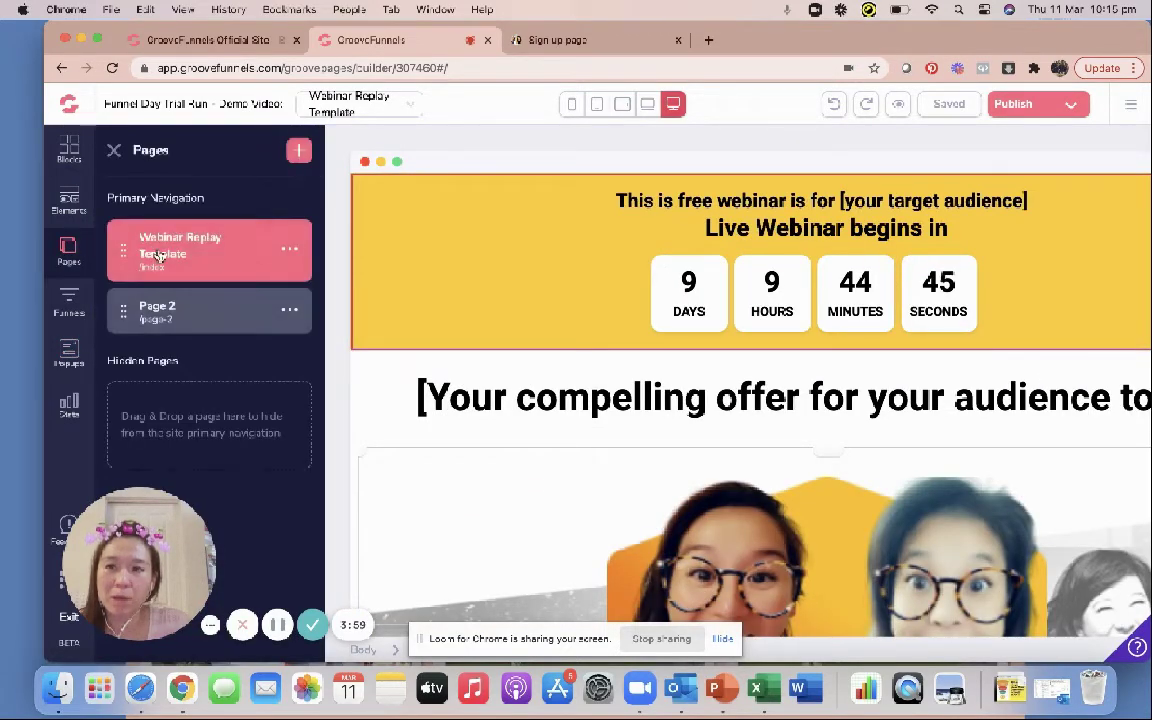
{"action": "scroll", "coordinate": [480, 345], "scroll_direction": "right", "scroll_amount": 3}
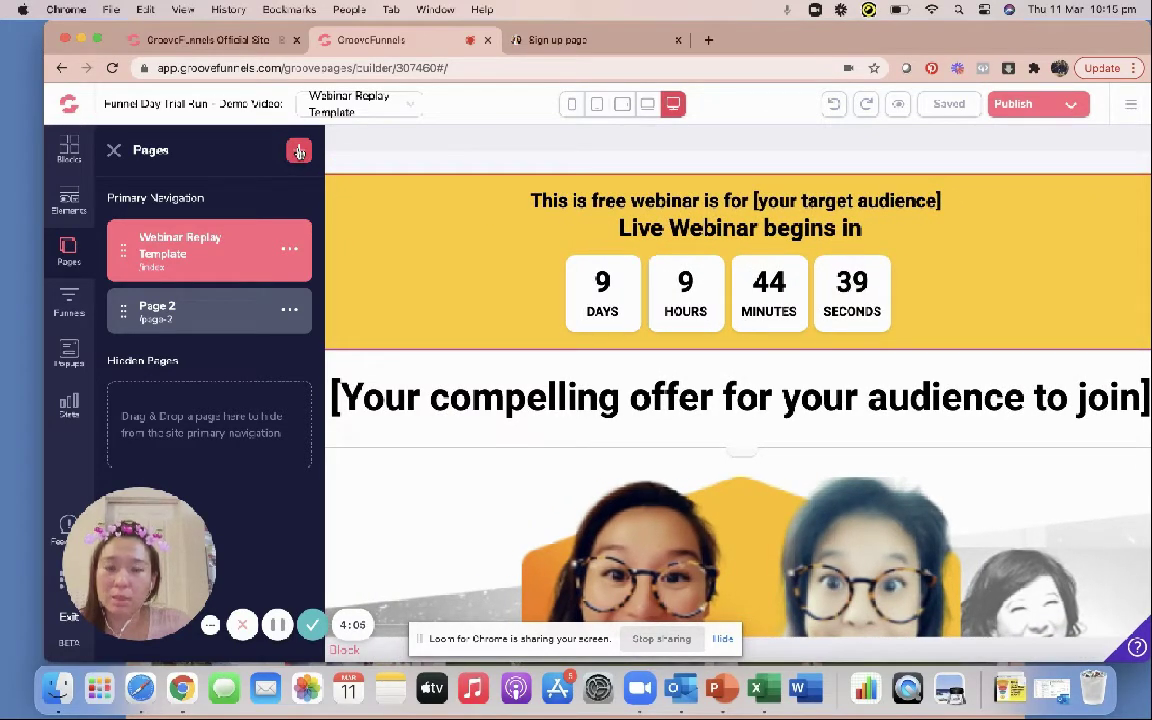
{"action": "left_click", "coordinate": [298, 151]}
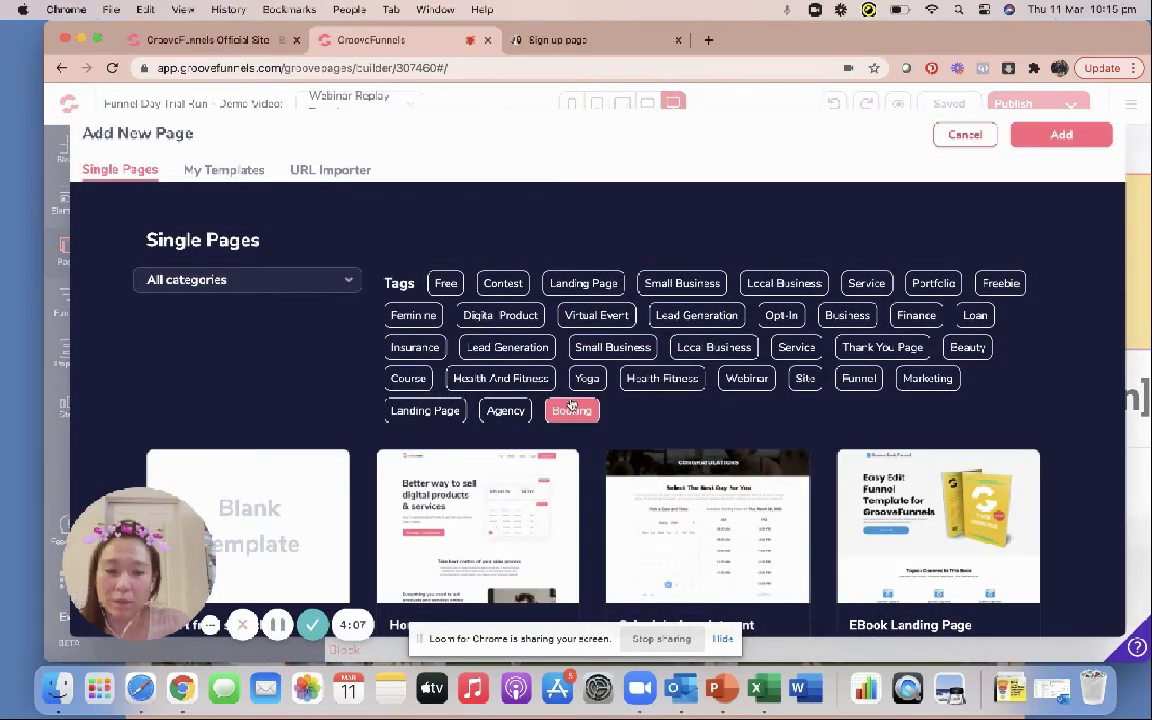
{"action": "scroll", "coordinate": [571, 404], "scroll_direction": "down", "scroll_amount": 5}
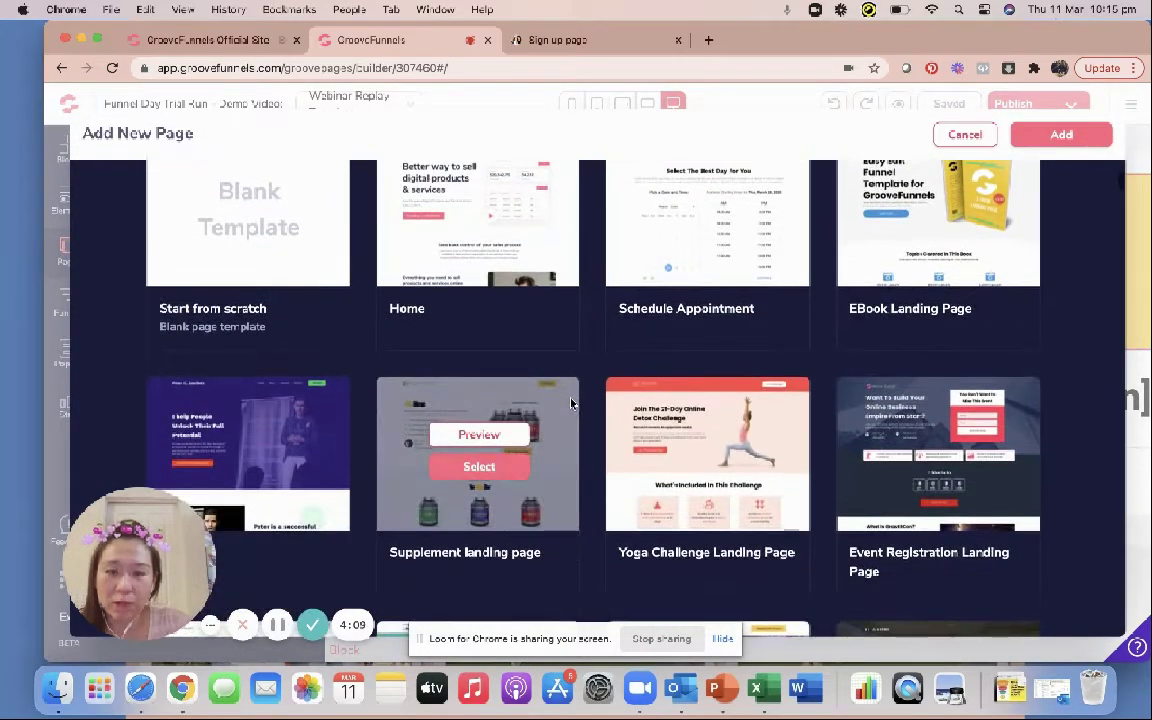
{"action": "scroll", "coordinate": [571, 404], "scroll_direction": "down", "scroll_amount": 5}
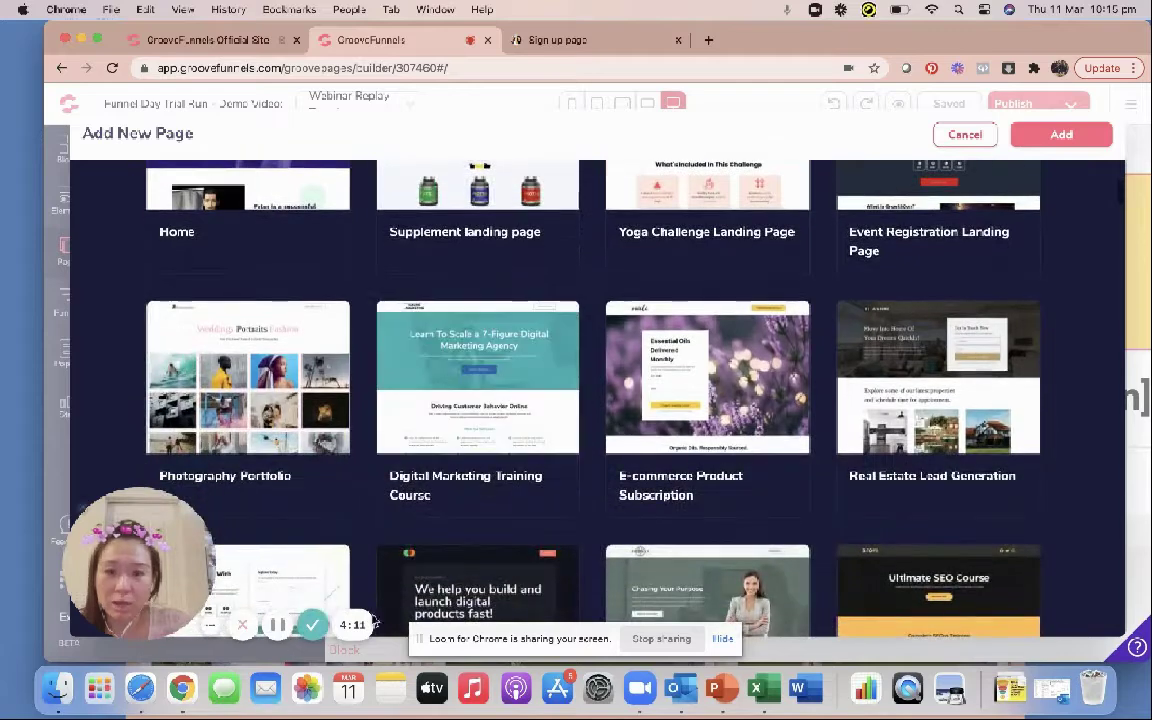
{"action": "left_click", "coordinate": [280, 625]}
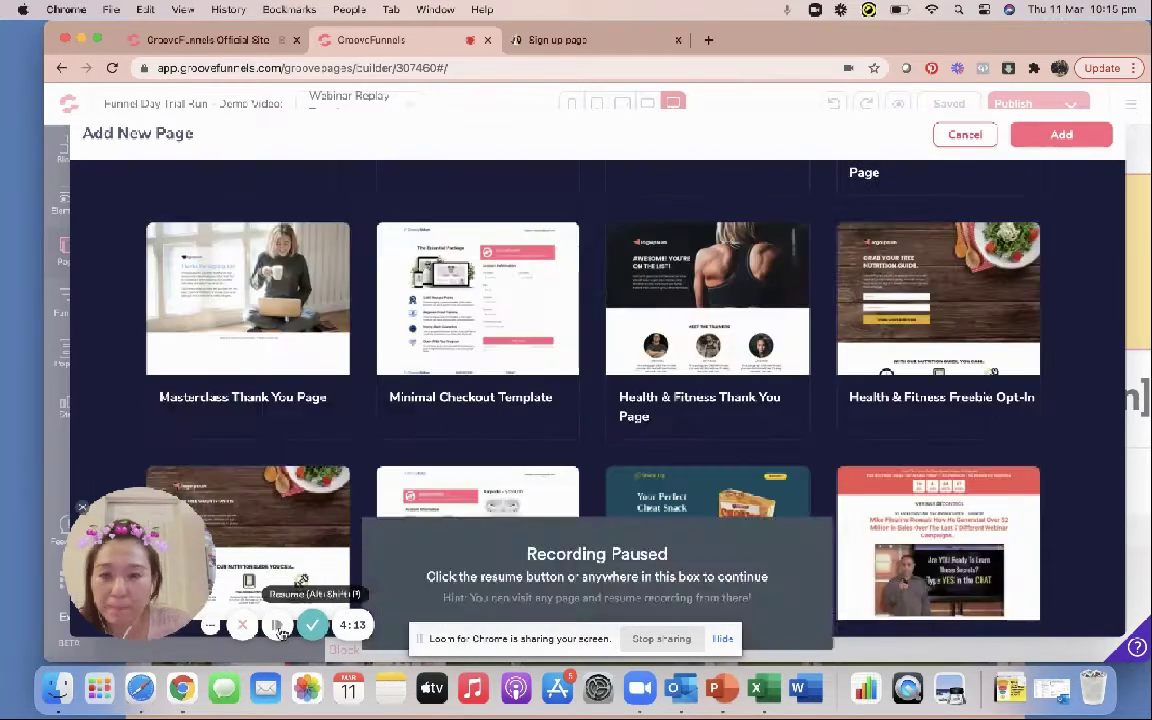
{"action": "left_click", "coordinate": [280, 625]}
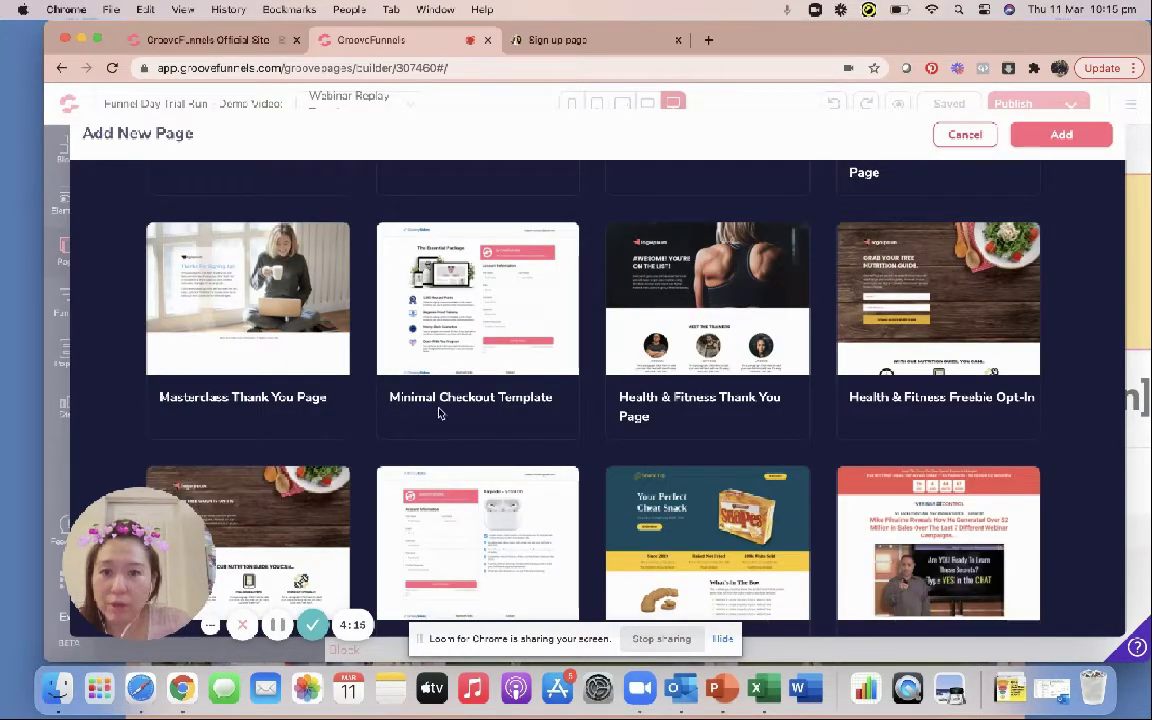
{"action": "scroll", "coordinate": [481, 399], "scroll_direction": "up", "scroll_amount": 1}
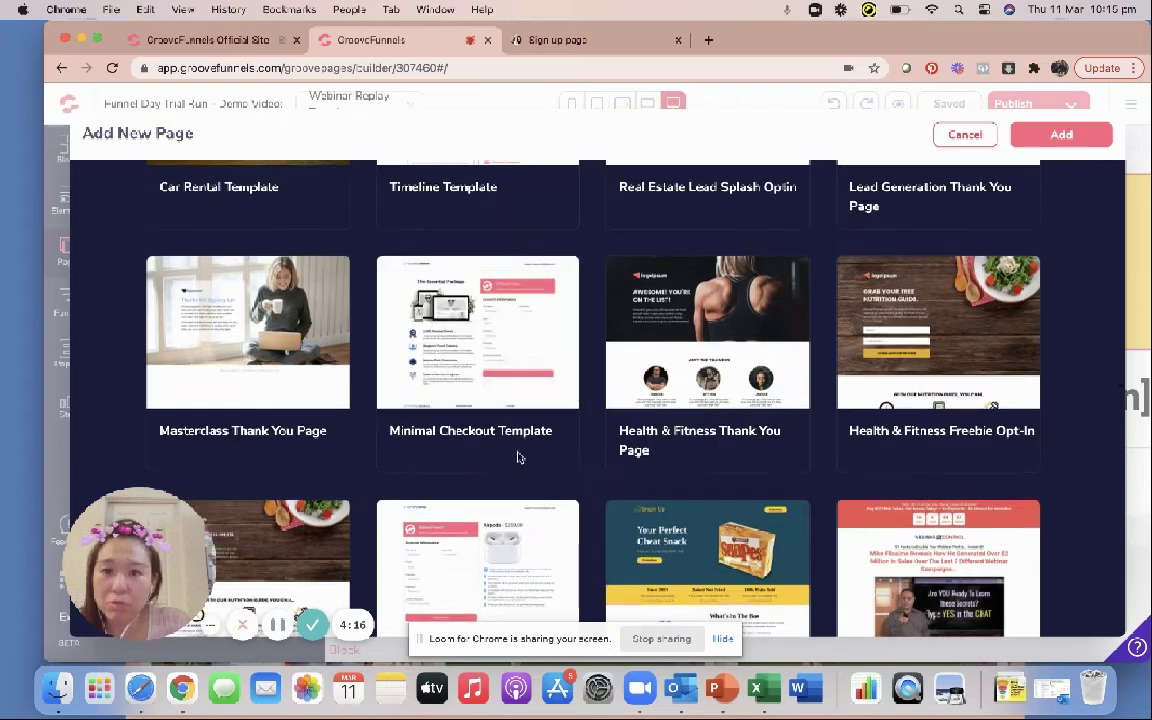
{"action": "scroll", "coordinate": [555, 458], "scroll_direction": "down", "scroll_amount": 1}
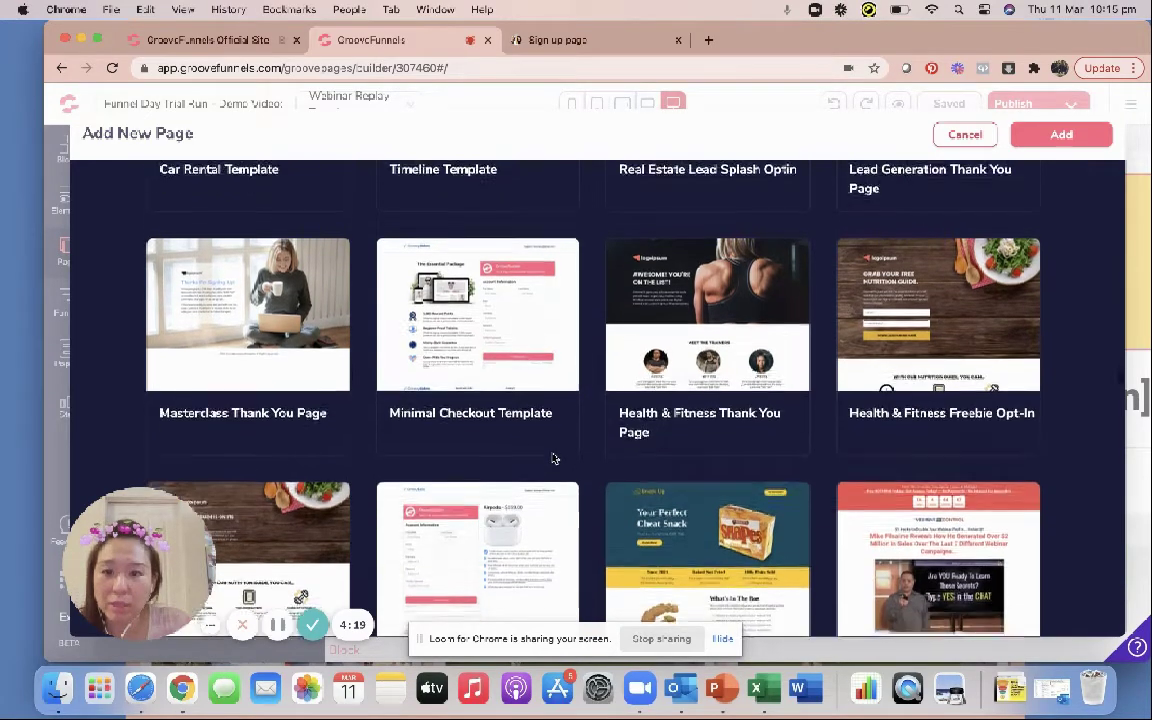
{"action": "mouse_move", "coordinate": [465, 268]}
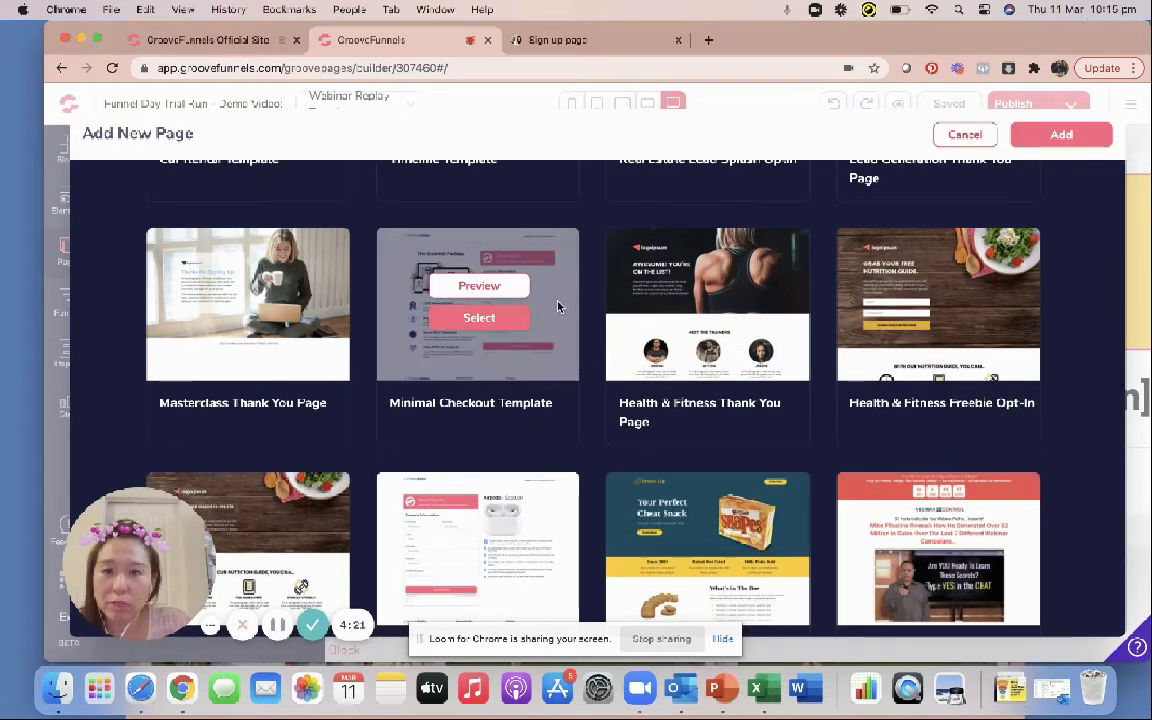
{"action": "scroll", "coordinate": [553, 368], "scroll_direction": "down", "scroll_amount": 2}
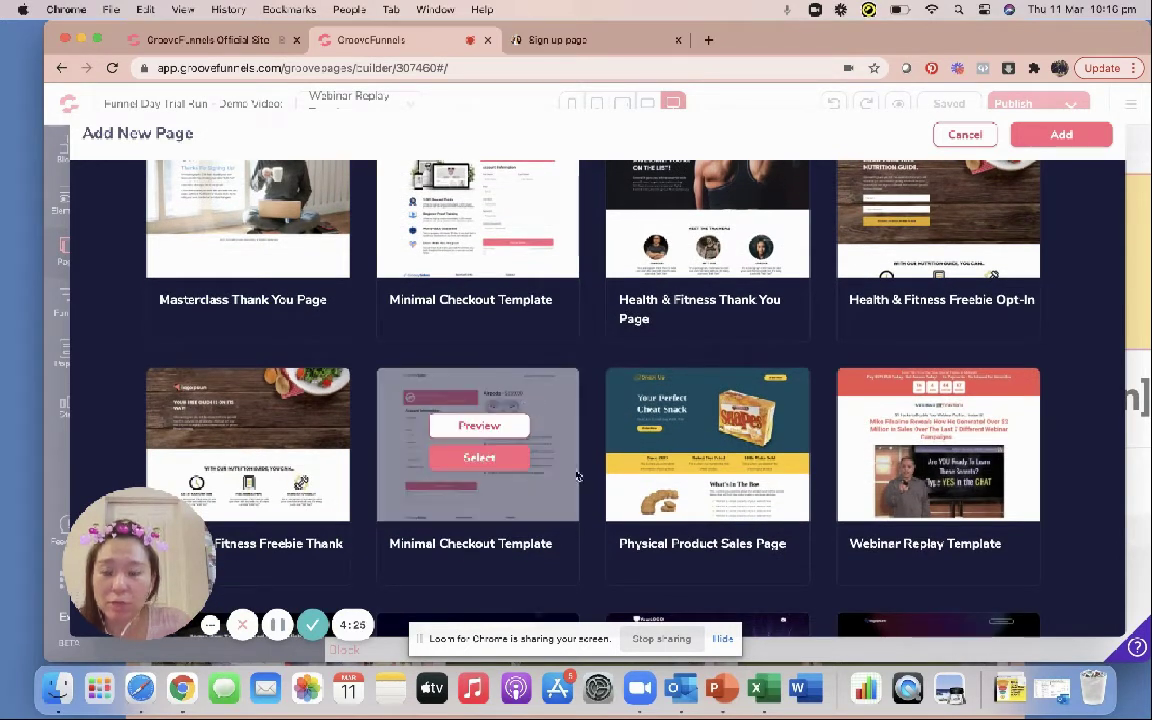
{"action": "mouse_move", "coordinate": [565, 457]}
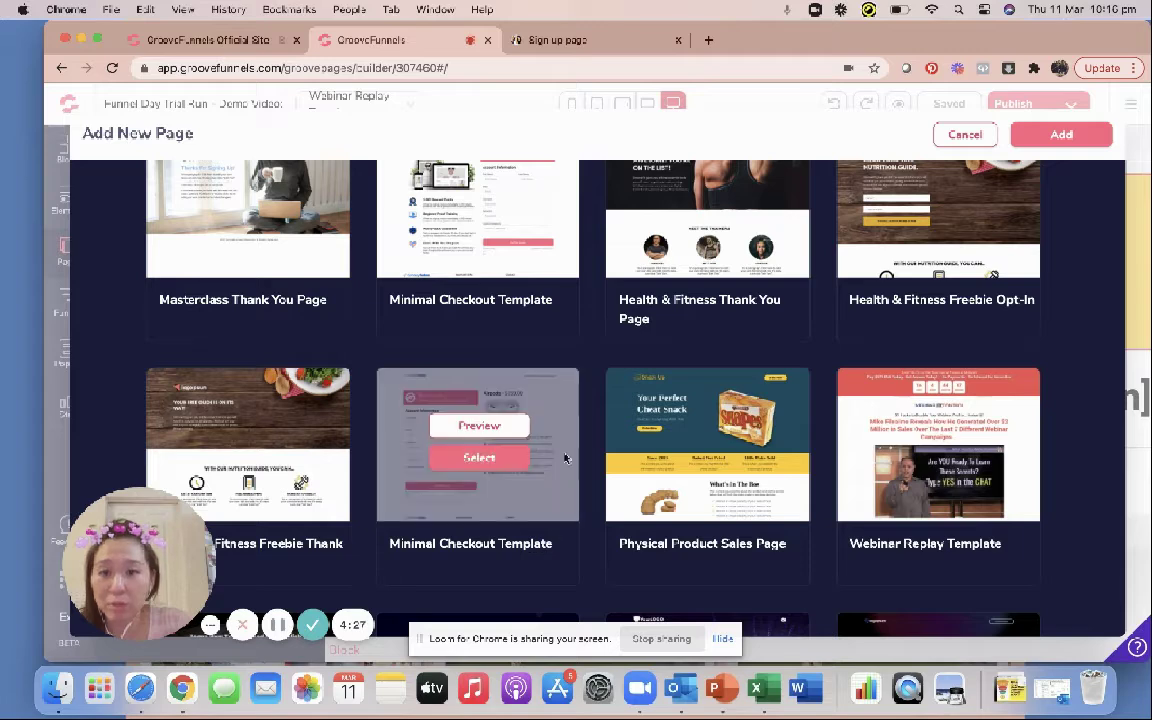
{"action": "scroll", "coordinate": [575, 417], "scroll_direction": "up", "scroll_amount": 2}
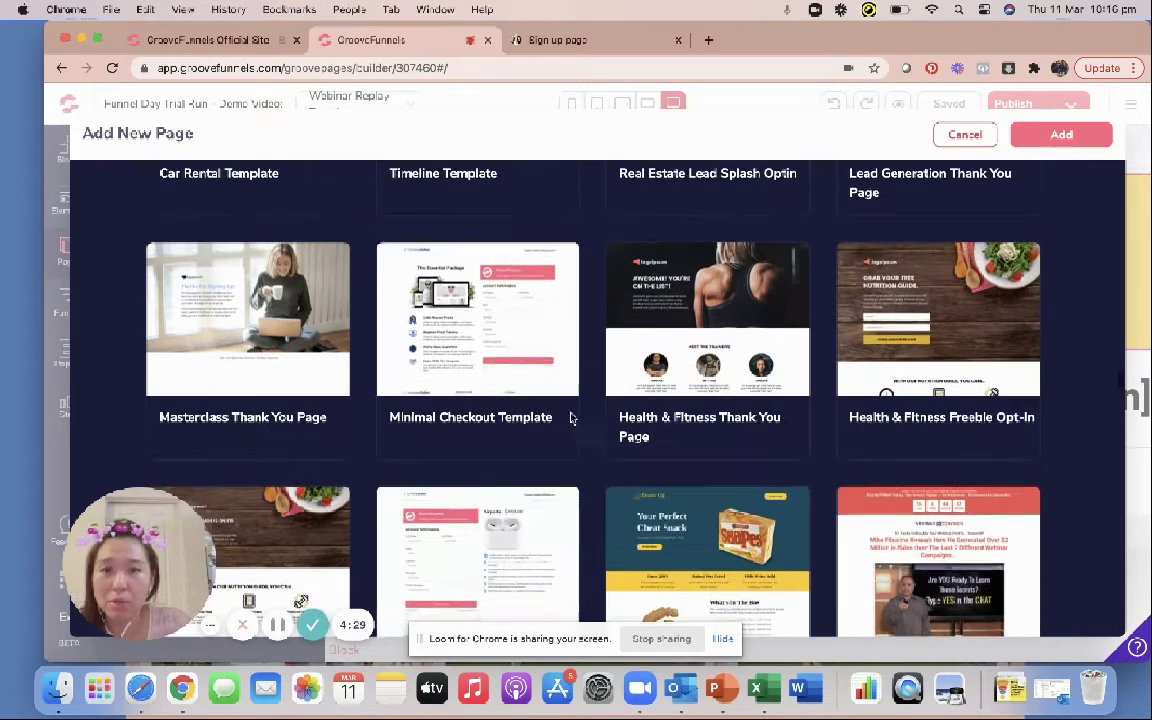
{"action": "mouse_move", "coordinate": [487, 309]}
{"action": "left_click", "coordinate": [489, 334]}
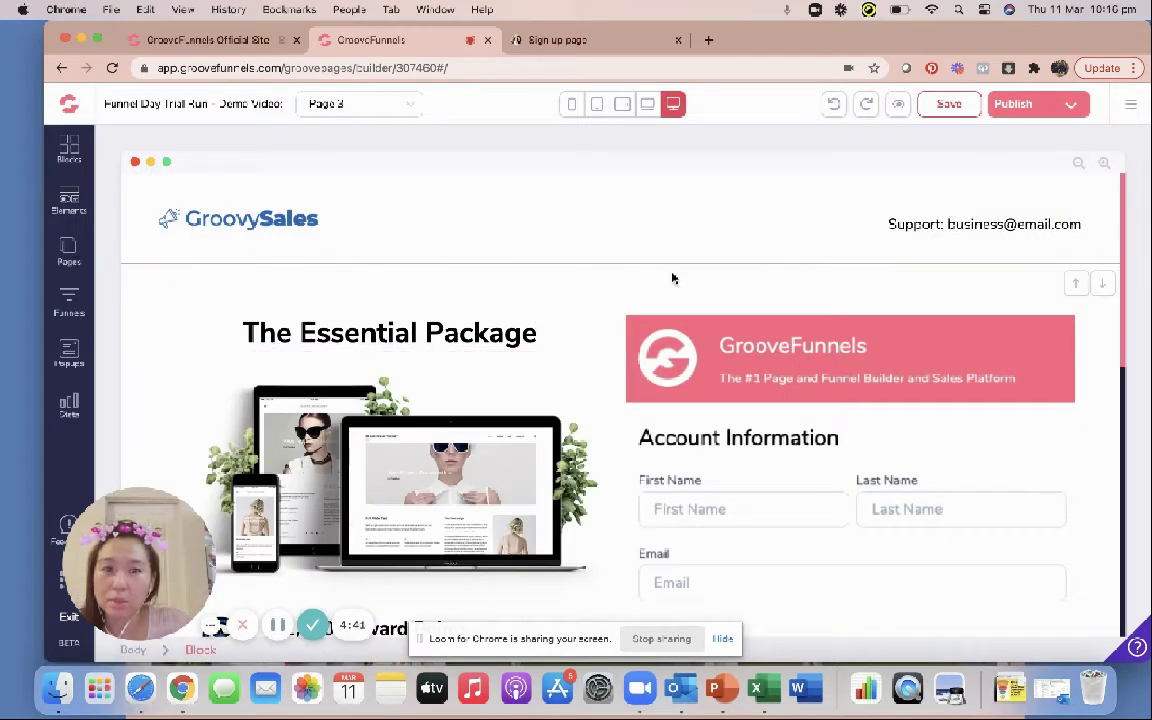
Delete the header block containing the GroovySales logo and support e-mail from Page 3.
{"action": "left_click", "coordinate": [201, 226]}
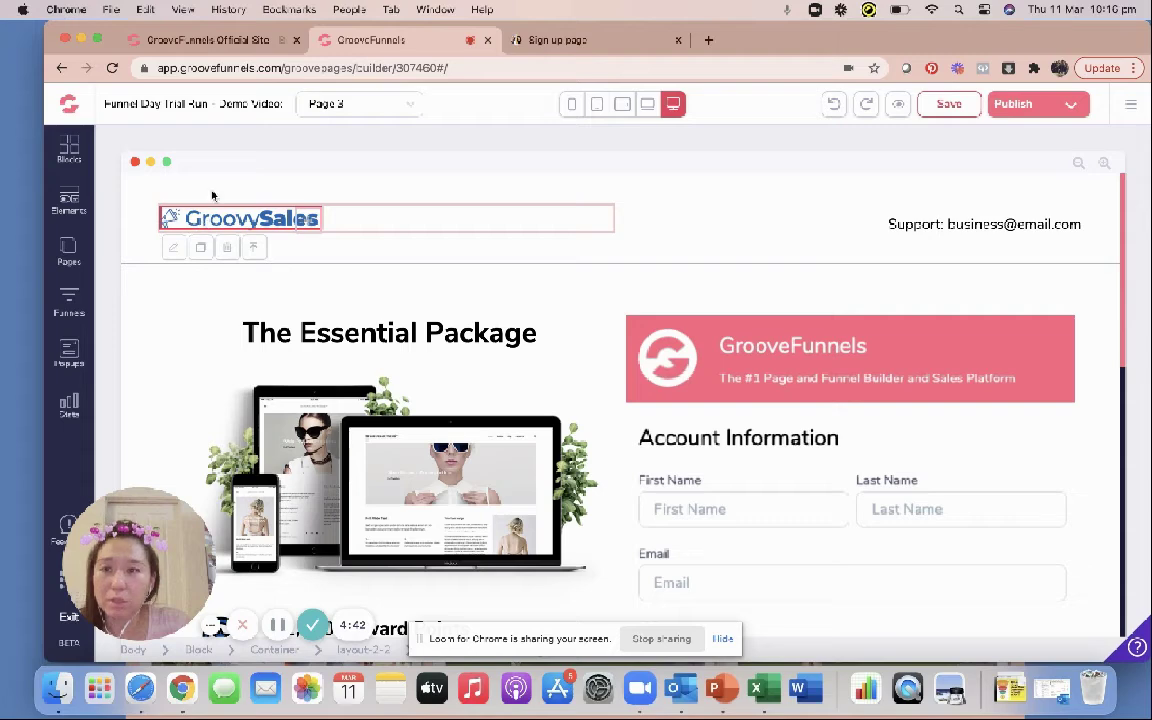
{"action": "left_click", "coordinate": [212, 196]}
{"action": "left_click", "coordinate": [247, 193]}
{"action": "left_click", "coordinate": [640, 398]}
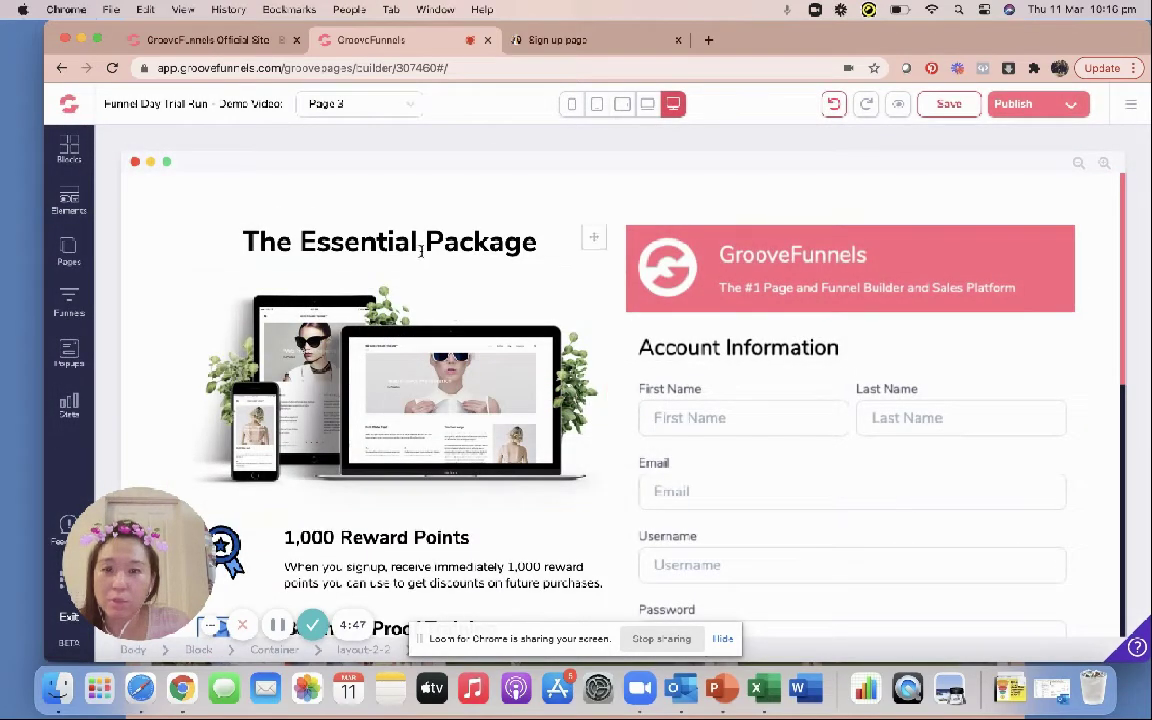
{"action": "scroll", "coordinate": [395, 370], "scroll_direction": "down", "scroll_amount": 1}
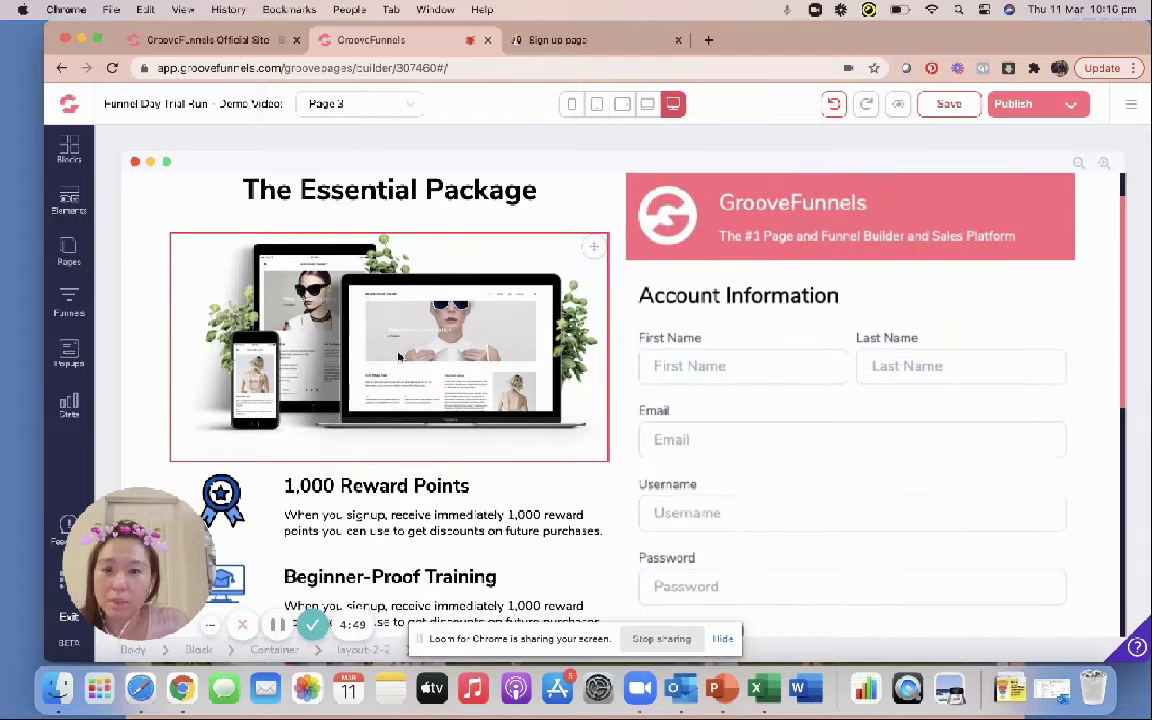
{"action": "left_click", "coordinate": [398, 356]}
{"action": "left_click", "coordinate": [189, 219]}
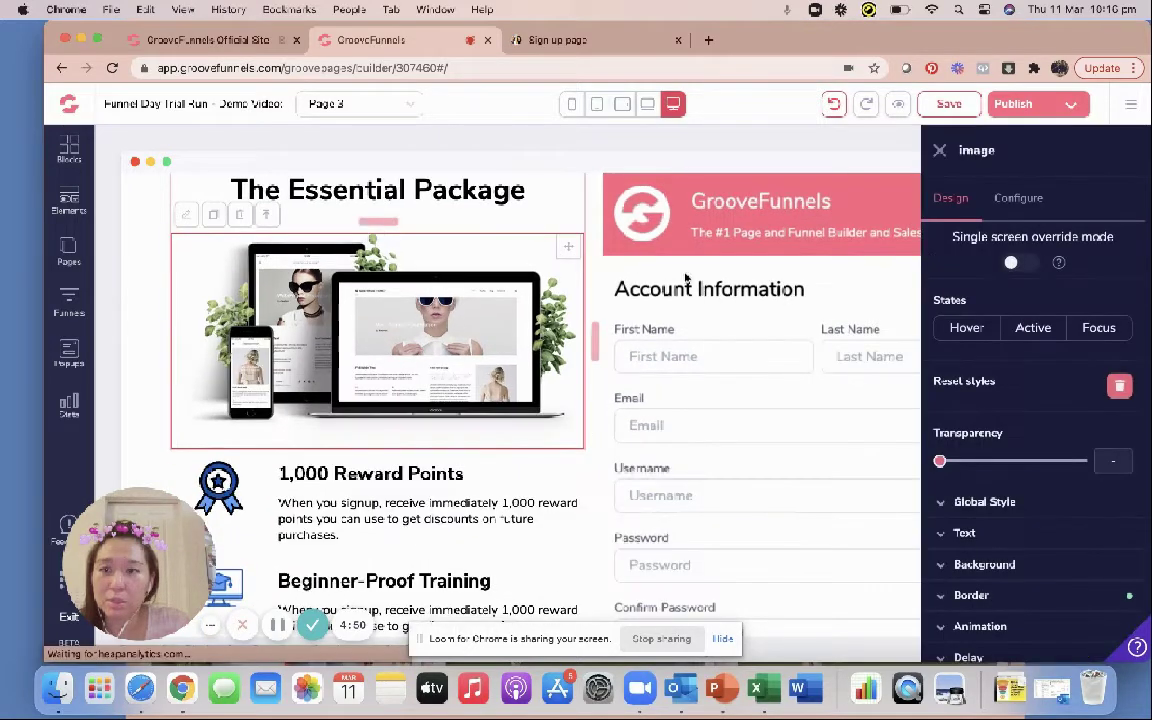
{"action": "left_click", "coordinate": [1020, 198]}
{"action": "left_click", "coordinate": [1016, 333]}
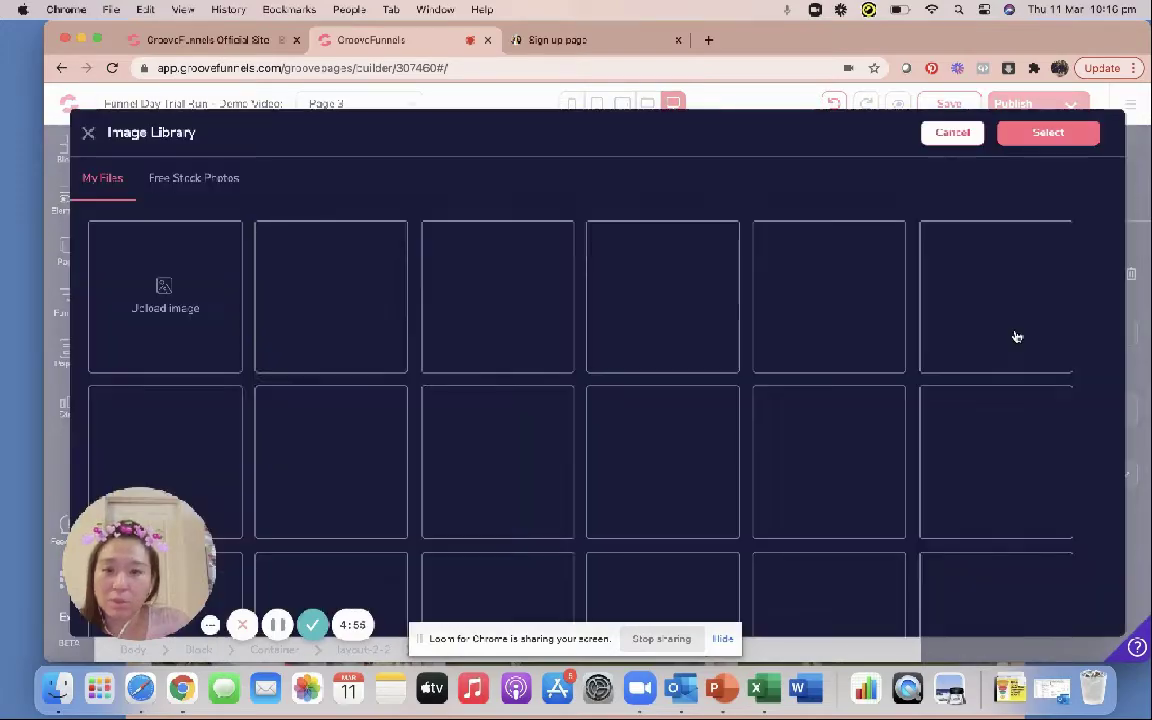
{"action": "scroll", "coordinate": [693, 400], "scroll_direction": "down", "scroll_amount": 2}
{"action": "scroll", "coordinate": [693, 400], "scroll_direction": "down", "scroll_amount": 5}
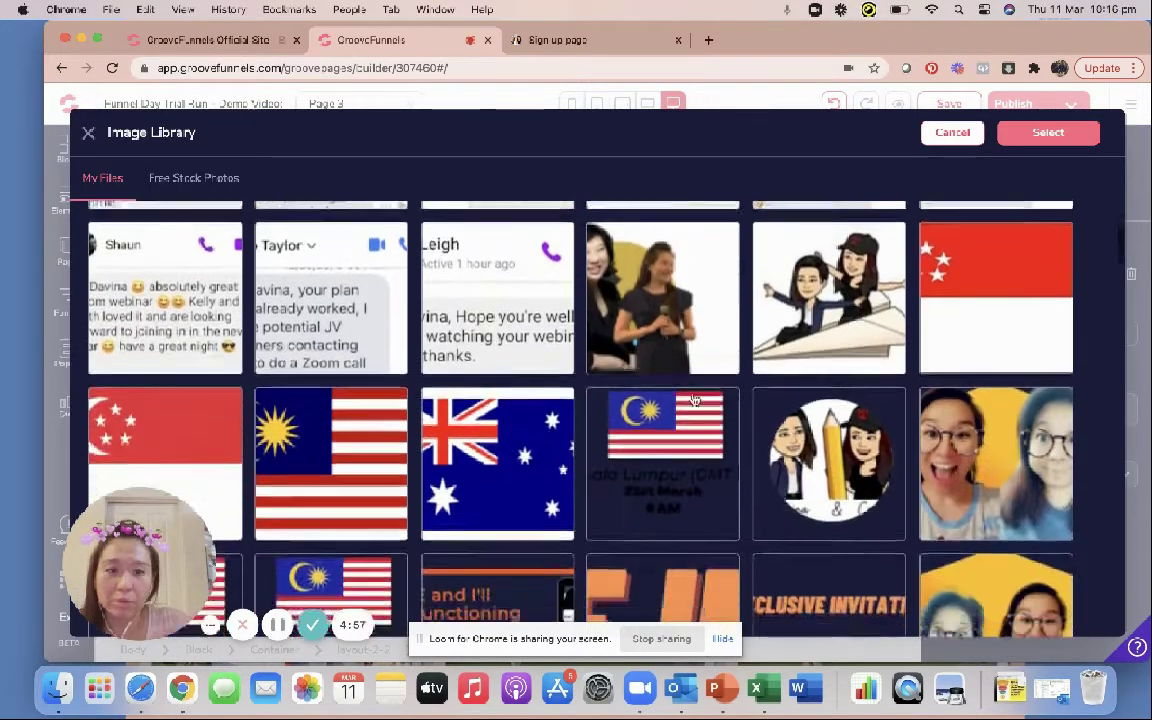
{"action": "left_click", "coordinate": [1001, 410]}
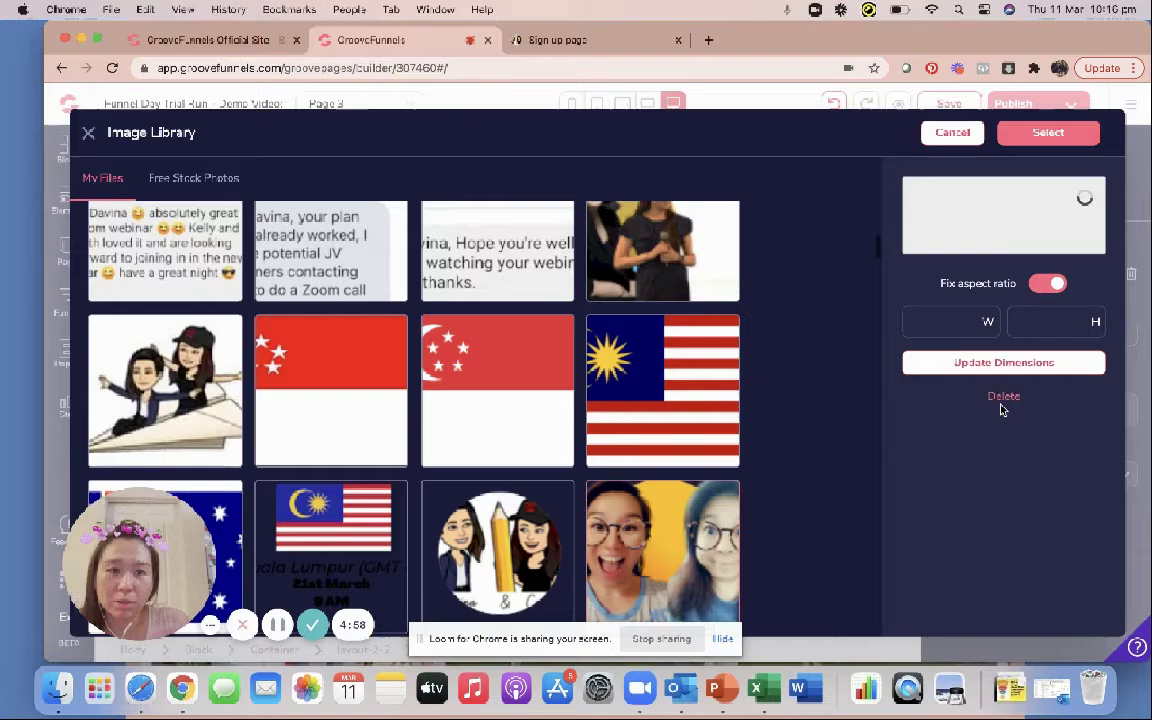
{"action": "left_click", "coordinate": [1034, 138]}
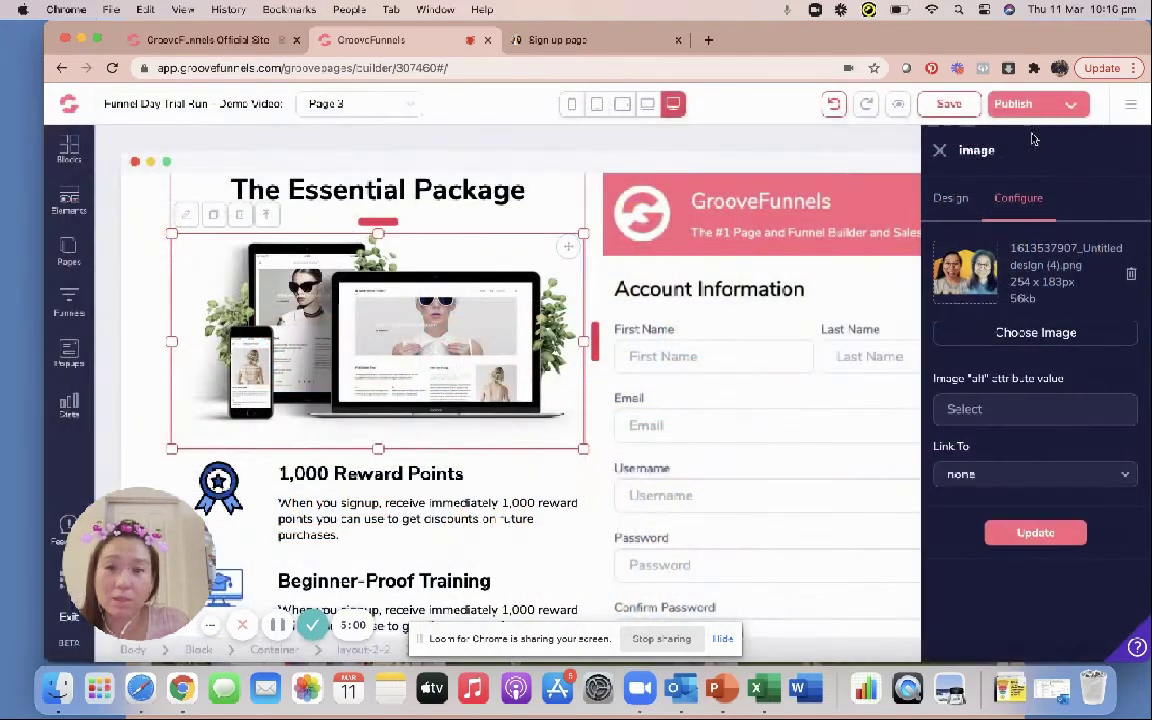
{"action": "left_click", "coordinate": [1020, 533]}
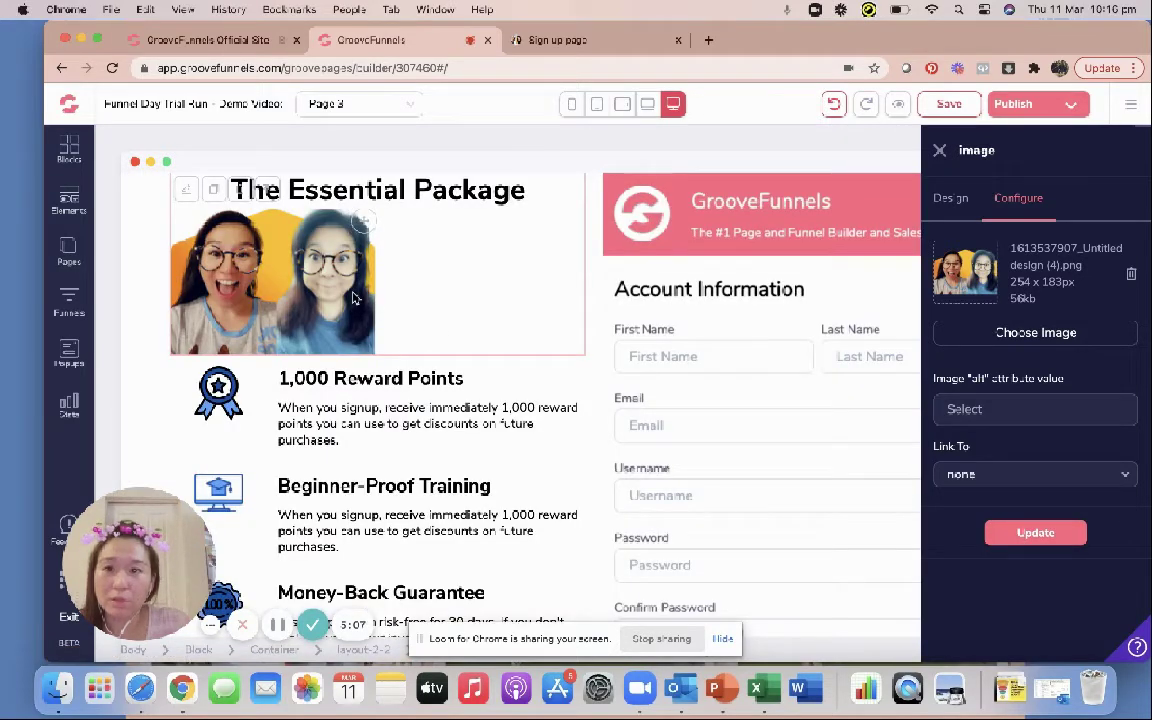
Set the width of the new image under "The Essential Package" to 550 px.
{"action": "left_click", "coordinate": [952, 200]}
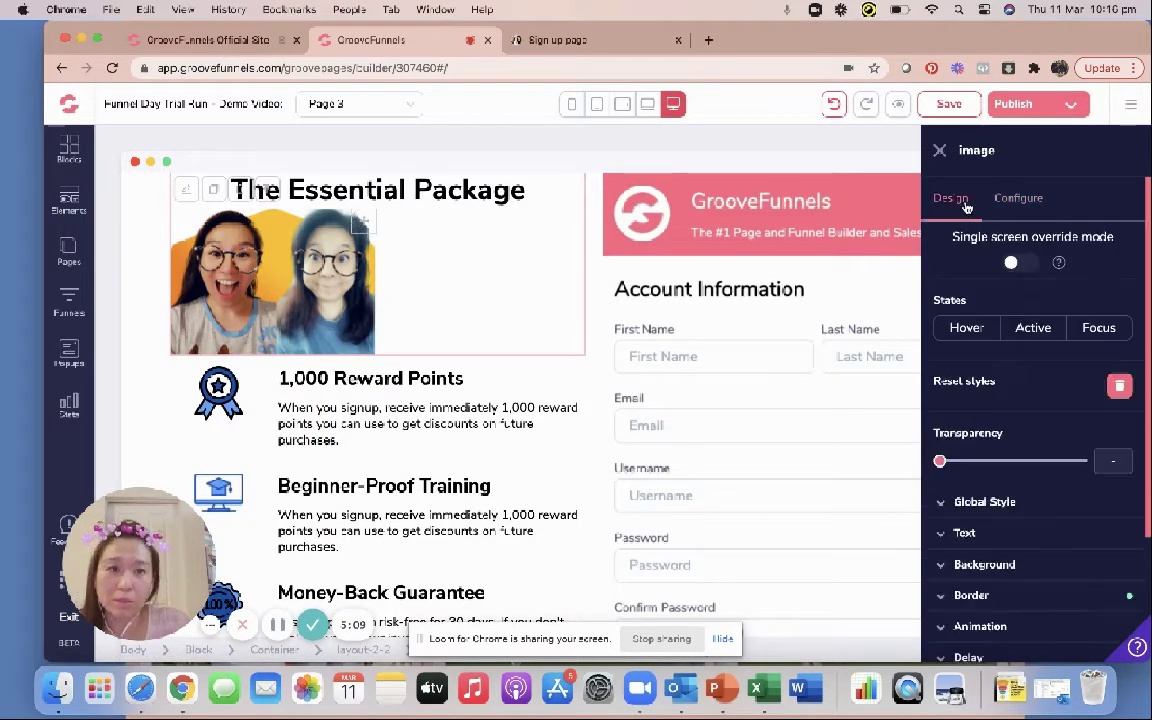
{"action": "scroll", "coordinate": [982, 536], "scroll_direction": "down", "scroll_amount": 2}
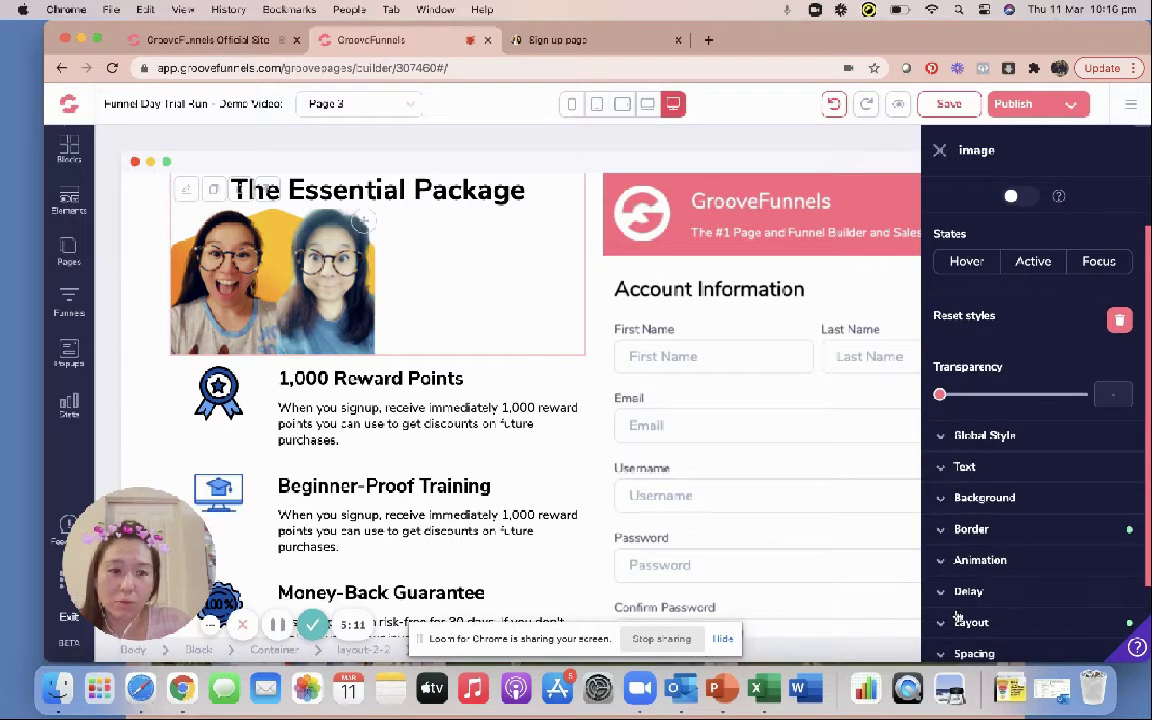
{"action": "scroll", "coordinate": [957, 617], "scroll_direction": "down", "scroll_amount": 3}
{"action": "left_click", "coordinate": [1015, 586]}
{"action": "scroll", "coordinate": [1015, 560], "scroll_direction": "down", "scroll_amount": 3}
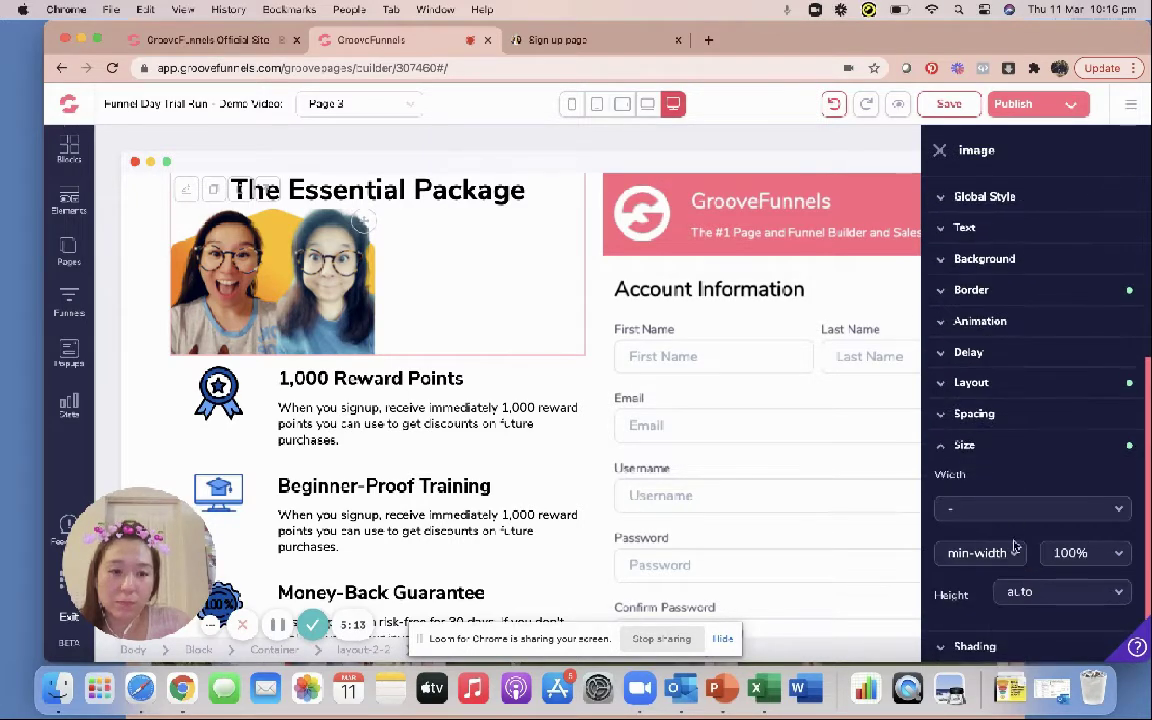
{"action": "left_click", "coordinate": [1014, 507]}
{"action": "left_click", "coordinate": [977, 568]}
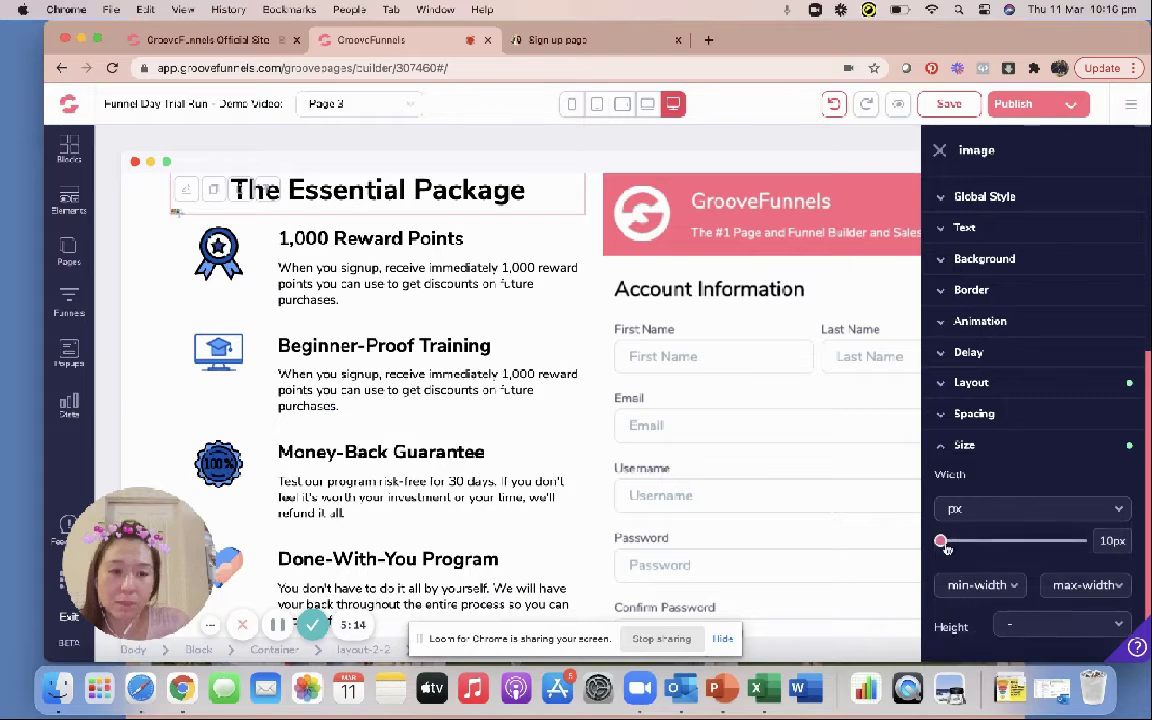
{"action": "left_click_drag", "start_coordinate": [944, 541], "coordinate": [1030, 545]}
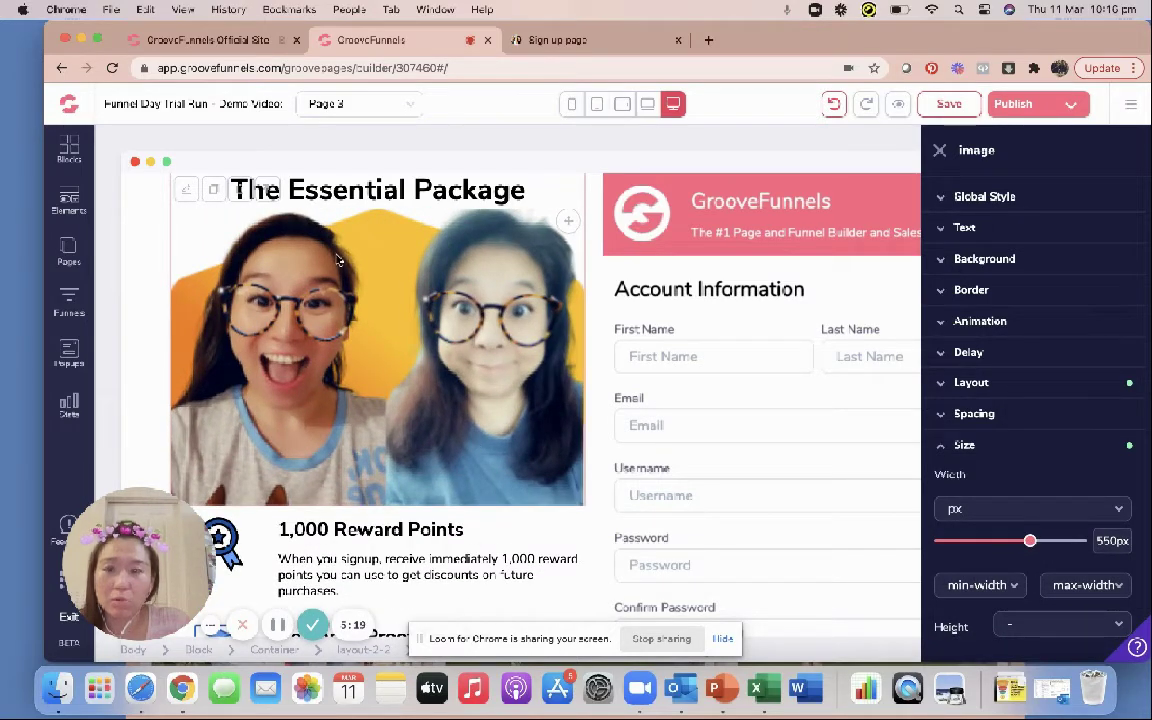
Replace the heading text "The Essential Package" above the photo with "Funnel Day".
{"action": "left_click", "coordinate": [317, 178]}
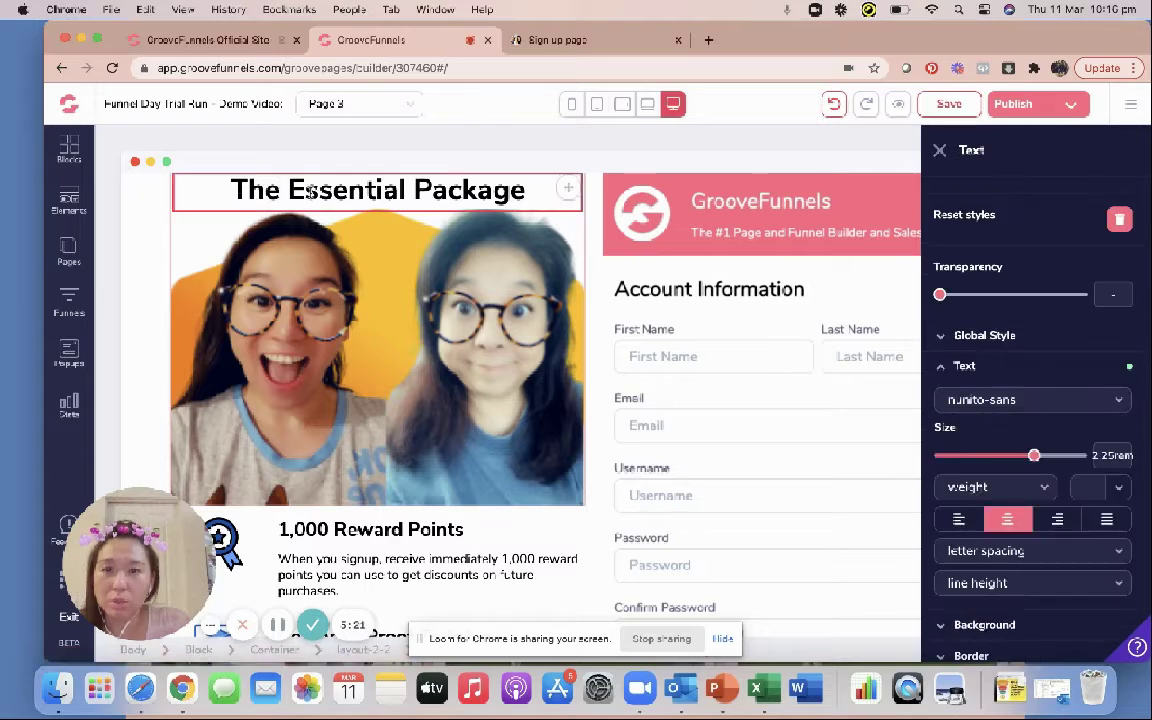
{"action": "left_click_drag", "start_coordinate": [287, 190], "coordinate": [508, 197]}
{"action": "key", "text": "BackSpace"}
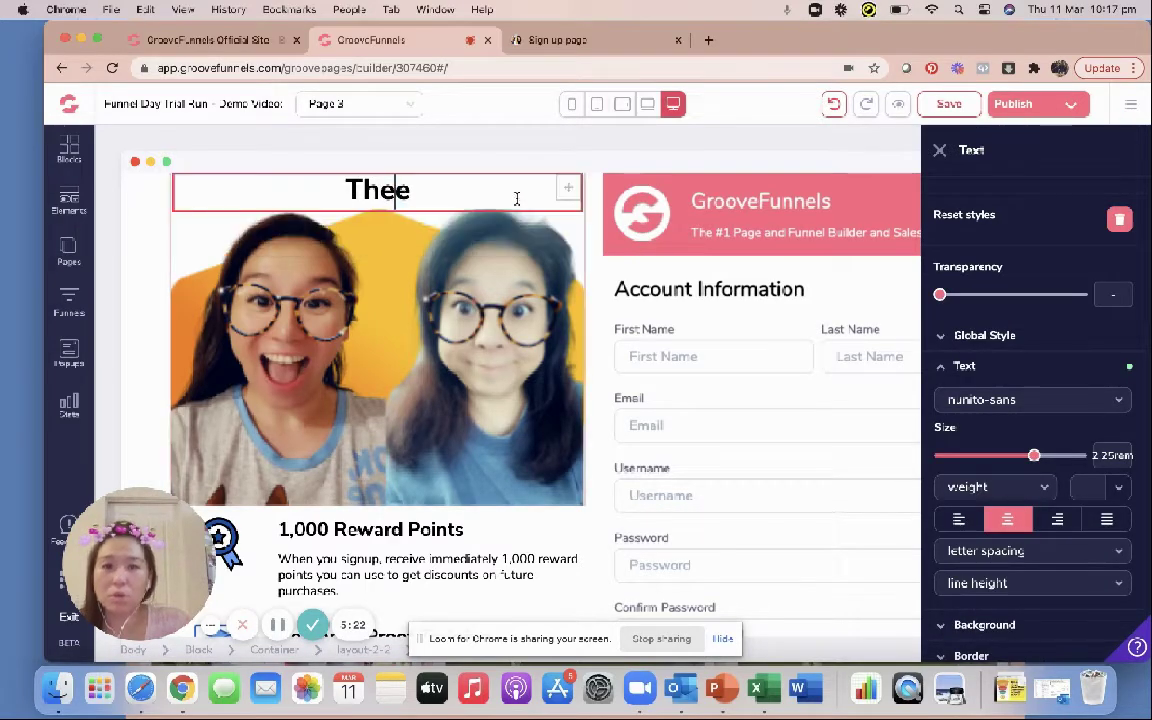
{"action": "key", "text": "BackSpace"}
{"action": "key", "text": "BackSpace"}
{"action": "key", "text": "BackSpace"}
{"action": "type", "text": "Funnel Day"}
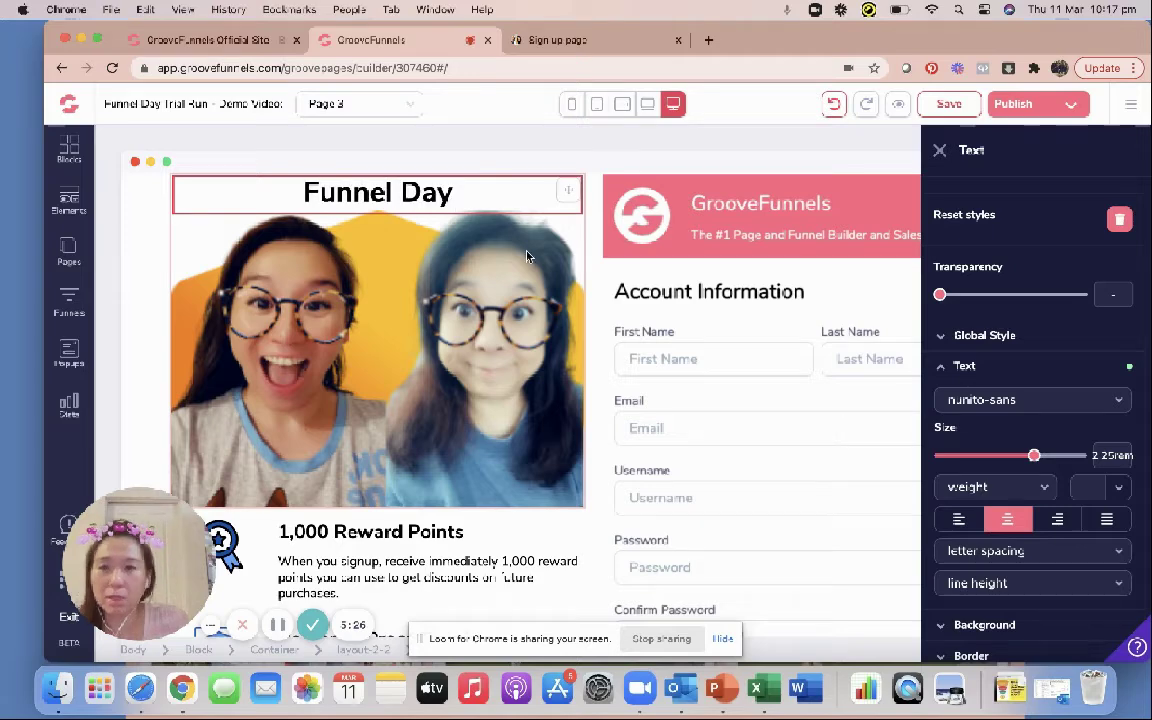
{"action": "scroll", "coordinate": [527, 257], "scroll_direction": "down", "scroll_amount": 3}
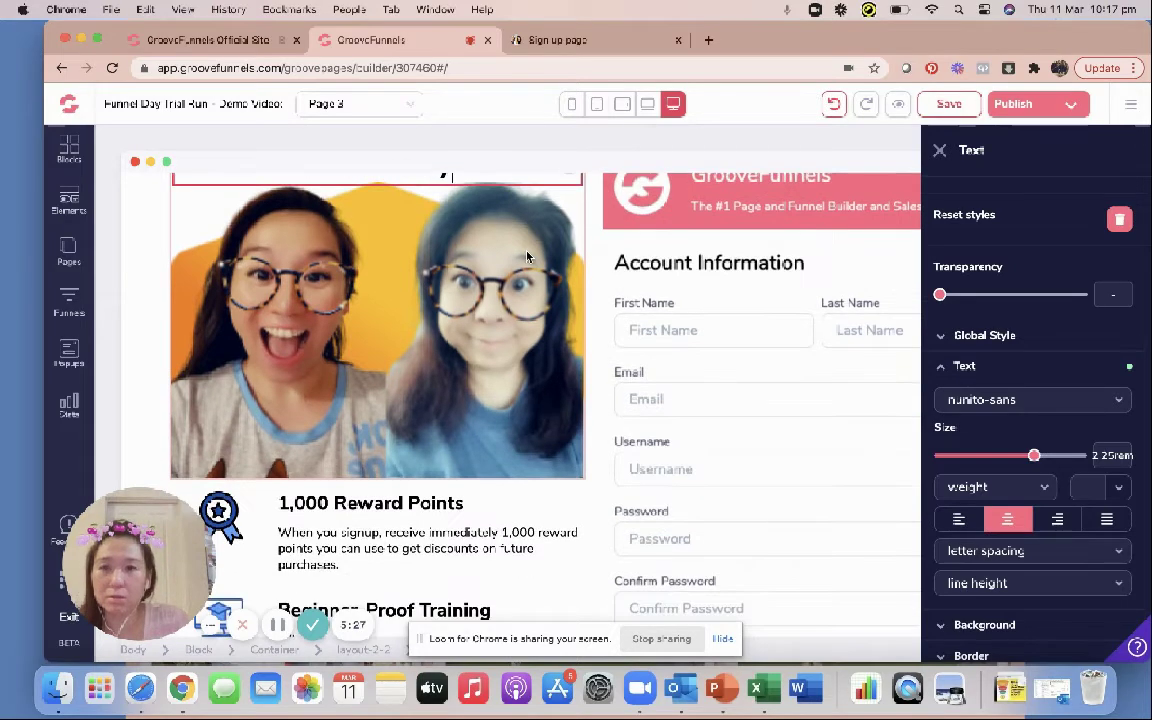
{"action": "scroll", "coordinate": [527, 257], "scroll_direction": "up", "scroll_amount": 3}
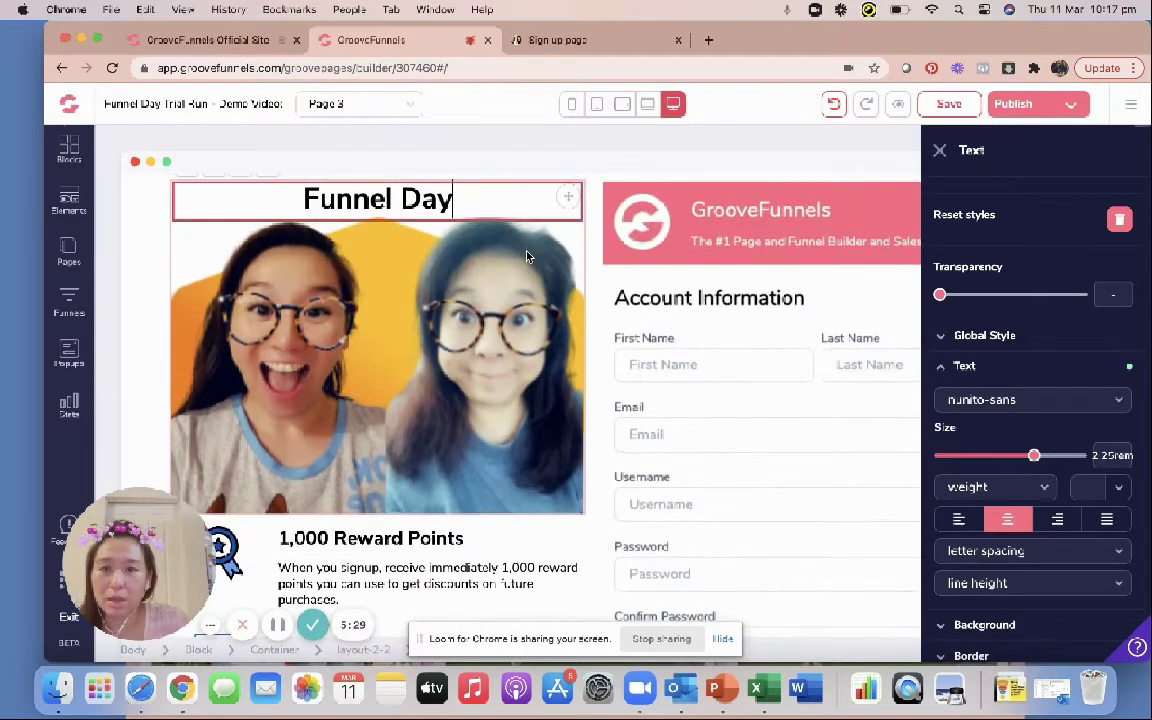
Change the heading above the photo to "Sign up Now!".
{"action": "key", "text": "BackSpace"}
{"action": "key", "text": "BackSpace"}
{"action": "key", "text": "BackSpace"}
{"action": "key", "text": "BackSpace"}
{"action": "key", "text": "BackSpace"}
{"action": "key", "text": "BackSpace"}
{"action": "key", "text": "BackSpace"}
{"action": "key", "text": "BackSpace"}
{"action": "key", "text": "BackSpace"}
{"action": "key", "text": "BackSpace"}
{"action": "type", "text": "S"}
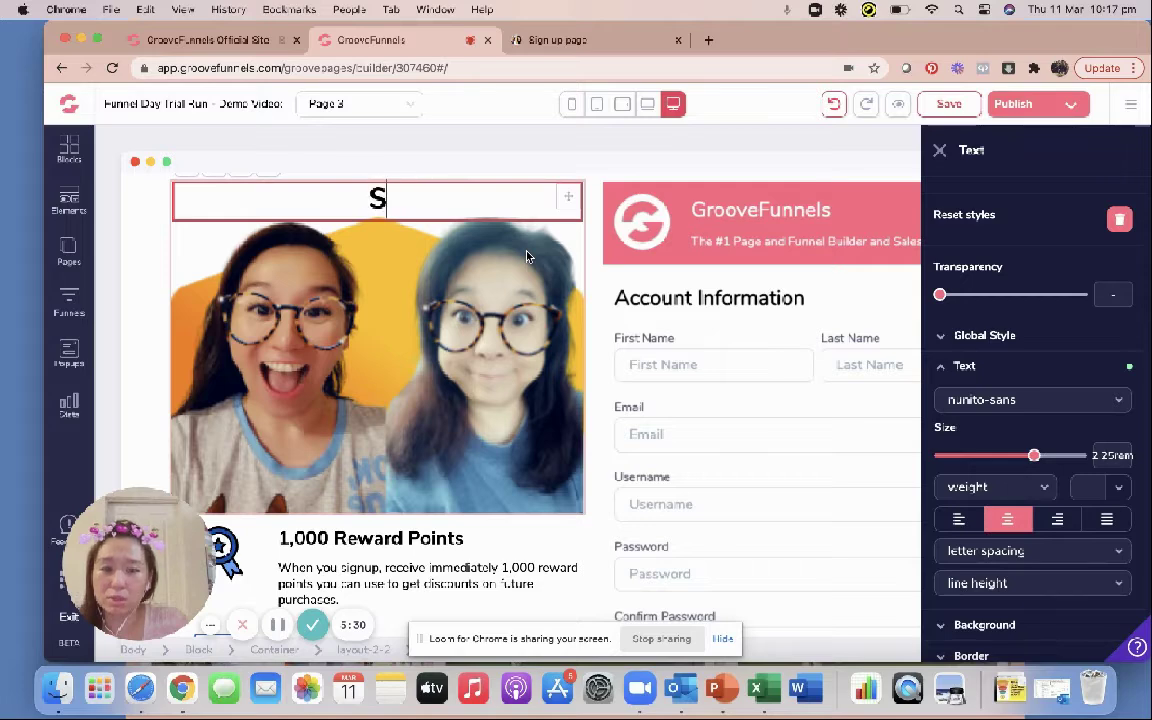
{"action": "type", "text": "ign up F"}
{"action": "key", "text": "BackSpace"}
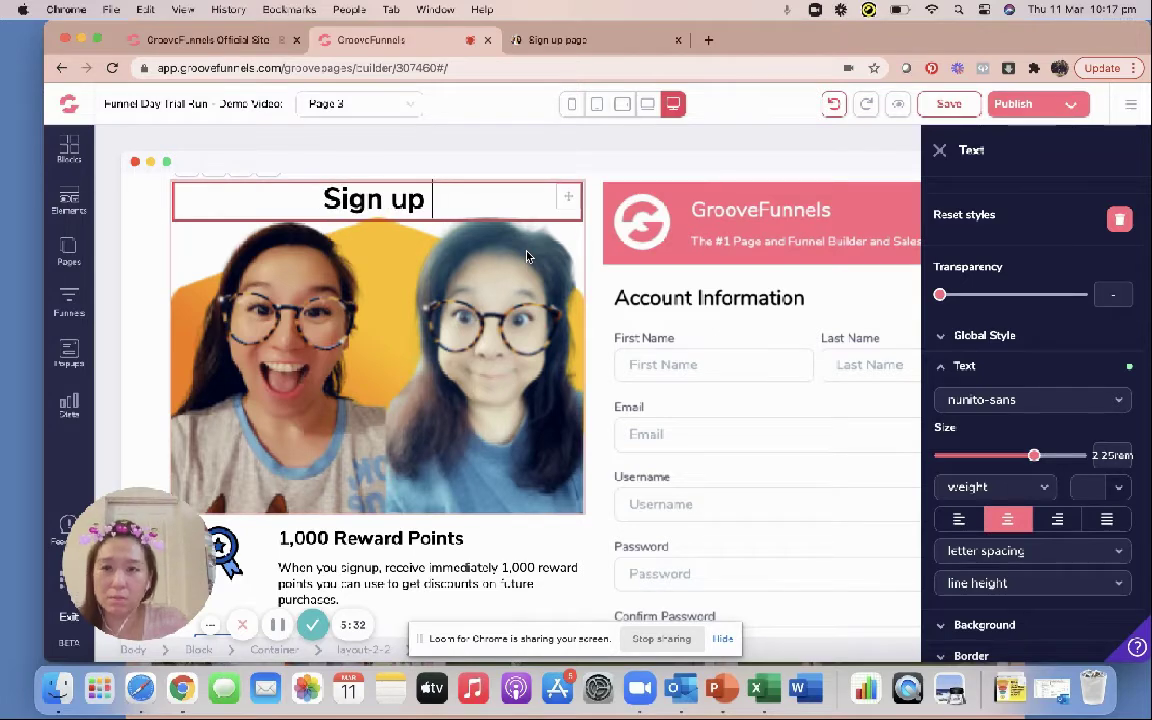
{"action": "type", "text": "Now!"}
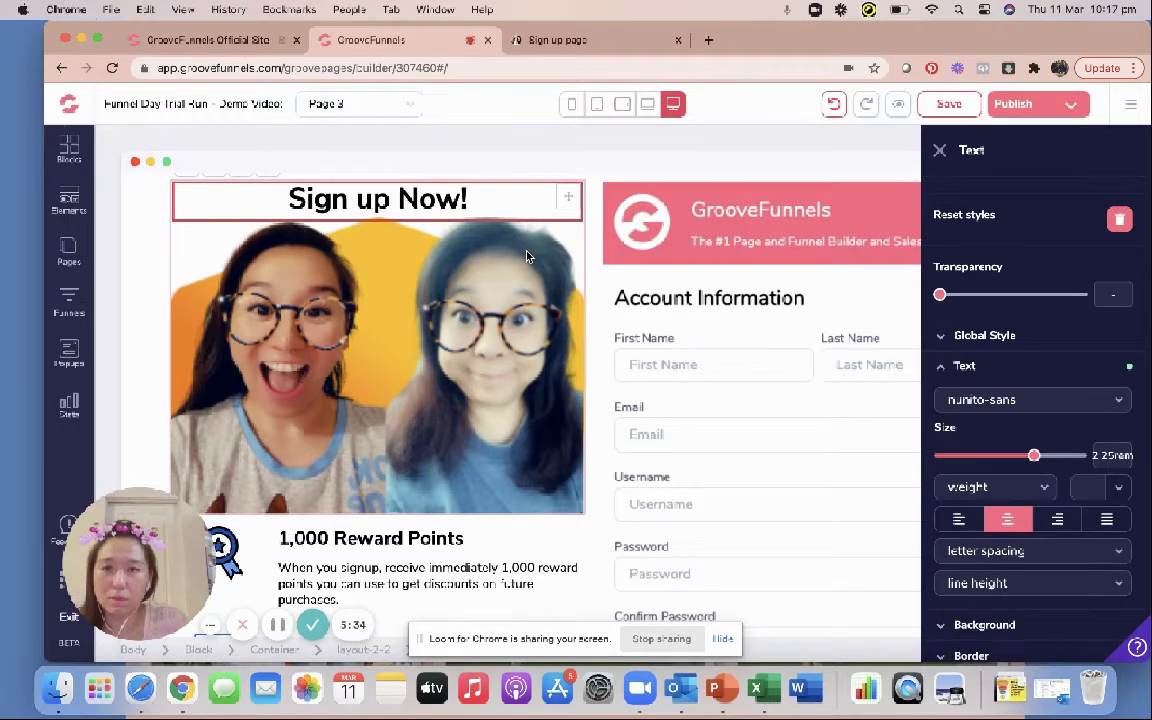
Replace the benefit heading "1,000 Reward Points" with "Everyone gets a funnel".
{"action": "scroll", "coordinate": [524, 296], "scroll_direction": "down", "scroll_amount": 5}
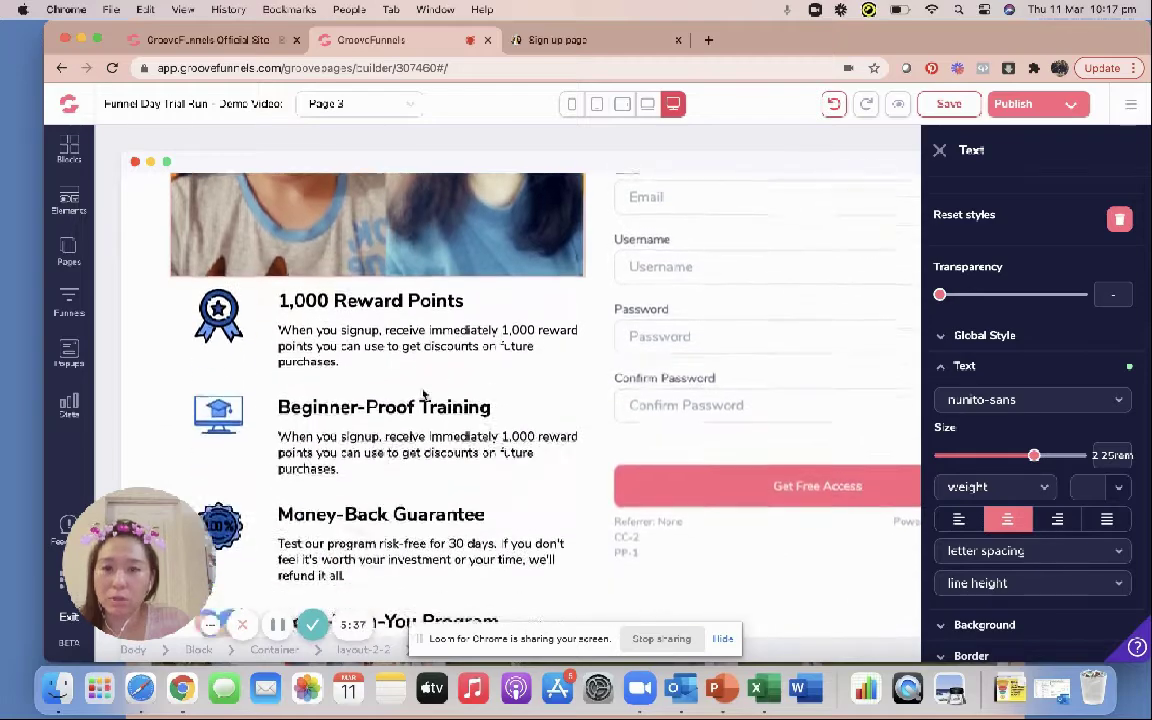
{"action": "scroll", "coordinate": [408, 325], "scroll_direction": "down", "scroll_amount": 1}
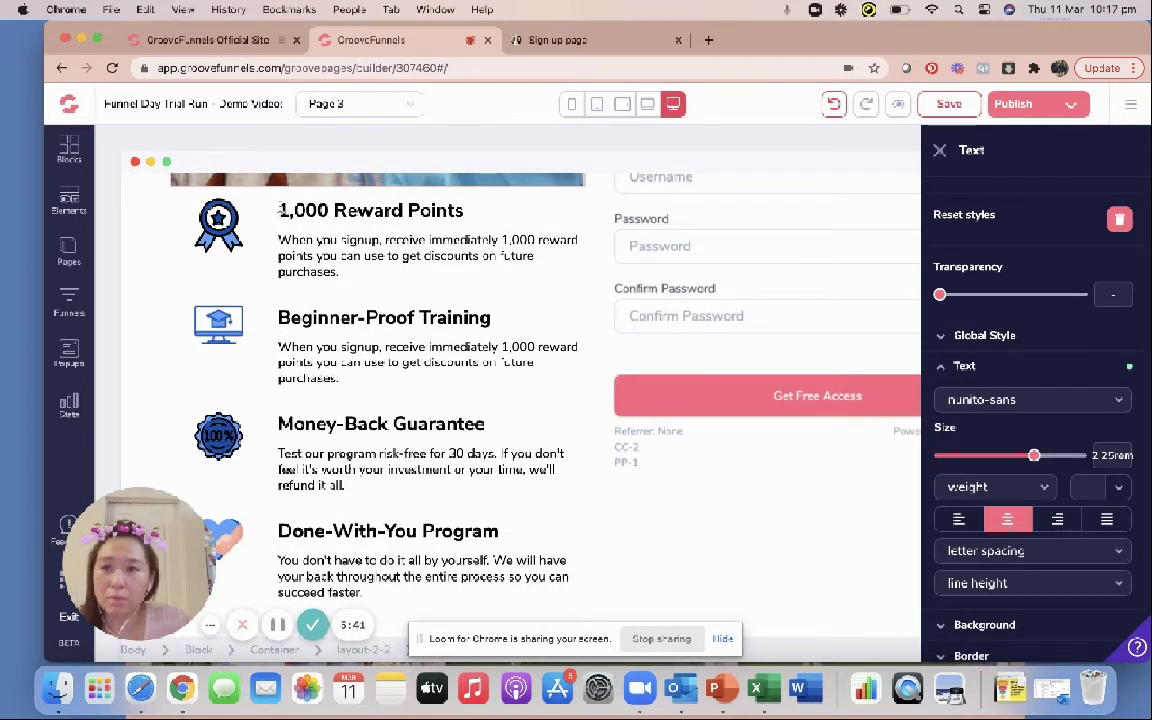
{"action": "left_click_drag", "start_coordinate": [280, 210], "coordinate": [462, 210]}
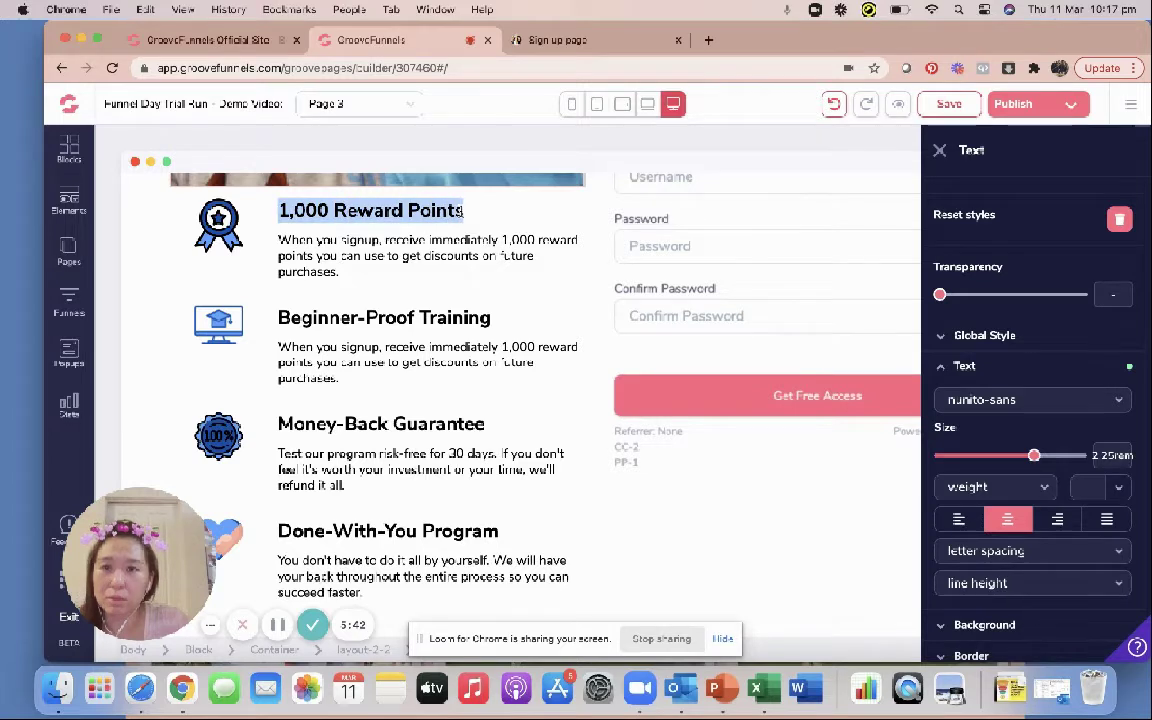
{"action": "left_click", "coordinate": [462, 210]}
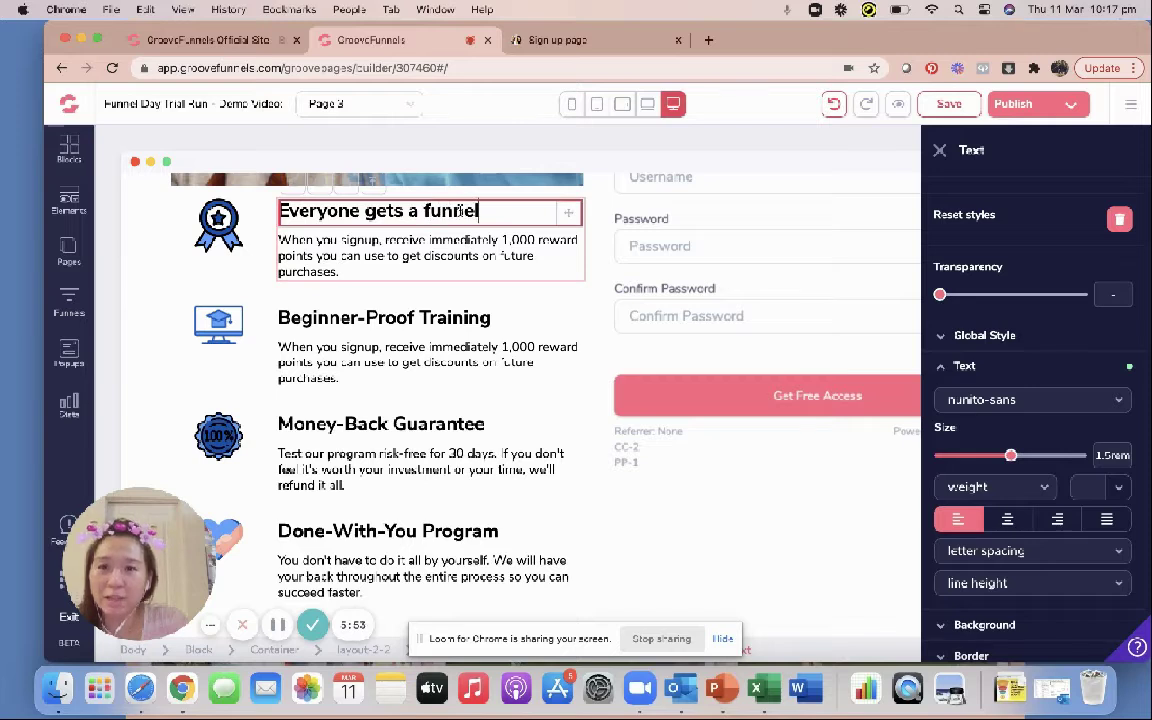
Review the benefit descriptions, the remaining benefit headings and the GrooveFunnels account form placeholder on Page 3.
{"action": "left_click", "coordinate": [346, 274]}
{"action": "left_click_drag", "start_coordinate": [346, 274], "coordinate": [281, 241]}
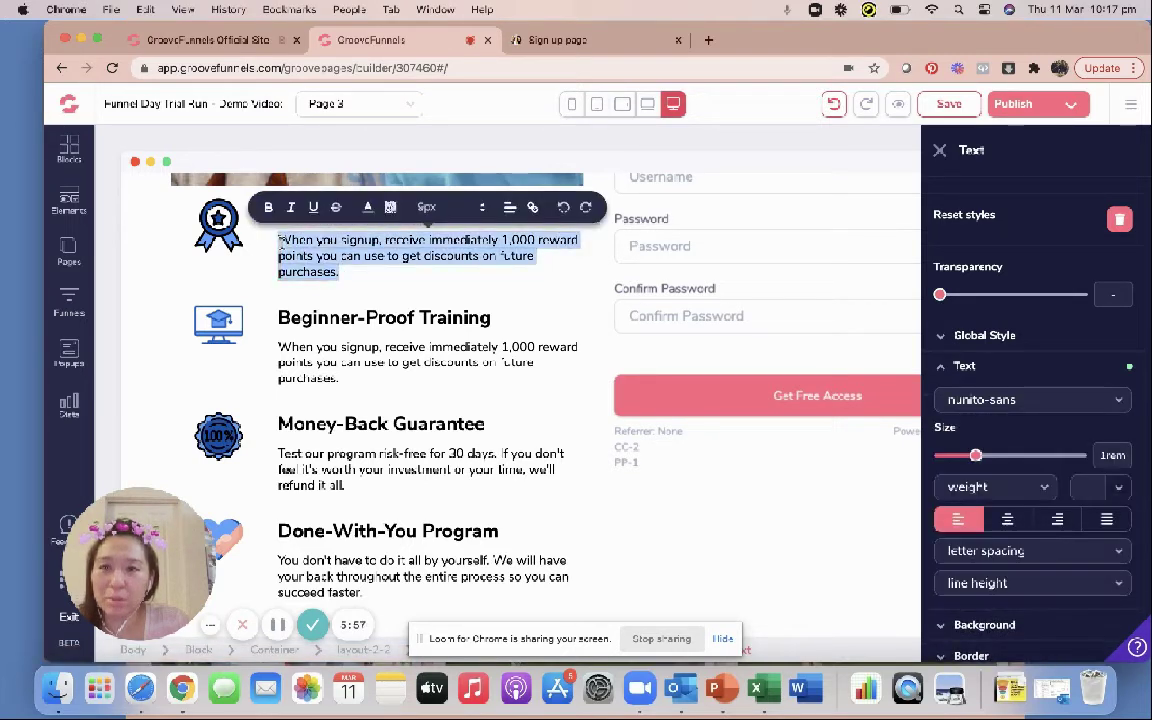
{"action": "left_click", "coordinate": [290, 318]}
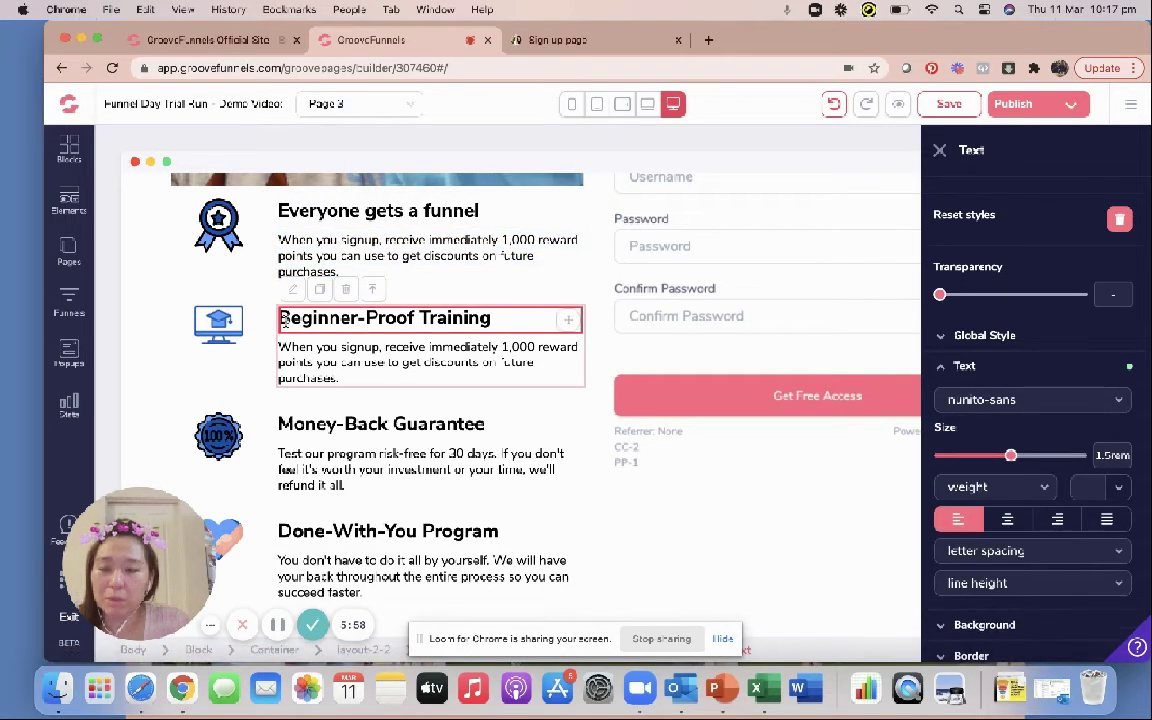
{"action": "scroll", "coordinate": [305, 361], "scroll_direction": "down", "scroll_amount": 2}
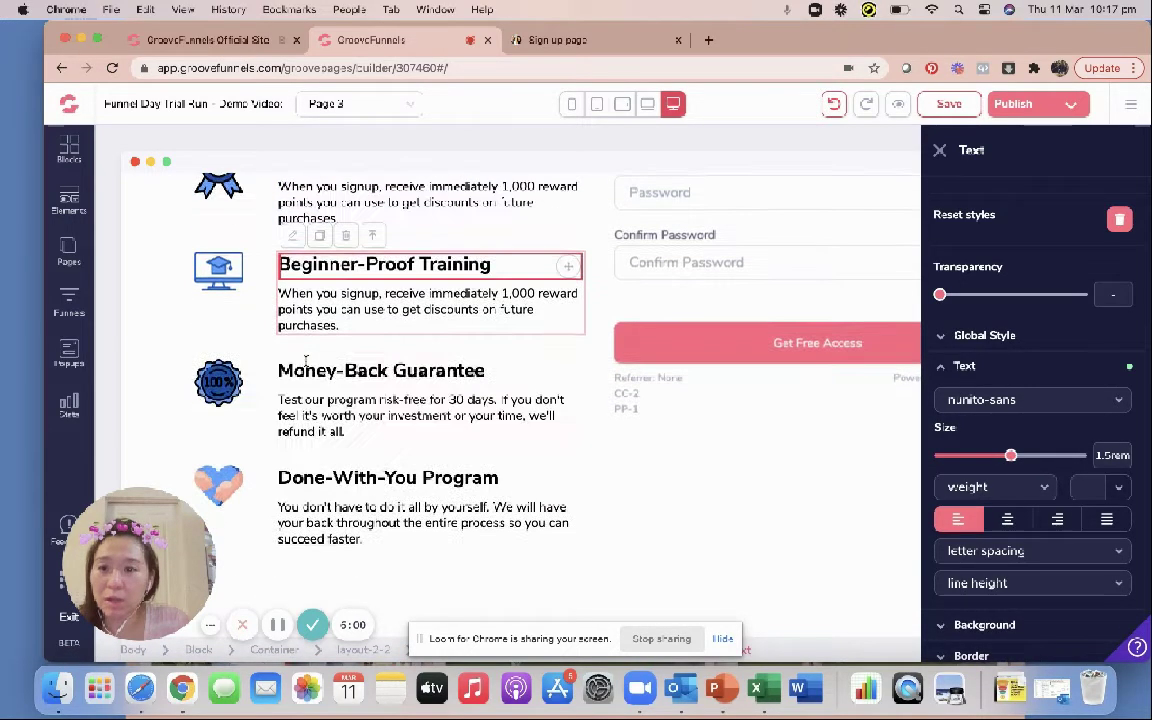
{"action": "left_click_drag", "start_coordinate": [280, 294], "coordinate": [340, 325]}
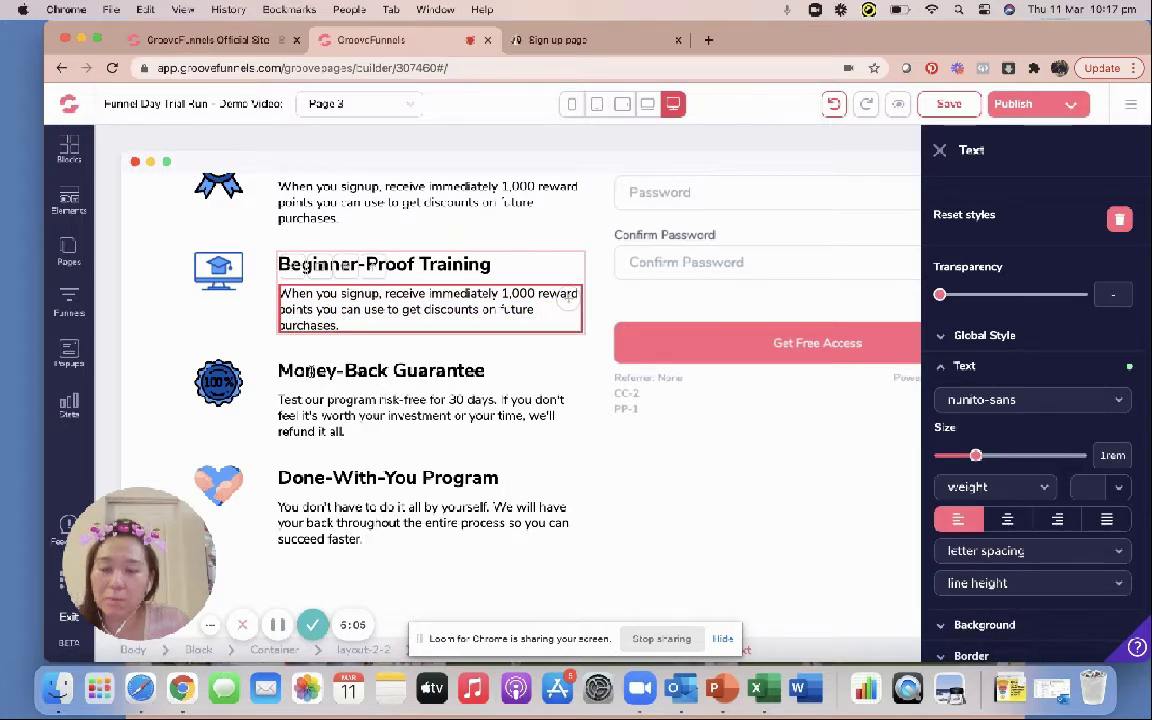
{"action": "left_click", "coordinate": [283, 369]}
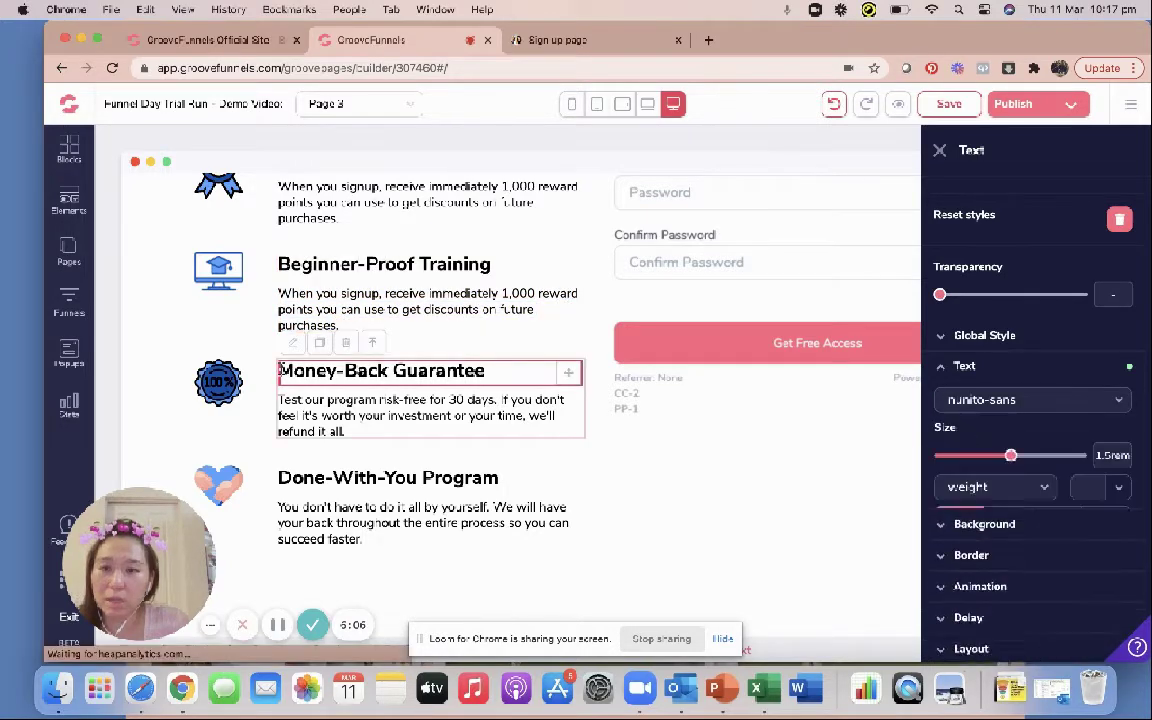
{"action": "scroll", "coordinate": [381, 399], "scroll_direction": "down", "scroll_amount": 1}
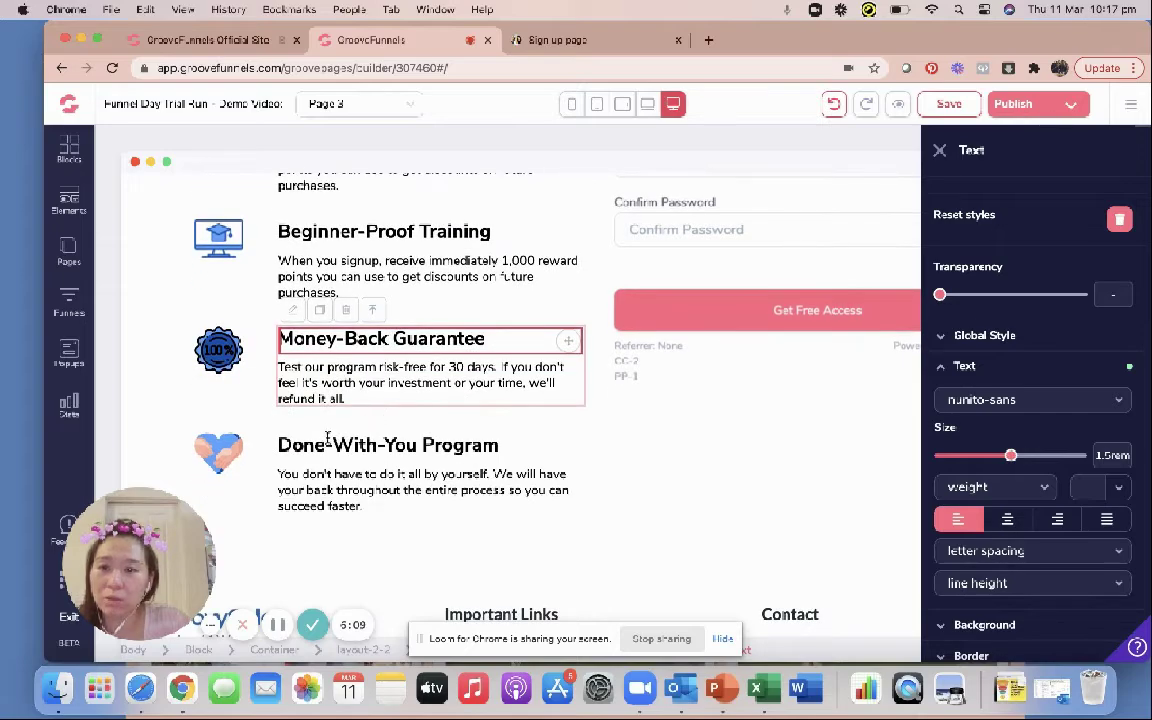
{"action": "scroll", "coordinate": [375, 434], "scroll_direction": "up", "scroll_amount": 10}
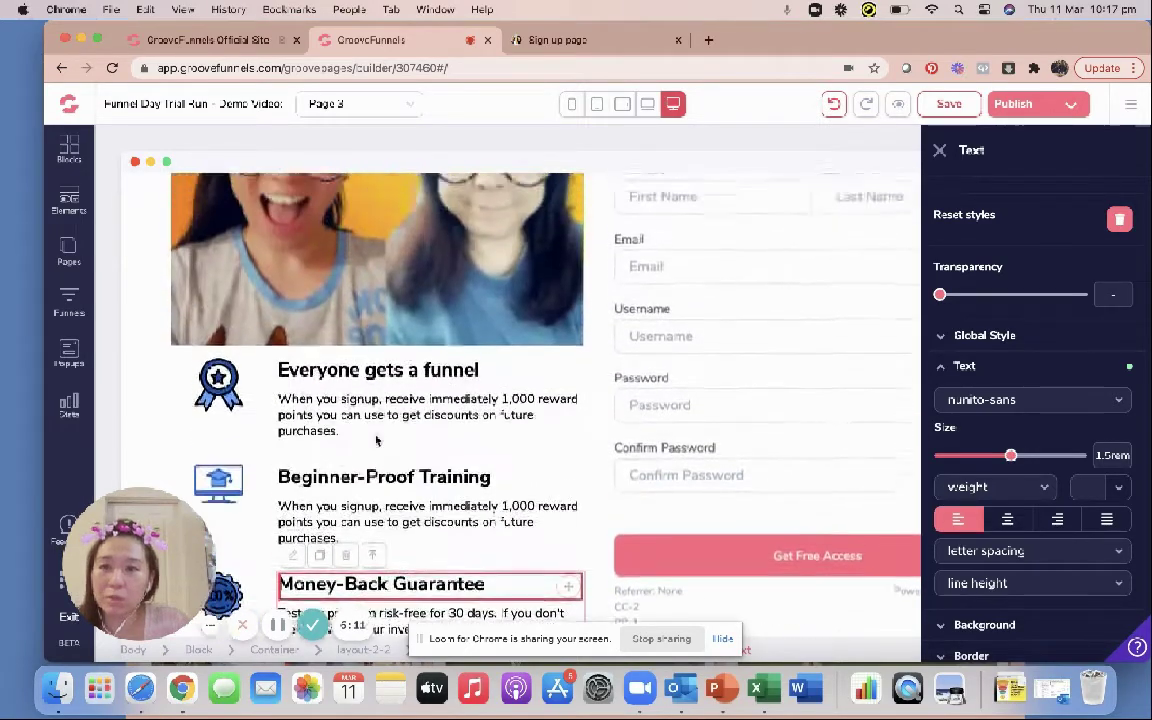
{"action": "scroll", "coordinate": [617, 318], "scroll_direction": "right", "scroll_amount": 3}
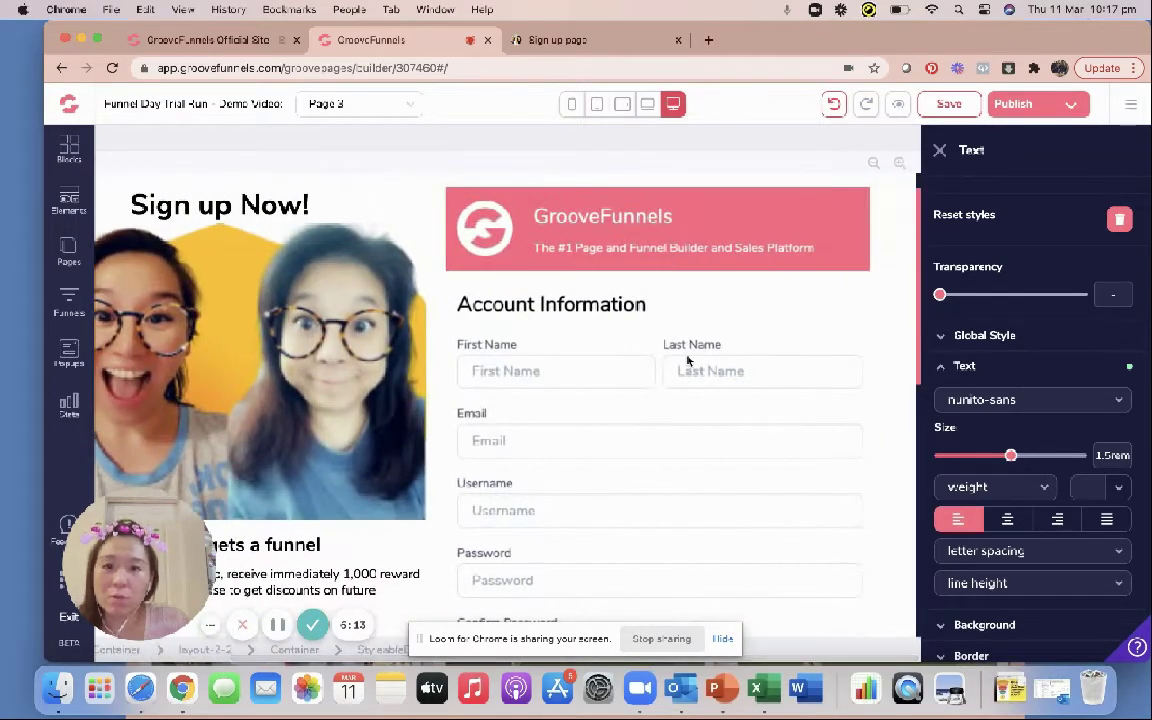
{"action": "left_click", "coordinate": [643, 285]}
{"action": "scroll", "coordinate": [663, 314], "scroll_direction": "down", "scroll_amount": 5}
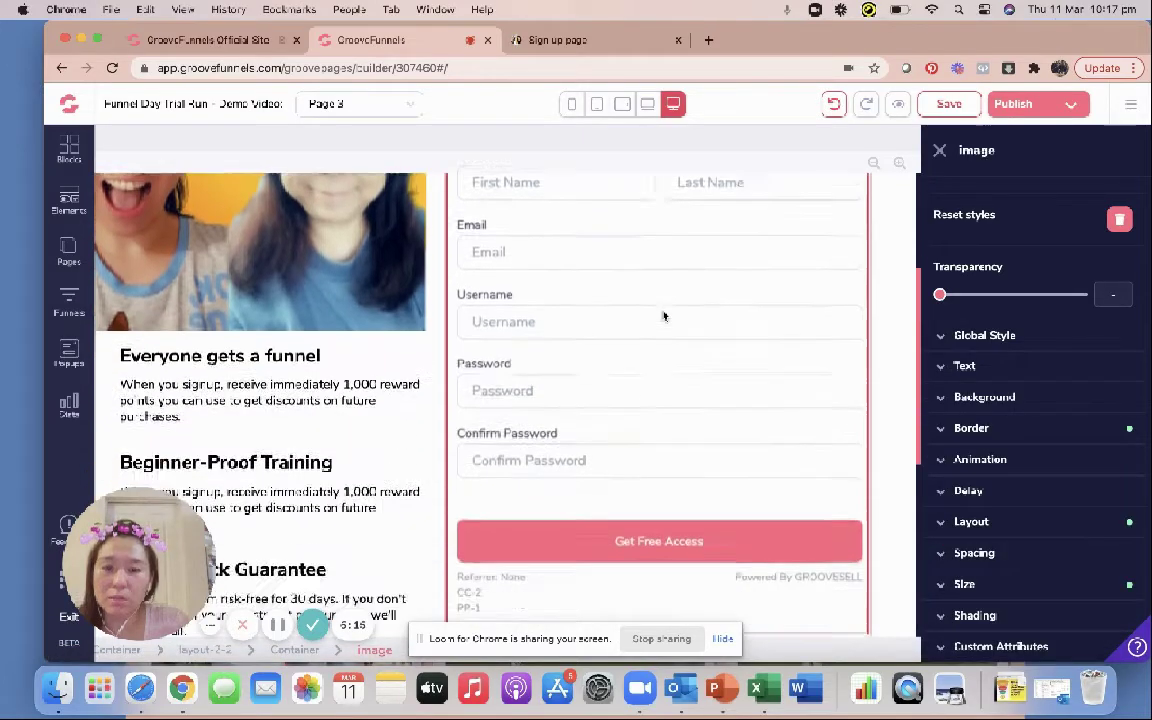
{"action": "scroll", "coordinate": [663, 316], "scroll_direction": "down", "scroll_amount": 3}
{"action": "scroll", "coordinate": [663, 316], "scroll_direction": "up", "scroll_amount": 8}
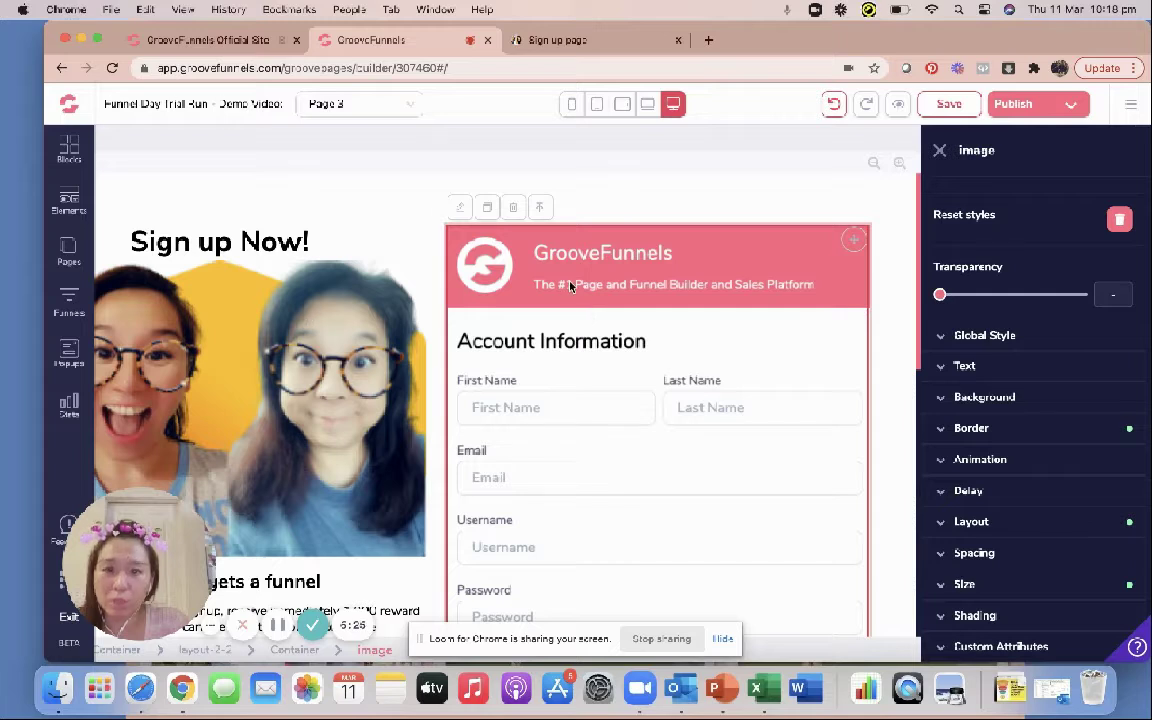
Save the changes to Page 3 and switch to the GrooveSell vendor dashboard.
{"action": "left_click", "coordinate": [948, 106]}
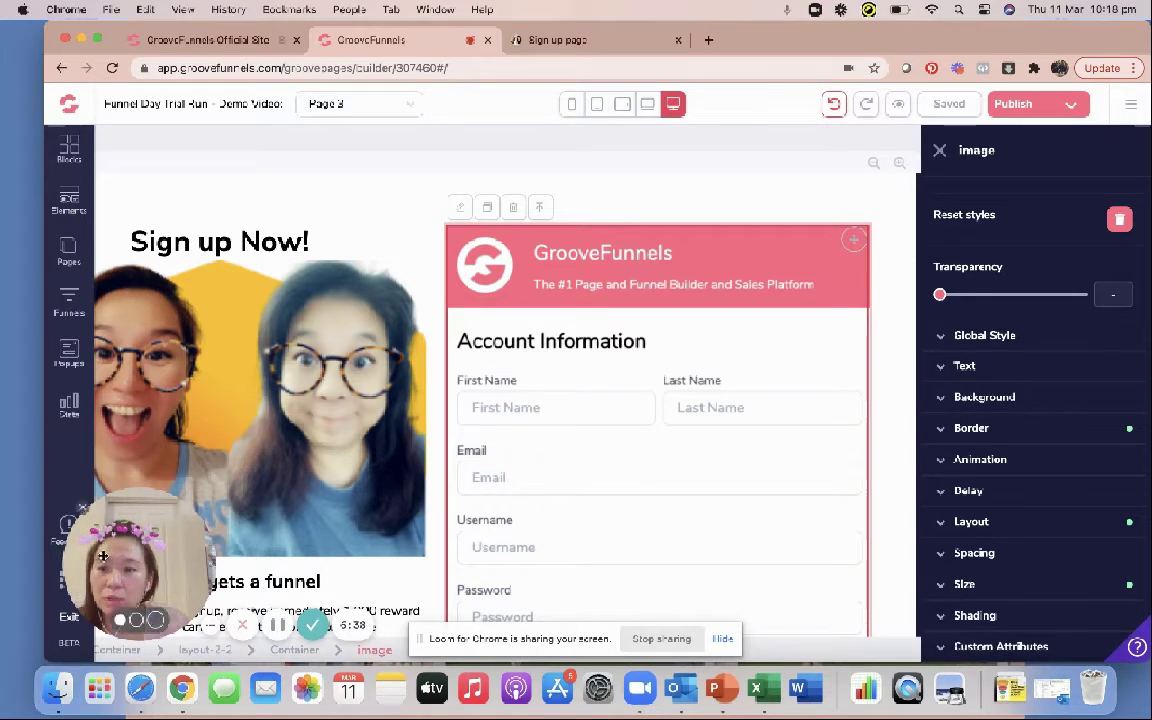
{"action": "left_click_drag", "start_coordinate": [103, 556], "coordinate": [135, 561]}
{"action": "left_click", "coordinate": [72, 589]}
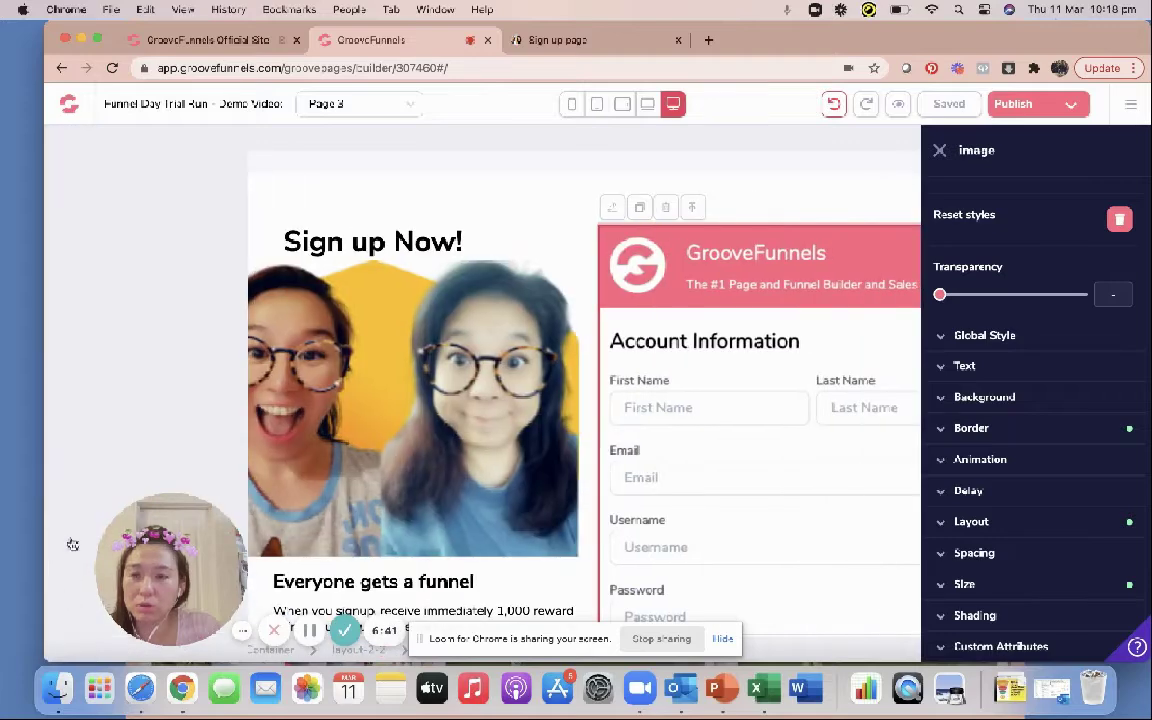
{"action": "left_click", "coordinate": [116, 304]}
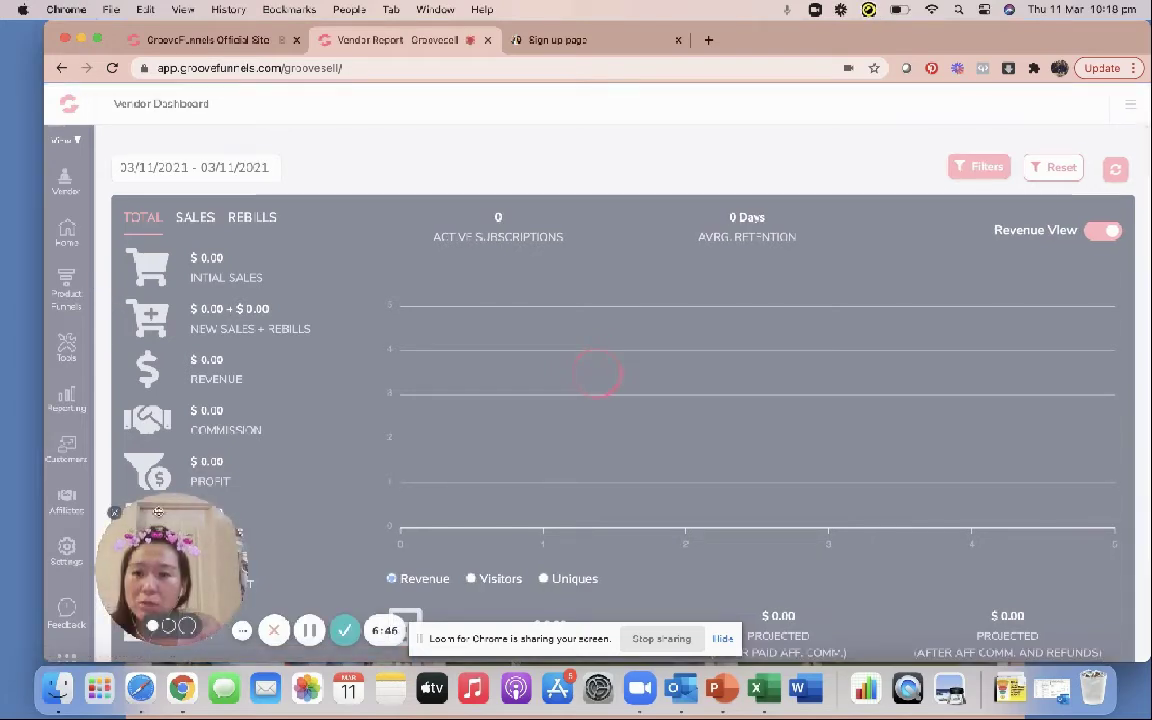
{"action": "left_click_drag", "start_coordinate": [163, 512], "coordinate": [182, 512]}
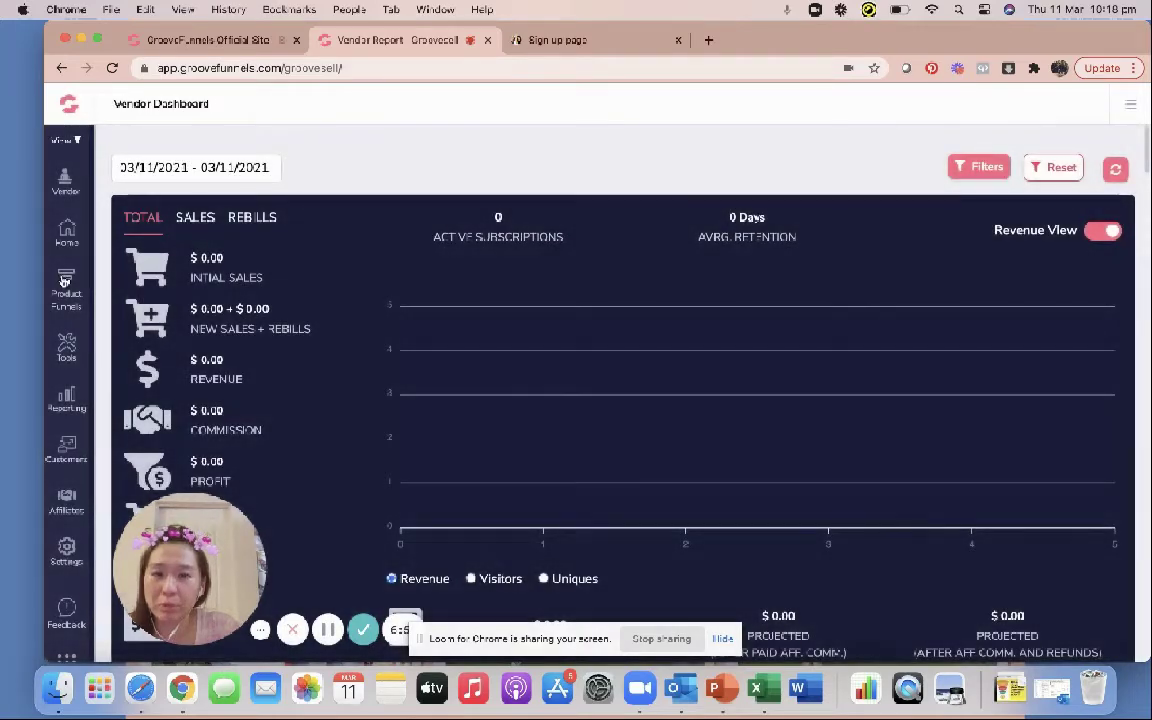
Start a new product funnel in GrooveSell and name it "Demo Product FREE".
{"action": "left_click", "coordinate": [63, 282]}
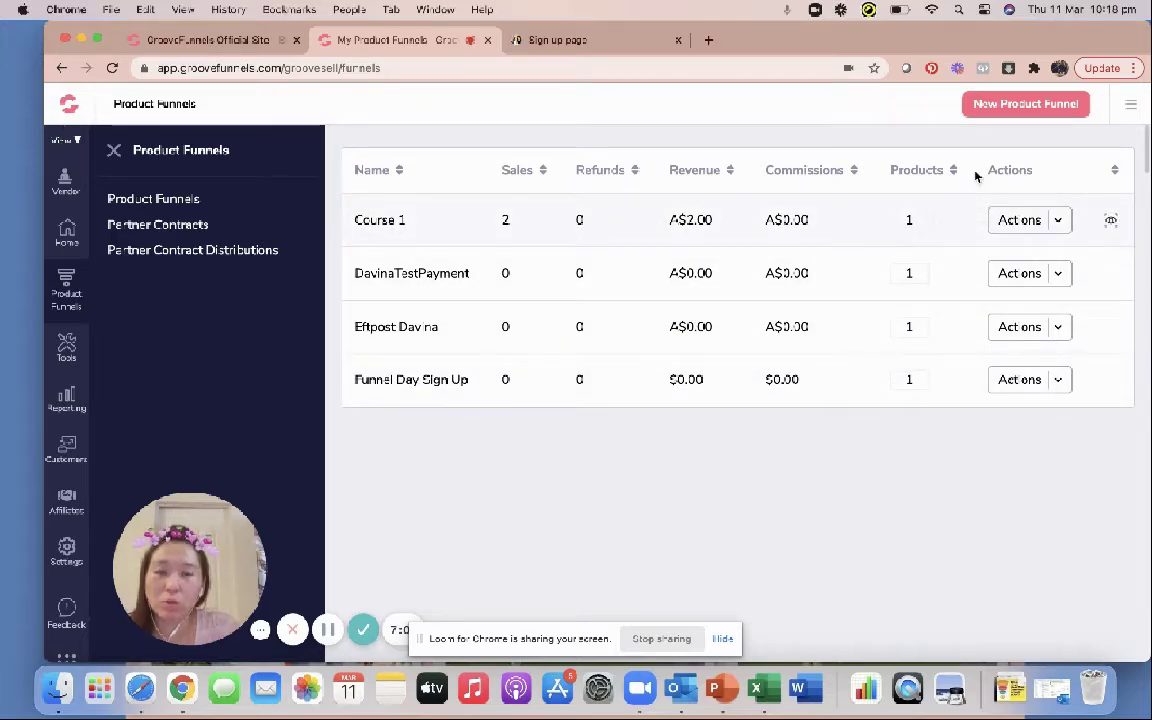
{"action": "left_click", "coordinate": [1028, 106]}
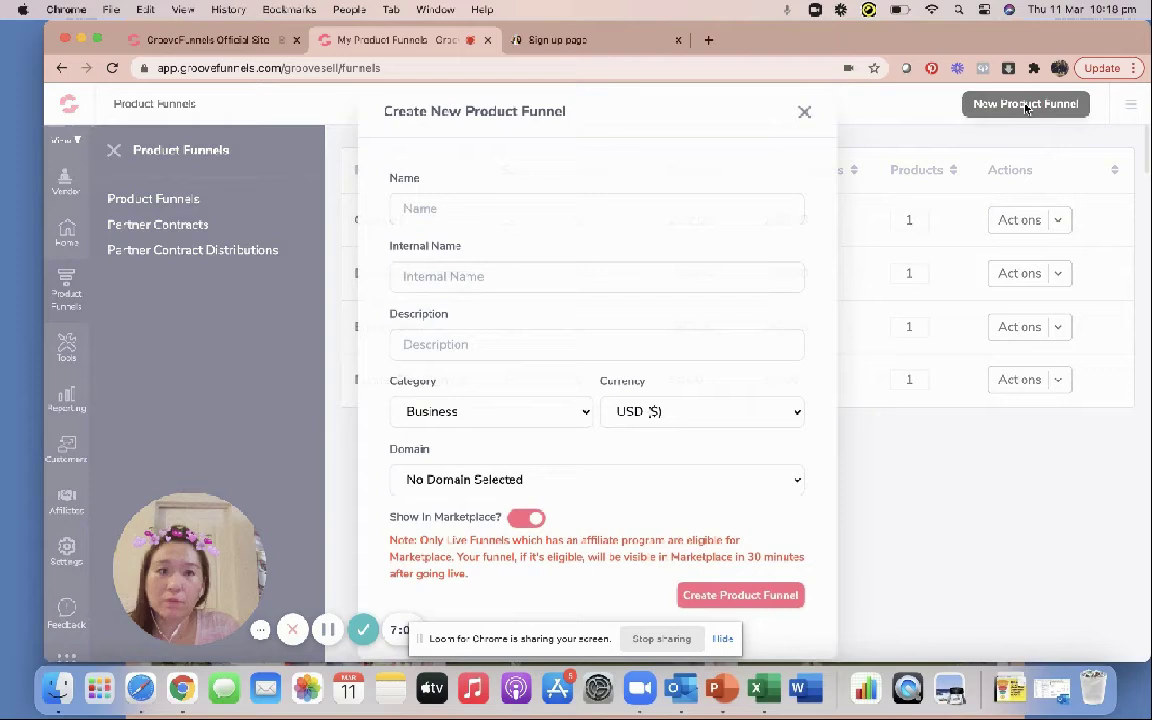
{"action": "left_click", "coordinate": [548, 211]}
{"action": "type", "text": "Demo P"}
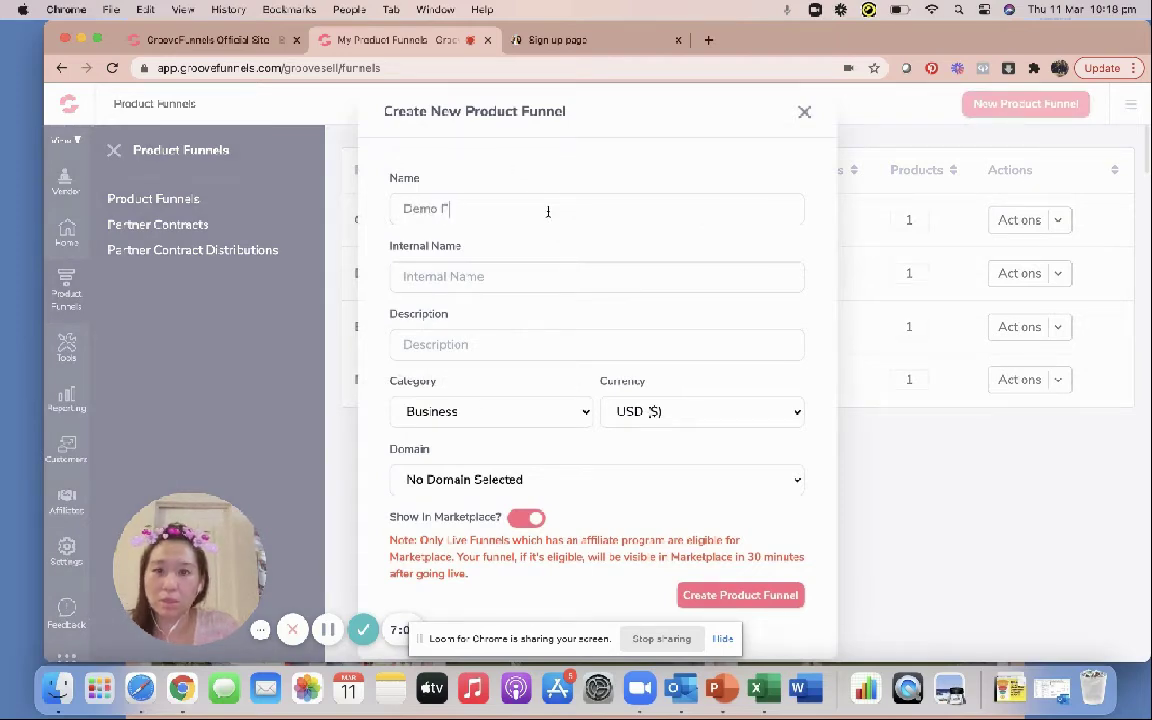
{"action": "type", "text": "roduct"}
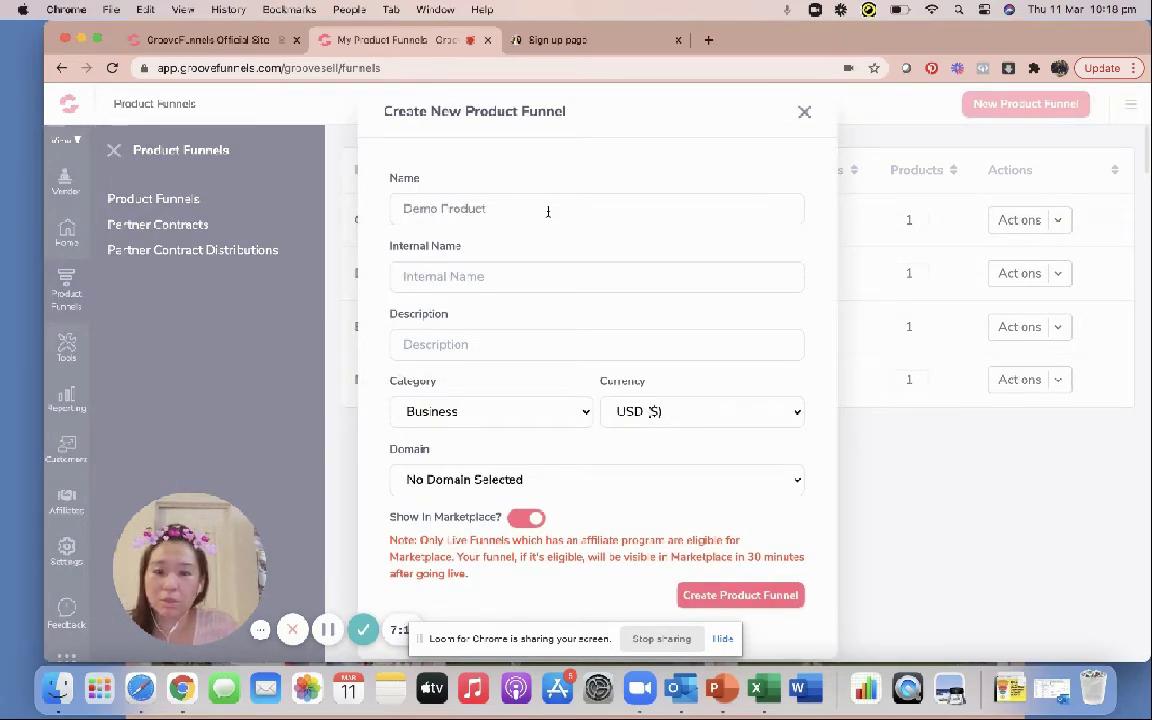
{"action": "type", "text": " FREE"}
Copy the name "Demo Product FREE" into the product funnel's internal name and description, and choose Business as its category.
{"action": "left_click_drag", "start_coordinate": [521, 212], "coordinate": [400, 208]}
{"action": "key", "text": "super+c"}
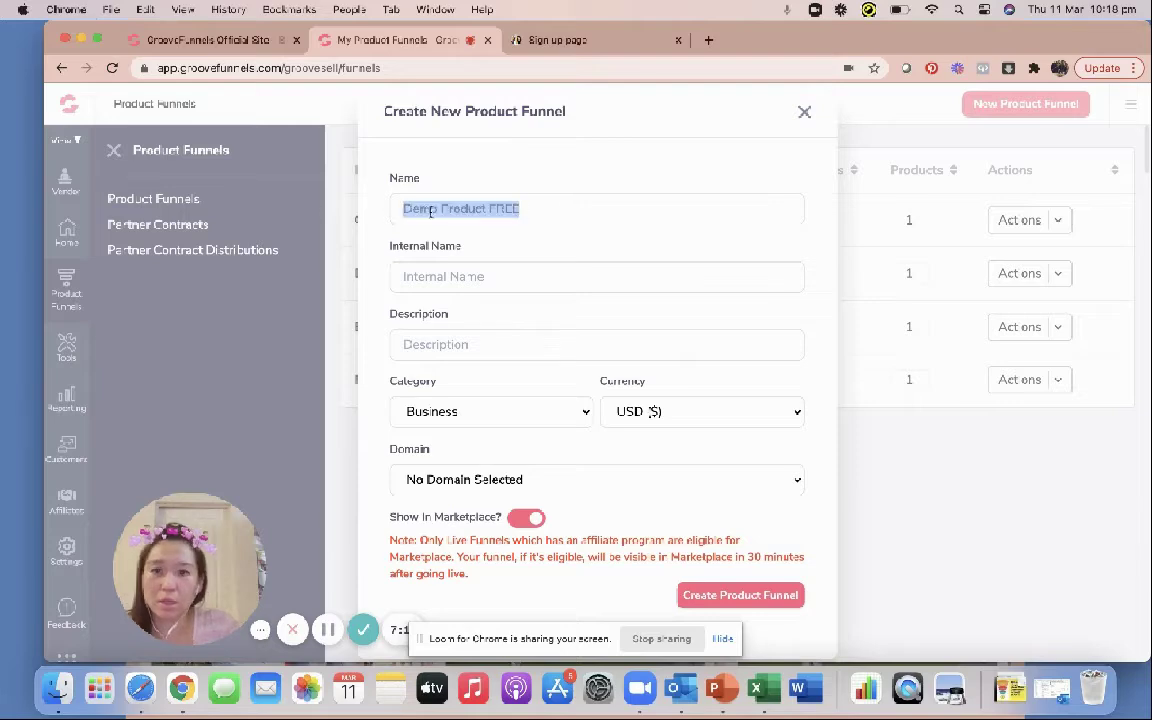
{"action": "right_click", "coordinate": [430, 209]}
{"action": "right_click", "coordinate": [423, 285]}
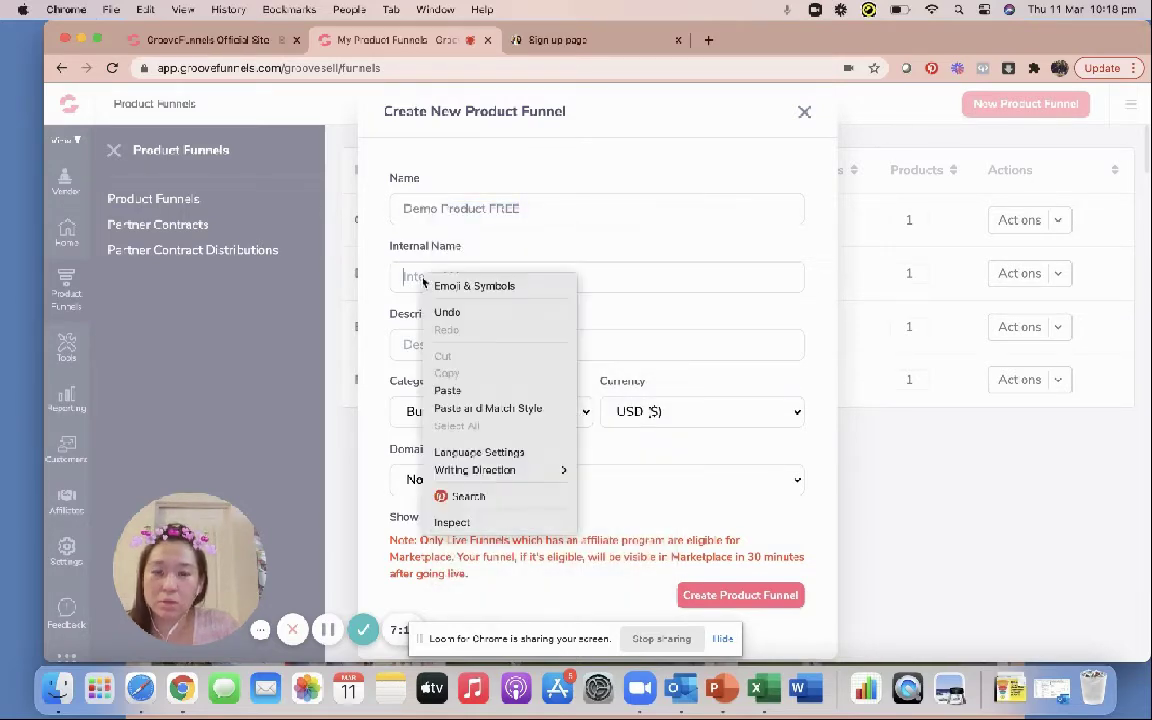
{"action": "left_click", "coordinate": [452, 393]}
{"action": "right_click", "coordinate": [427, 354]}
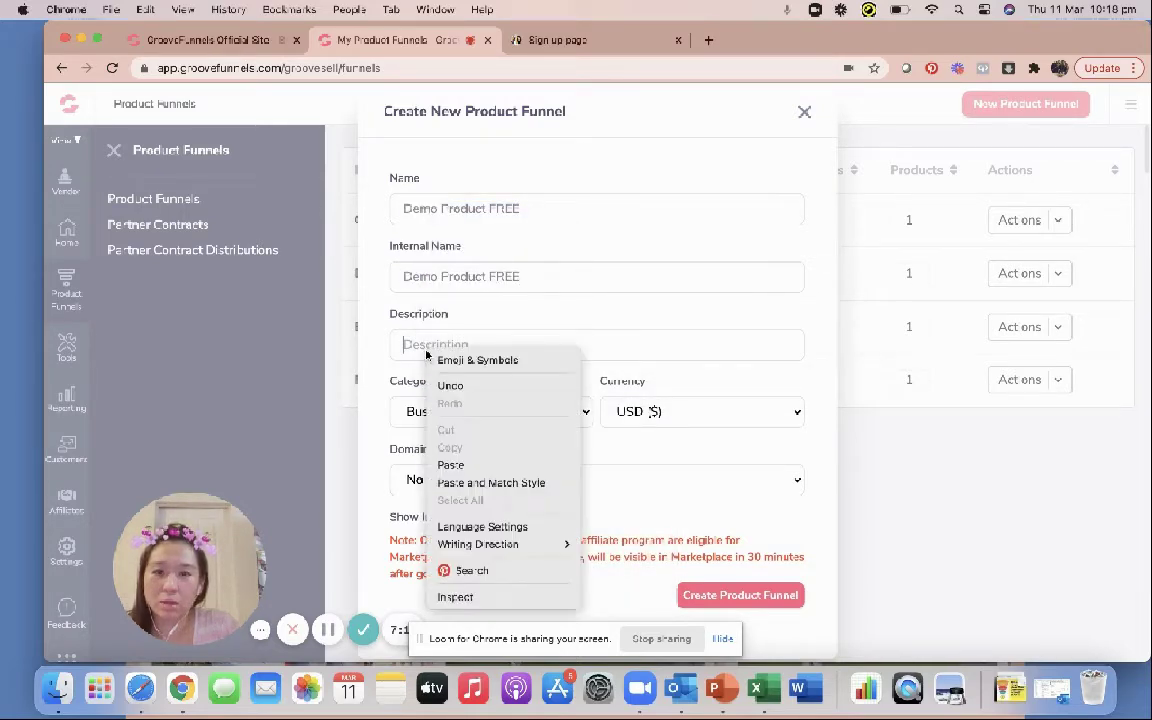
{"action": "left_click", "coordinate": [448, 465]}
{"action": "left_click", "coordinate": [501, 418]}
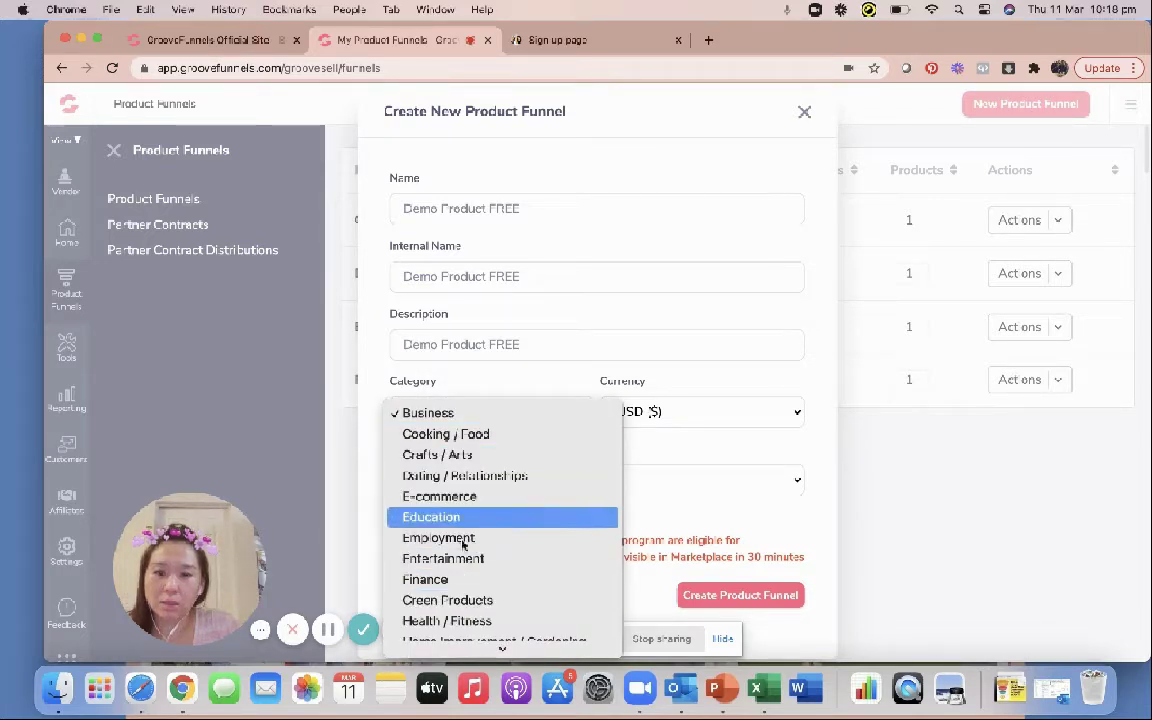
{"action": "left_click", "coordinate": [465, 415]}
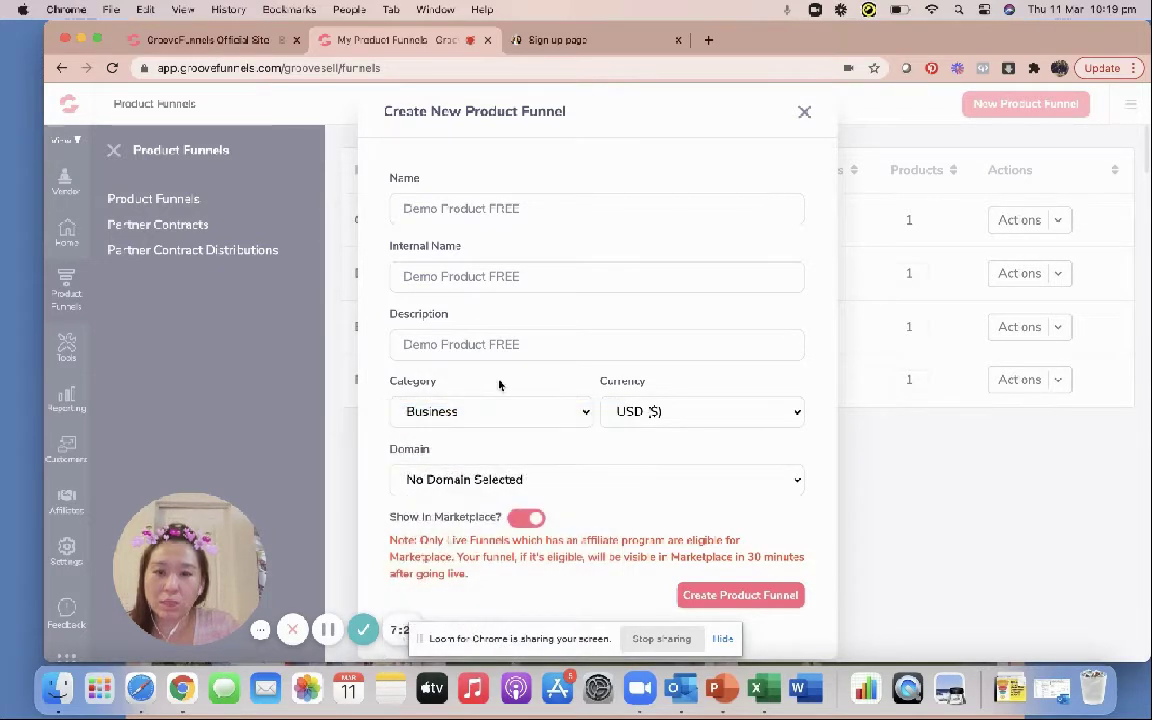
Keep USD as the currency, turn off marketplace visibility and create the product funnel with no domain selected.
{"action": "left_click", "coordinate": [648, 411]}
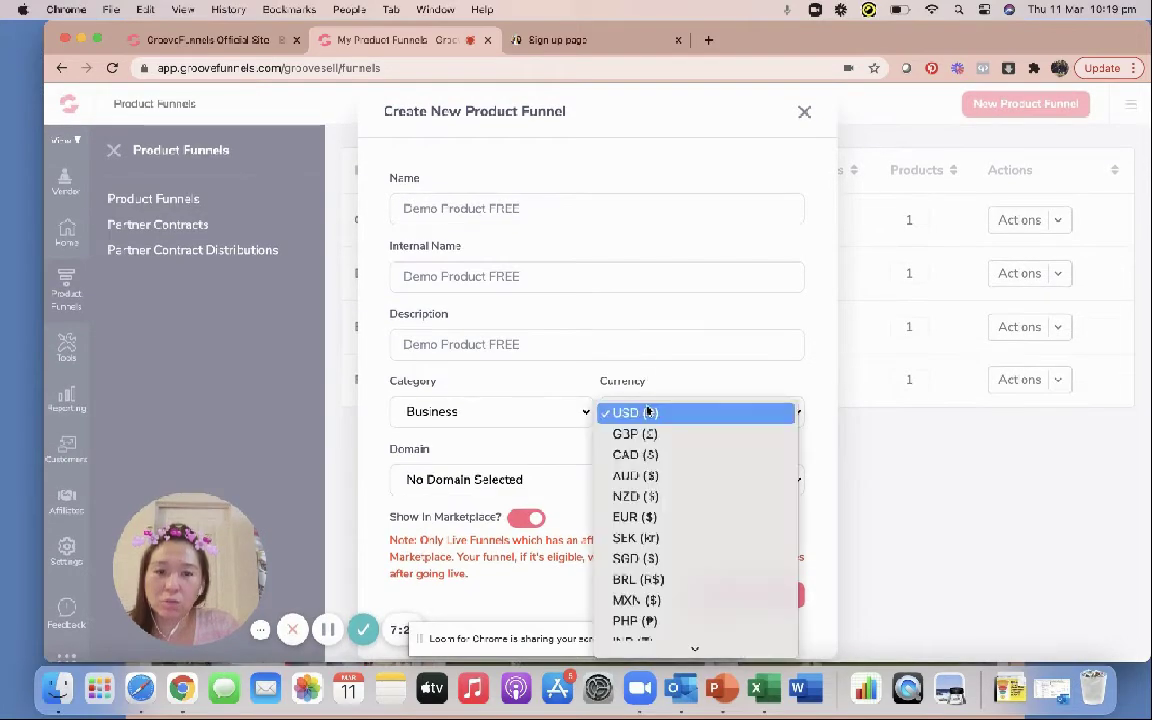
{"action": "left_click", "coordinate": [587, 374]}
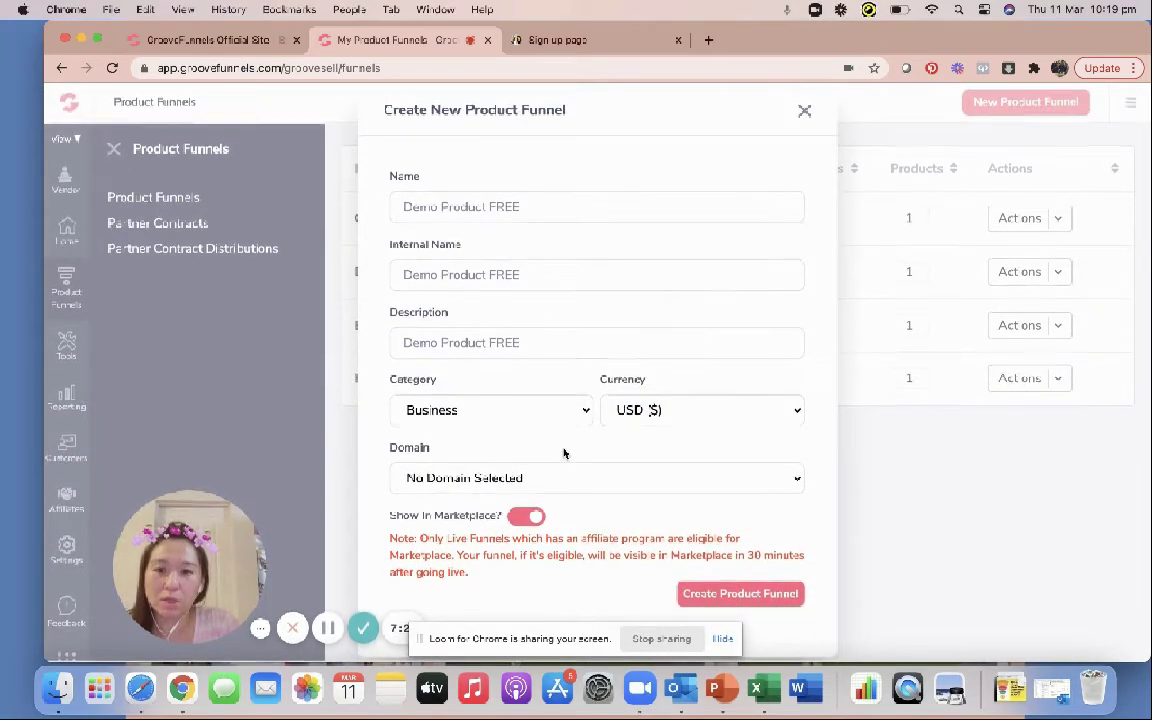
{"action": "left_click", "coordinate": [527, 518]}
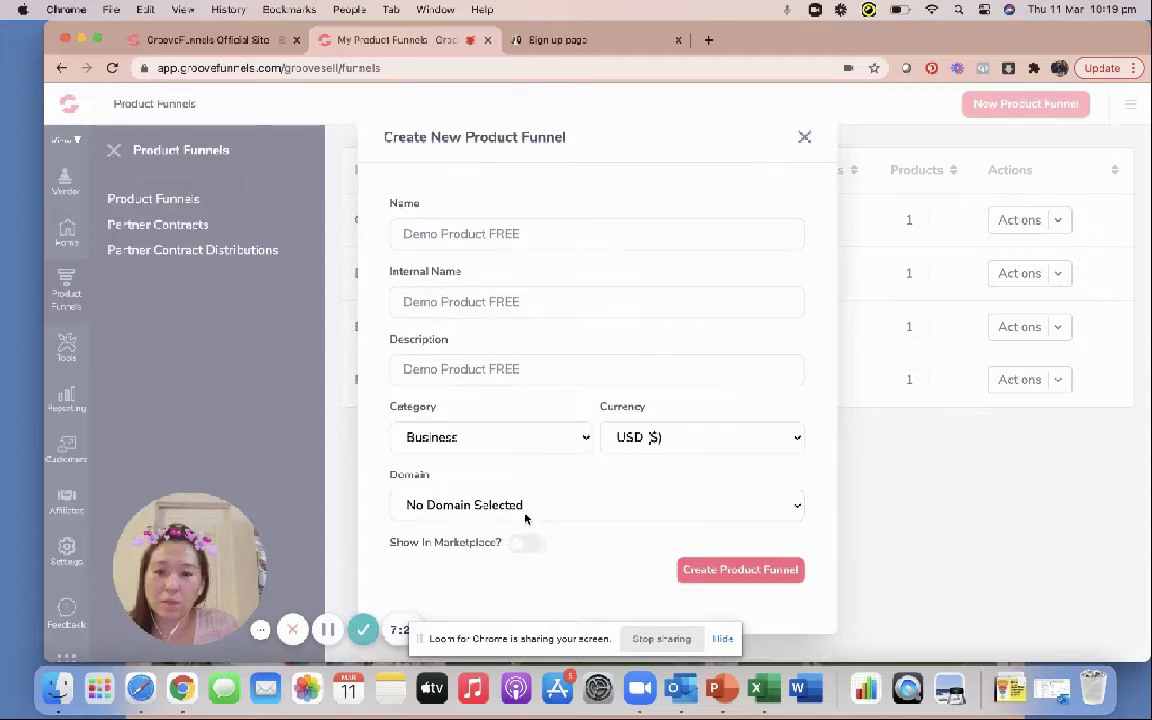
{"action": "left_click", "coordinate": [514, 505]}
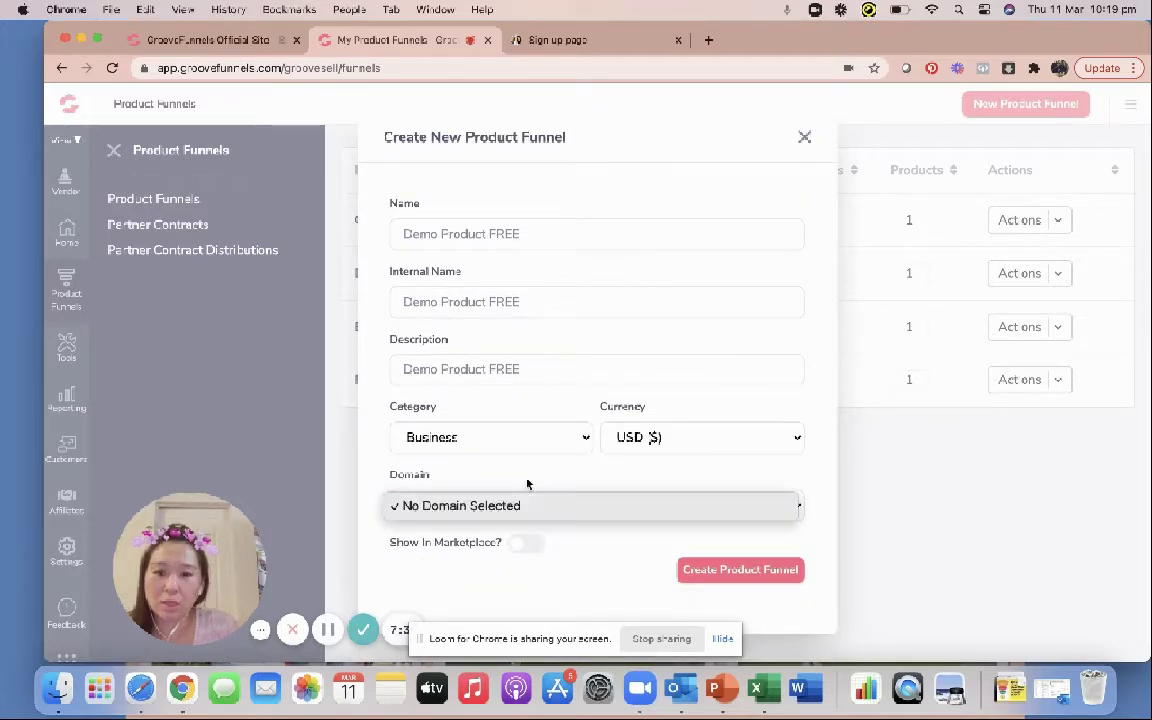
{"action": "left_click", "coordinate": [527, 483]}
{"action": "left_click", "coordinate": [706, 571]}
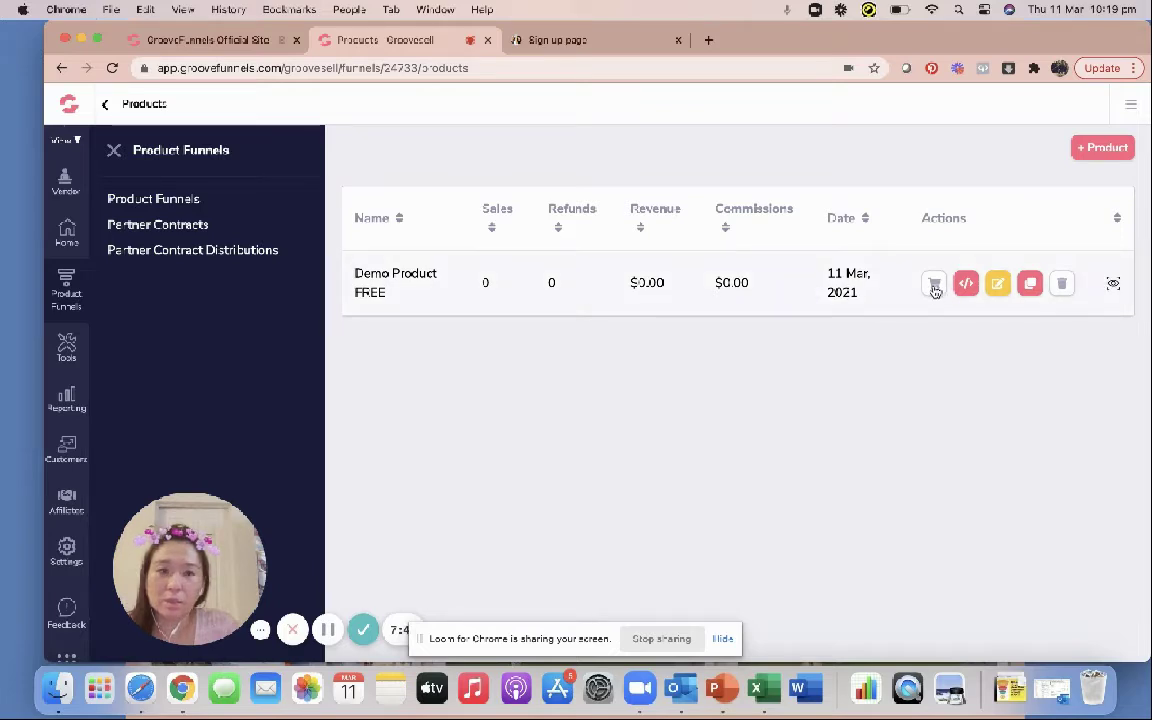
Edit the funnel's product, copy "Demo Product FREE" into its internal name and save the product info.
{"action": "left_click", "coordinate": [1000, 287]}
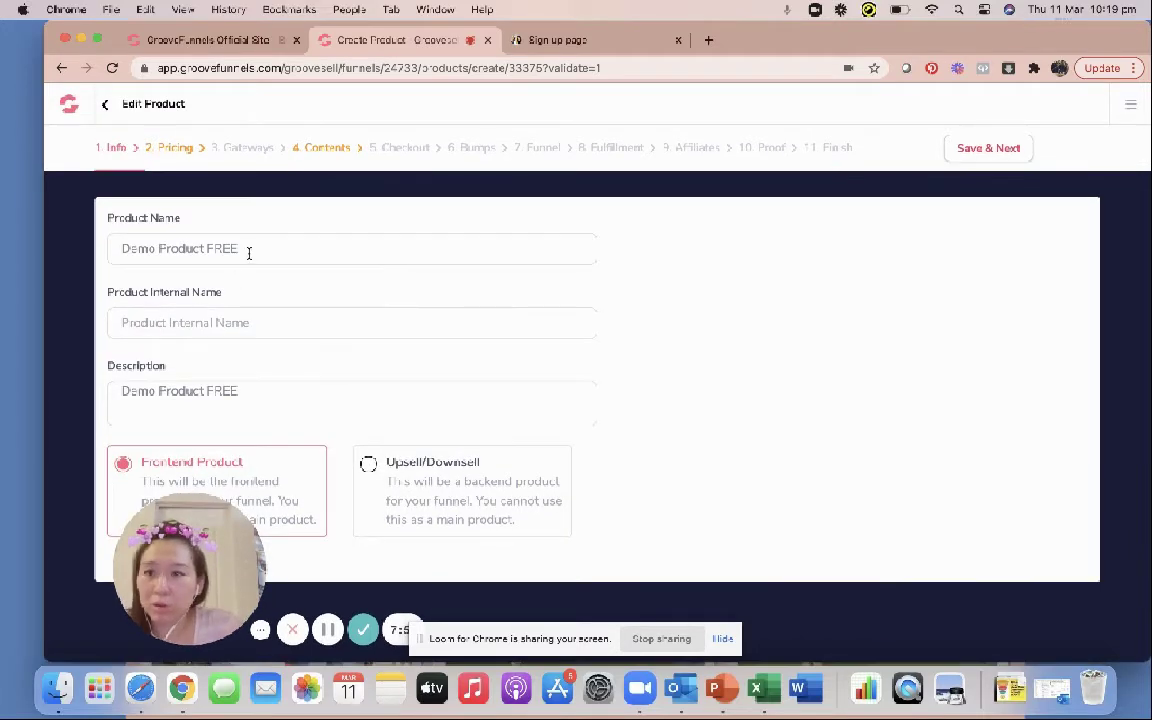
{"action": "left_click_drag", "start_coordinate": [249, 253], "coordinate": [35, 238]}
{"action": "right_click", "coordinate": [133, 248]}
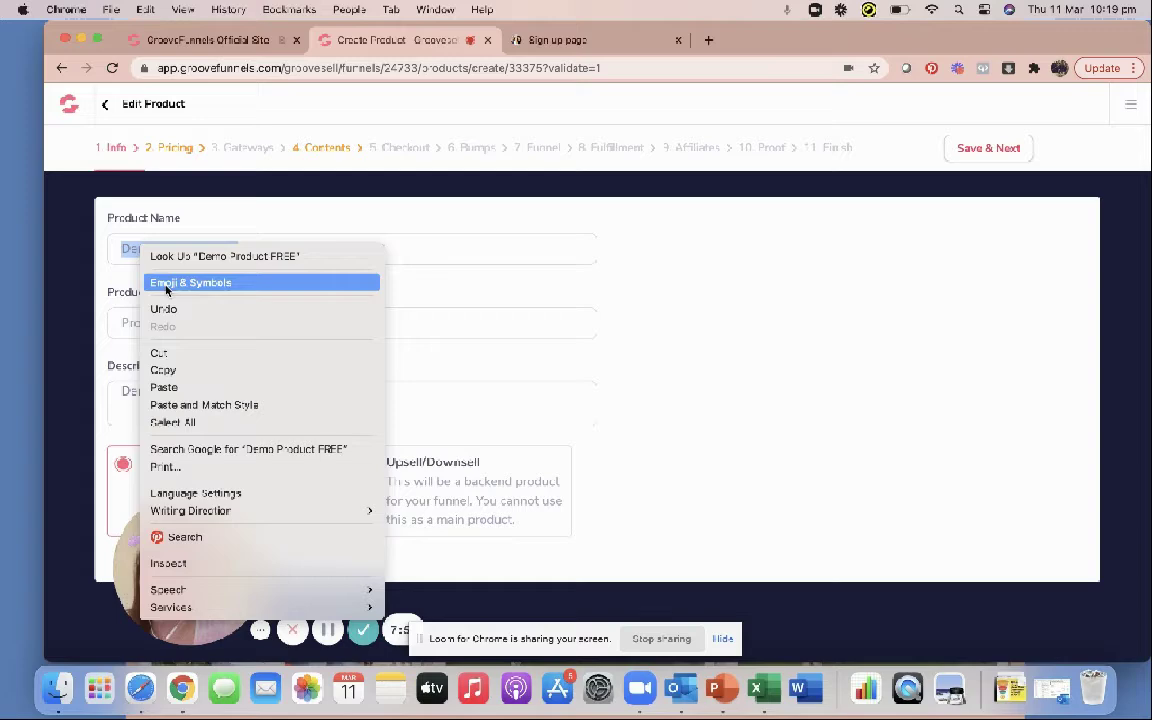
{"action": "left_click", "coordinate": [160, 370]}
{"action": "right_click", "coordinate": [151, 335]}
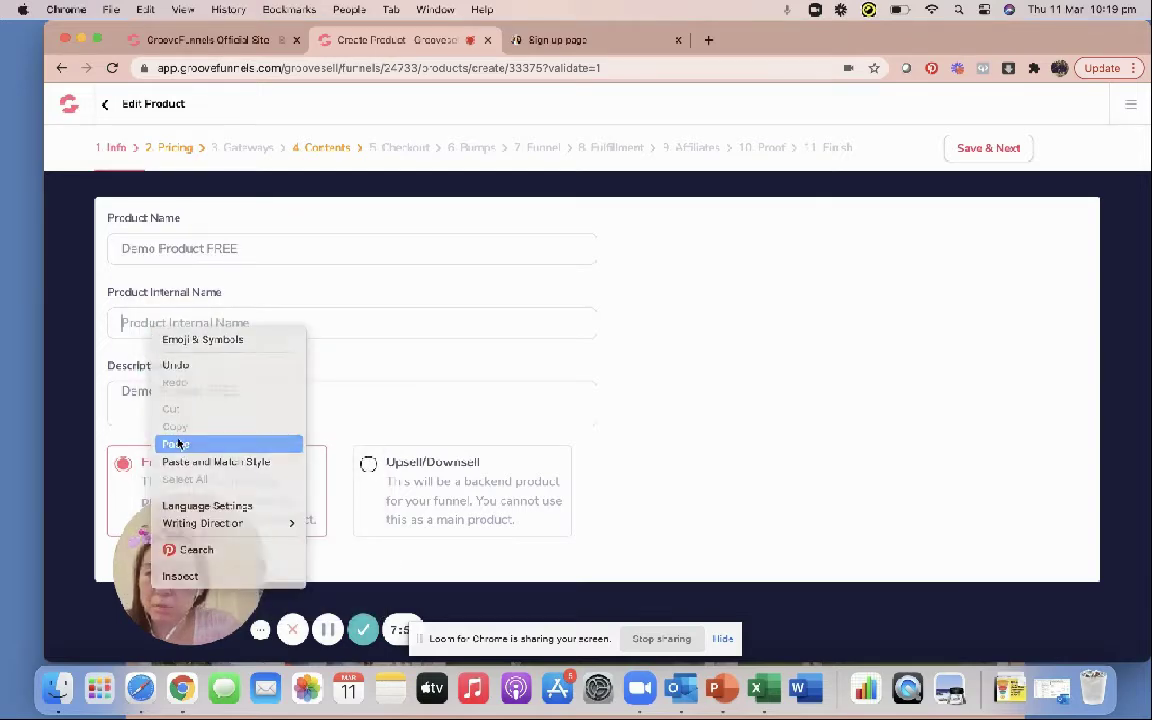
{"action": "left_click", "coordinate": [175, 443]}
{"action": "scroll", "coordinate": [244, 324], "scroll_direction": "up", "scroll_amount": 1}
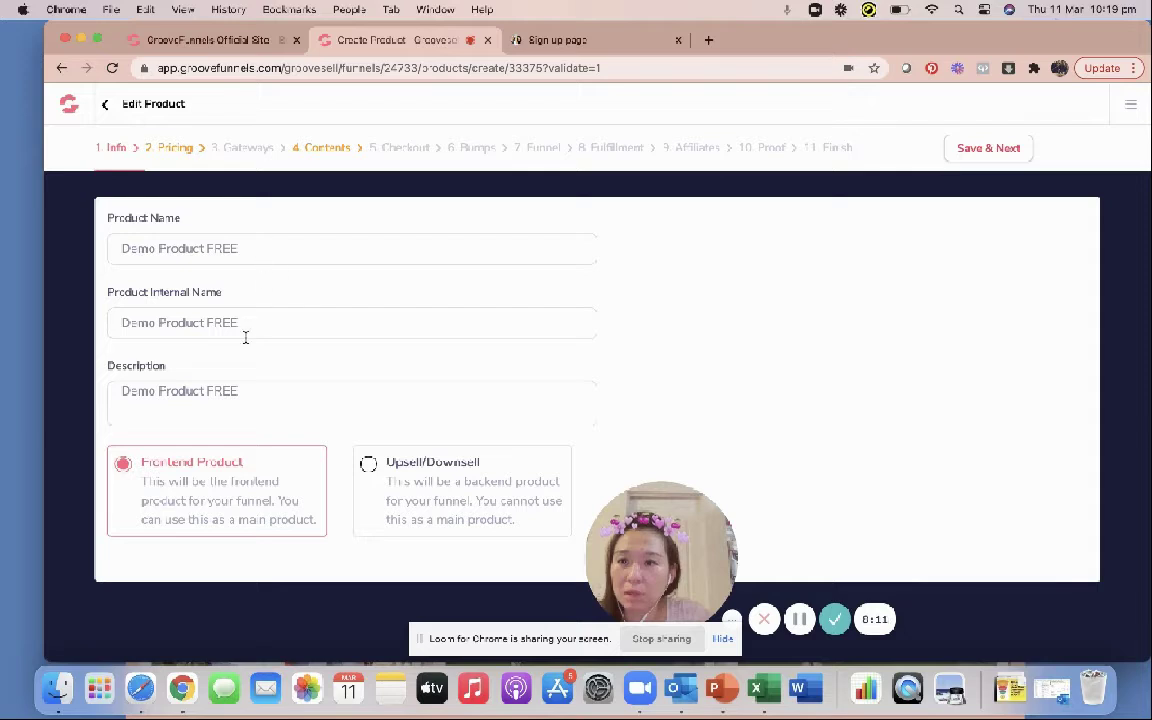
{"action": "left_click_drag", "start_coordinate": [258, 322], "coordinate": [3, 290]}
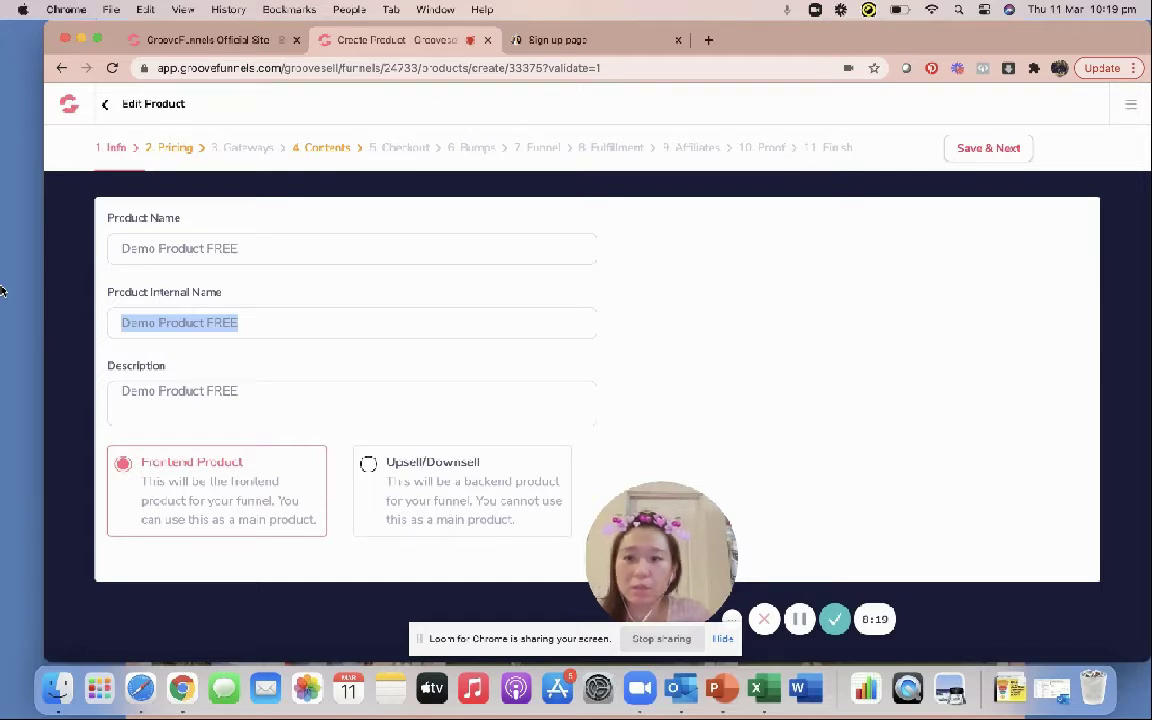
{"action": "left_click", "coordinate": [258, 247]}
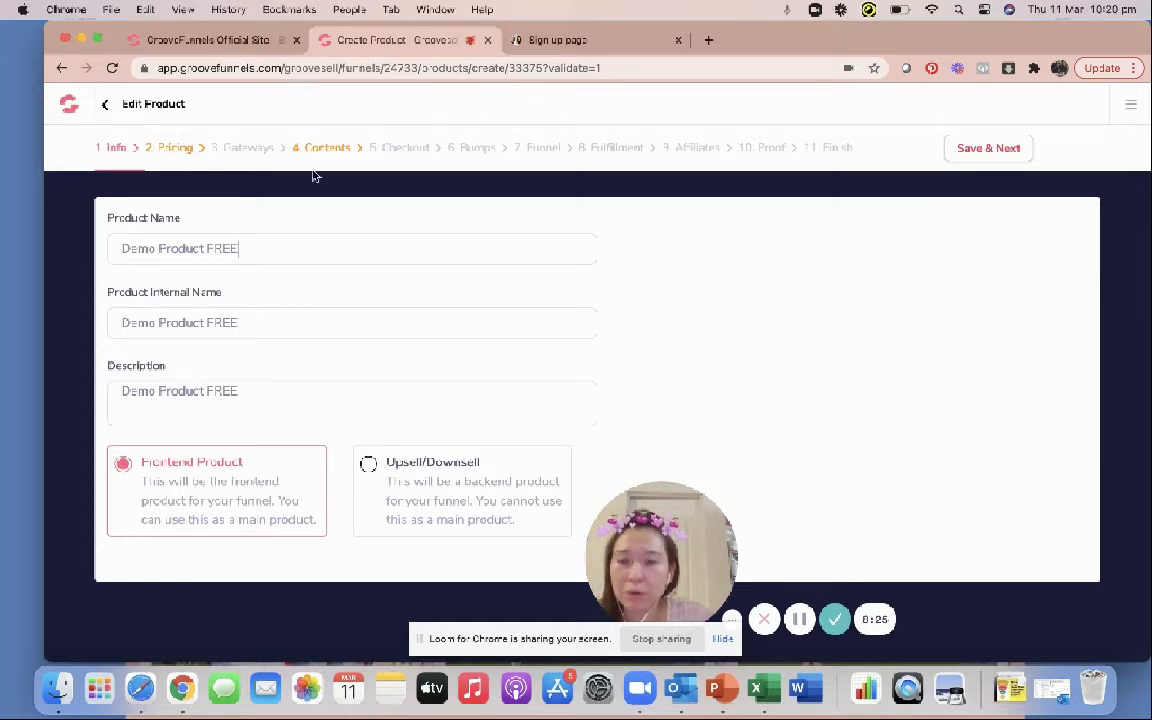
{"action": "left_click", "coordinate": [998, 148]}
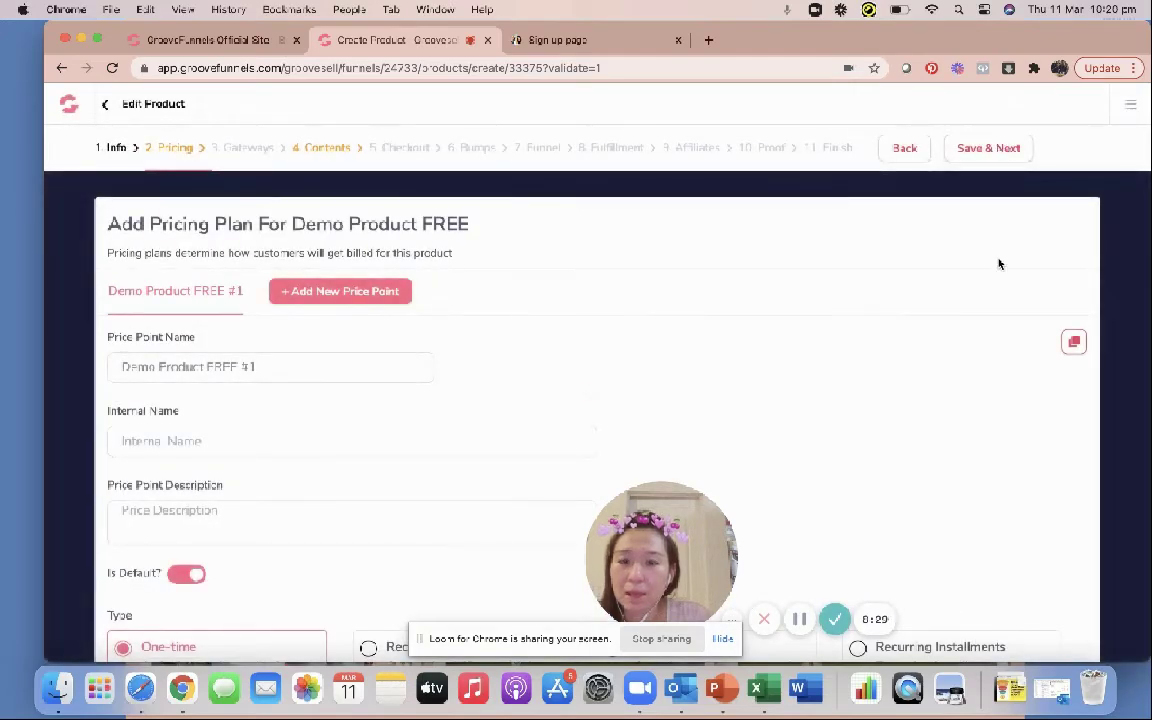
Remove the "#1" suffix from the price point name so it reads "Demo Product FREE".
{"action": "left_click_drag", "start_coordinate": [677, 534], "coordinate": [715, 534]}
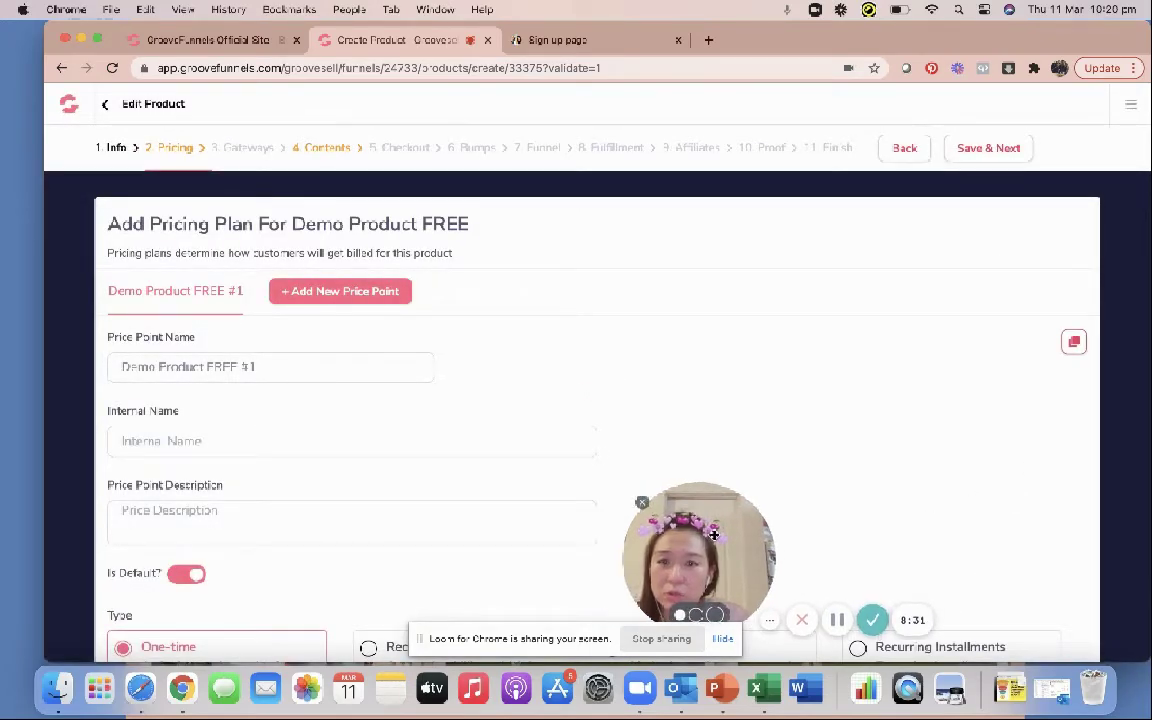
{"action": "scroll", "coordinate": [367, 462], "scroll_direction": "down", "scroll_amount": 3}
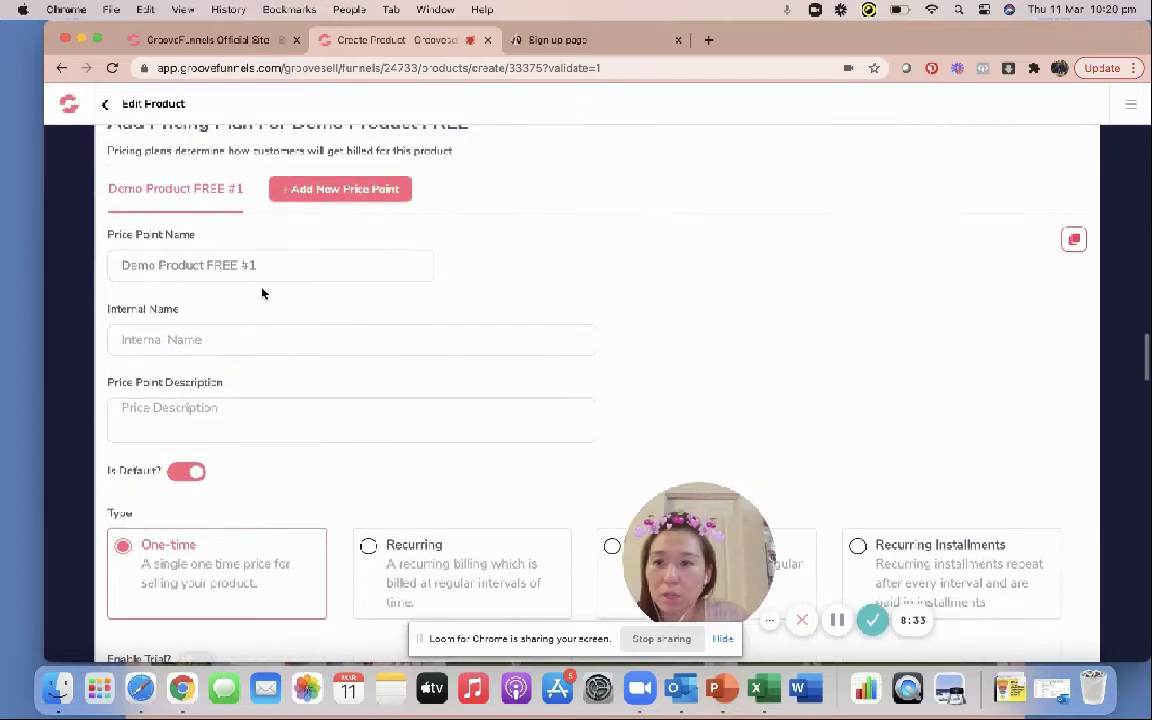
{"action": "key", "text": "BackSpace"}
{"action": "key", "text": "BackSpace"}
{"action": "key", "text": "BackSpace"}
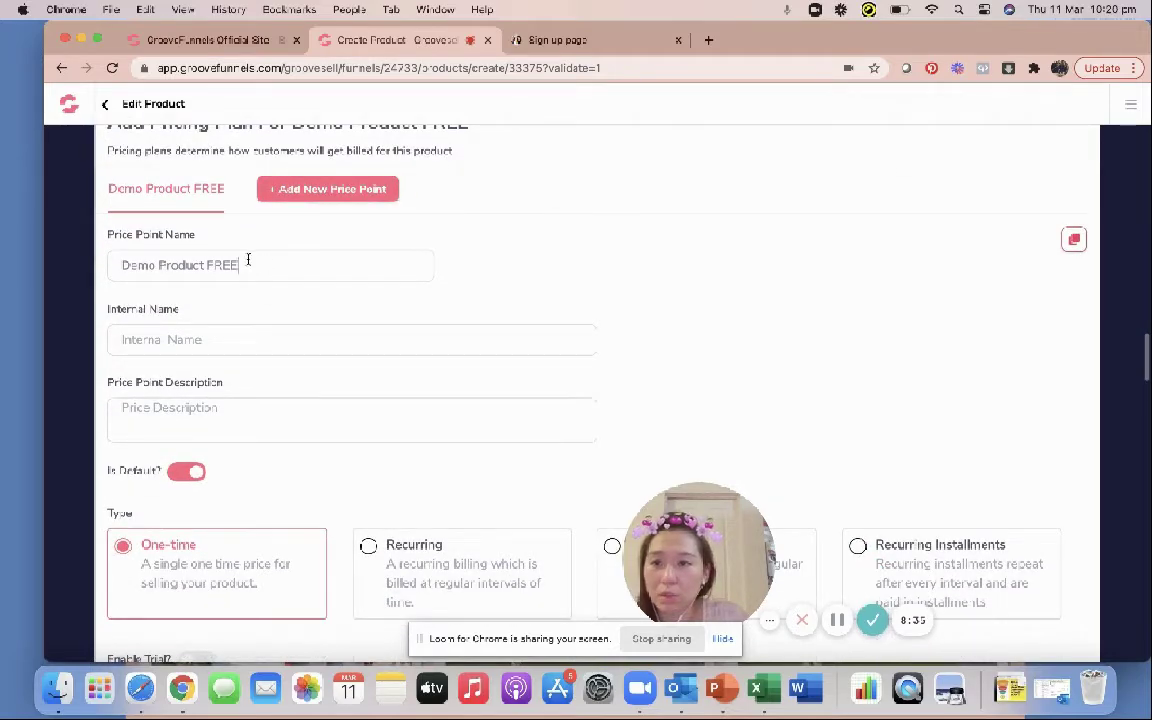
Copy "Demo Product FREE" from the price point name into its internal name and description.
{"action": "left_click_drag", "start_coordinate": [250, 265], "coordinate": [85, 262]}
{"action": "right_click", "coordinate": [135, 263]}
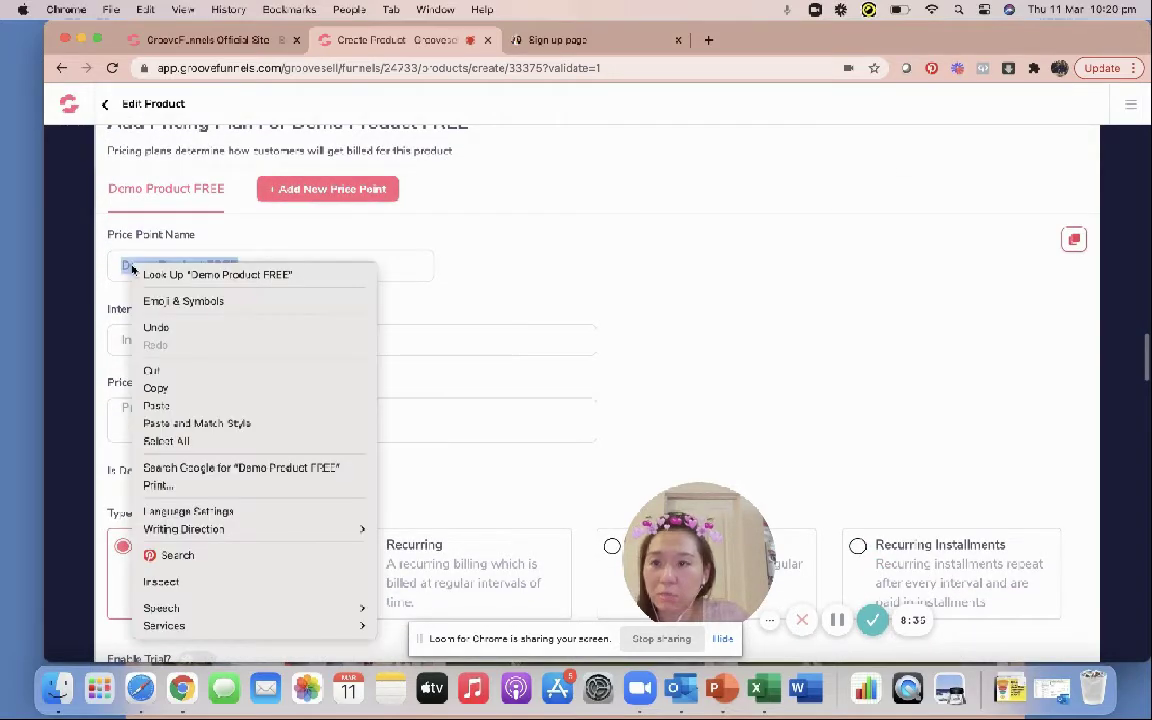
{"action": "left_click", "coordinate": [157, 387]}
{"action": "left_click", "coordinate": [143, 340]}
{"action": "right_click", "coordinate": [141, 340]}
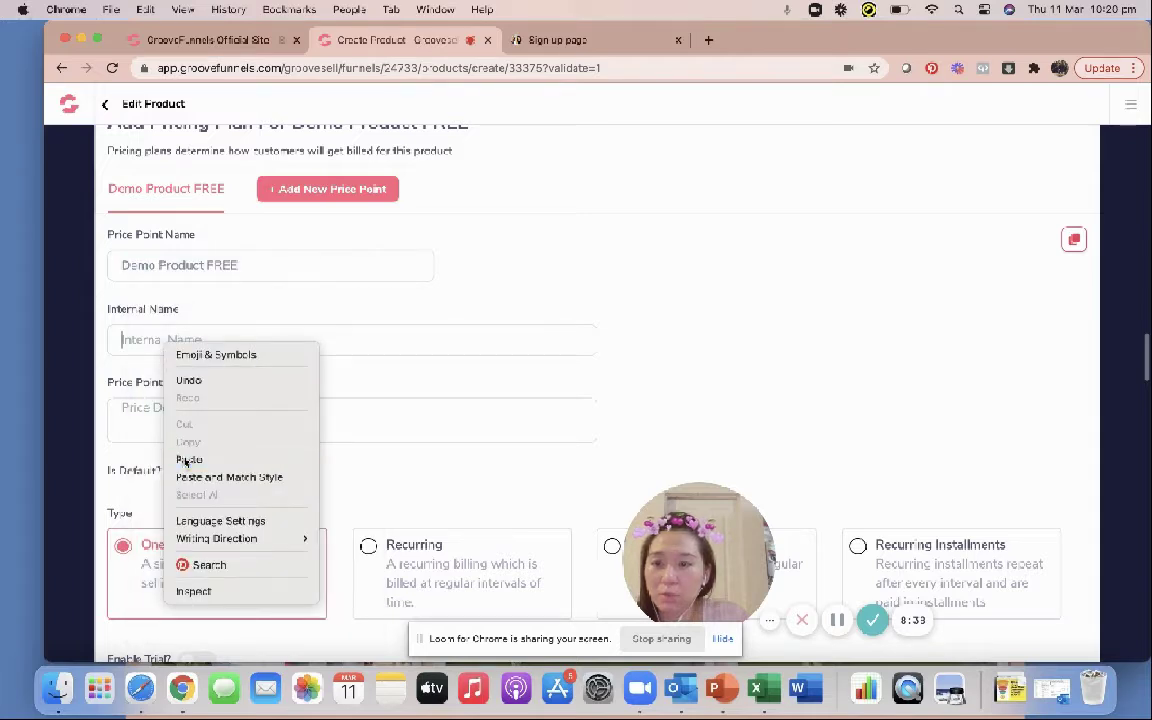
{"action": "left_click", "coordinate": [158, 455]}
{"action": "left_click", "coordinate": [184, 420]}
{"action": "right_click", "coordinate": [184, 420]}
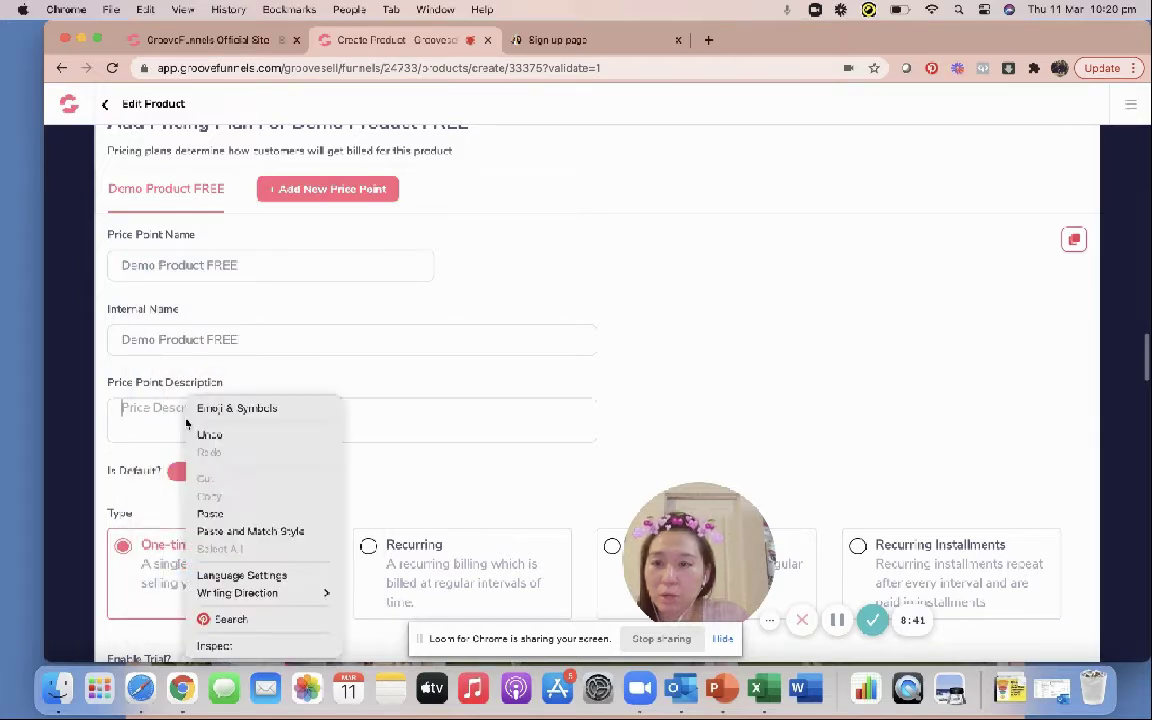
{"action": "left_click", "coordinate": [205, 512]}
Set the one-time price to 0.00 and try to save the pricing plan.
{"action": "scroll", "coordinate": [216, 447], "scroll_direction": "down", "scroll_amount": 3}
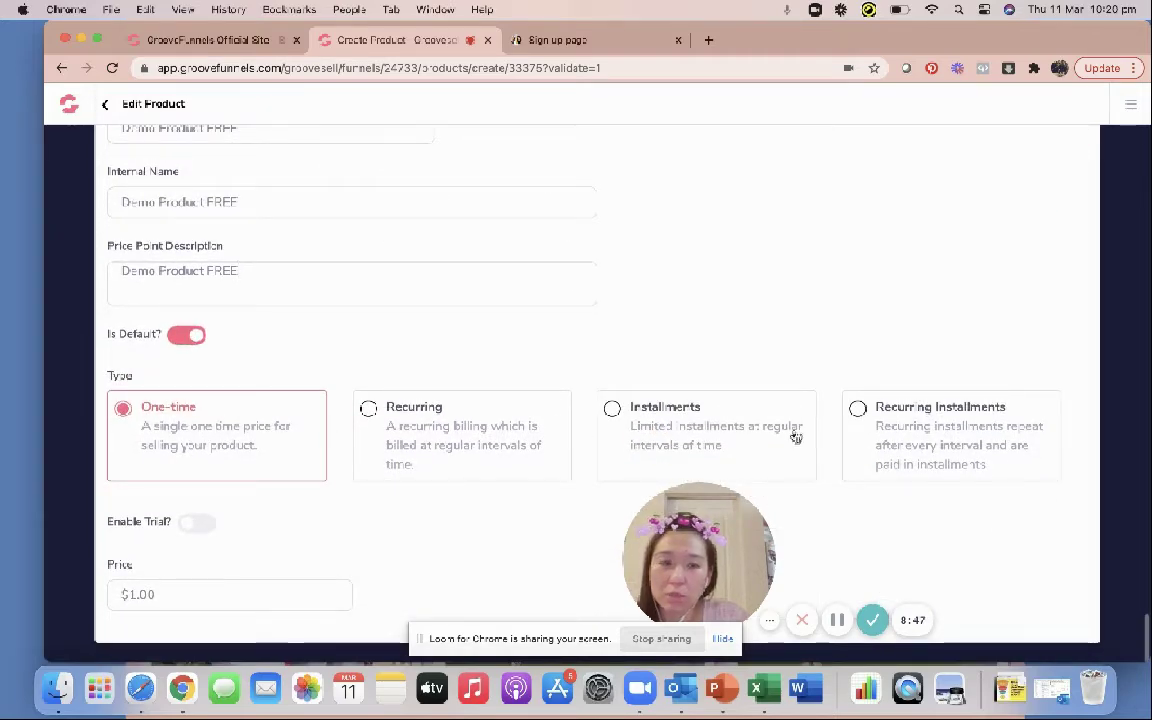
{"action": "left_click_drag", "start_coordinate": [252, 579], "coordinate": [30, 575]}
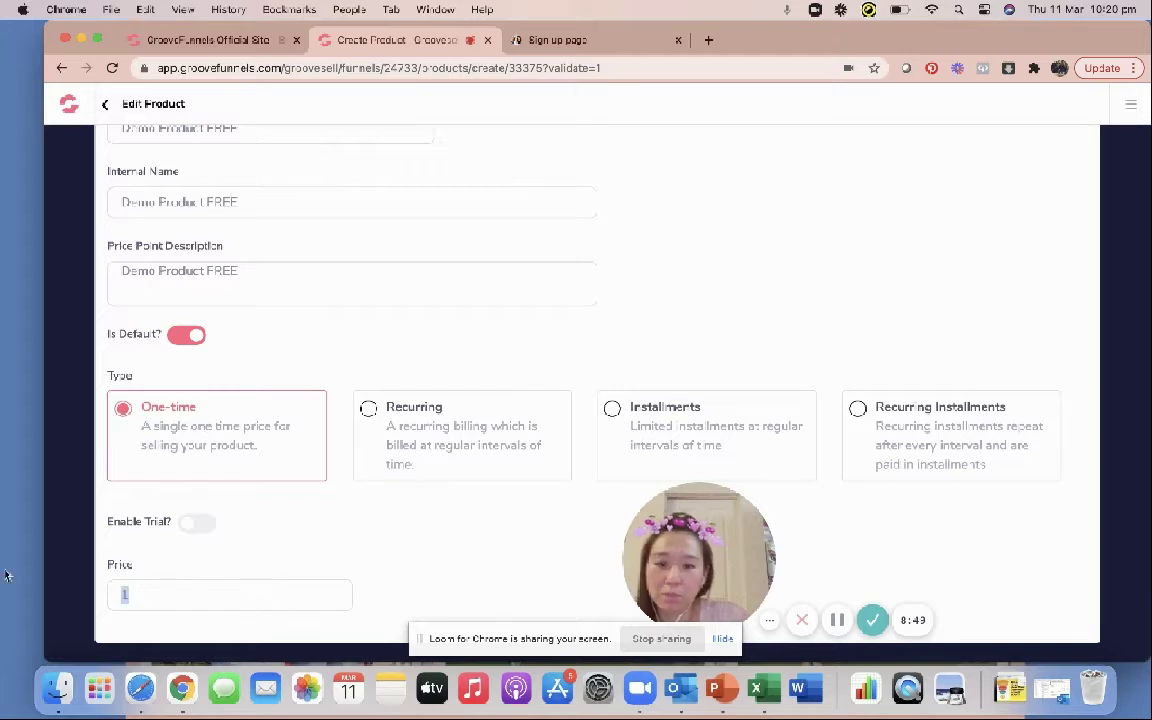
{"action": "type", "text": "0.00"}
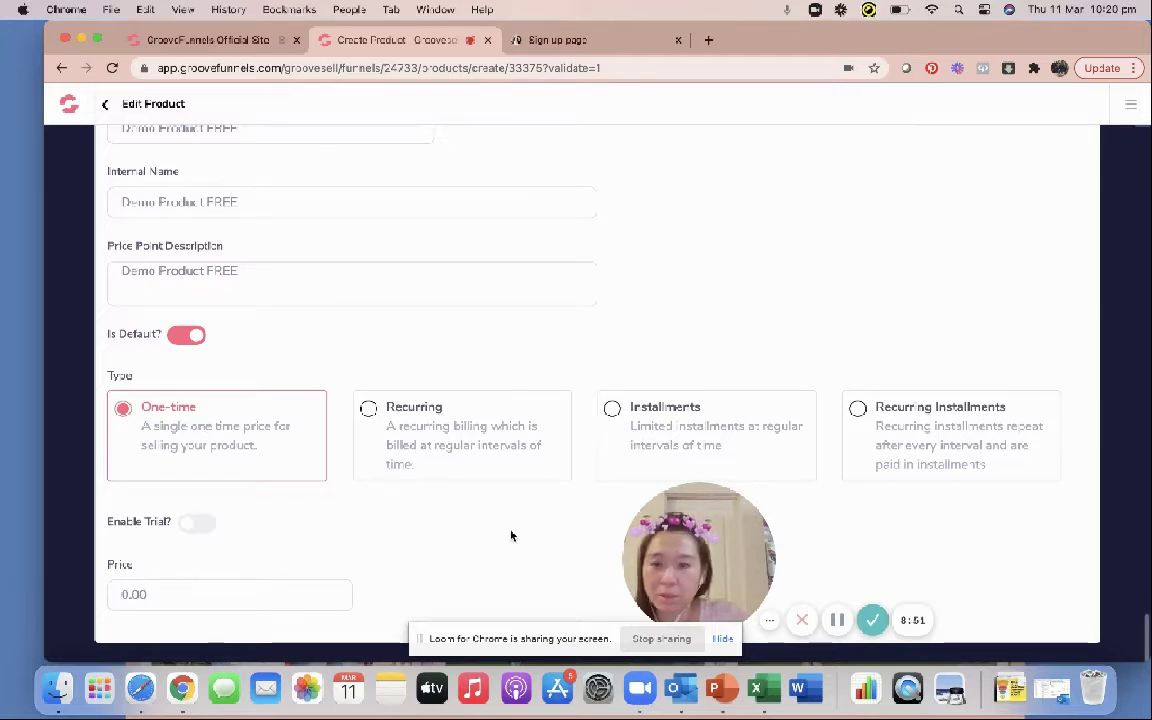
{"action": "left_click_drag", "start_coordinate": [630, 515], "coordinate": [520, 508]}
{"action": "scroll", "coordinate": [743, 404], "scroll_direction": "up", "scroll_amount": 5}
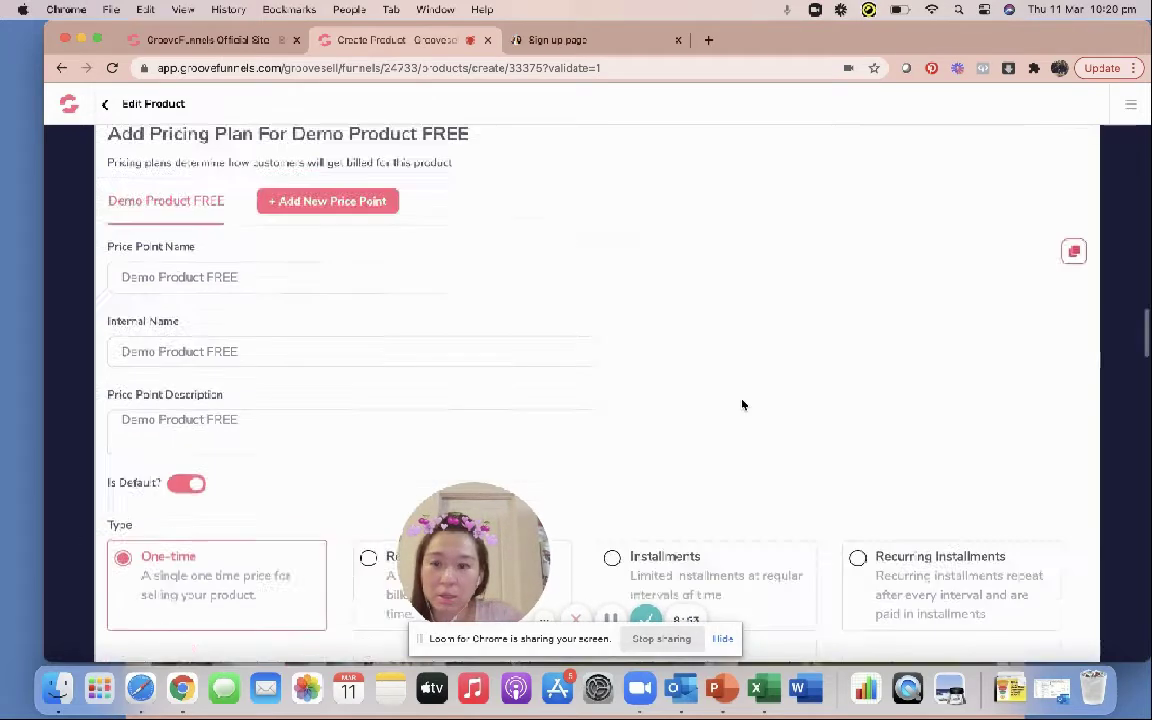
{"action": "left_click", "coordinate": [987, 155]}
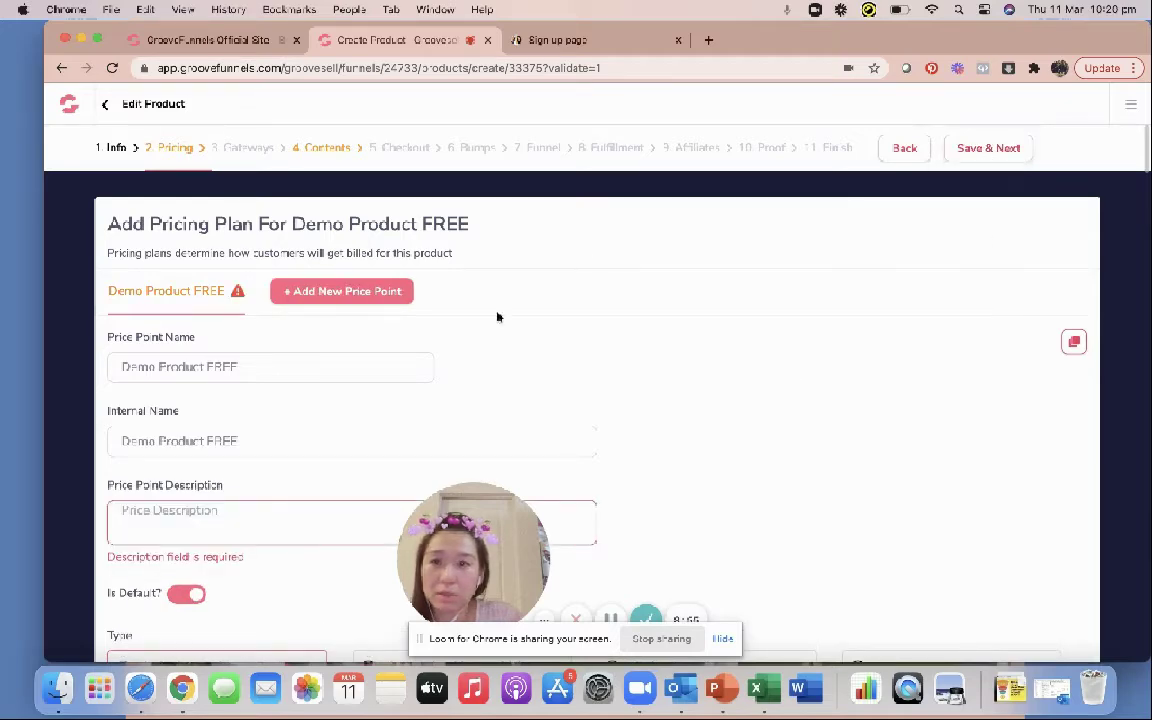
Fill in the price point description again with "Demo Product FREE" and save the pricing plan.
{"action": "scroll", "coordinate": [249, 476], "scroll_direction": "down", "scroll_amount": 2}
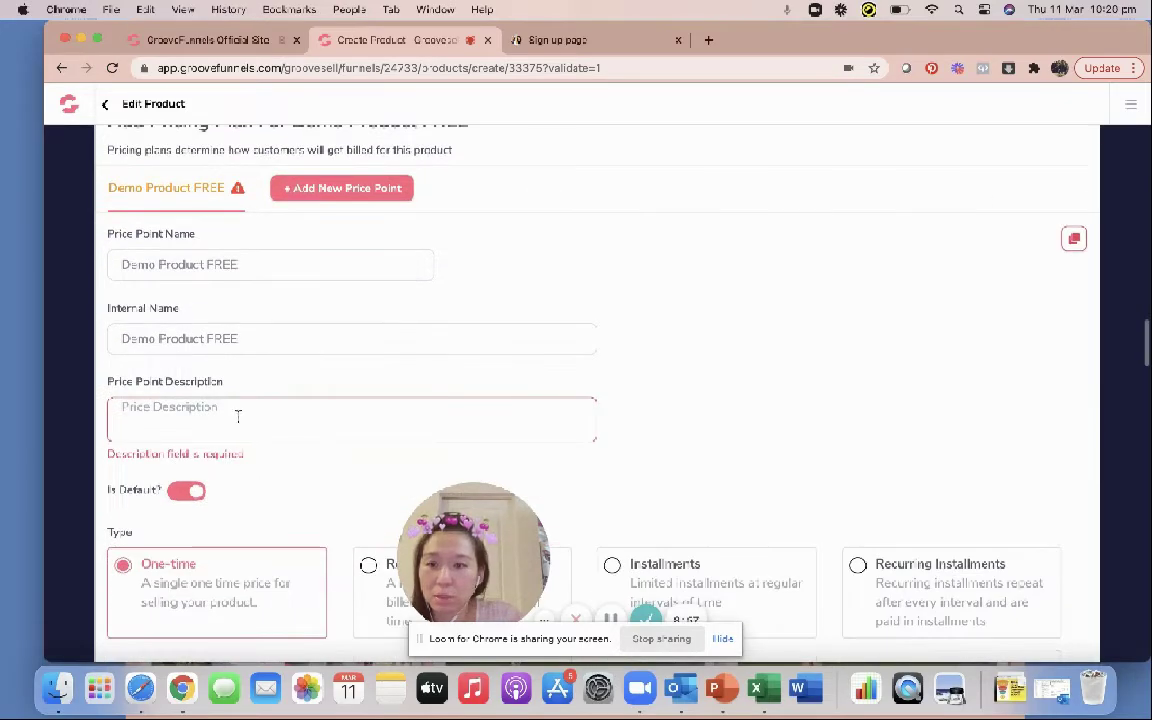
{"action": "right_click", "coordinate": [239, 419]}
{"action": "left_click", "coordinate": [268, 512]}
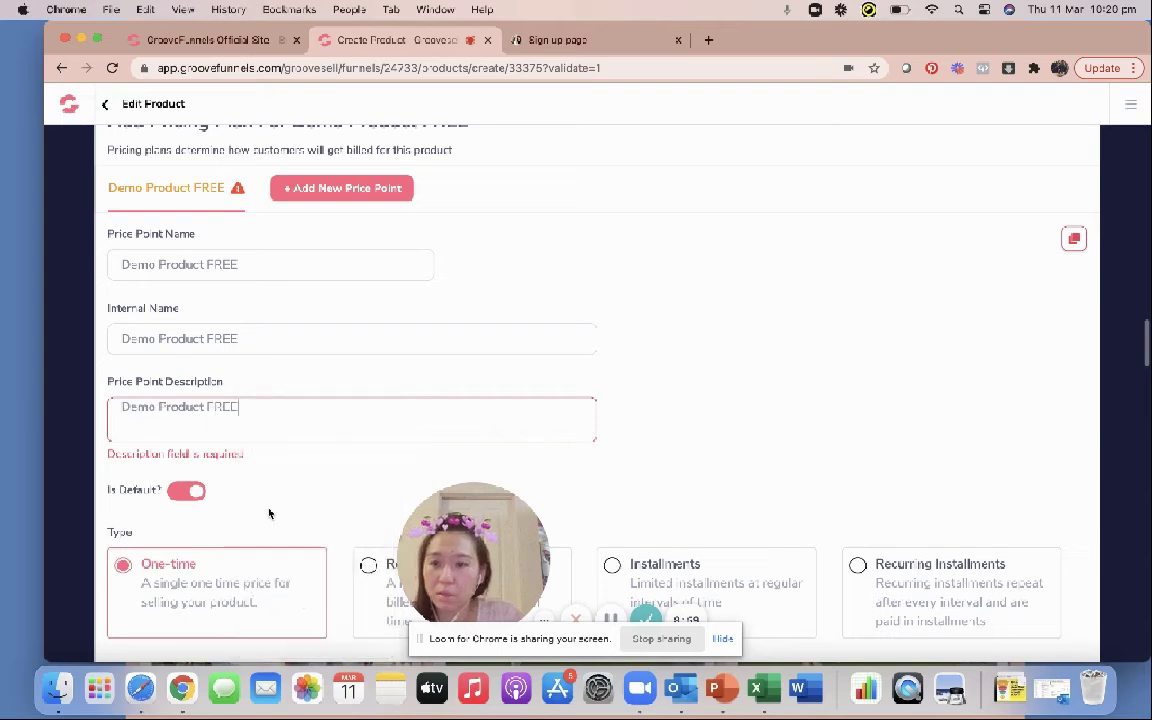
{"action": "scroll", "coordinate": [390, 500], "scroll_direction": "down", "scroll_amount": 1}
{"action": "type", "text": "E"}
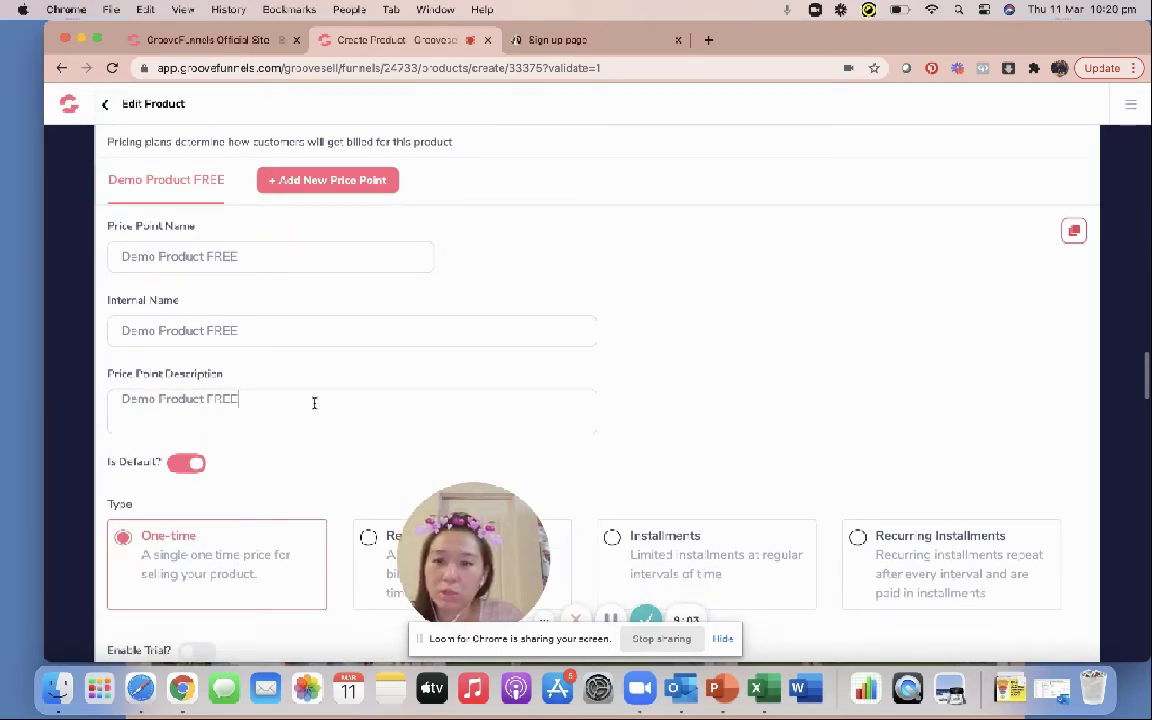
{"action": "scroll", "coordinate": [314, 402], "scroll_direction": "down", "scroll_amount": 5}
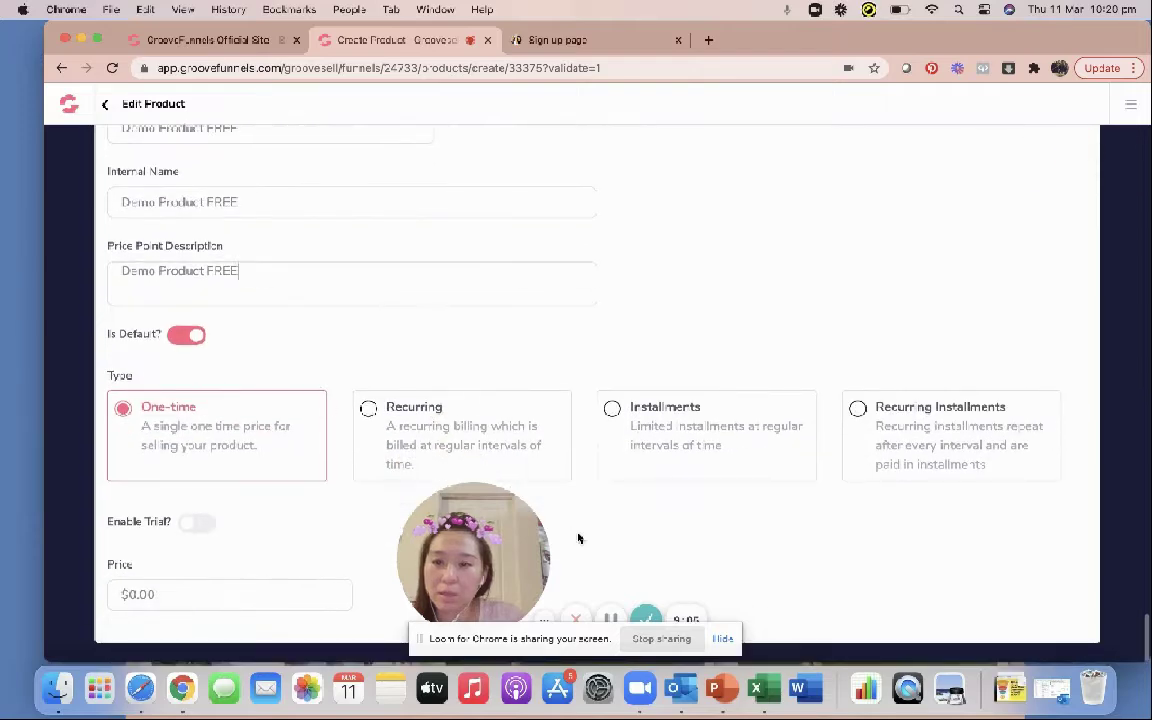
{"action": "scroll", "coordinate": [716, 365], "scroll_direction": "up", "scroll_amount": 5}
{"action": "left_click", "coordinate": [963, 147]}
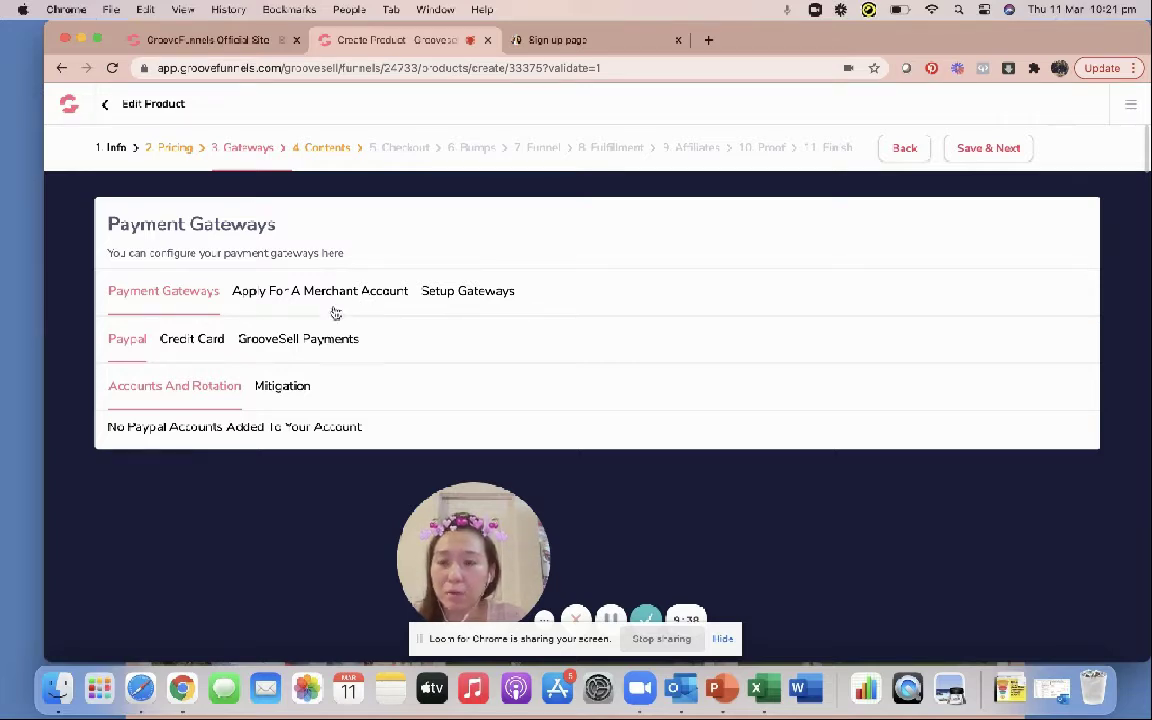
Continue past the payment gateways without adding one and look at the Thank You Page and Sales Page URL settings.
{"action": "left_click", "coordinate": [958, 148]}
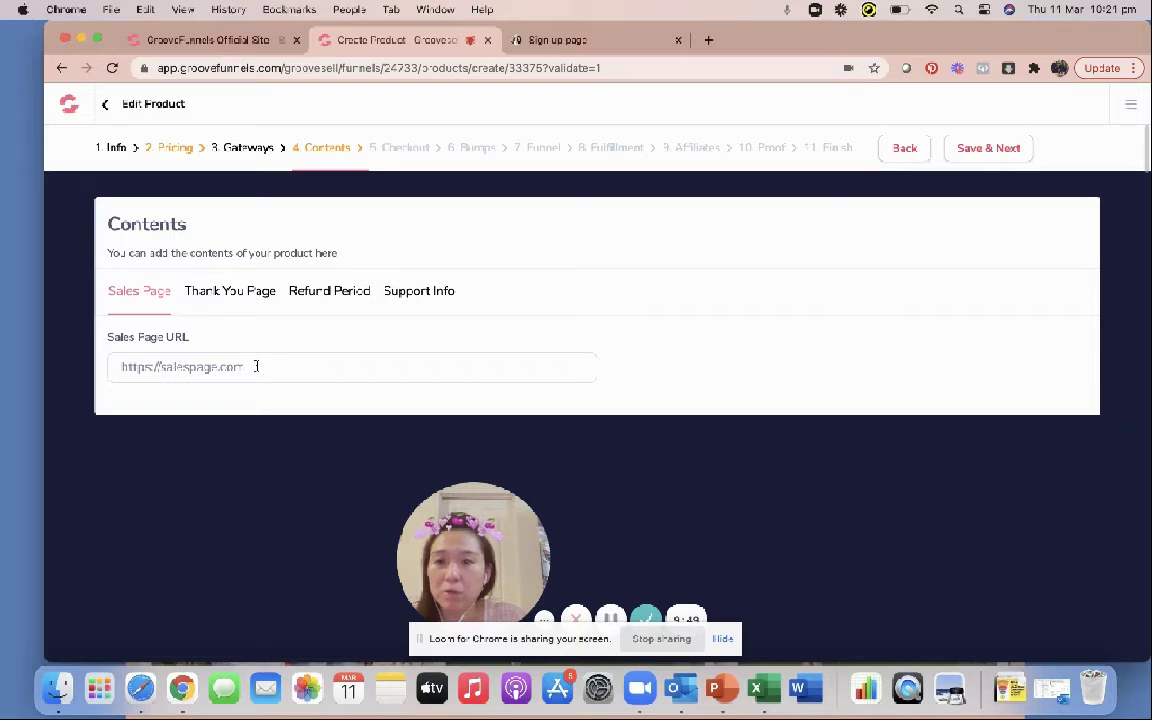
{"action": "left_click", "coordinate": [238, 297]}
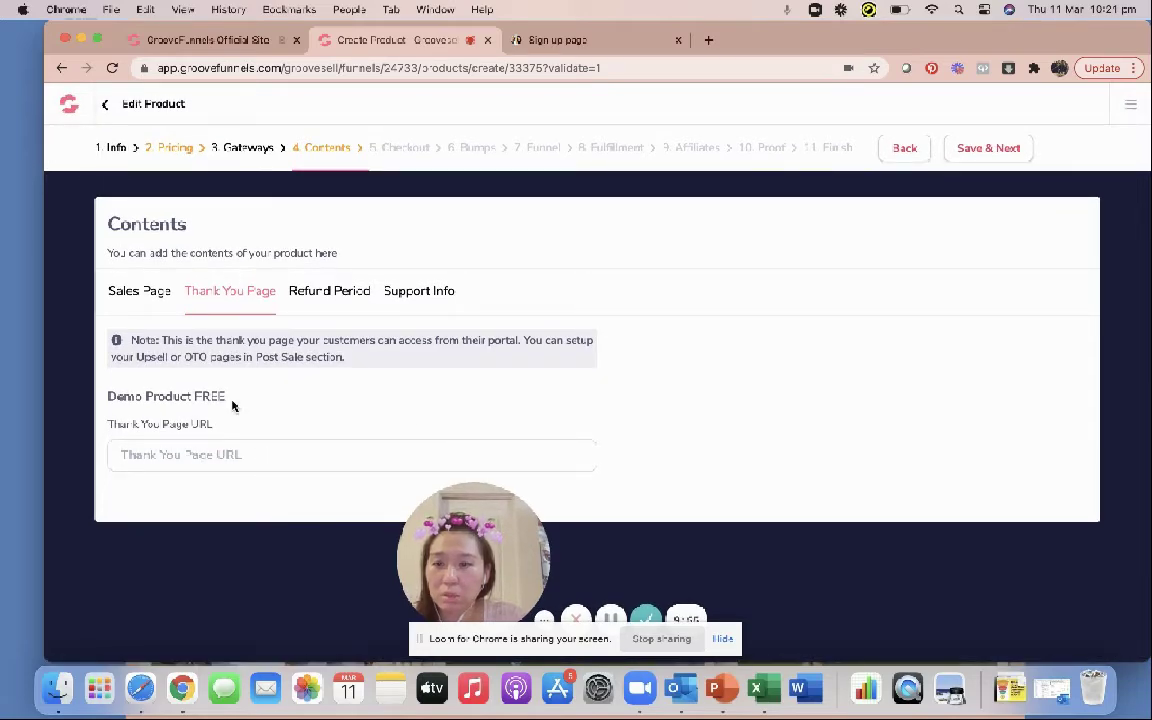
{"action": "left_click", "coordinate": [145, 291]}
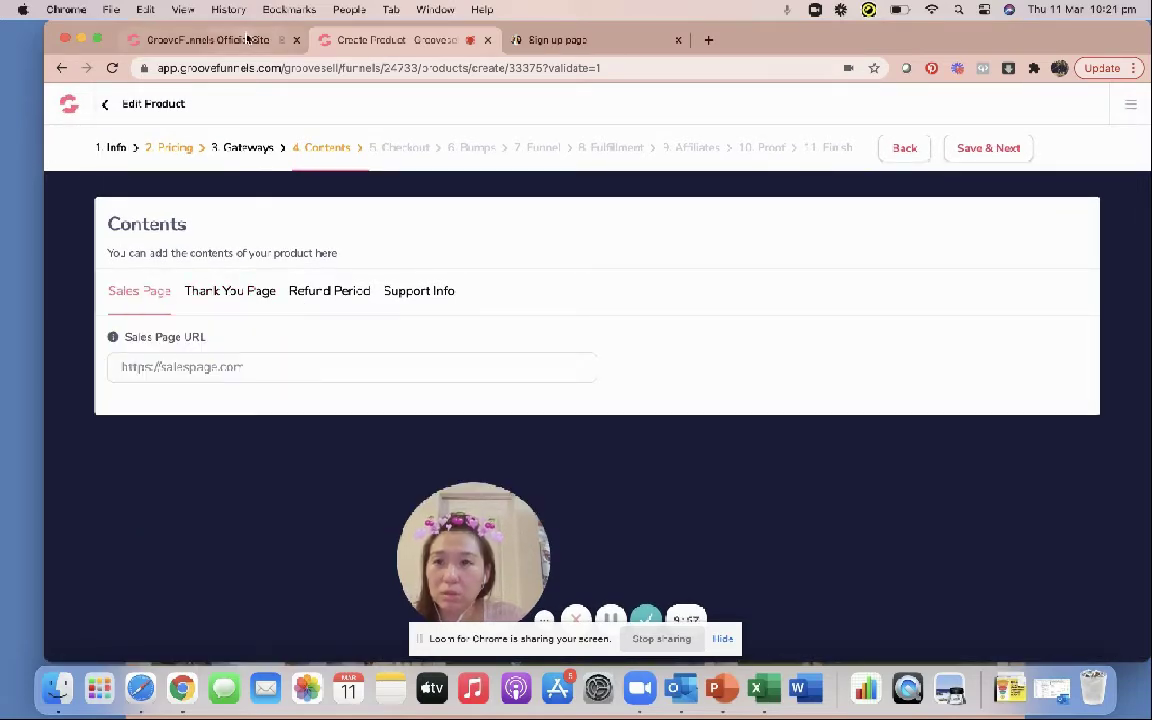
Close the Funnel Day sign up page and bring up the GrooveFunnels overview dashboard alongside the product editor.
{"action": "left_click", "coordinate": [247, 37]}
{"action": "left_click", "coordinate": [558, 42]}
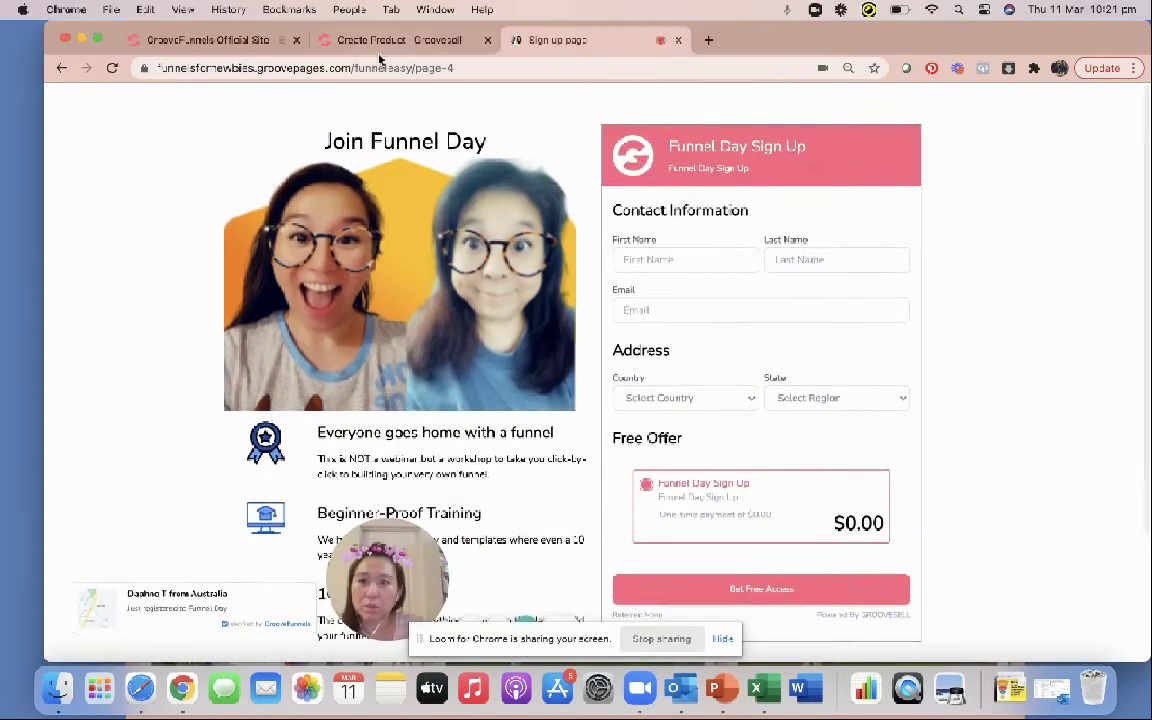
{"action": "left_click", "coordinate": [383, 40]}
{"action": "left_click", "coordinate": [530, 40]}
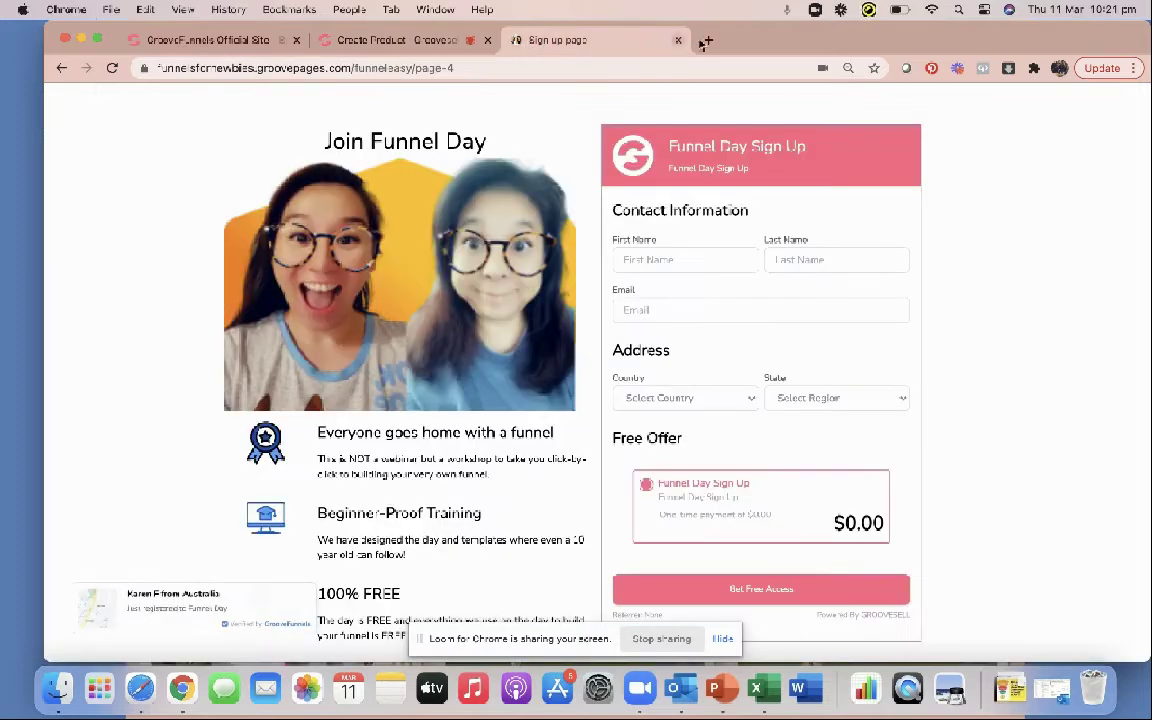
{"action": "left_click", "coordinate": [679, 40]}
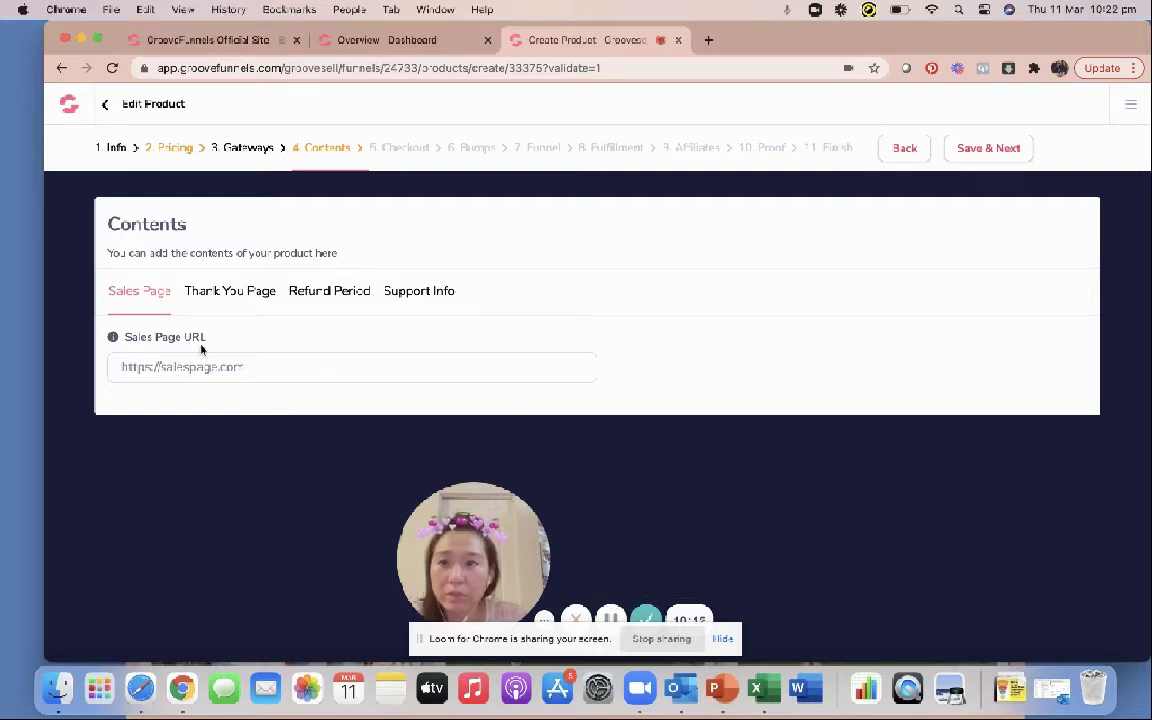
{"action": "left_click", "coordinate": [377, 42]}
{"action": "left_click", "coordinate": [69, 612]}
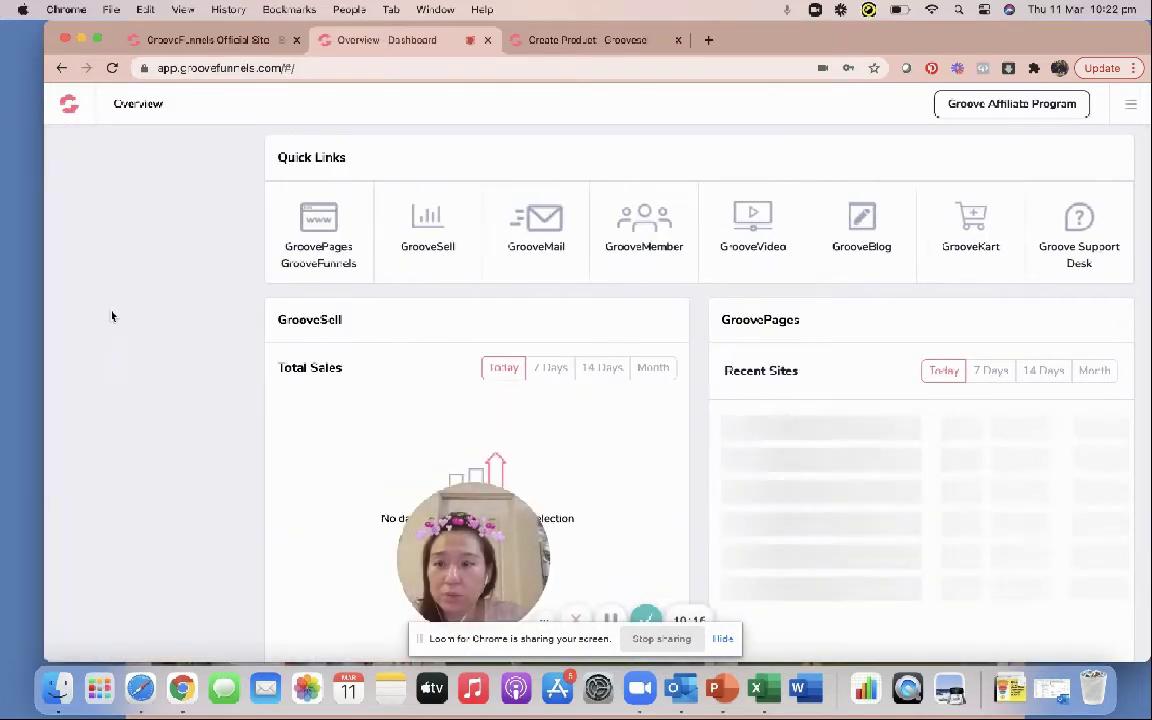
Open the Funnel Day Trial Run - Demo Video site in the GroovePages editor and publish it to the folder "demovideo".
{"action": "left_click", "coordinate": [122, 272]}
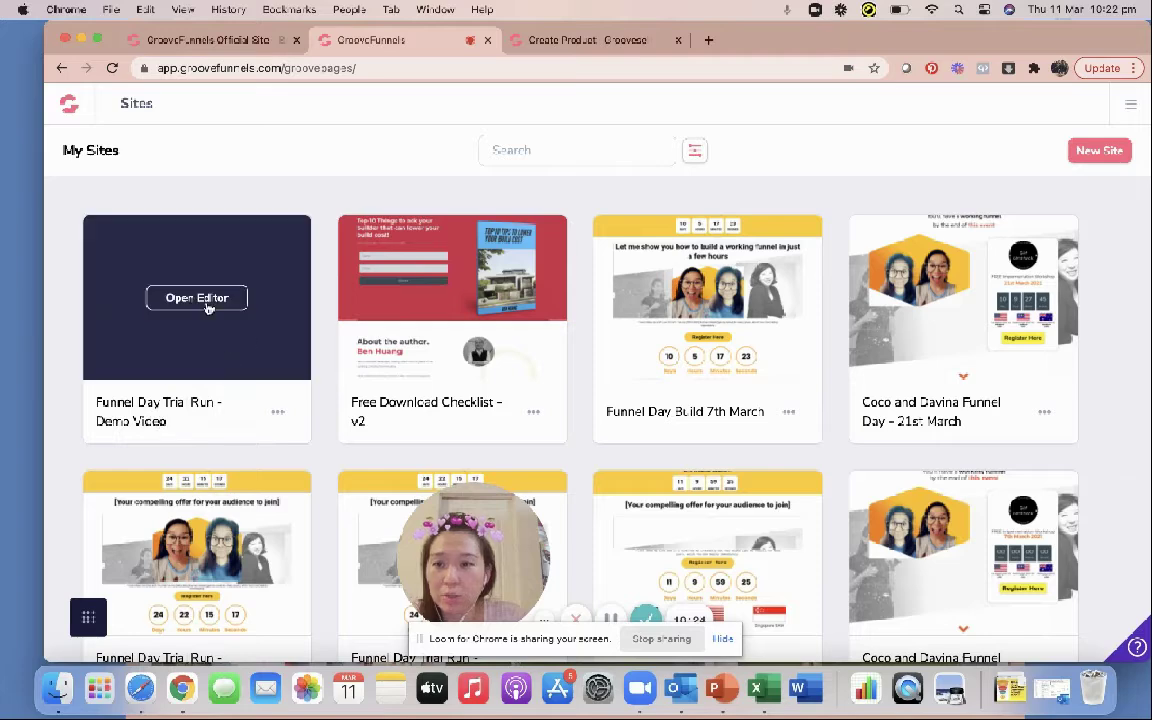
{"action": "left_click", "coordinate": [209, 300]}
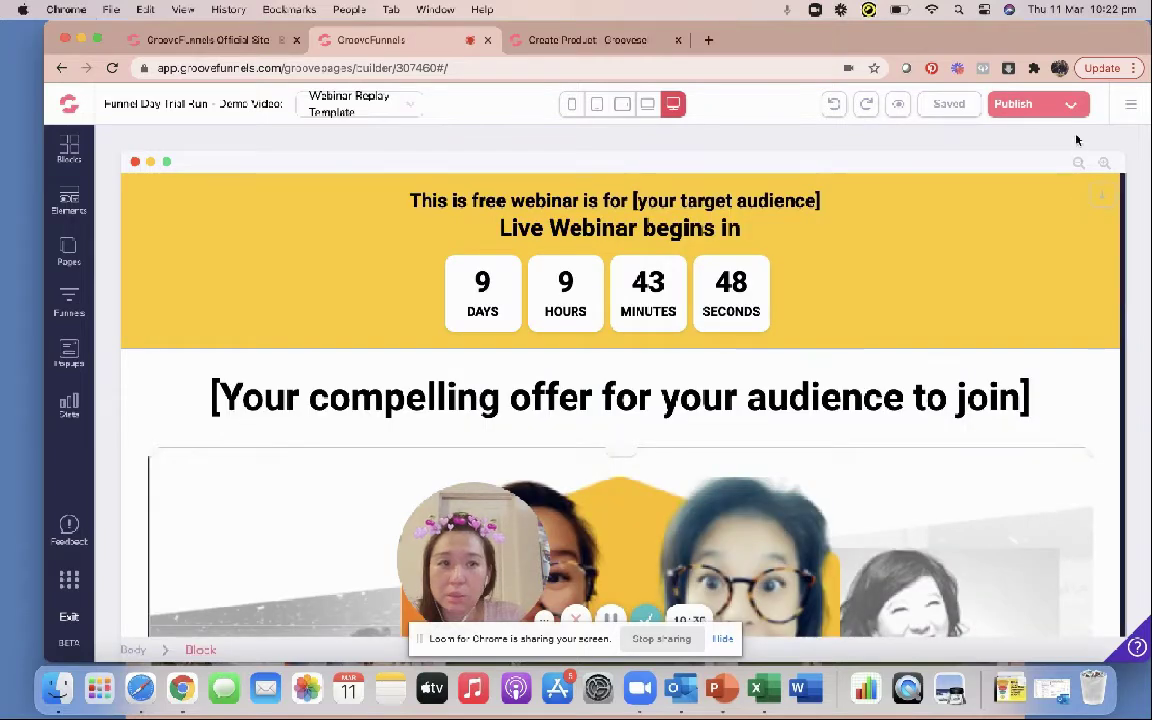
{"action": "left_click", "coordinate": [1050, 104]}
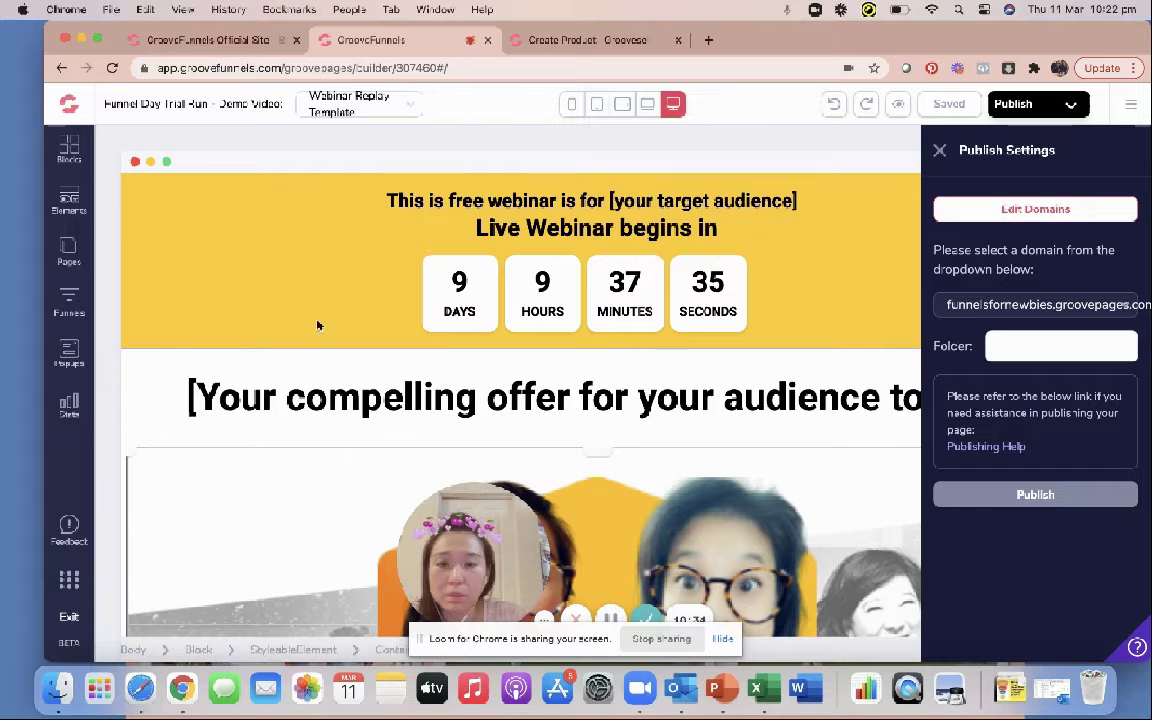
{"action": "left_click", "coordinate": [1023, 345]}
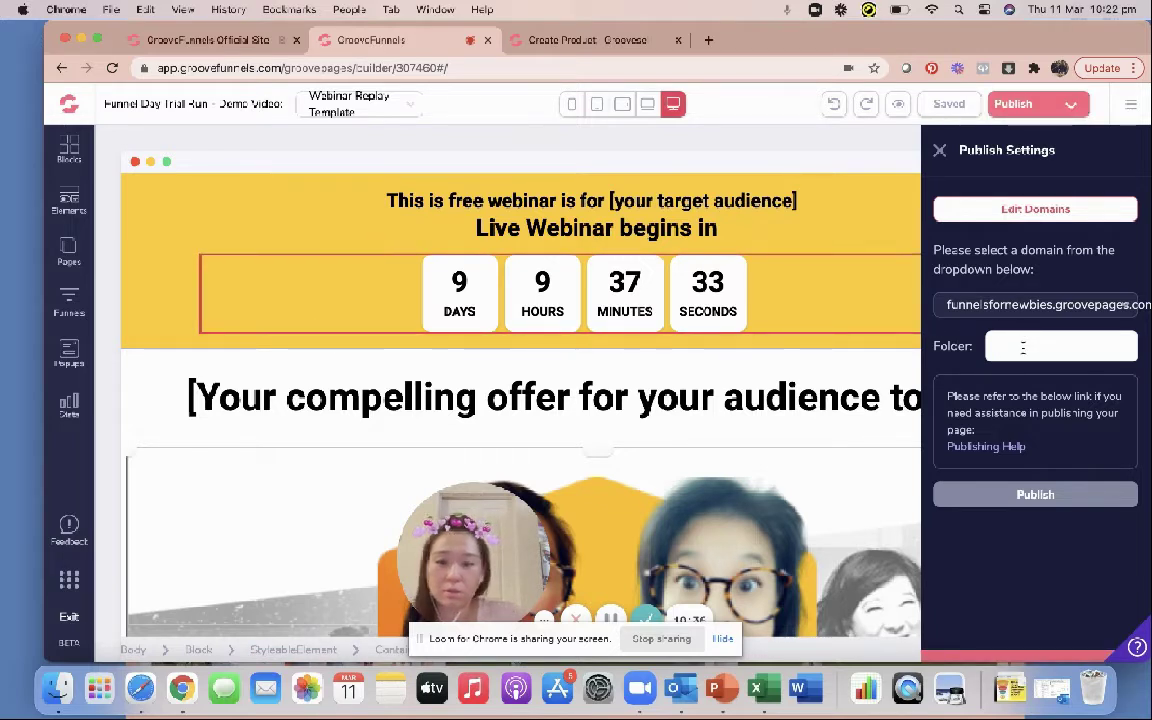
{"action": "type", "text": "demopage"}
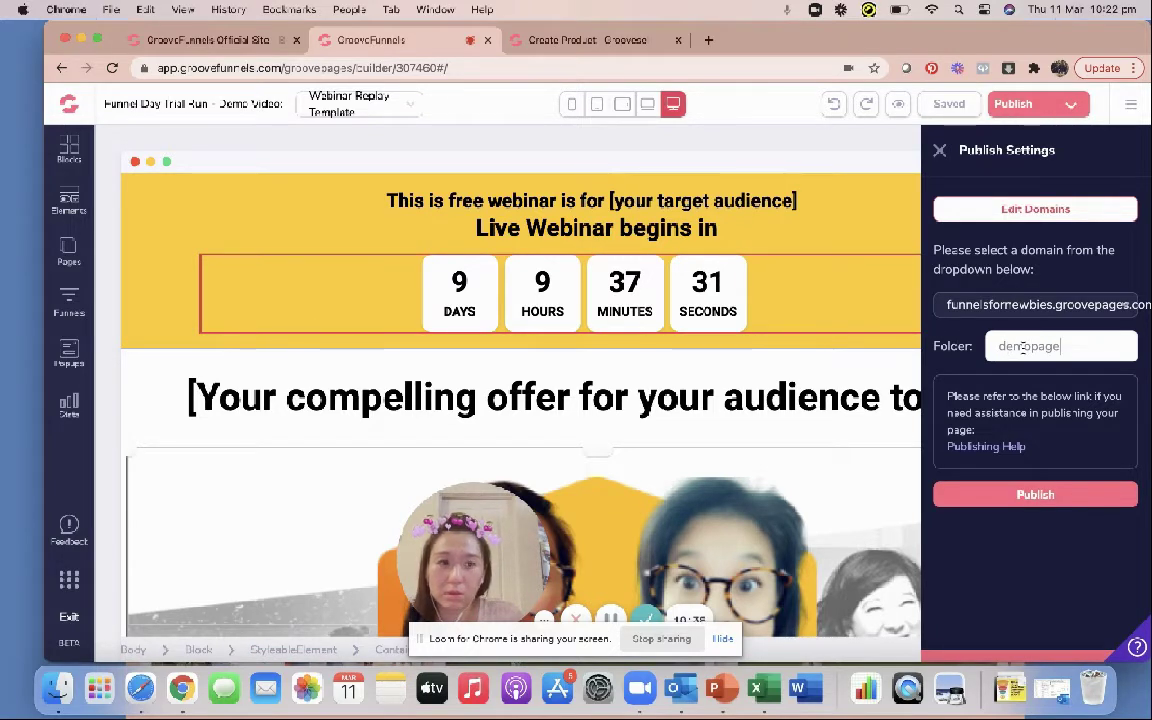
{"action": "key", "text": "BackSpace"}
{"action": "key", "text": "BackSpace"}
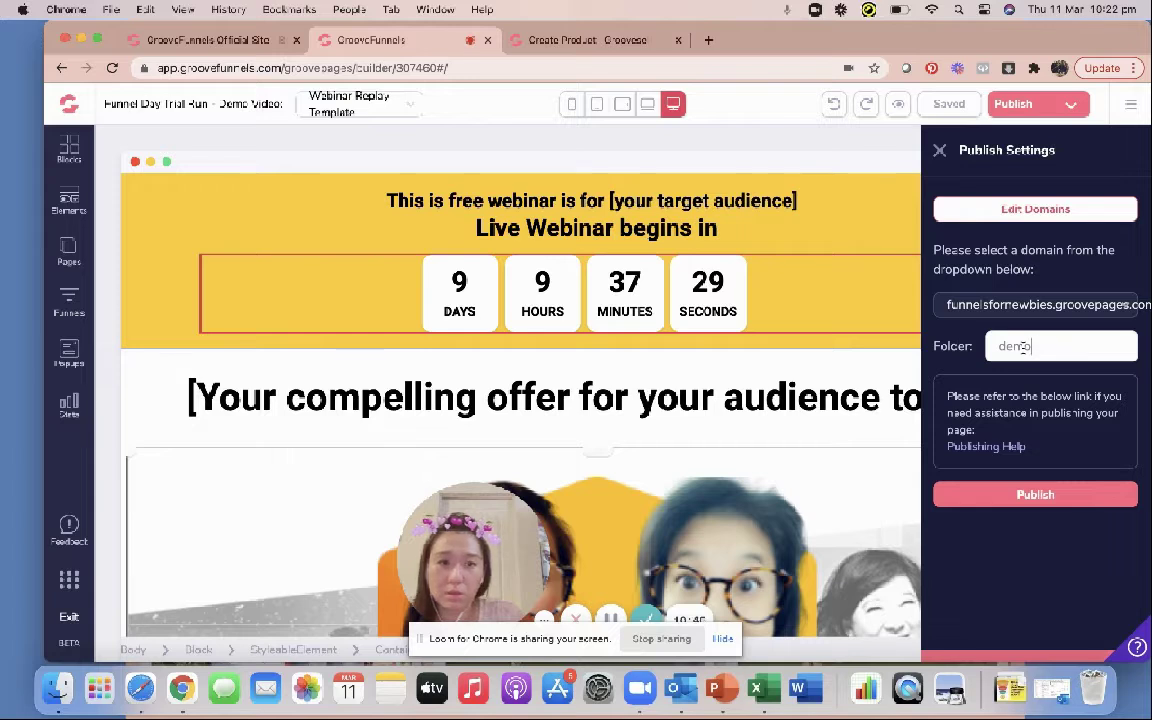
{"action": "type", "text": "video"}
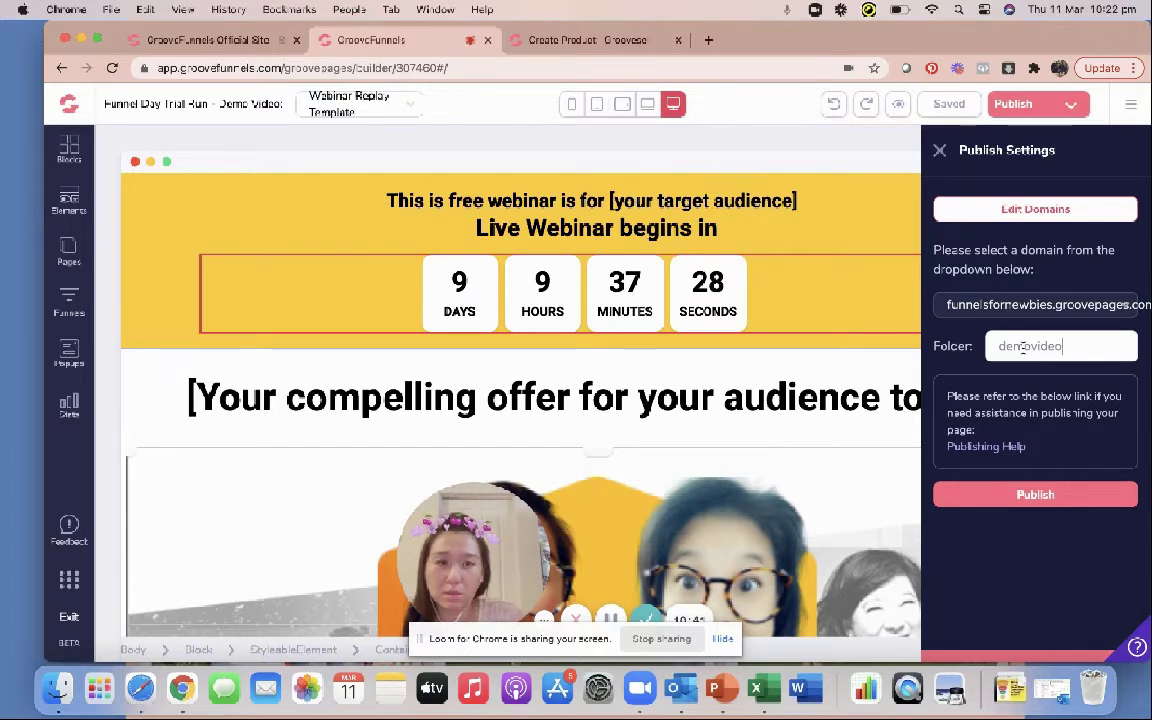
{"action": "left_click", "coordinate": [1040, 494]}
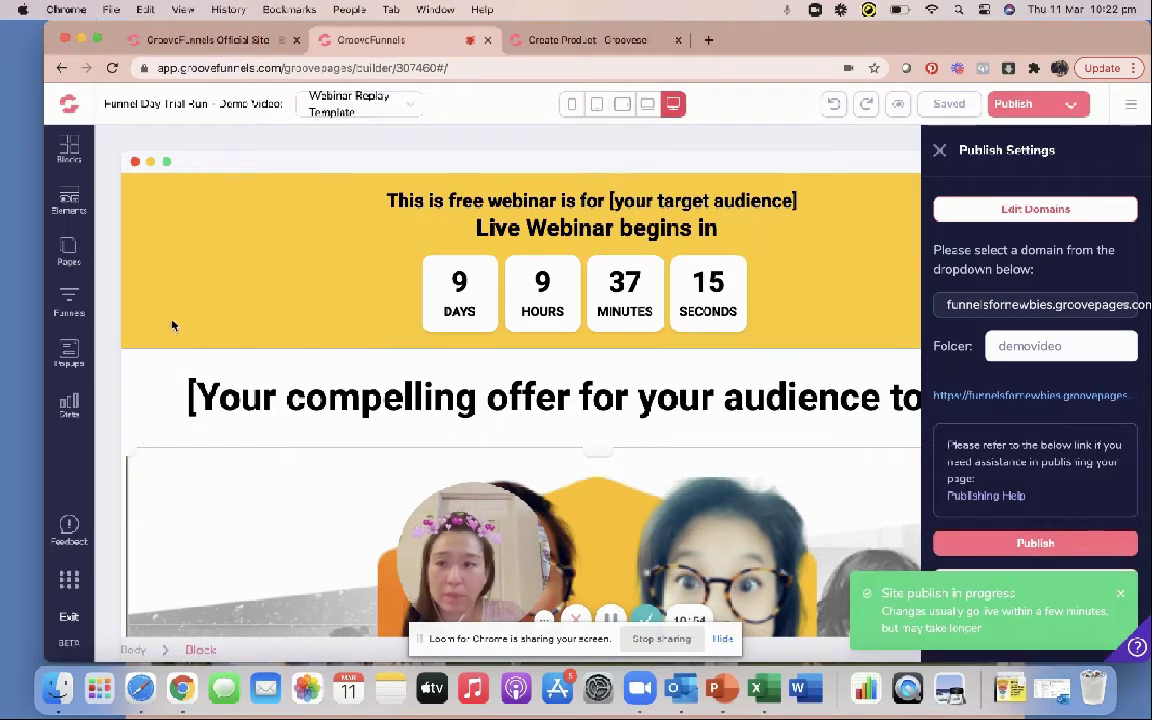
Open the published version of Page 3, the sign-up page, and copy its web address.
{"action": "left_click", "coordinate": [68, 250]}
{"action": "left_click", "coordinate": [147, 312]}
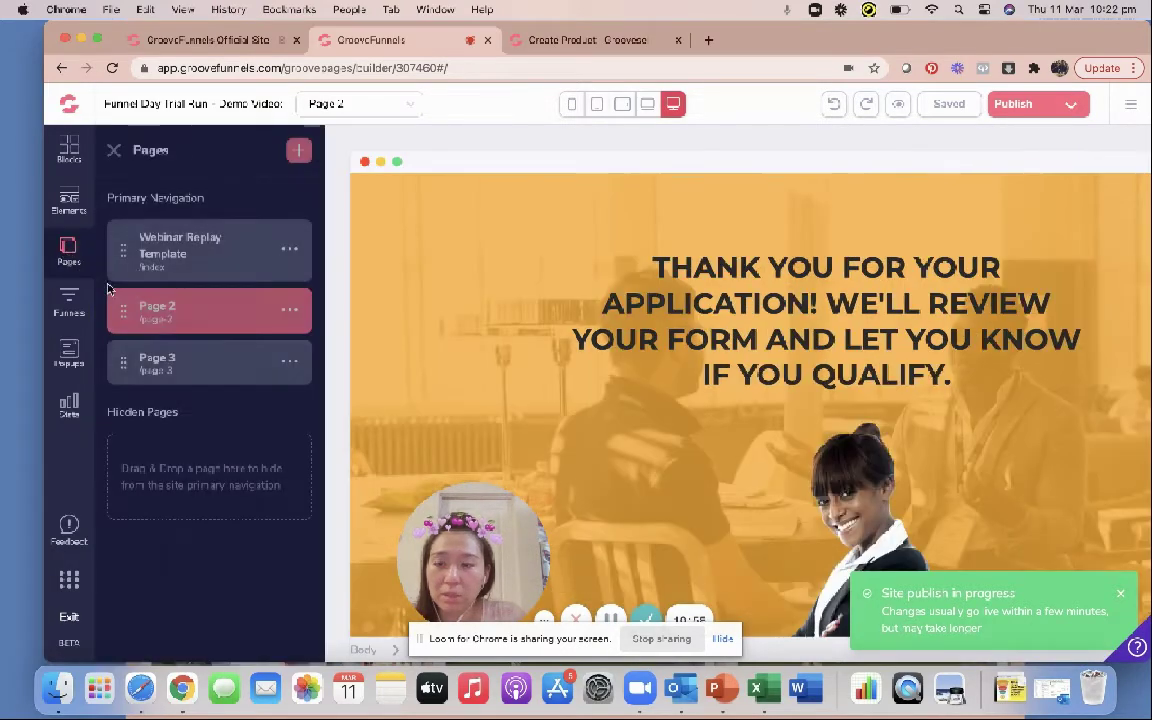
{"action": "left_click", "coordinate": [162, 360]}
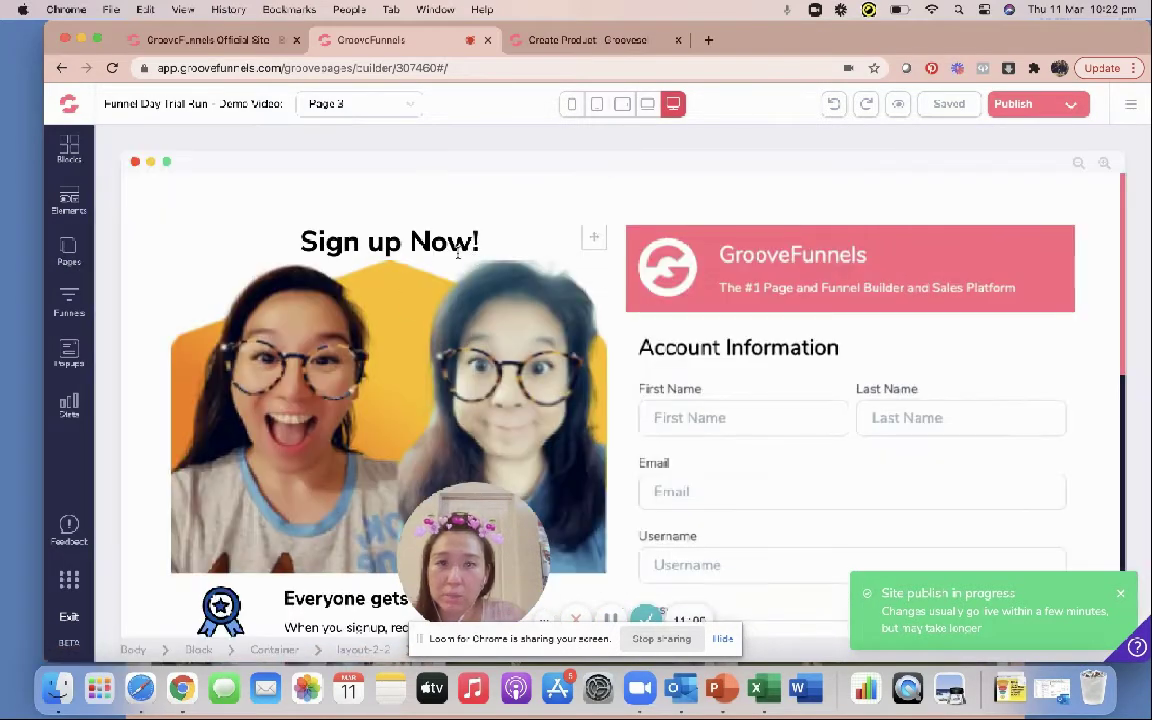
{"action": "left_click", "coordinate": [1068, 104]}
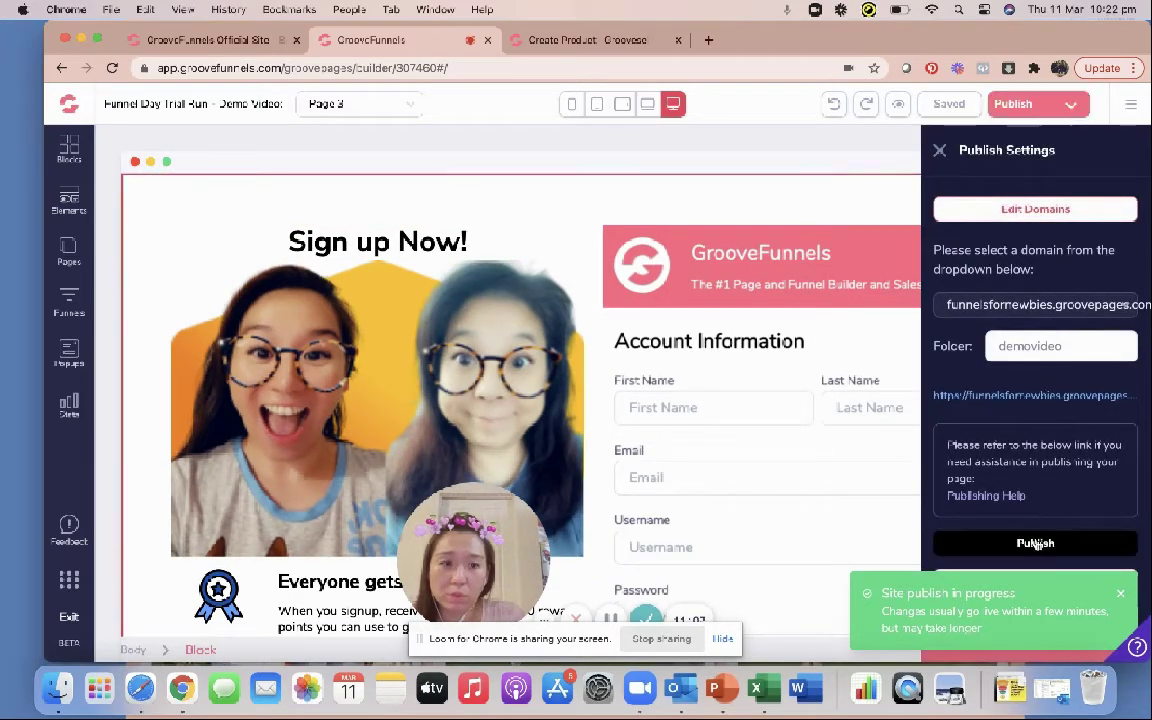
{"action": "left_click", "coordinate": [1041, 397]}
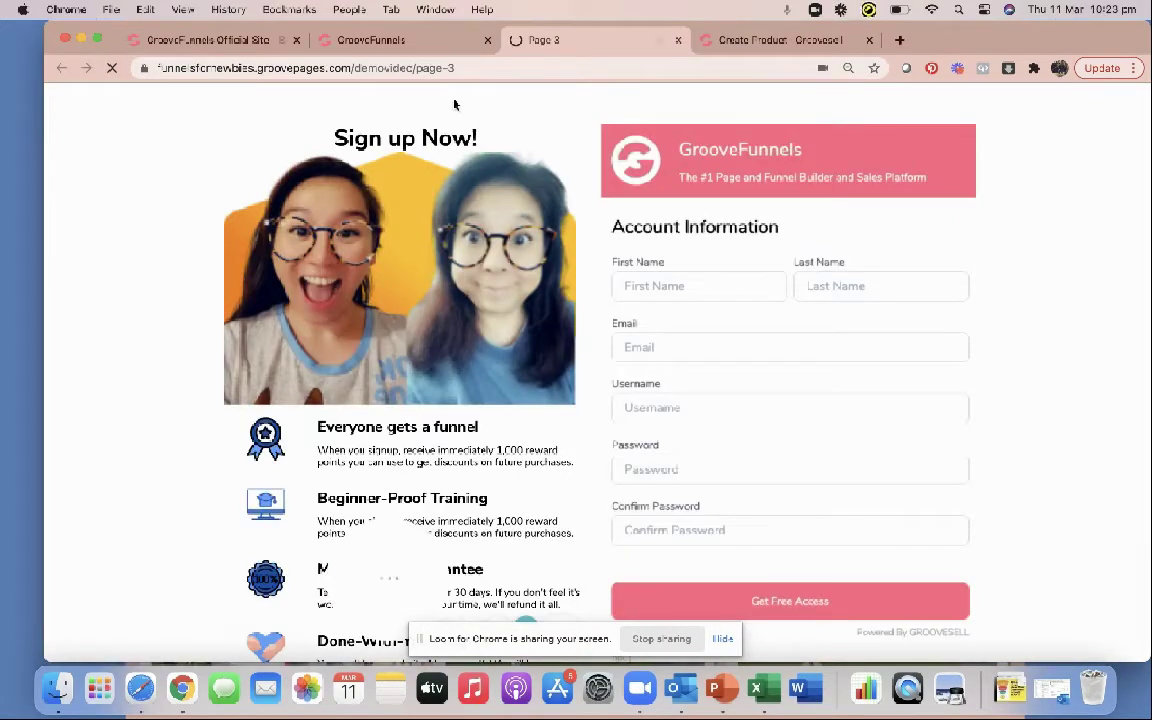
{"action": "left_click", "coordinate": [428, 70]}
{"action": "right_click", "coordinate": [383, 64]}
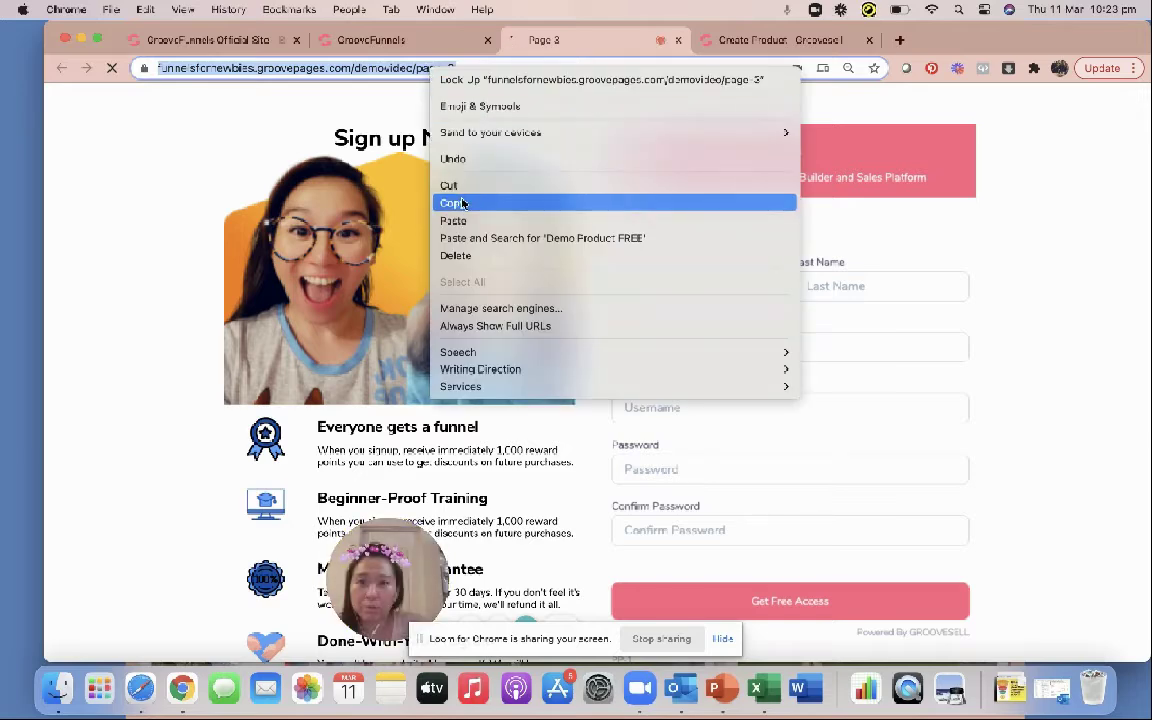
{"action": "left_click", "coordinate": [417, 182]}
Switch to the GrooveSell product editor and replace the Sales Page URL with the copied demovideo/page-3 address.
{"action": "left_click", "coordinate": [230, 40]}
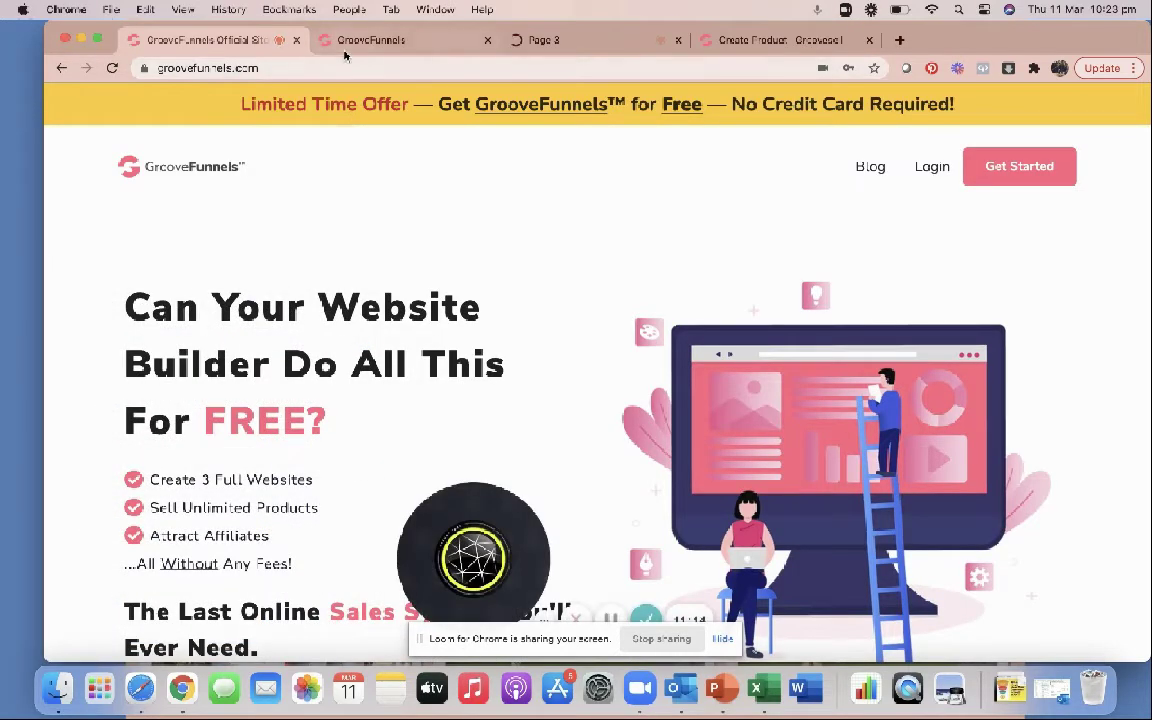
{"action": "left_click", "coordinate": [370, 40]}
{"action": "left_click", "coordinate": [507, 38]}
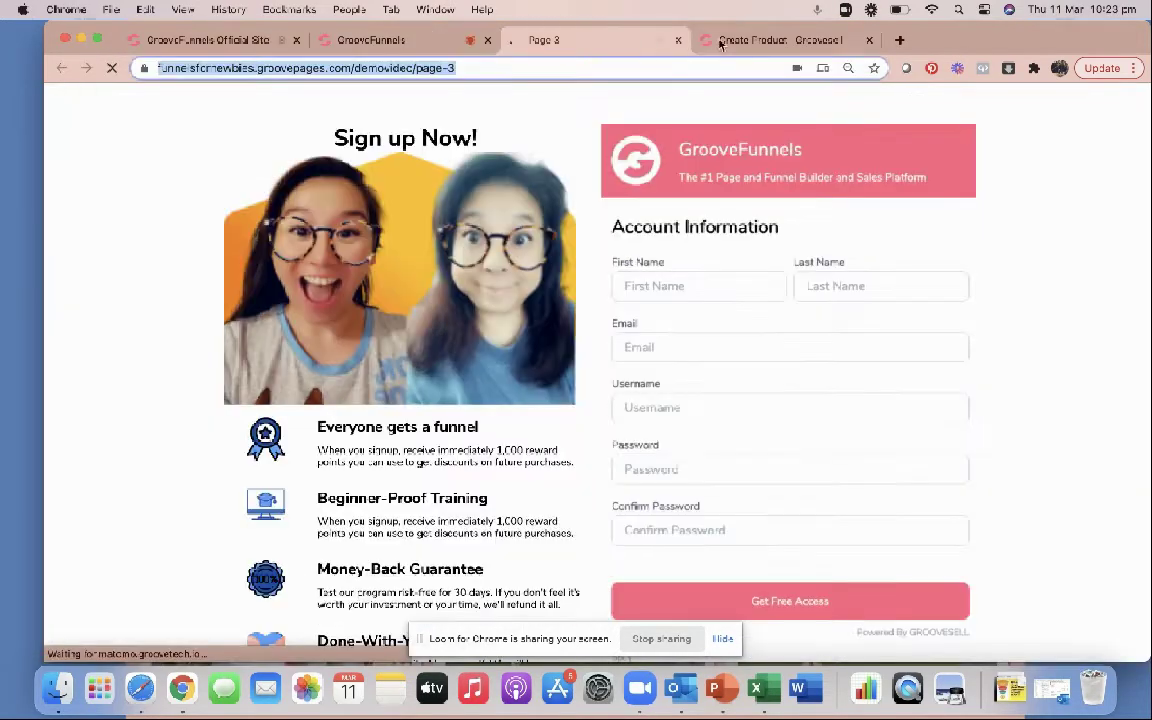
{"action": "left_click", "coordinate": [770, 40]}
{"action": "left_click_drag", "start_coordinate": [260, 368], "coordinate": [137, 370]}
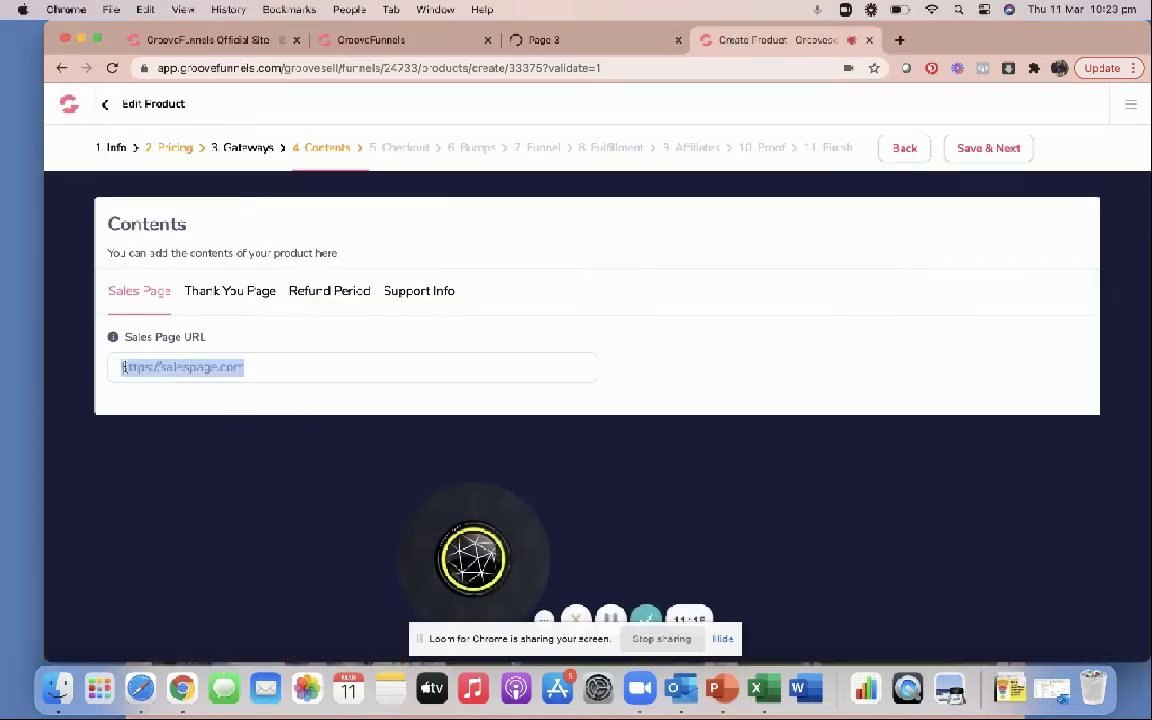
{"action": "right_click", "coordinate": [137, 372]}
{"action": "left_click", "coordinate": [163, 426]}
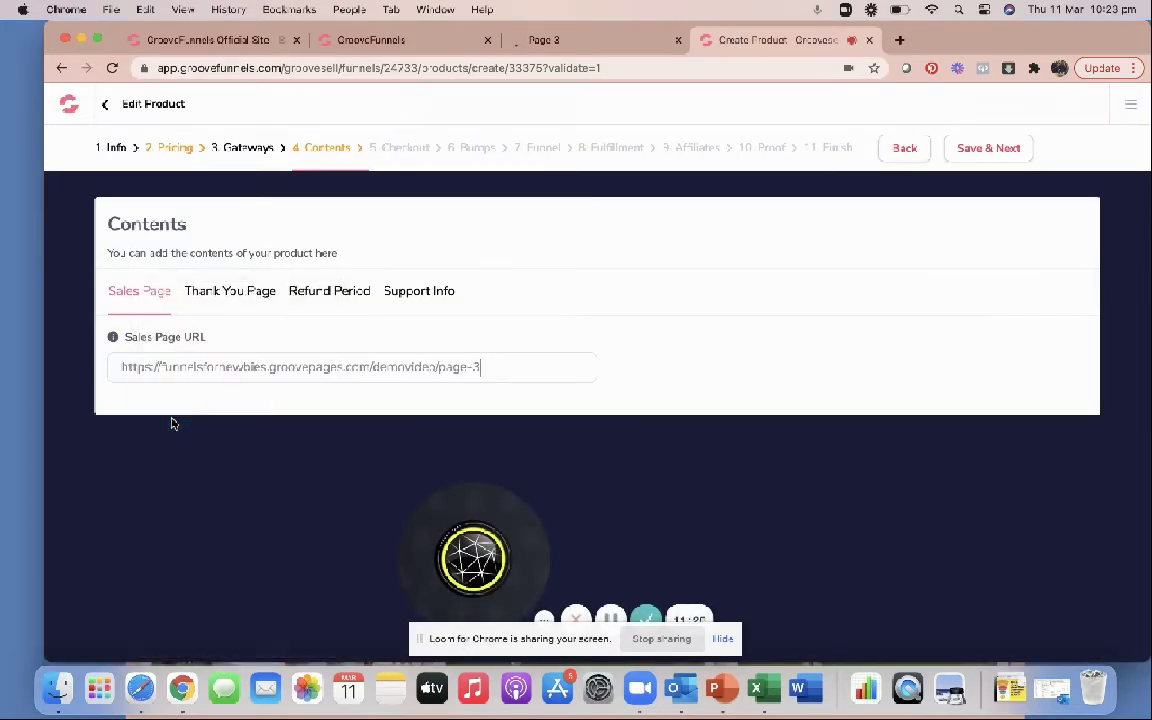
Bring up the product's Thank You Page settings, then open the published version of Page 2 and copy its web address.
{"action": "left_click", "coordinate": [204, 291]}
{"action": "left_click", "coordinate": [364, 39]}
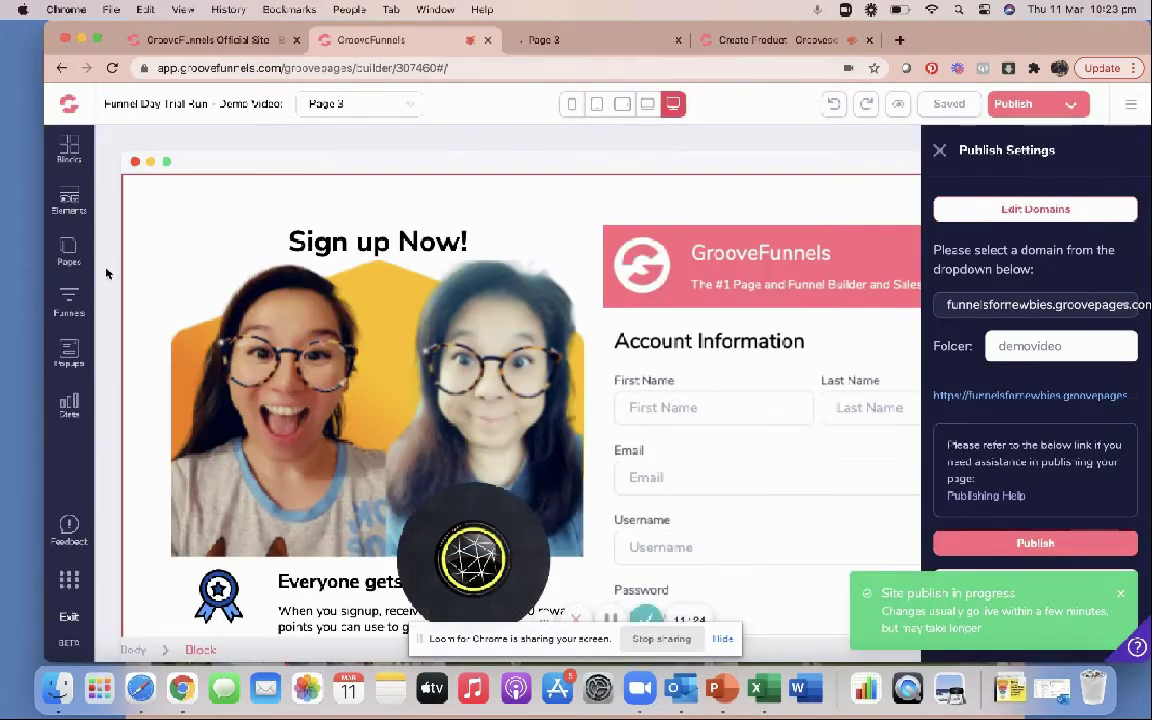
{"action": "left_click", "coordinate": [69, 252]}
{"action": "left_click", "coordinate": [157, 310]}
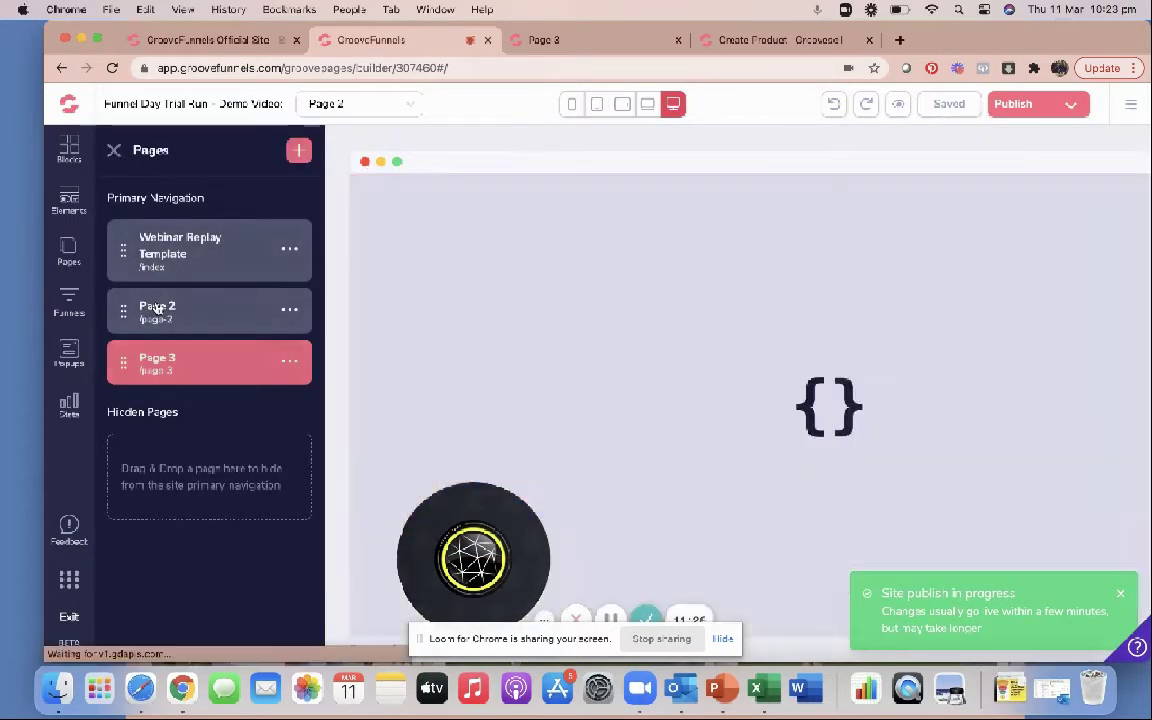
{"action": "left_click", "coordinate": [1072, 108]}
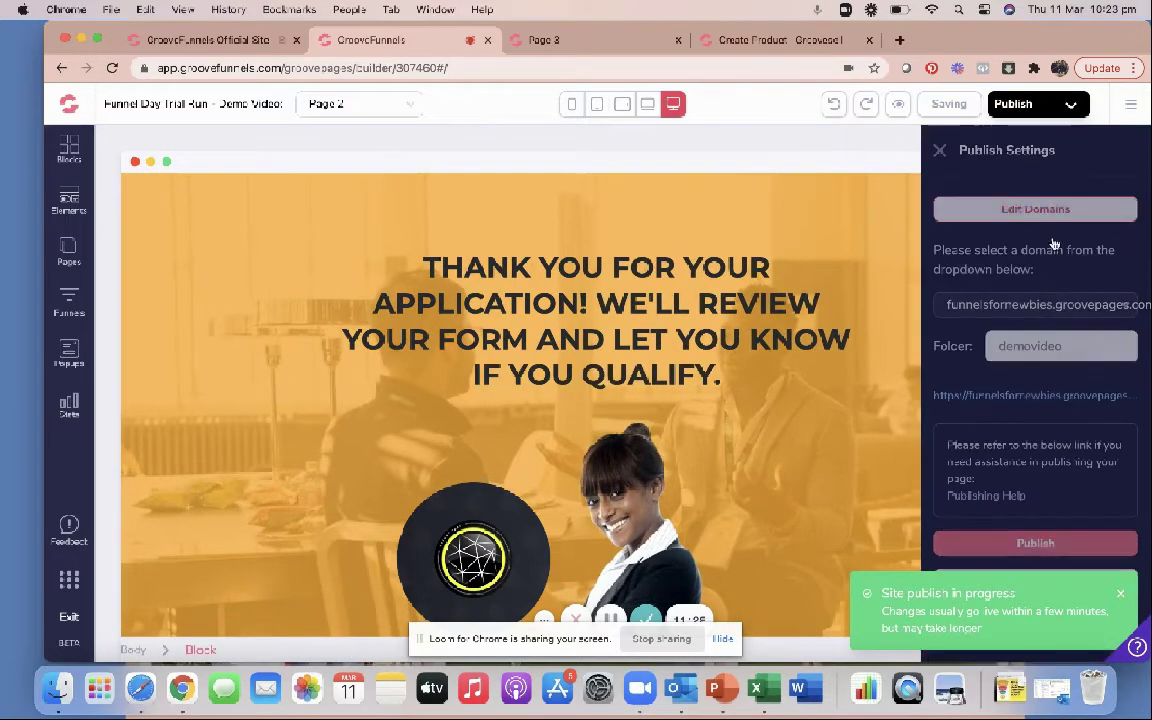
{"action": "left_click", "coordinate": [1035, 396]}
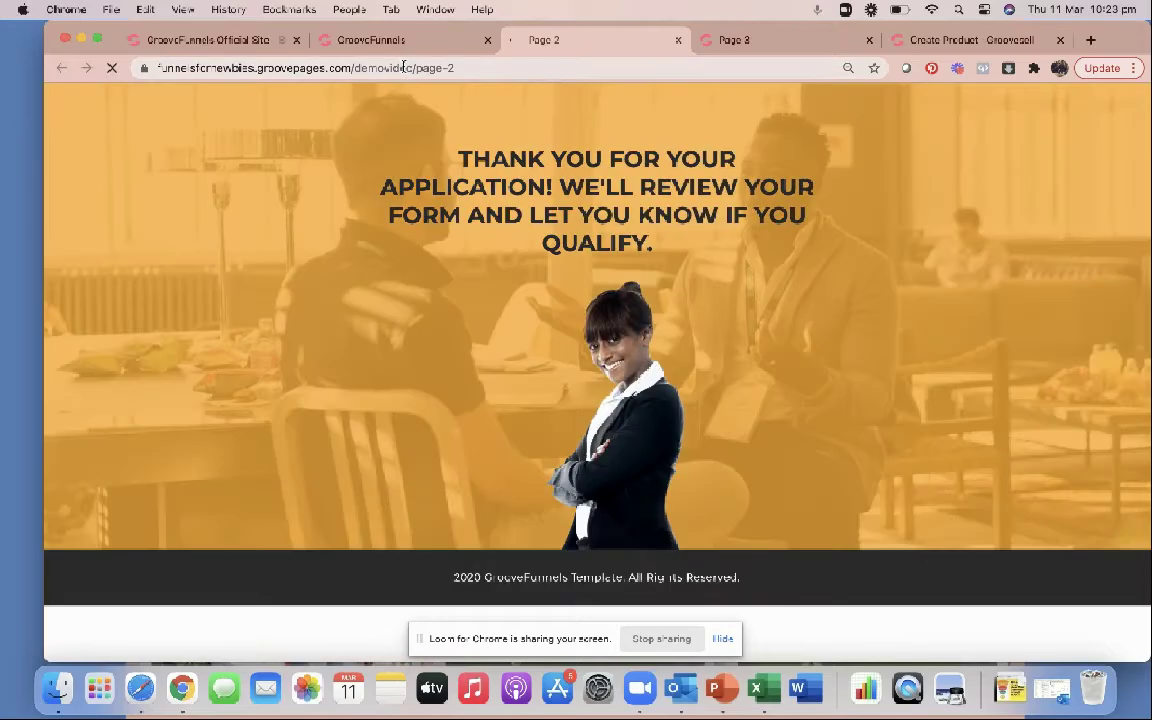
{"action": "left_click", "coordinate": [403, 67]}
{"action": "right_click", "coordinate": [365, 68]}
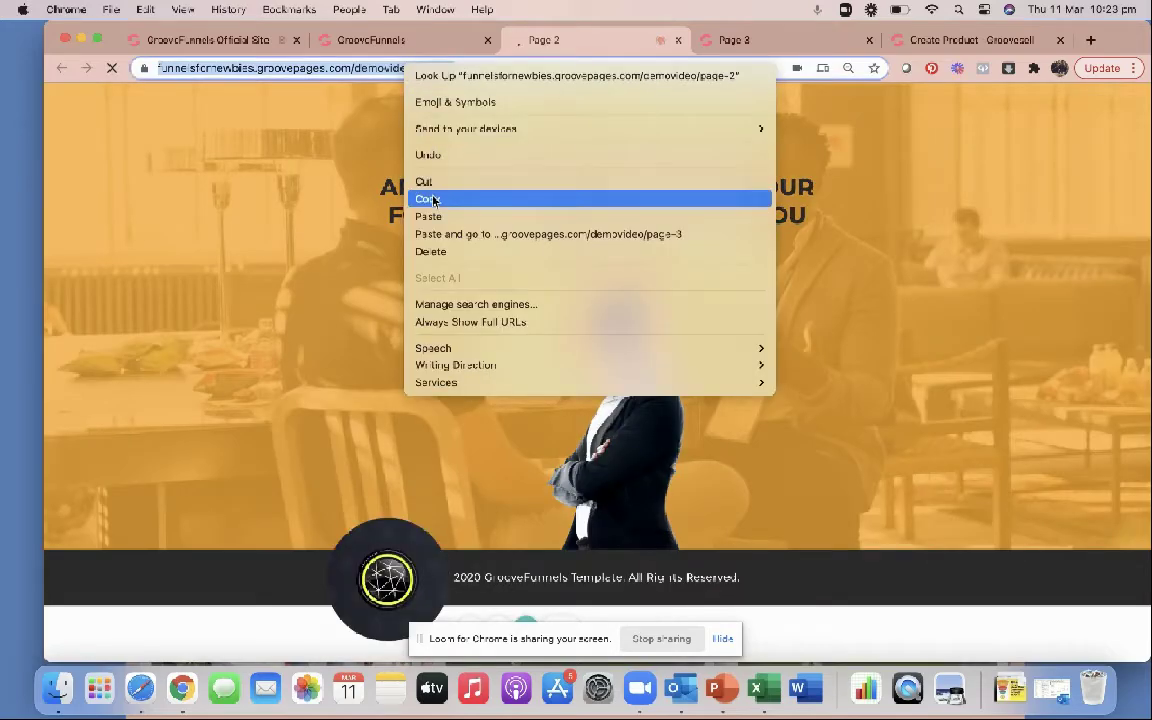
{"action": "left_click", "coordinate": [395, 193]}
Paste the demovideo/page-2 address as the product's Thank You Page URL and recheck the Sales Page URL.
{"action": "left_click", "coordinate": [376, 40]}
{"action": "left_click", "coordinate": [715, 40]}
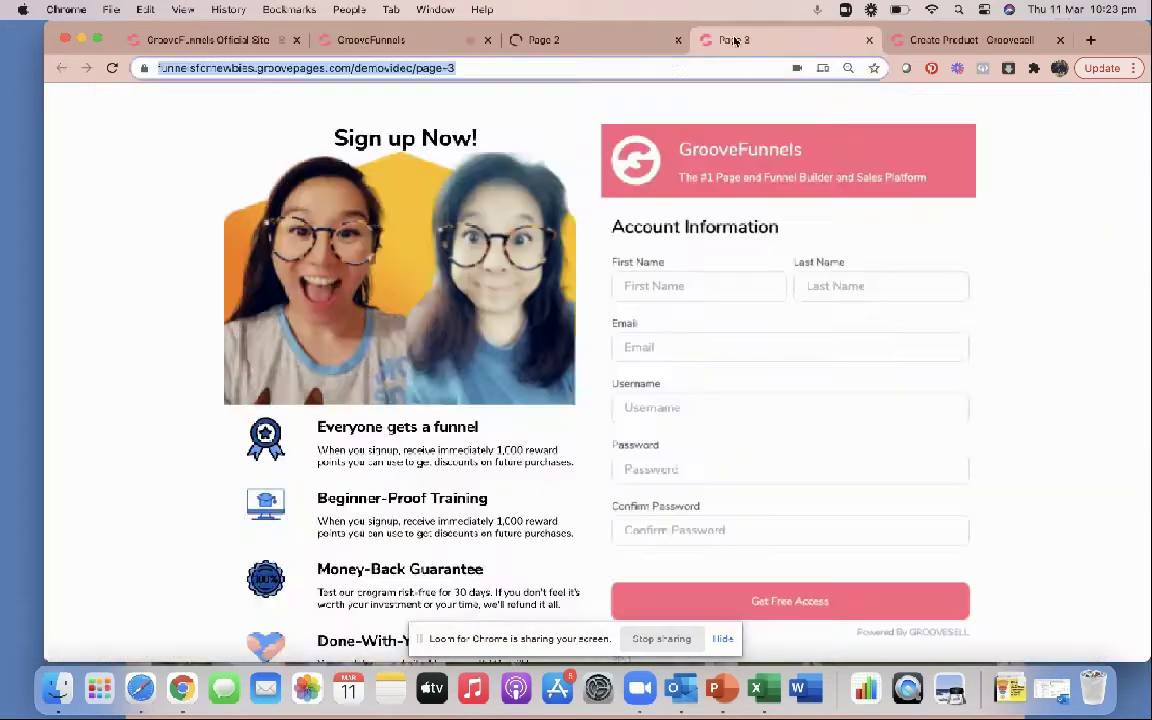
{"action": "left_click", "coordinate": [955, 40]}
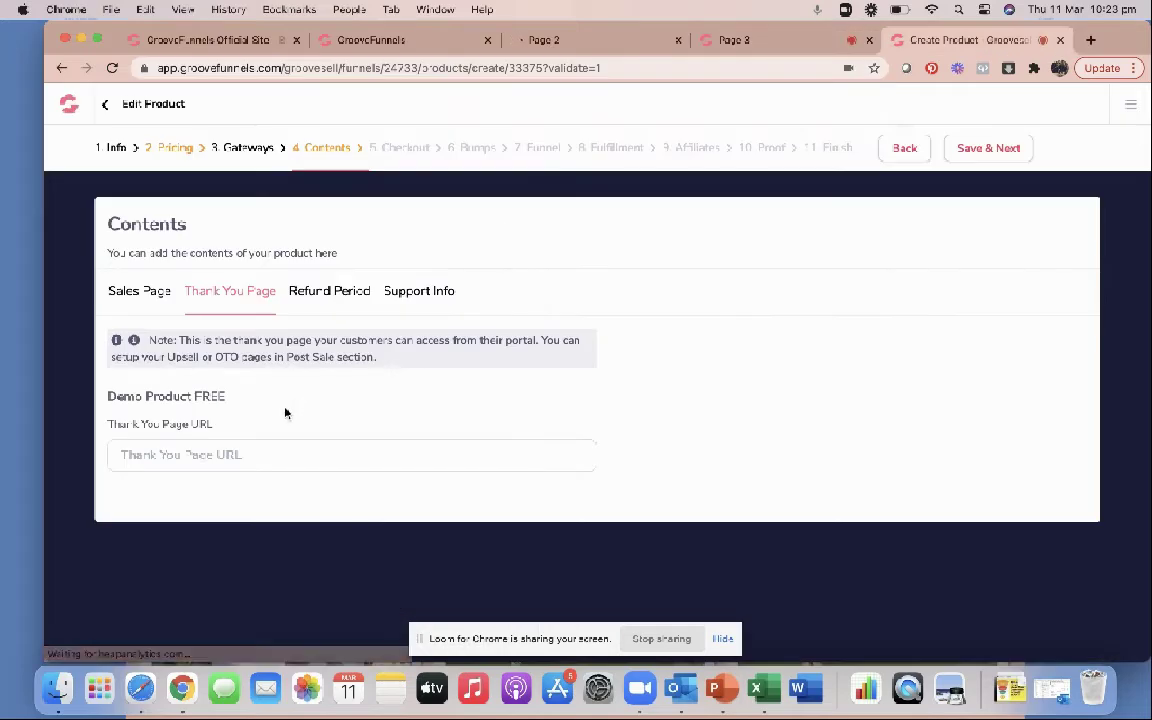
{"action": "right_click", "coordinate": [147, 456]}
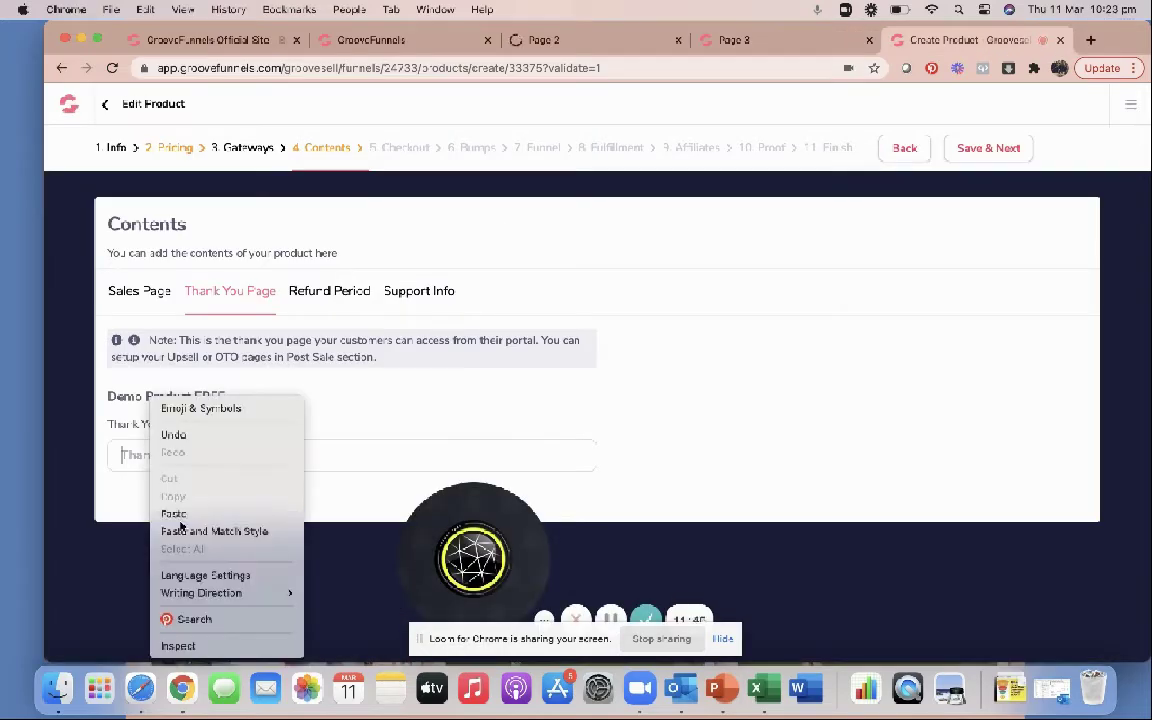
{"action": "left_click", "coordinate": [181, 514]}
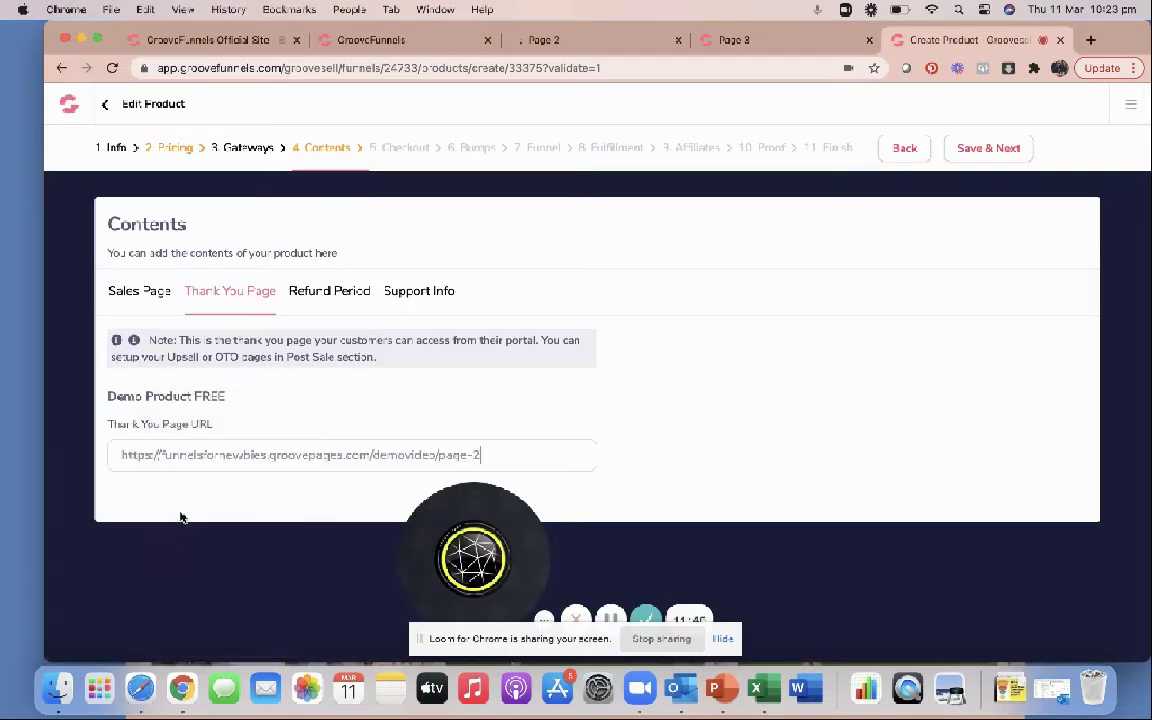
{"action": "left_click", "coordinate": [148, 296]}
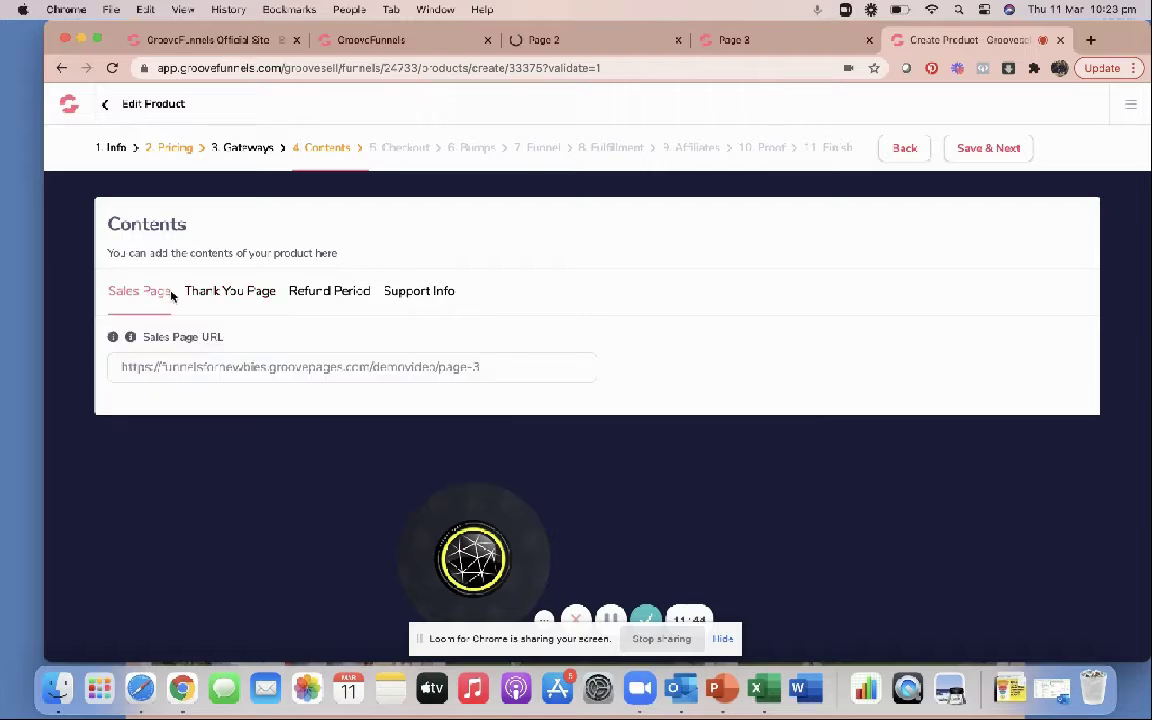
Reorder the site's pages in GroovePages so that Page 3, the sign-up page, comes directly before Page 2.
{"action": "left_click", "coordinate": [420, 40]}
{"action": "left_click", "coordinate": [540, 40]}
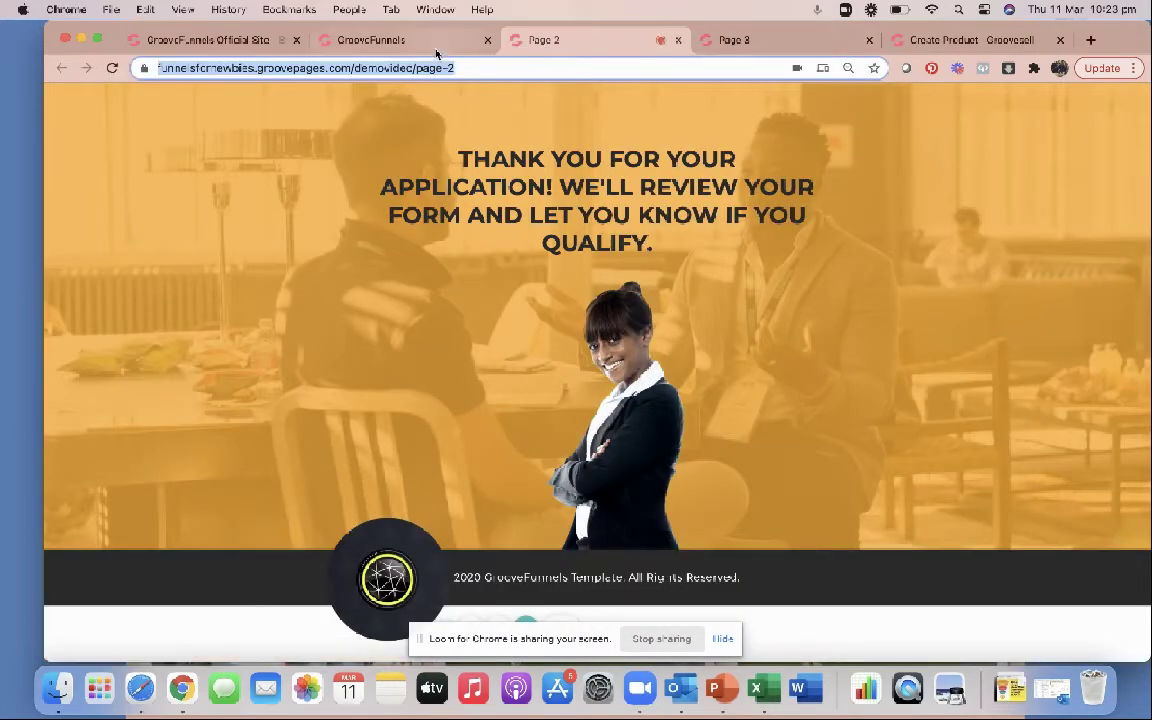
{"action": "left_click", "coordinate": [375, 40]}
{"action": "left_click", "coordinate": [68, 250]}
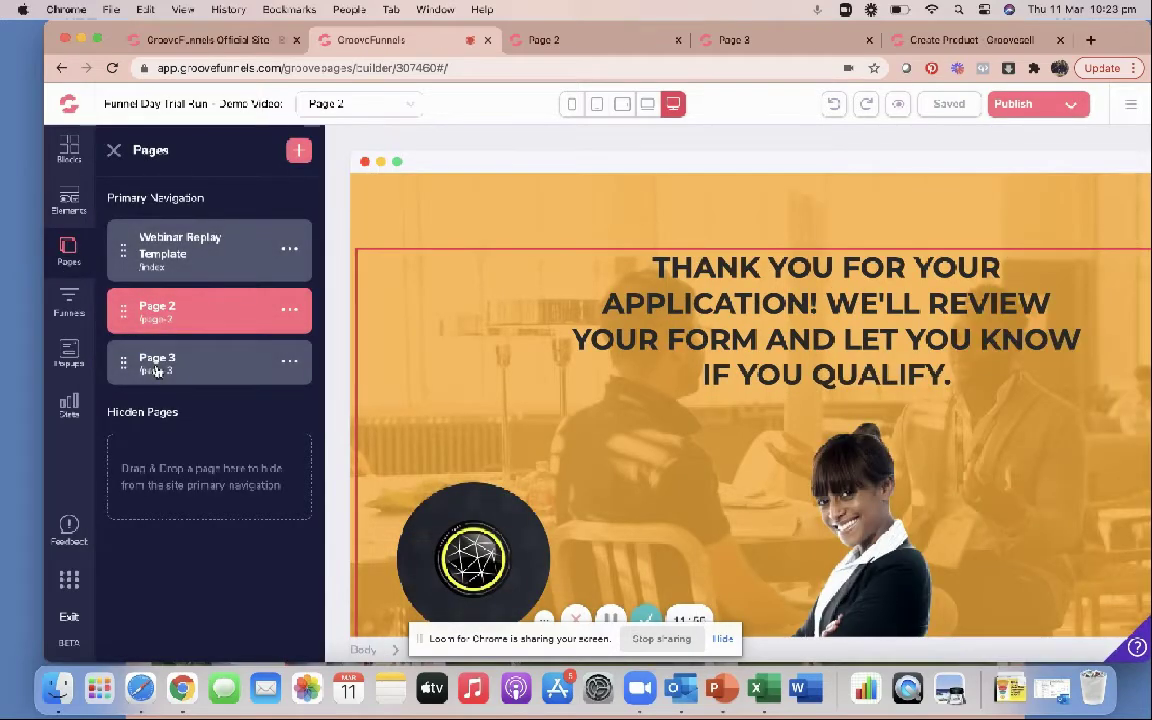
{"action": "left_click", "coordinate": [157, 371]}
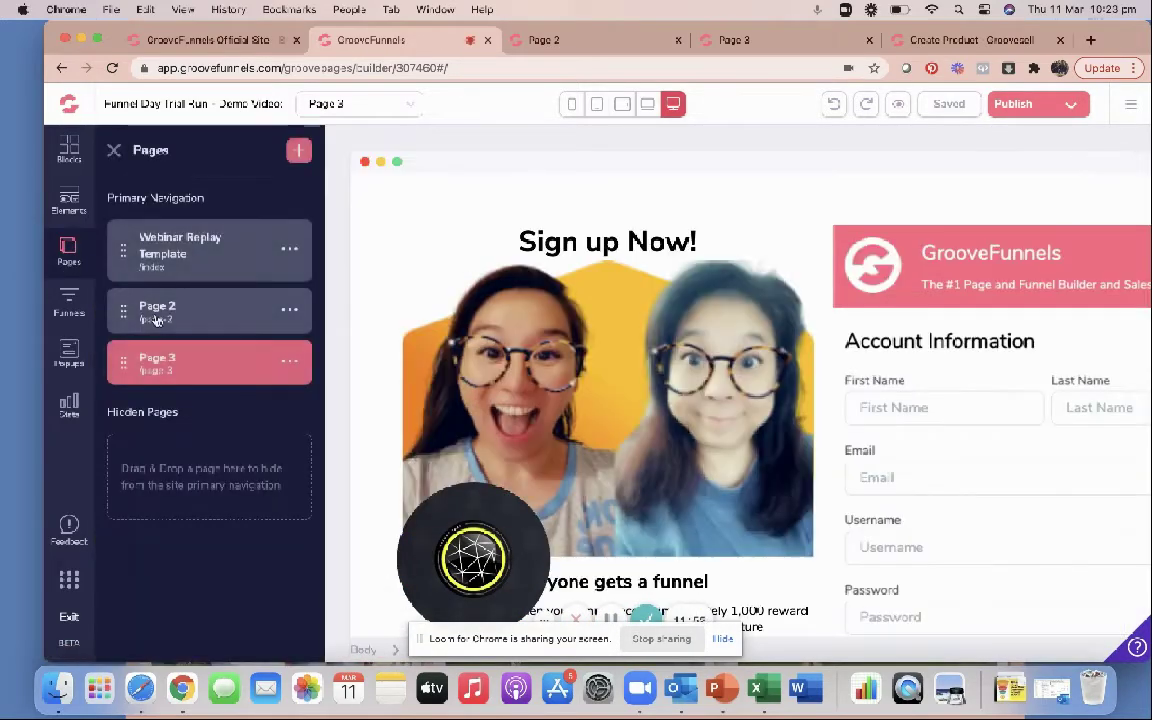
{"action": "left_click_drag", "start_coordinate": [158, 364], "coordinate": [165, 291]}
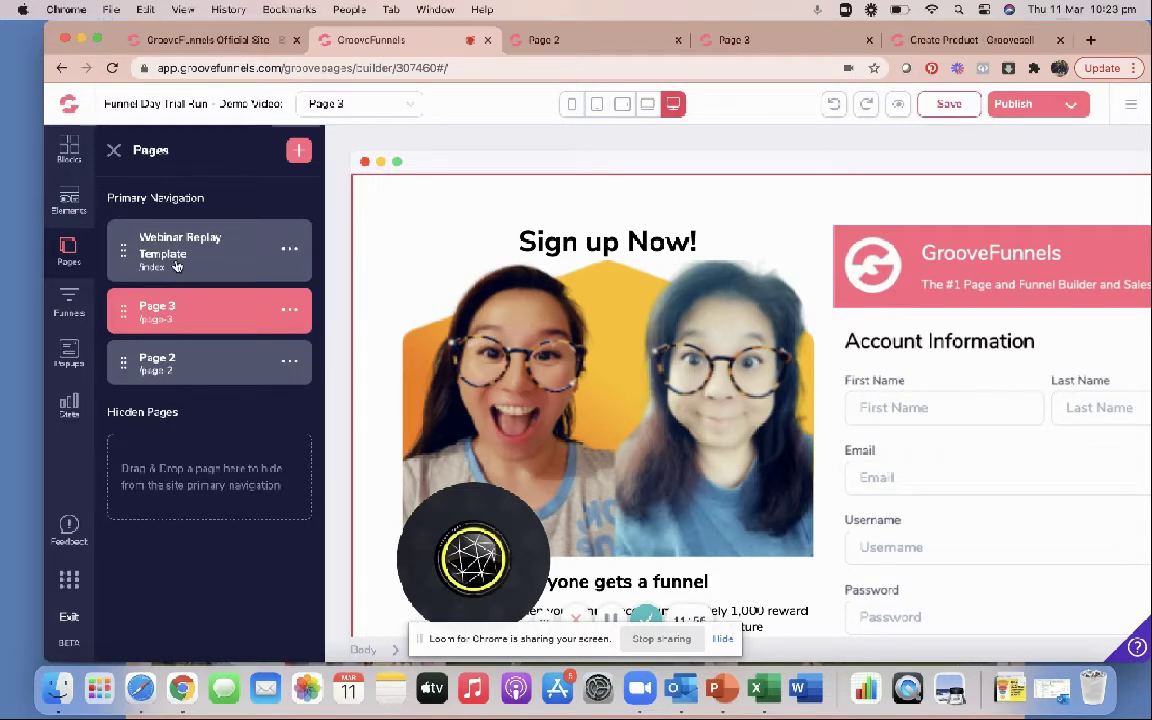
Review the Webinar Replay Template page and Page 3 in the page order, and look at the published sign-up page.
{"action": "left_click", "coordinate": [160, 243]}
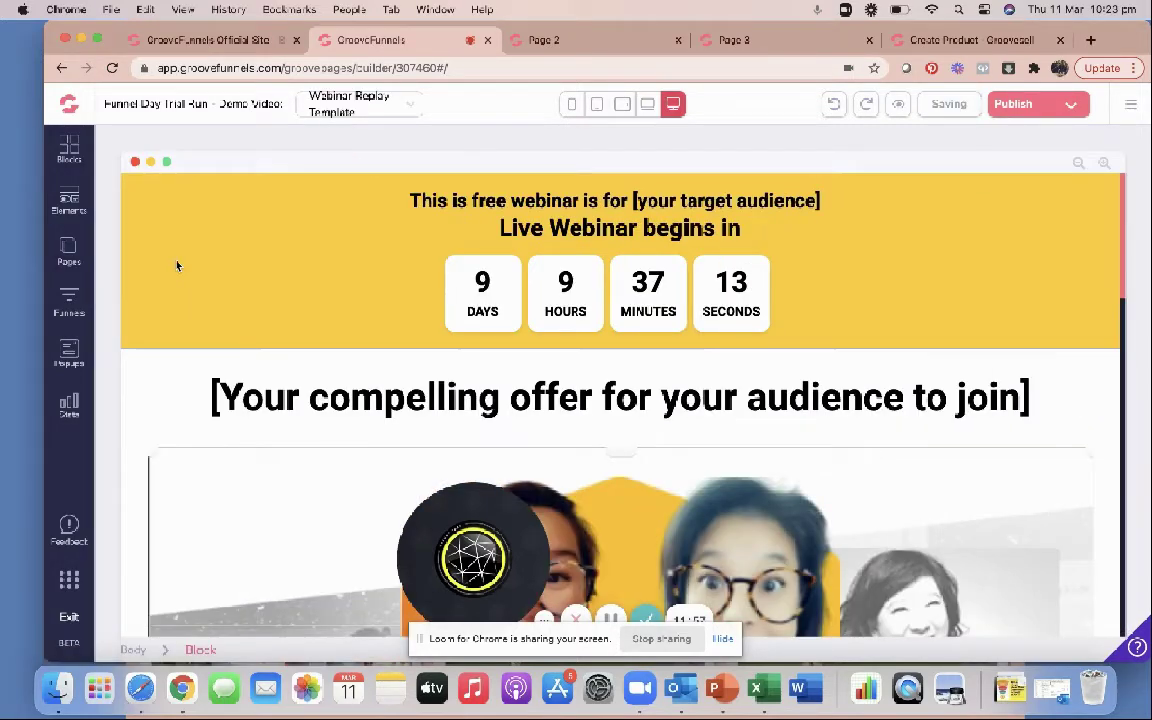
{"action": "left_click", "coordinate": [72, 250]}
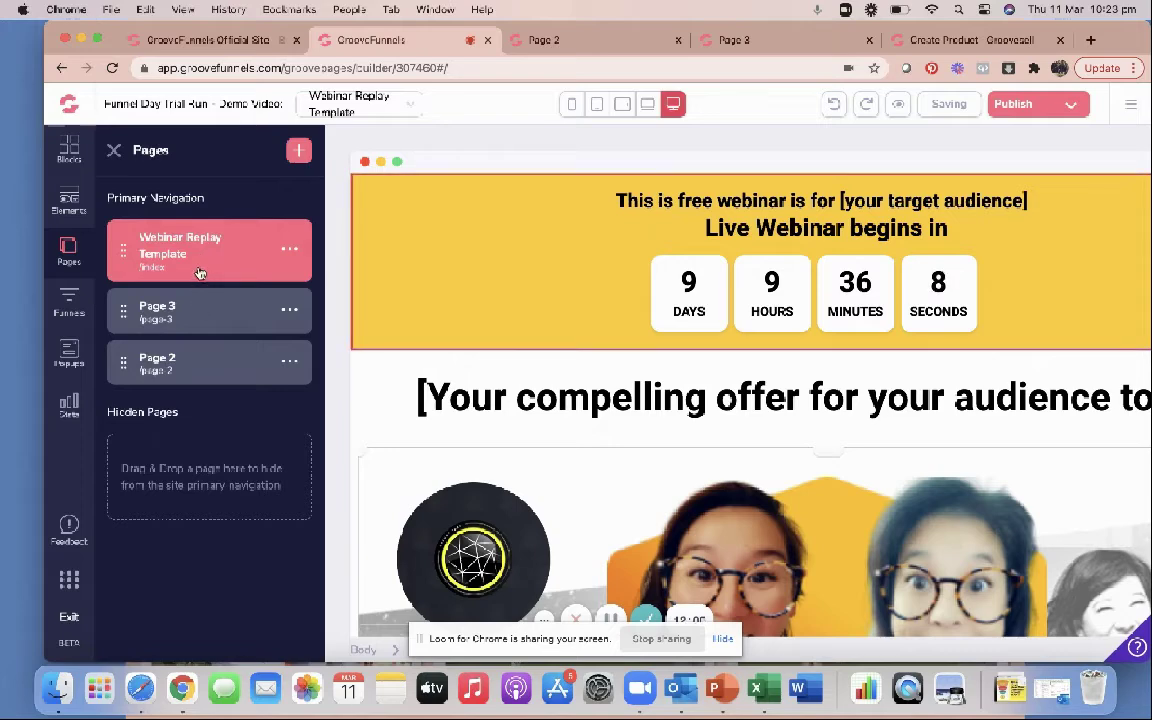
{"action": "left_click", "coordinate": [166, 312]}
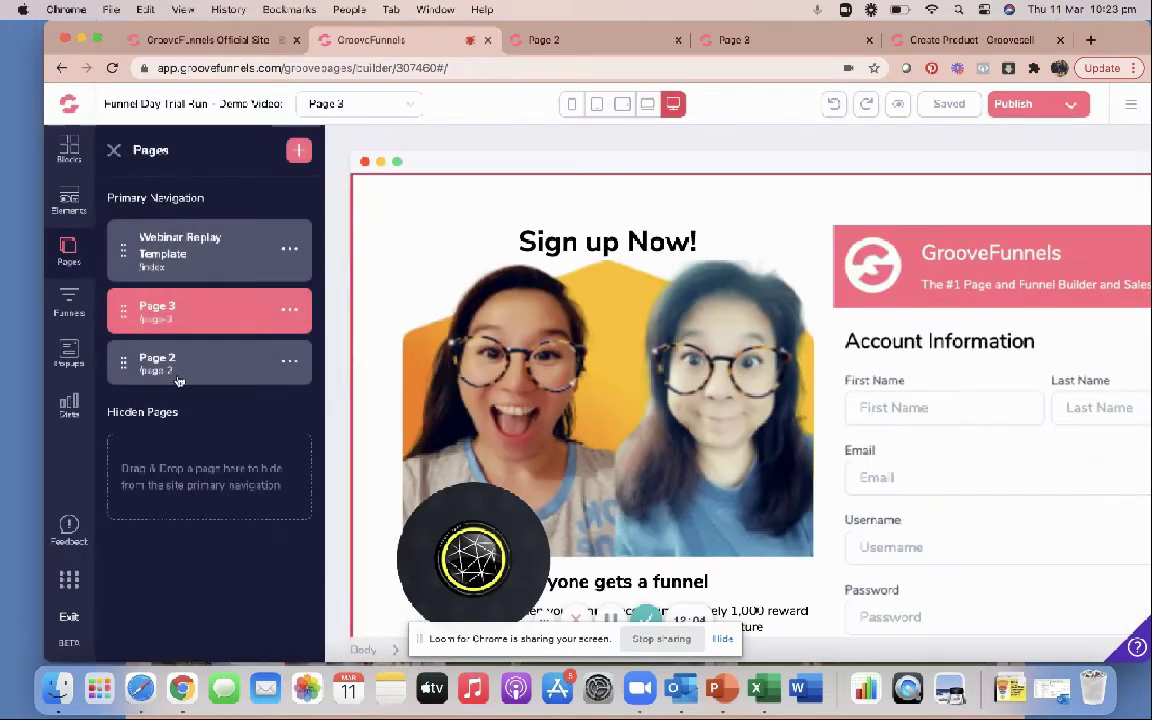
{"action": "left_click", "coordinate": [724, 41]}
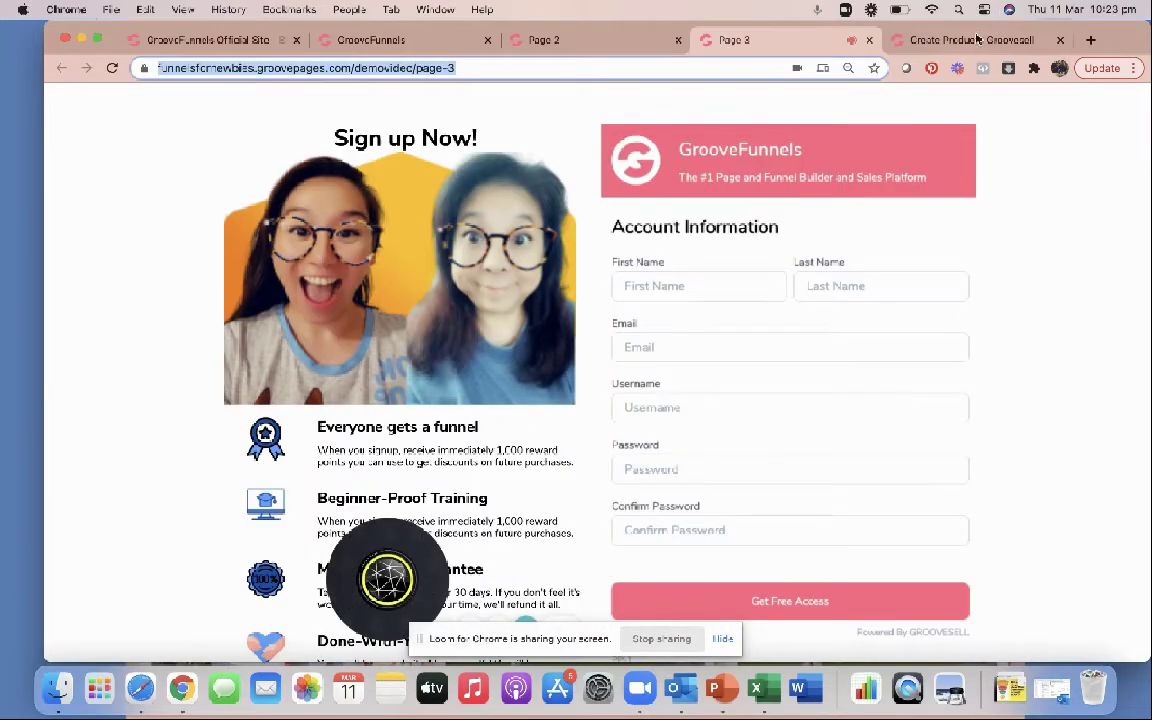
Save the product's contents settings in GrooveSell and exclude Address, City And Postal Code, Phone and Company from the checkout form fields.
{"action": "left_click", "coordinate": [902, 32]}
{"action": "left_click", "coordinate": [976, 156]}
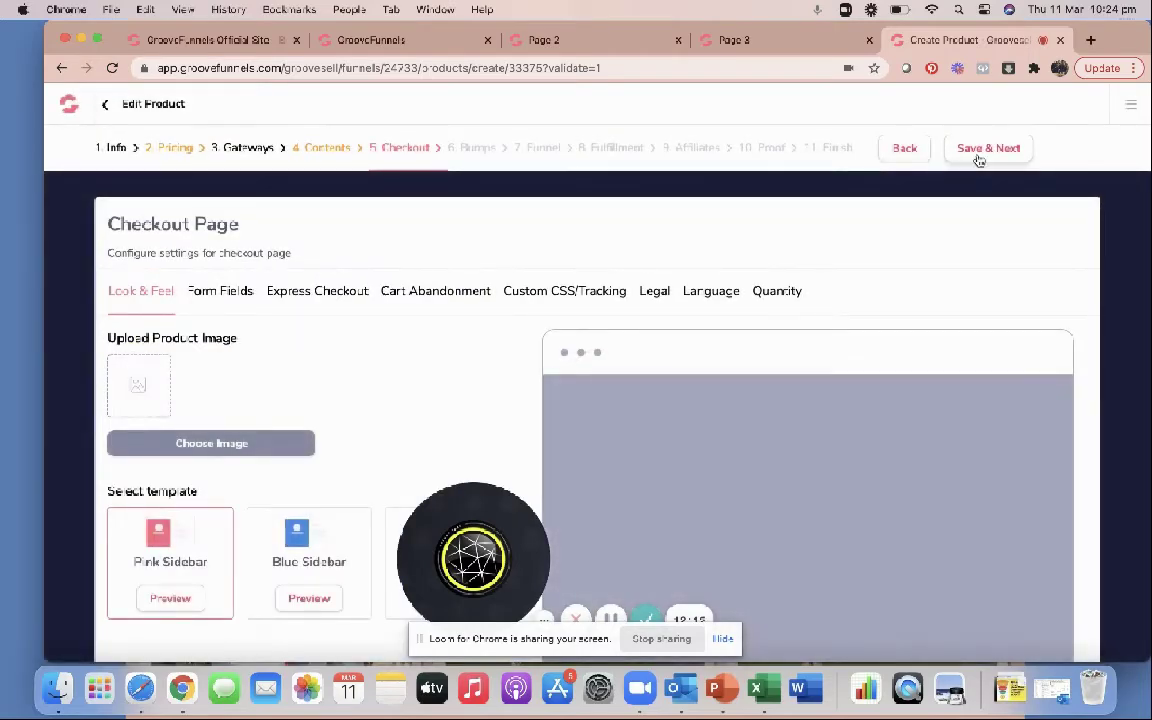
{"action": "left_click", "coordinate": [238, 298]}
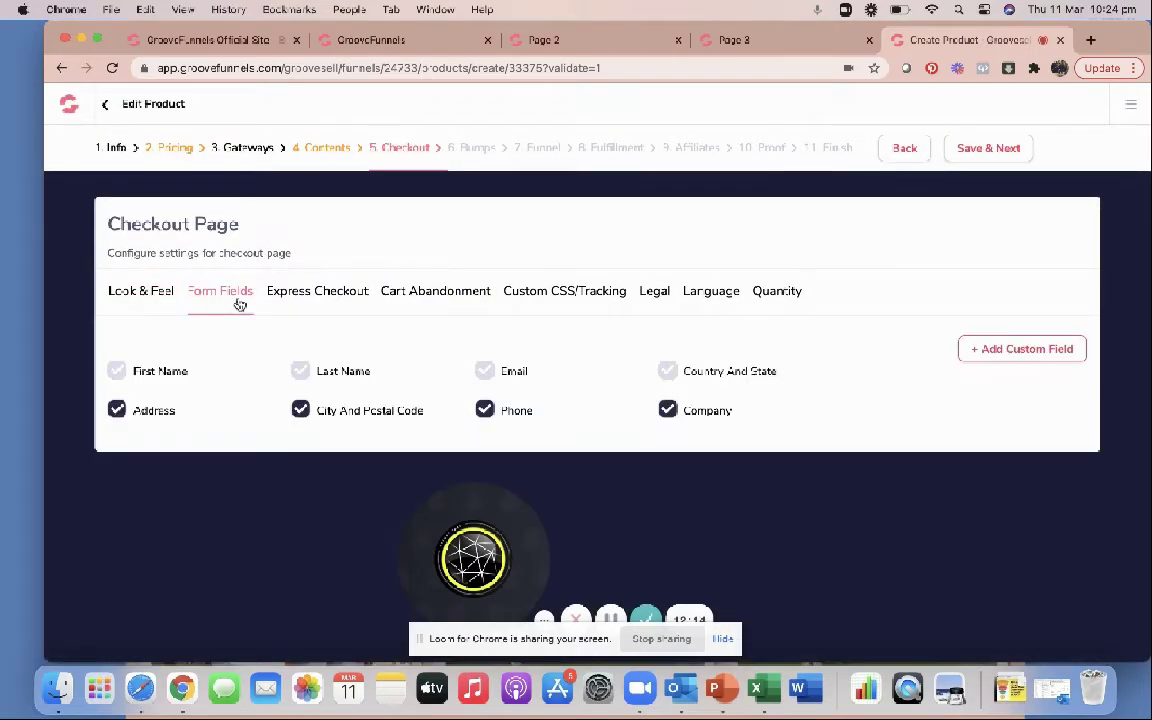
{"action": "left_click", "coordinate": [117, 417]}
{"action": "left_click", "coordinate": [305, 411]}
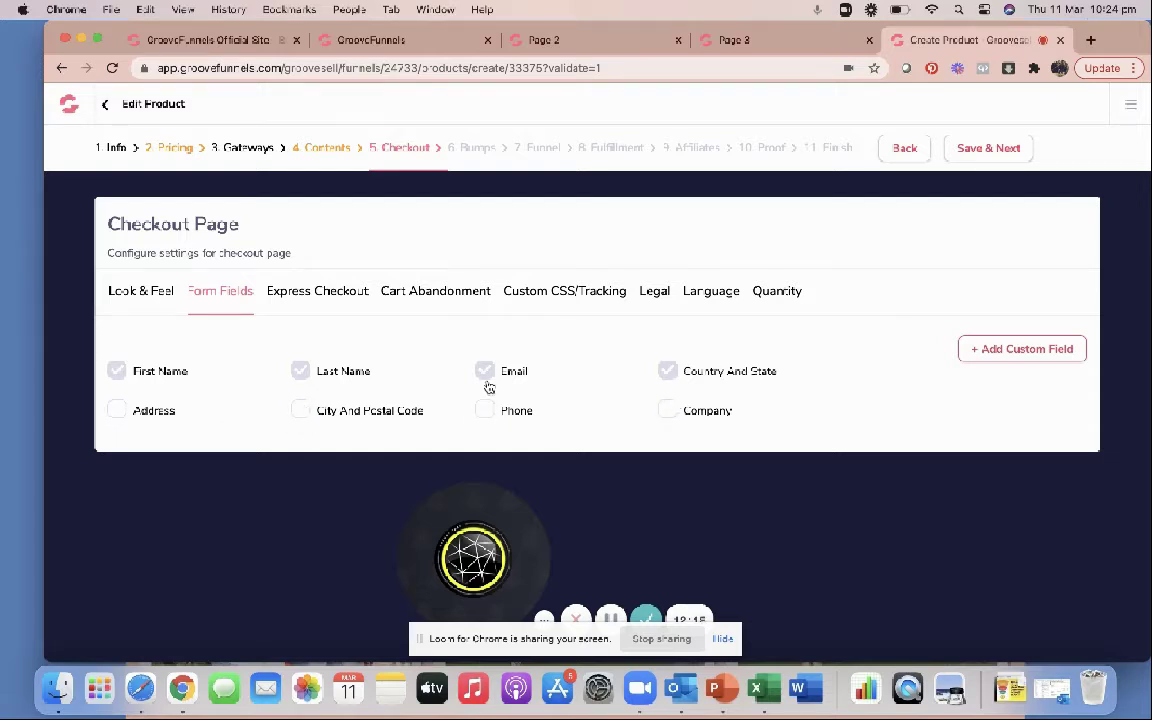
Set the product's Express Checkout to one-click confirmation and recheck the checkout page's Look & Feel settings.
{"action": "left_click", "coordinate": [339, 298]}
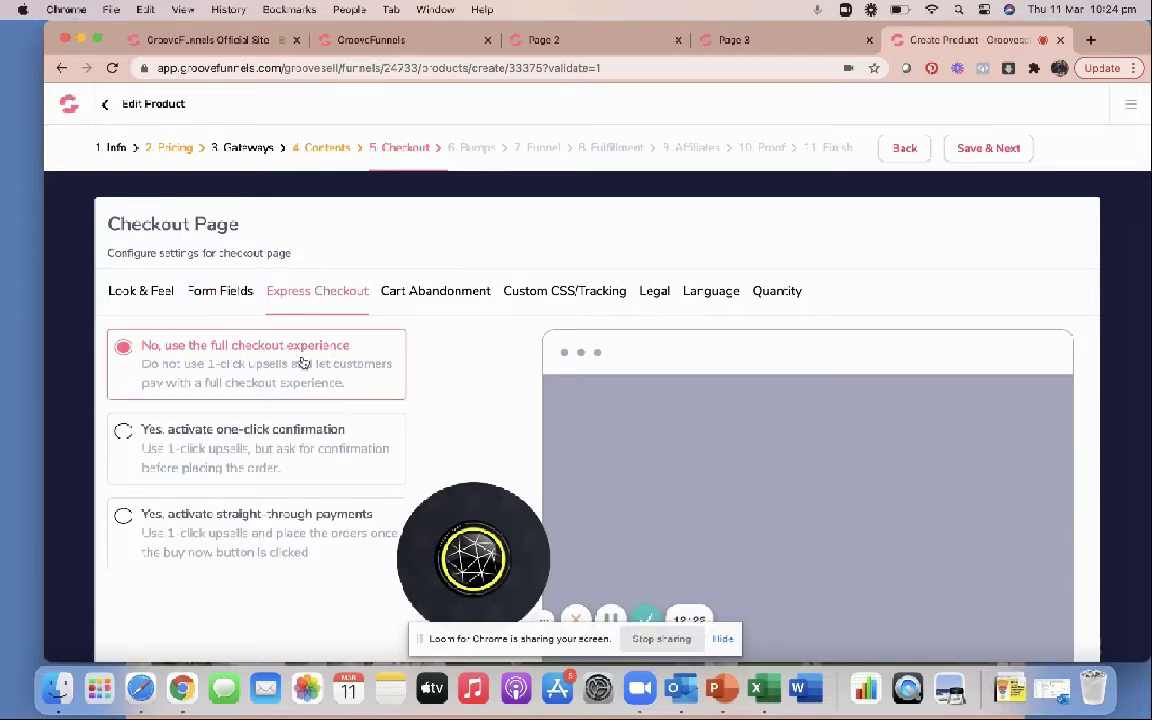
{"action": "left_click", "coordinate": [124, 434]}
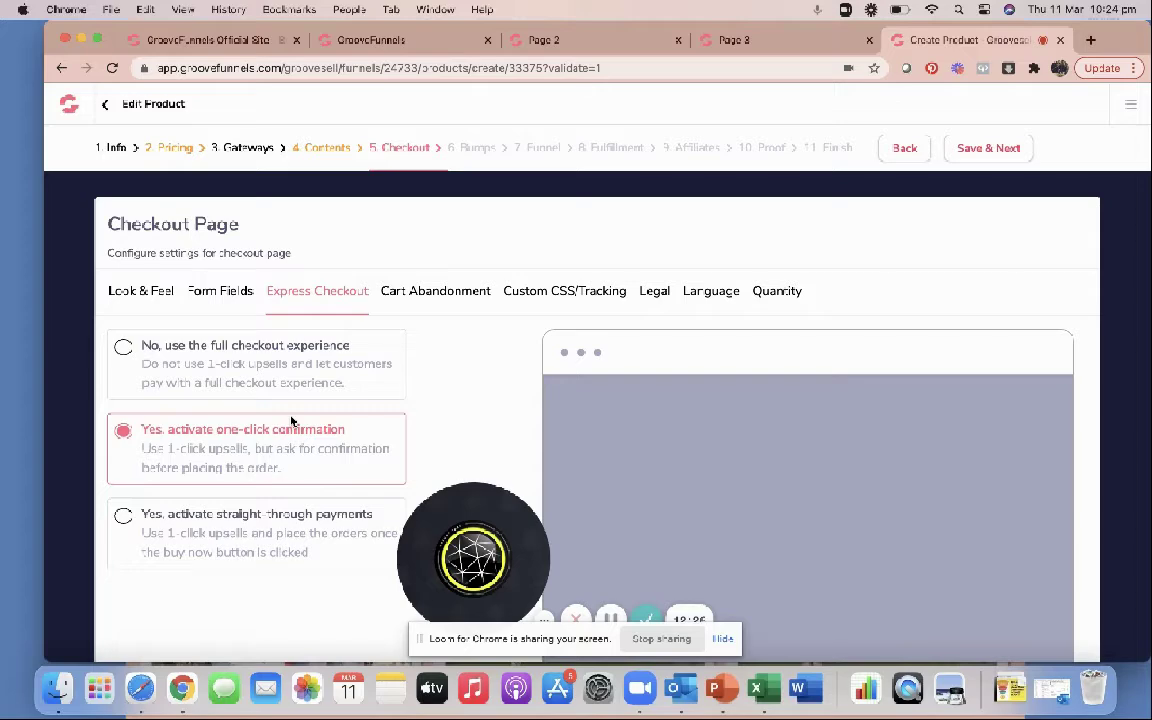
{"action": "scroll", "coordinate": [291, 421], "scroll_direction": "down", "scroll_amount": 2}
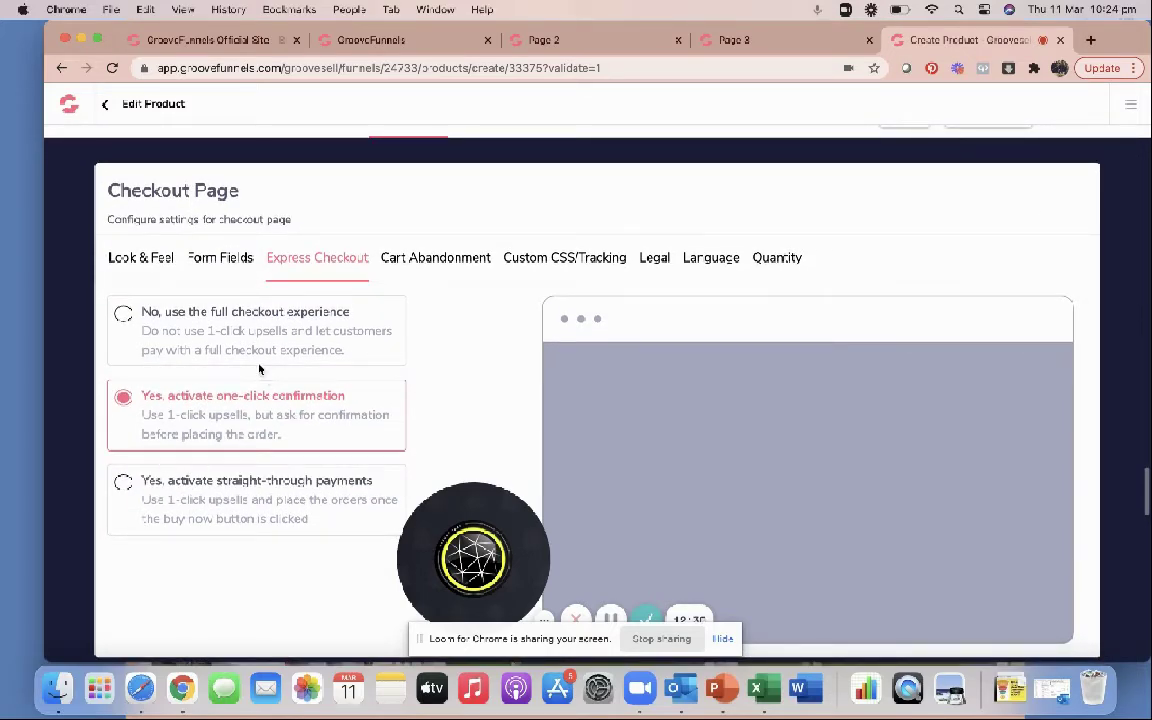
{"action": "left_click", "coordinate": [124, 484]}
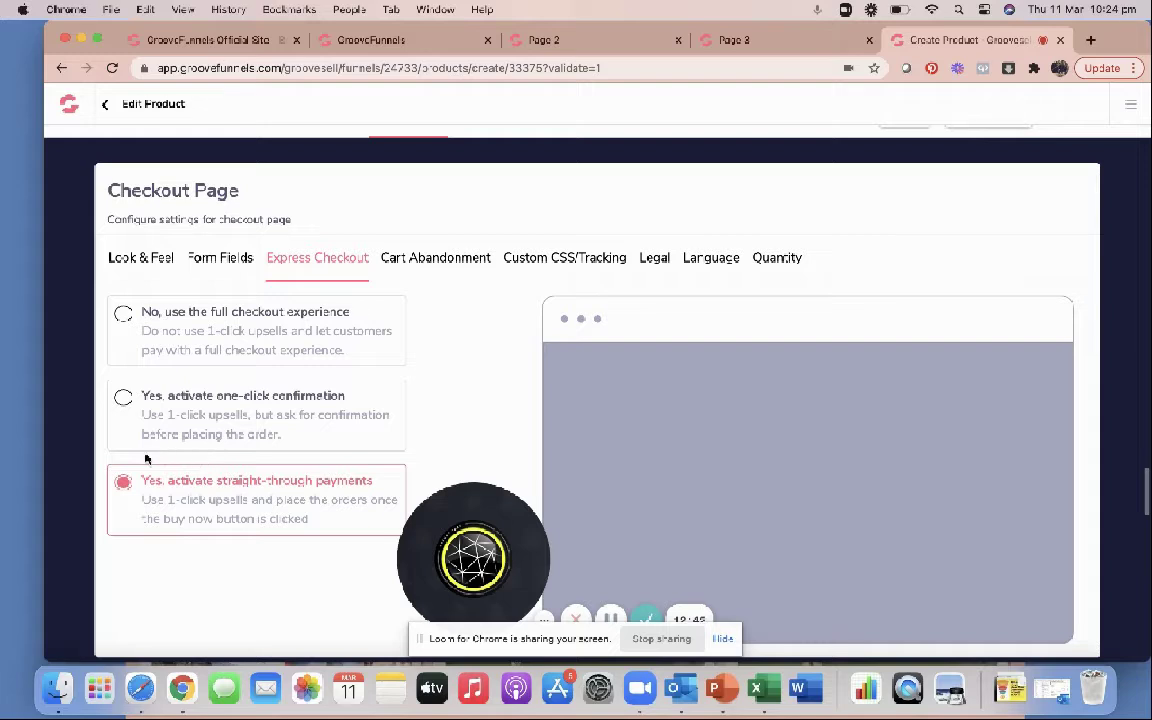
{"action": "left_click", "coordinate": [125, 398]}
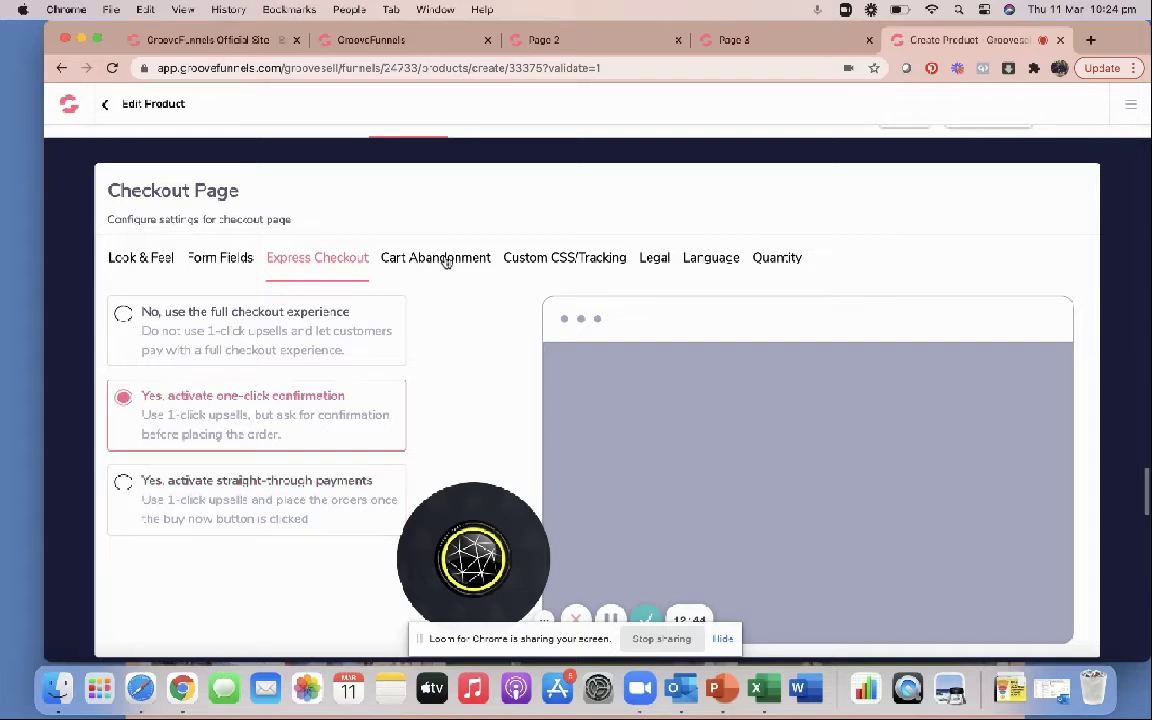
{"action": "left_click", "coordinate": [210, 262]}
{"action": "left_click", "coordinate": [141, 258]}
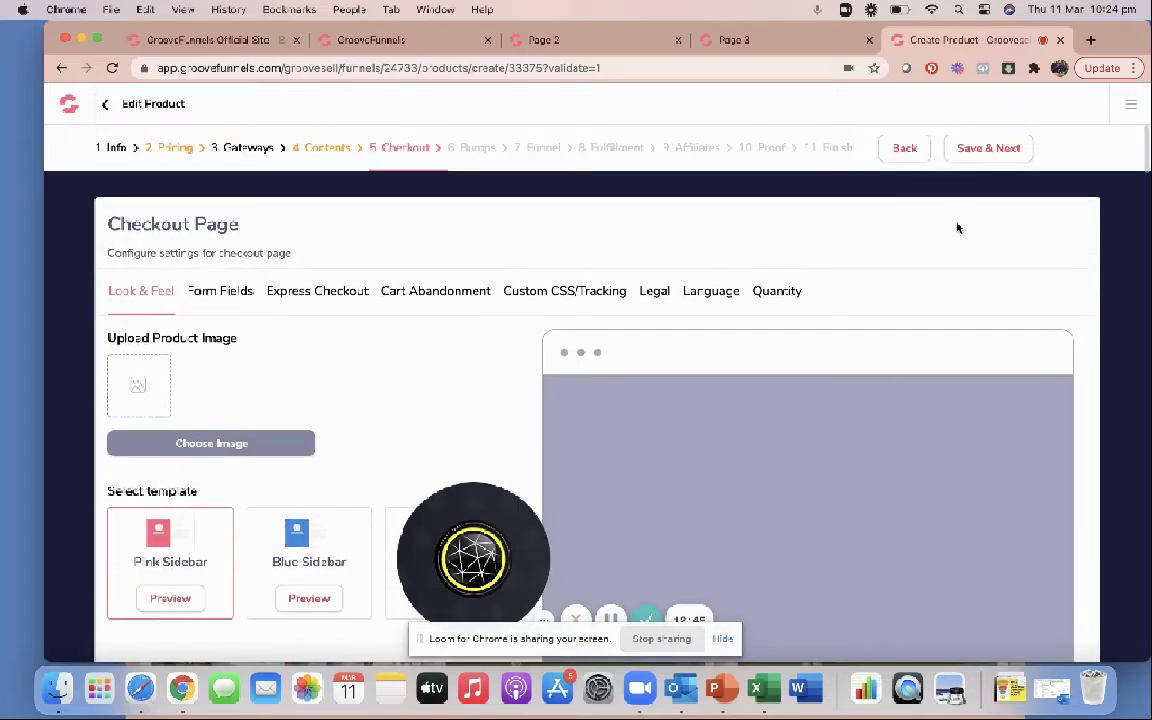
Save the checkout and order bump settings without a bump offer, and save the post-transaction type as Thank You Page.
{"action": "left_click", "coordinate": [970, 147]}
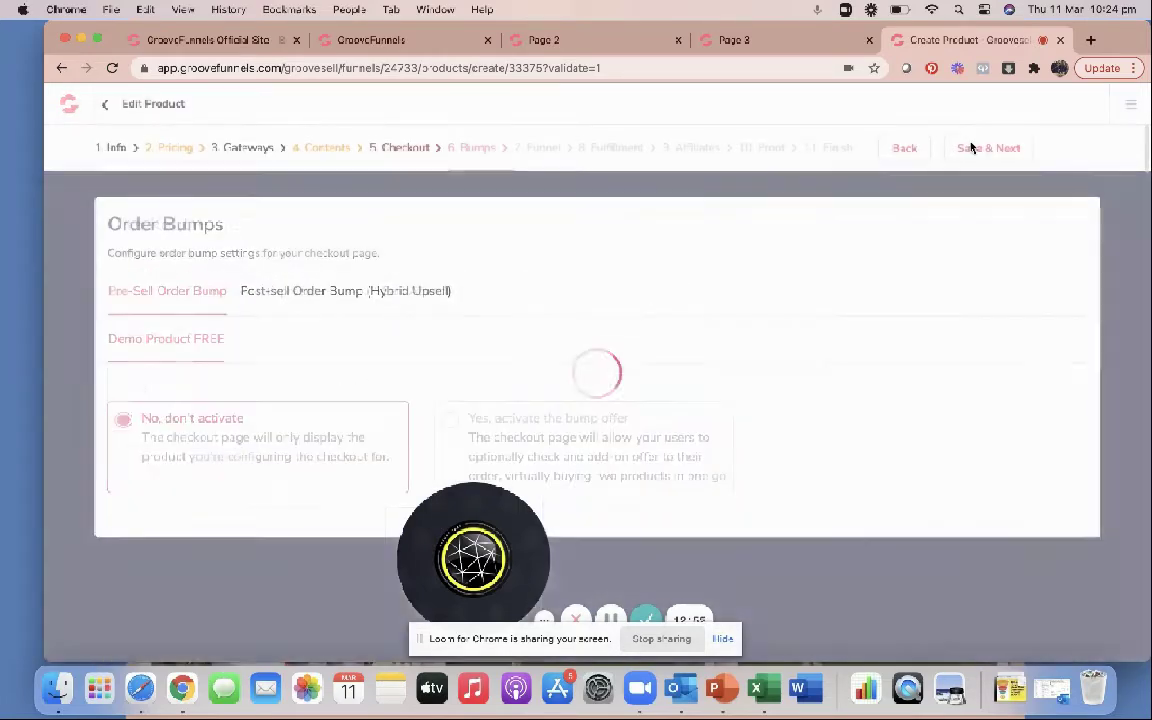
{"action": "left_click", "coordinate": [971, 149]}
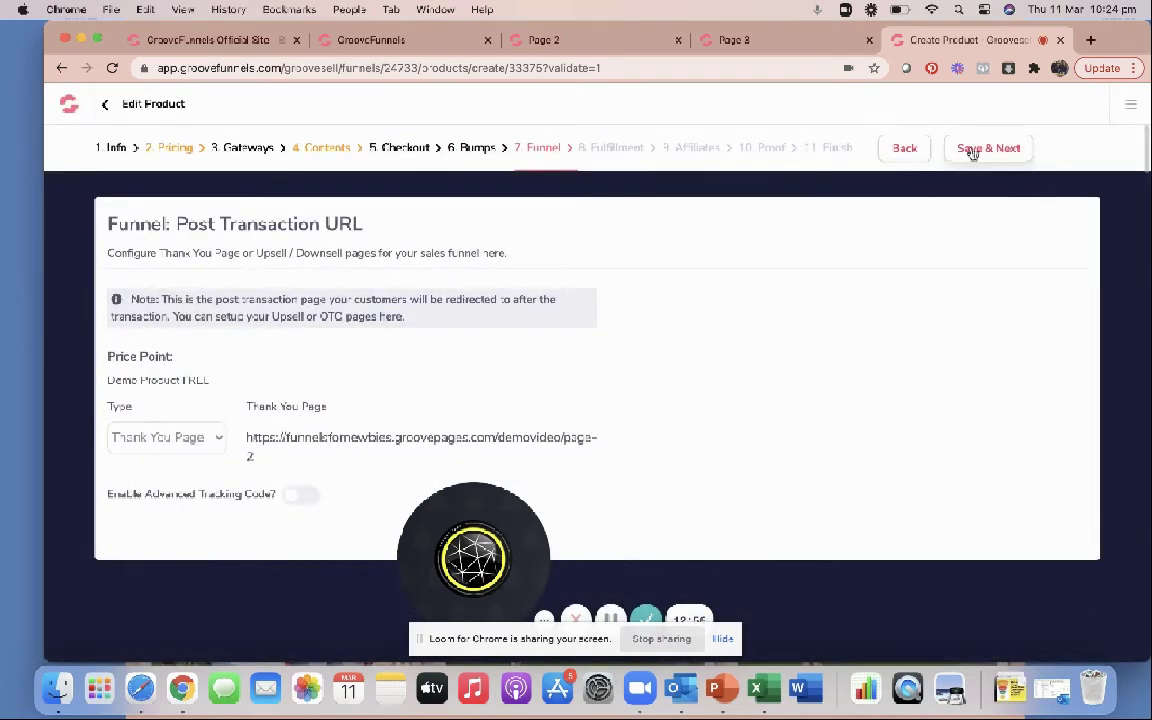
{"action": "left_click", "coordinate": [218, 446]}
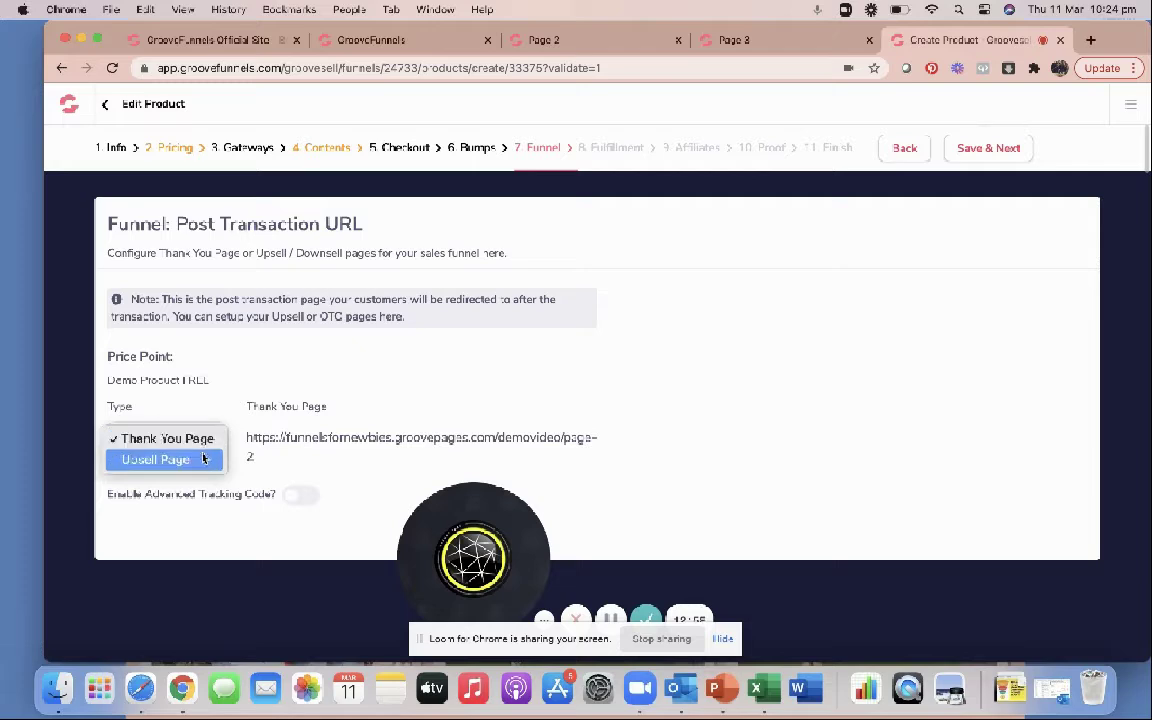
{"action": "left_click", "coordinate": [206, 439]}
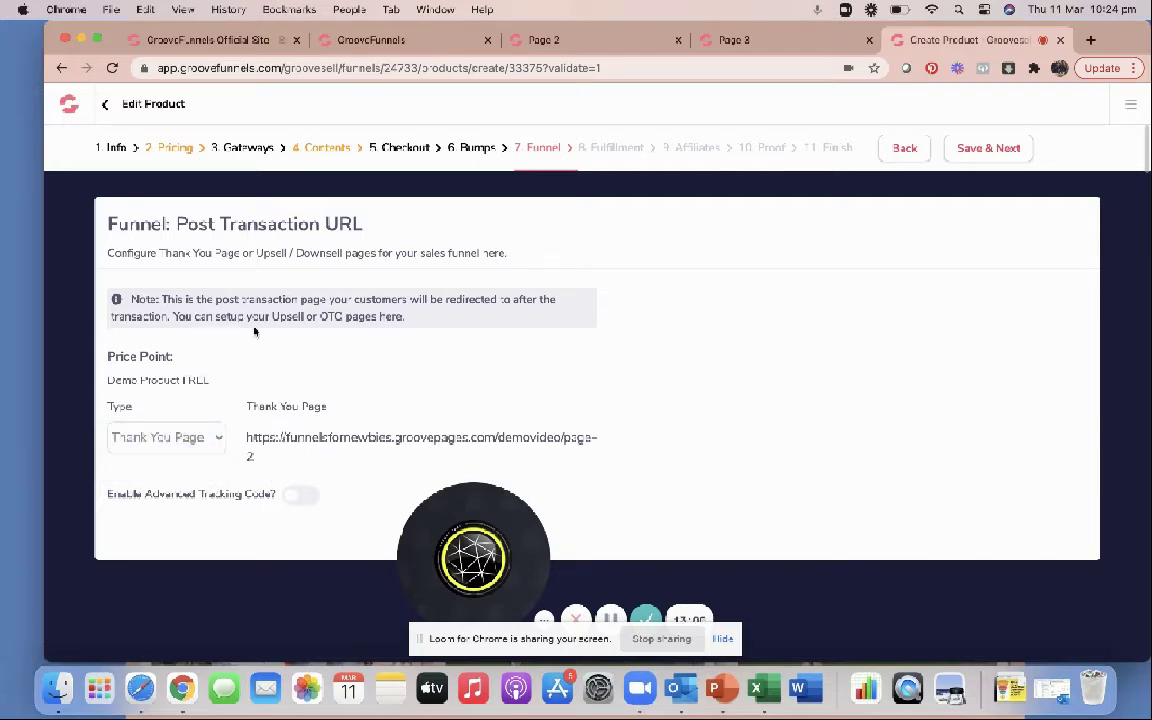
{"action": "left_click", "coordinate": [968, 148]}
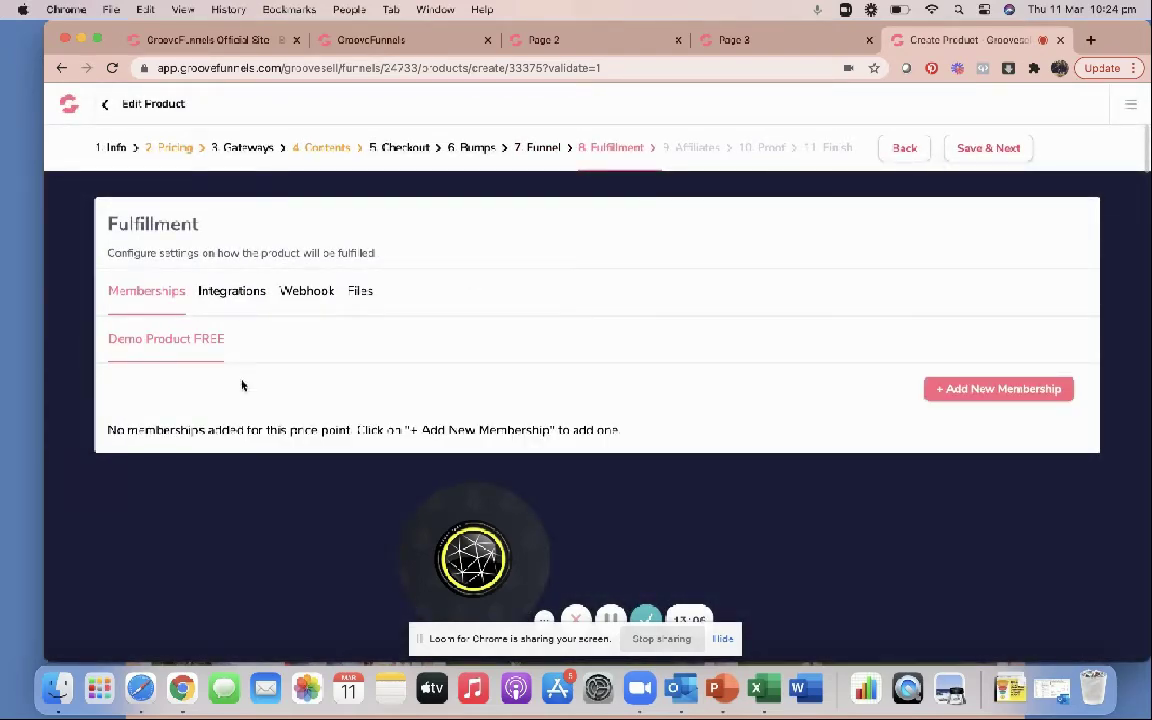
Add the Pre-Training Funnel Day Membership with Standard access level to the product's fulfillment.
{"action": "left_click", "coordinate": [965, 390]}
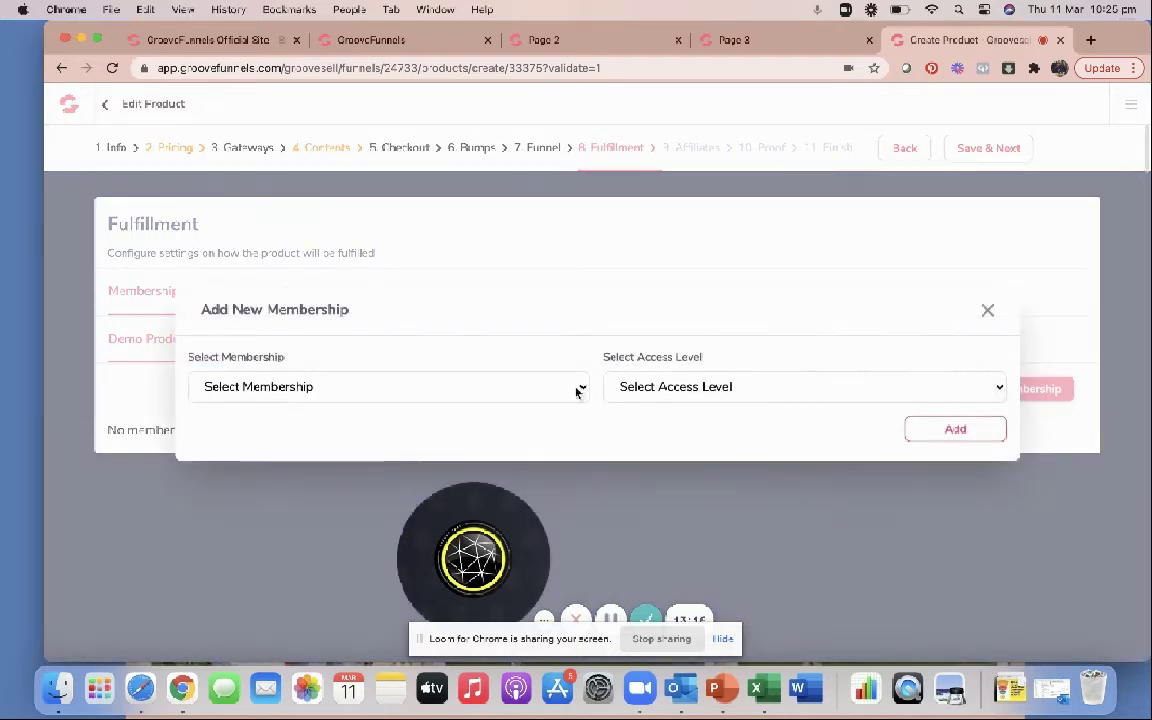
{"action": "left_click", "coordinate": [577, 391]}
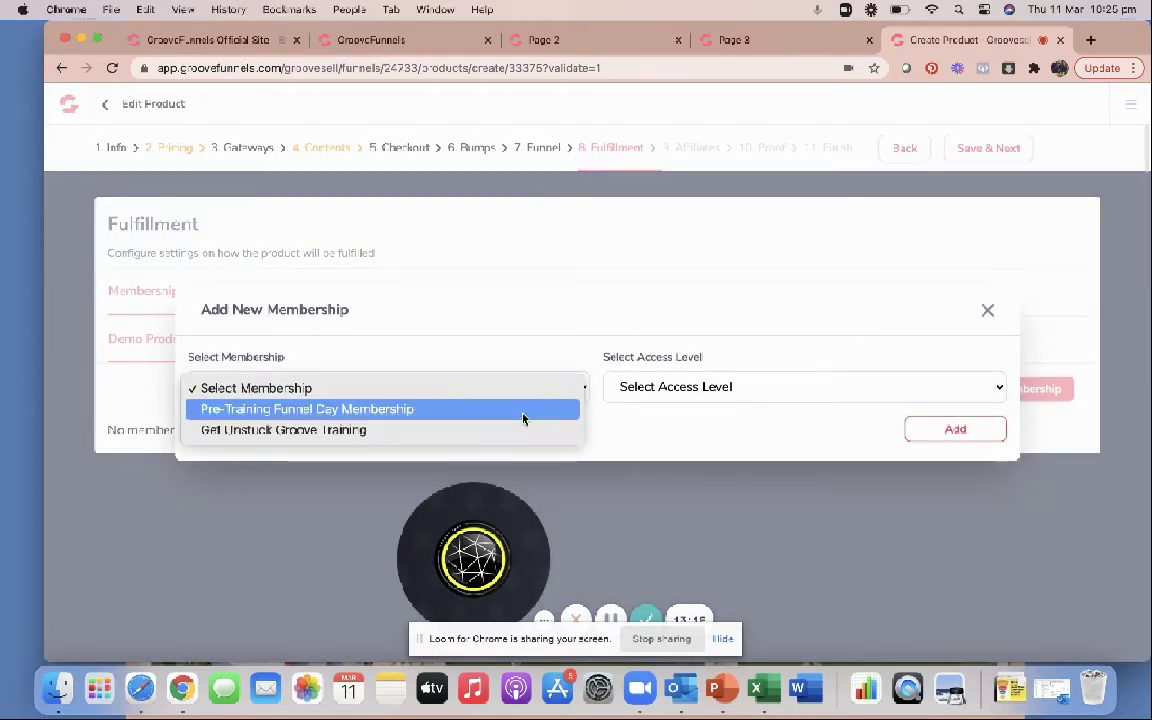
{"action": "left_click", "coordinate": [522, 418]}
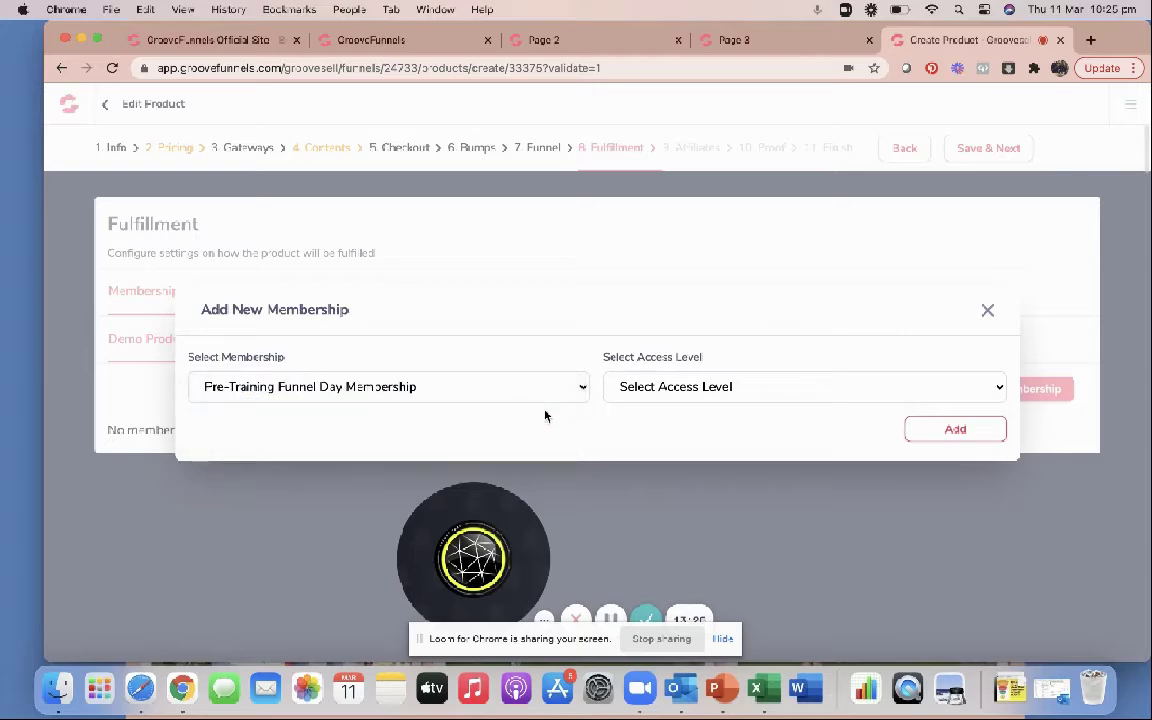
{"action": "left_click", "coordinate": [653, 388]}
{"action": "left_click", "coordinate": [653, 408]}
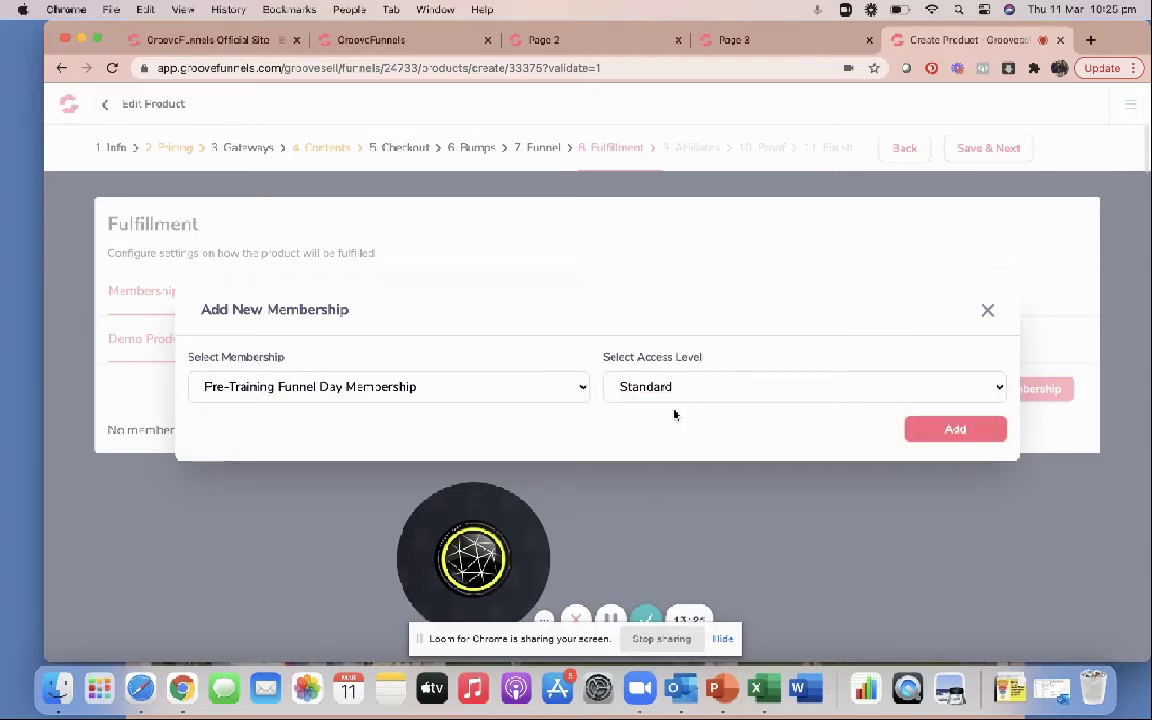
{"action": "left_click", "coordinate": [932, 428]}
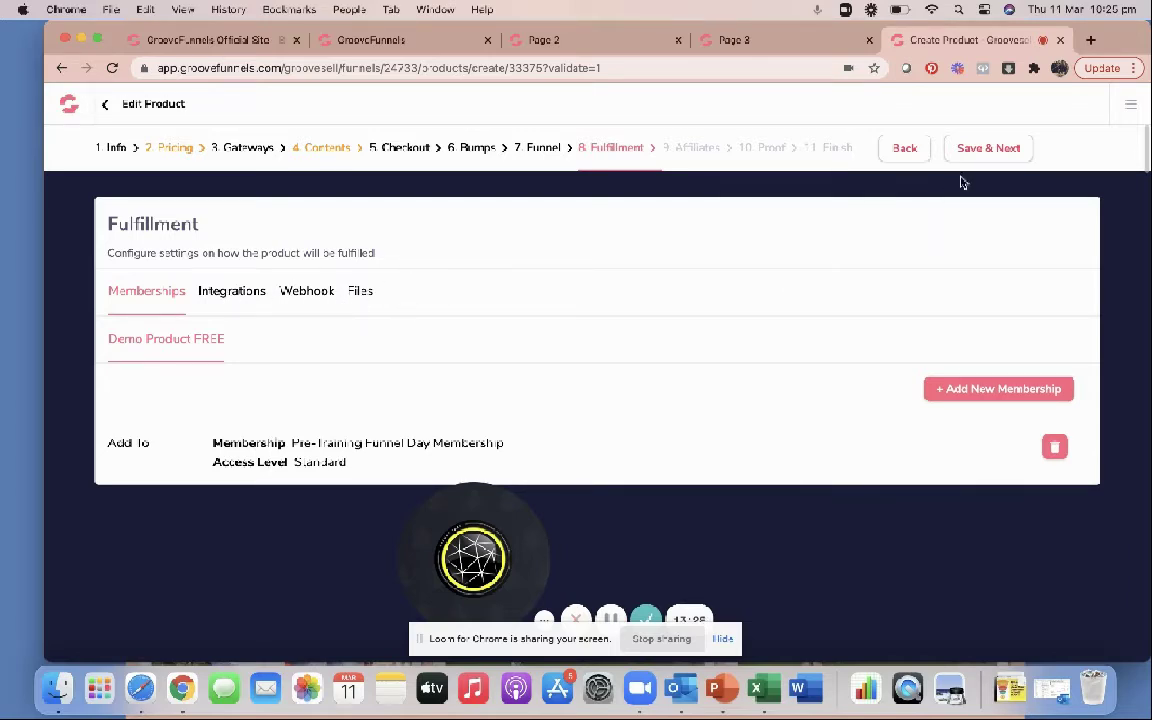
Save the fulfillment, finish the product setup with no affiliate program and no proof widgets, and exit to the product list.
{"action": "left_click", "coordinate": [985, 150]}
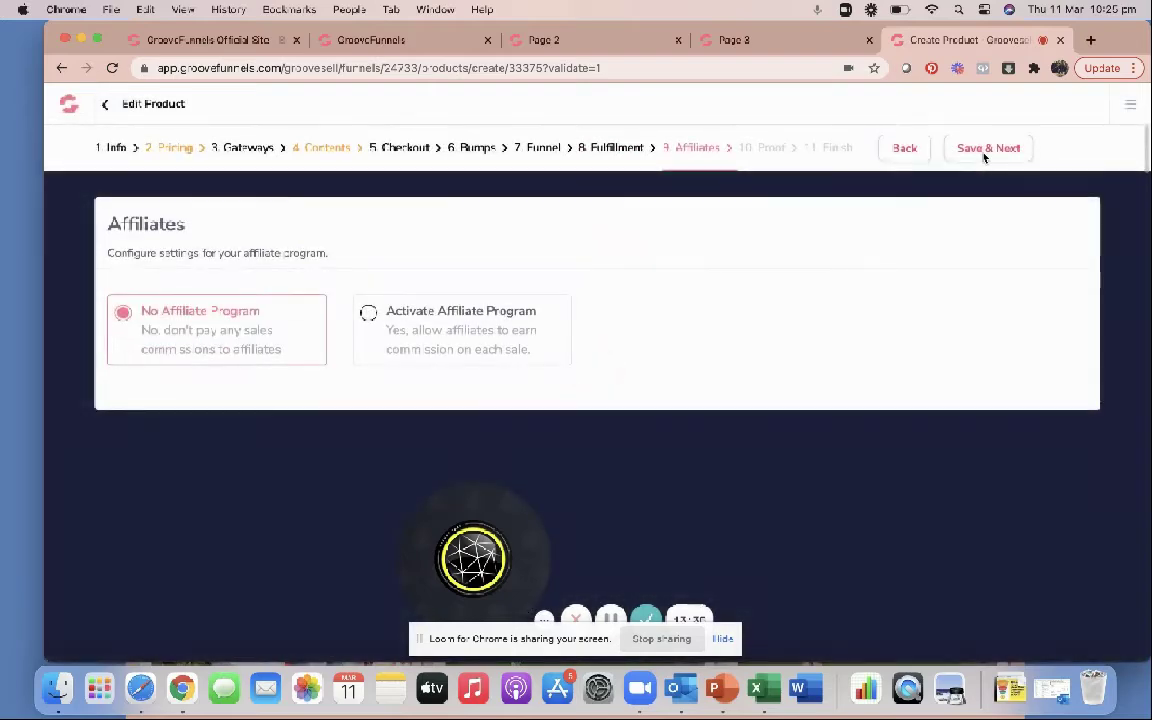
{"action": "left_click", "coordinate": [983, 150]}
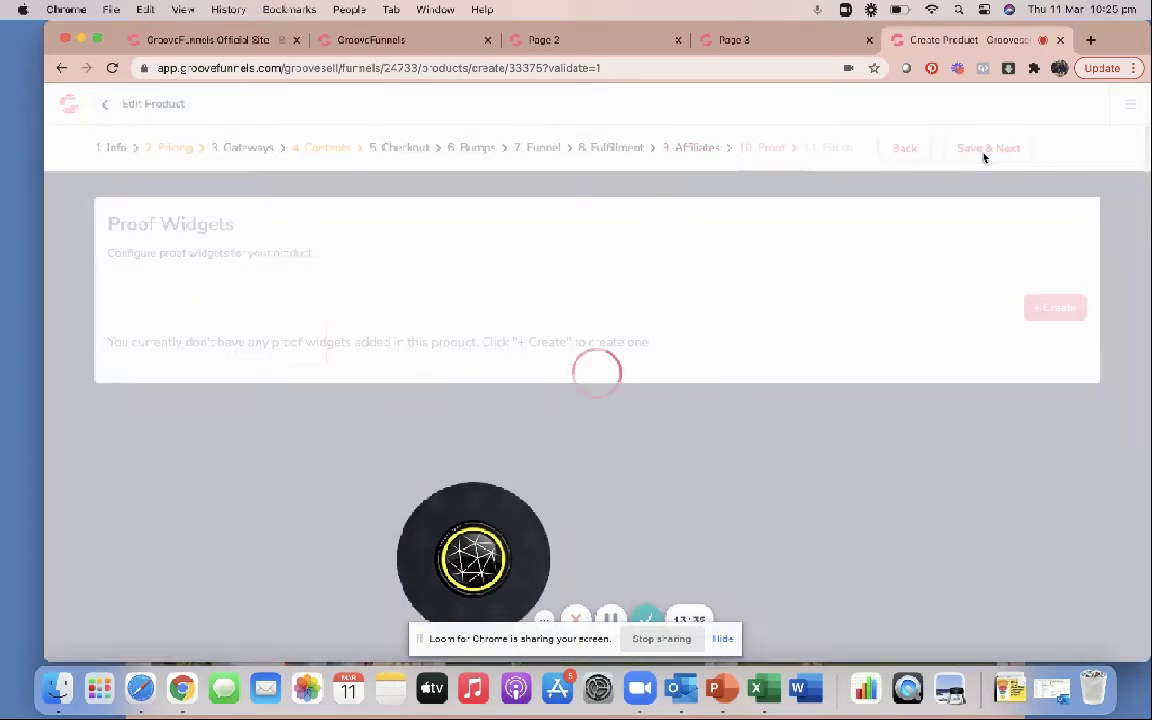
{"action": "left_click", "coordinate": [983, 150]}
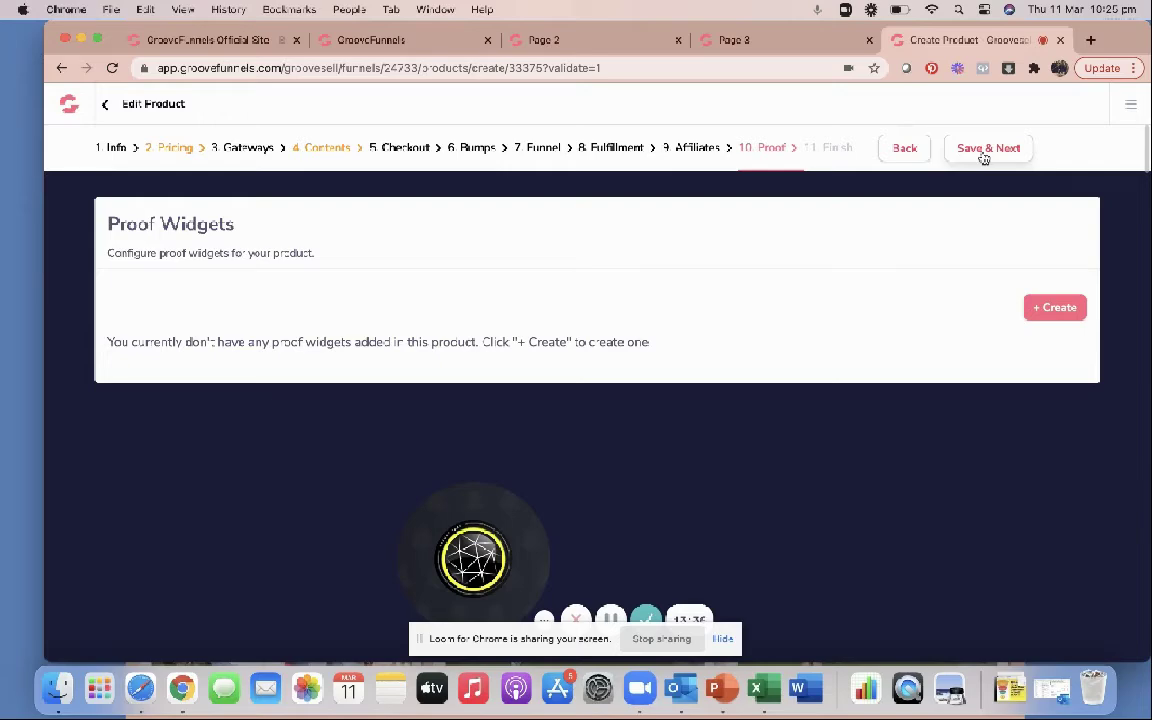
{"action": "left_click", "coordinate": [988, 150]}
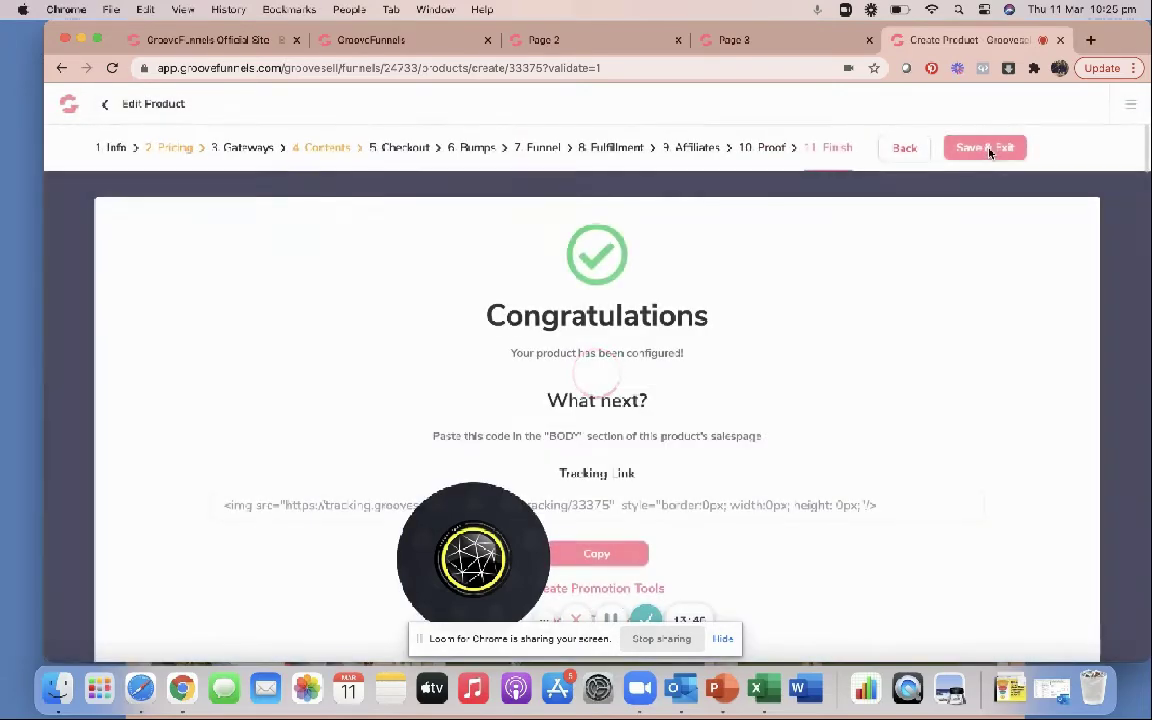
{"action": "left_click", "coordinate": [988, 150]}
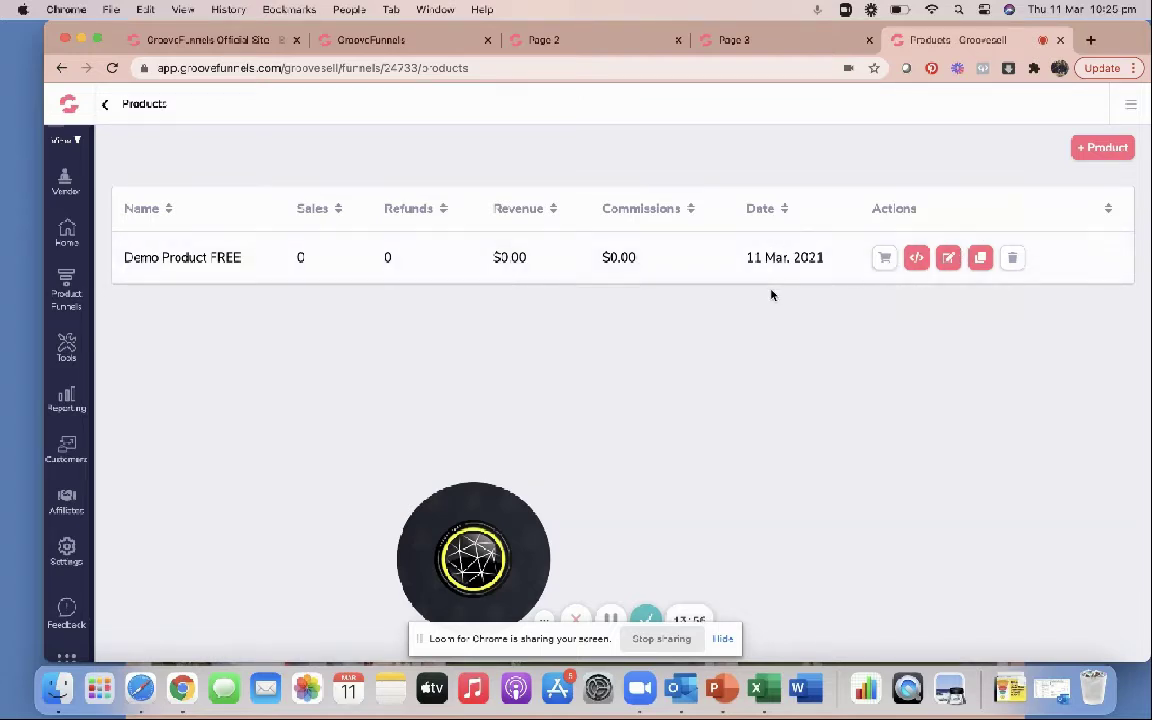
Make the Demo Product FREE funnel live with the subdomain demovideo.
{"action": "left_click", "coordinate": [66, 289]}
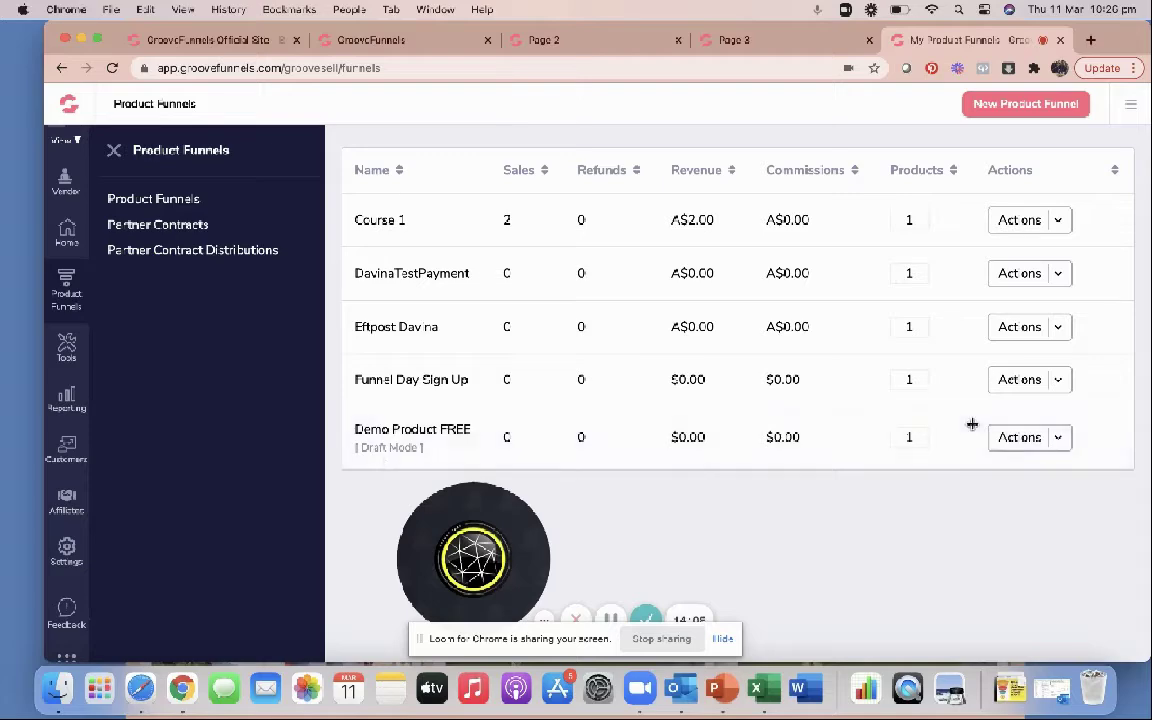
{"action": "left_click", "coordinate": [1059, 441]}
{"action": "scroll", "coordinate": [1045, 543], "scroll_direction": "down", "scroll_amount": 1}
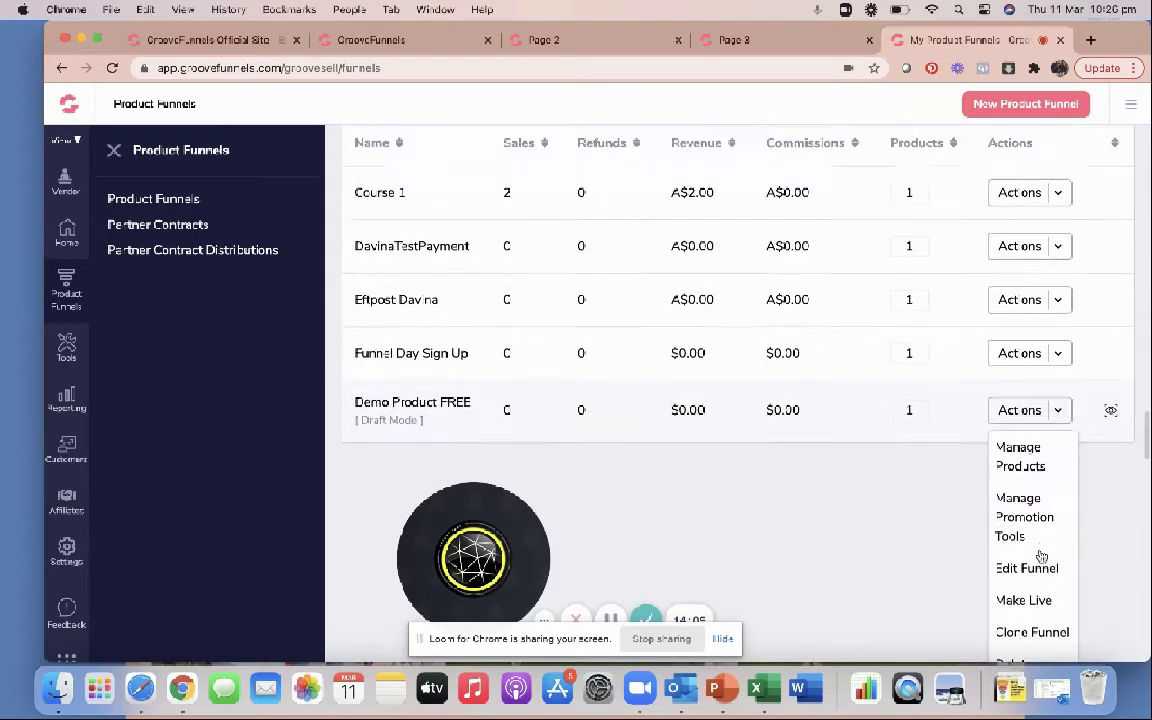
{"action": "left_click", "coordinate": [1028, 599]}
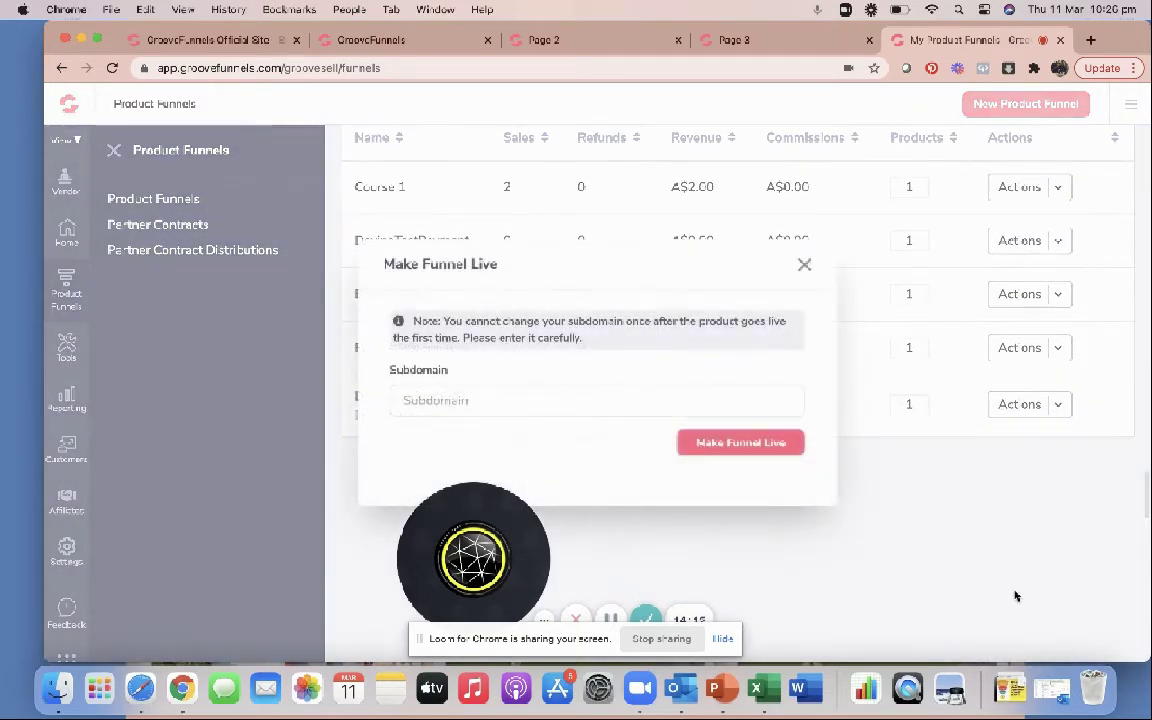
{"action": "left_click", "coordinate": [579, 408]}
{"action": "type", "text": "demovideo"}
{"action": "left_click", "coordinate": [750, 443]}
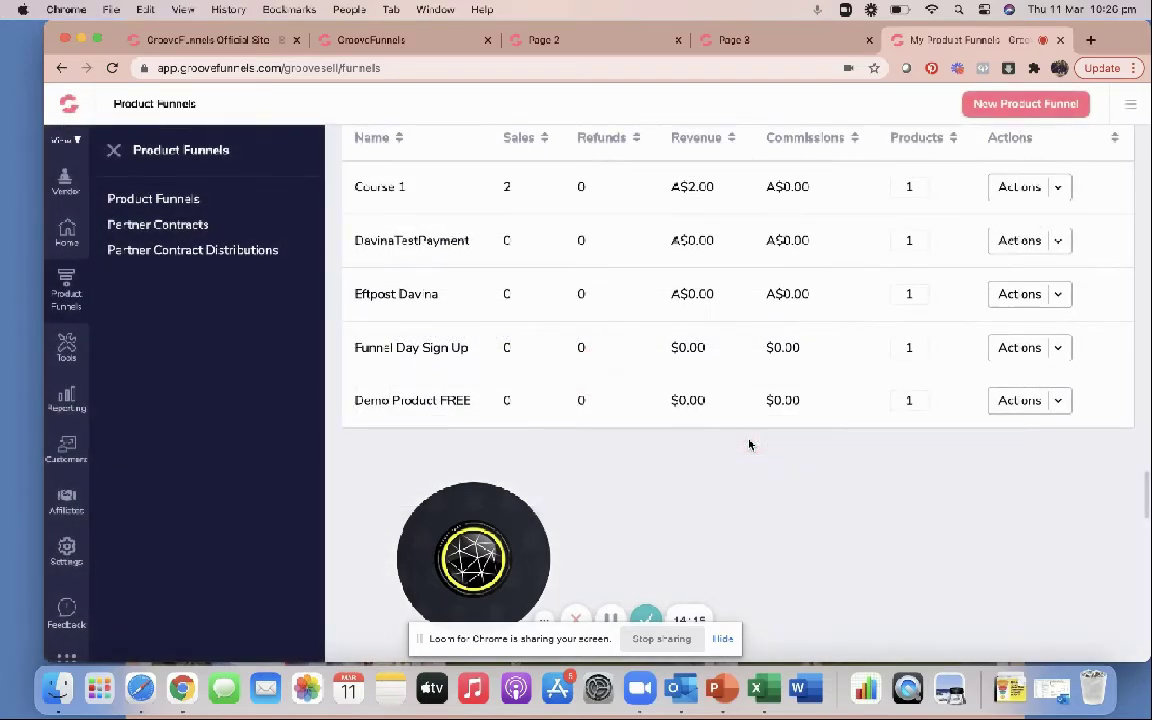
Look at the products inside the live Demo Product FREE funnel and return to the product funnels overview.
{"action": "left_click", "coordinate": [1000, 401]}
{"action": "scroll", "coordinate": [1020, 558], "scroll_direction": "down", "scroll_amount": 2}
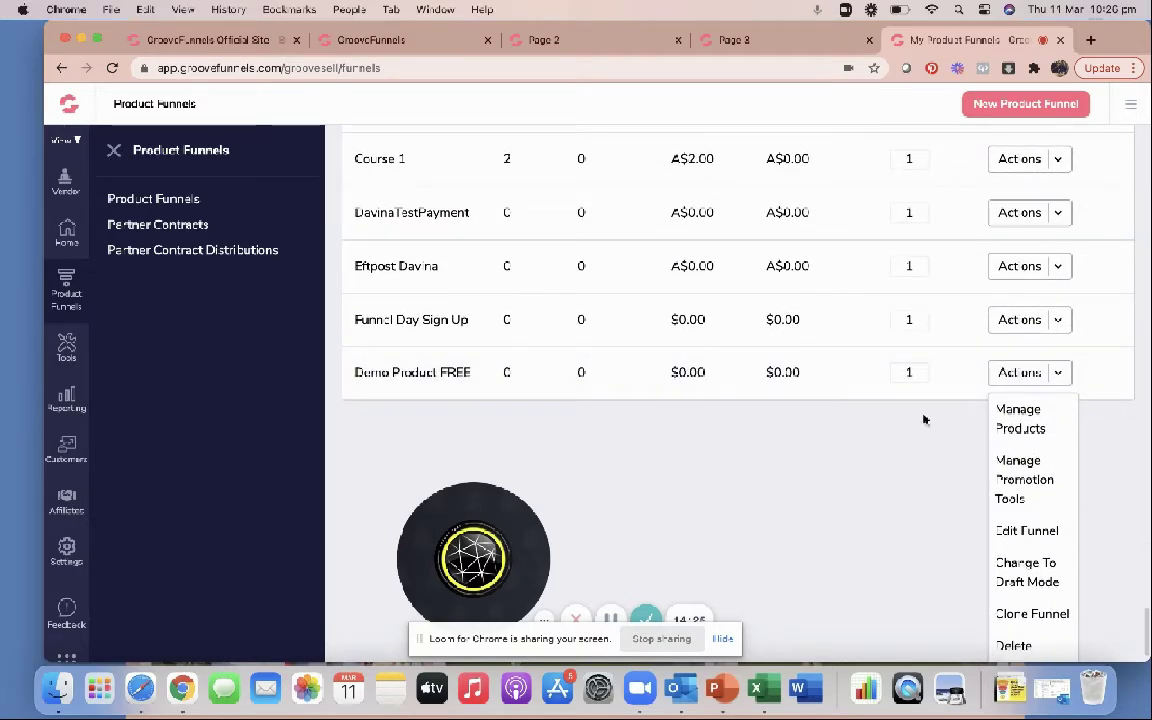
{"action": "left_click", "coordinate": [1008, 418]}
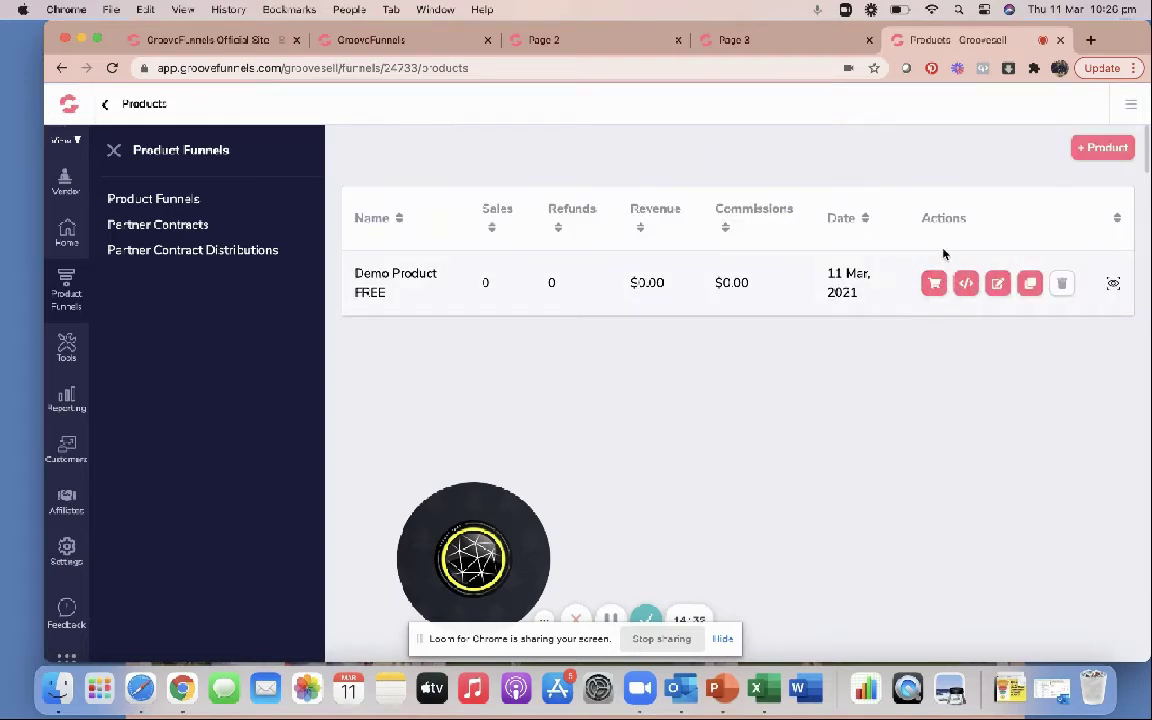
{"action": "left_click", "coordinate": [163, 204]}
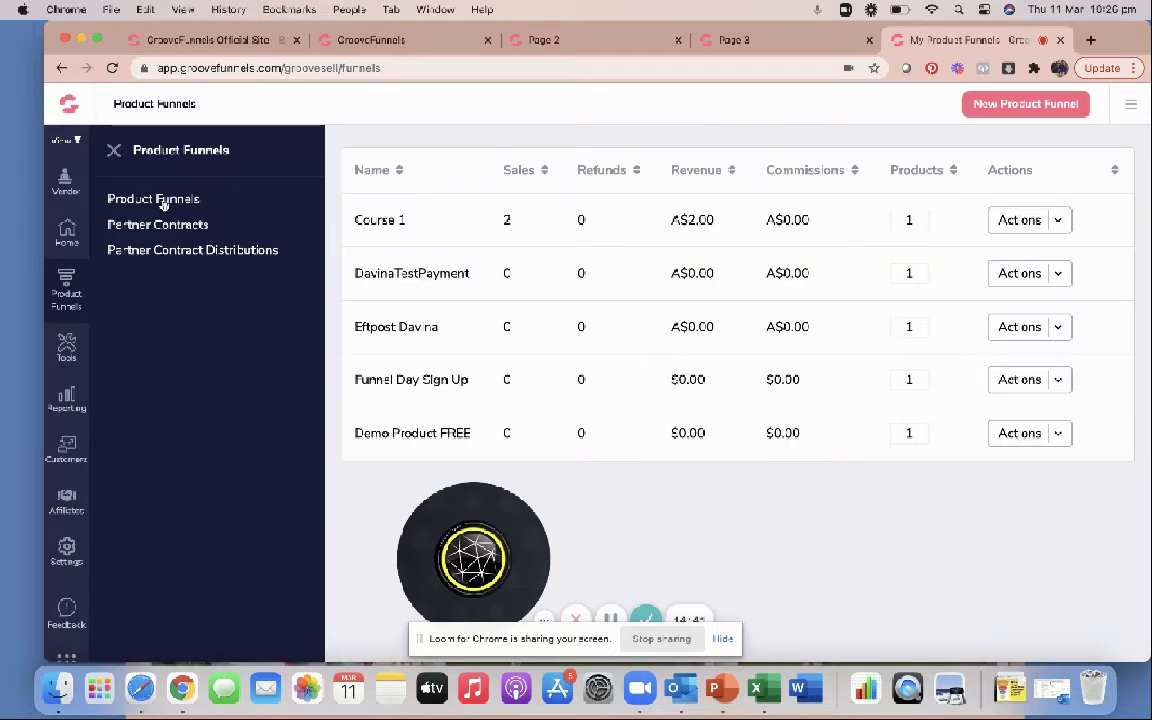
Check the actions available for the Demo Product FREE funnel, then switch back to Page 3 in the GroovePages builder.
{"action": "left_click", "coordinate": [1000, 433]}
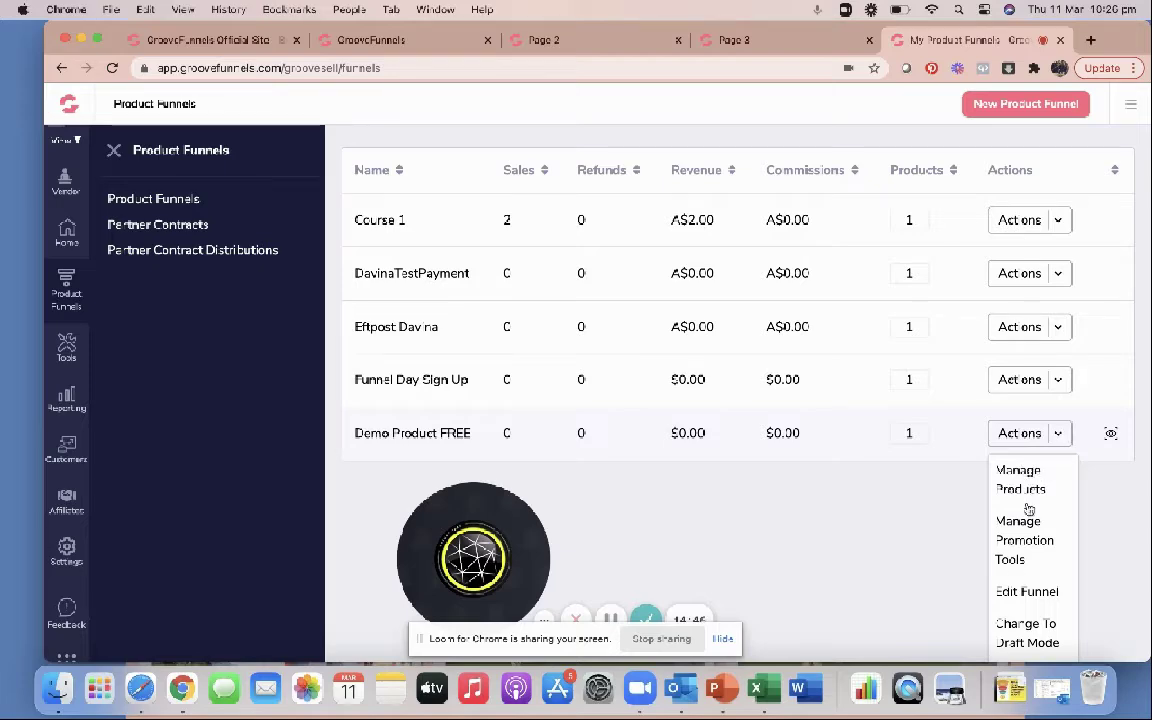
{"action": "scroll", "coordinate": [1028, 630], "scroll_direction": "down", "scroll_amount": 2}
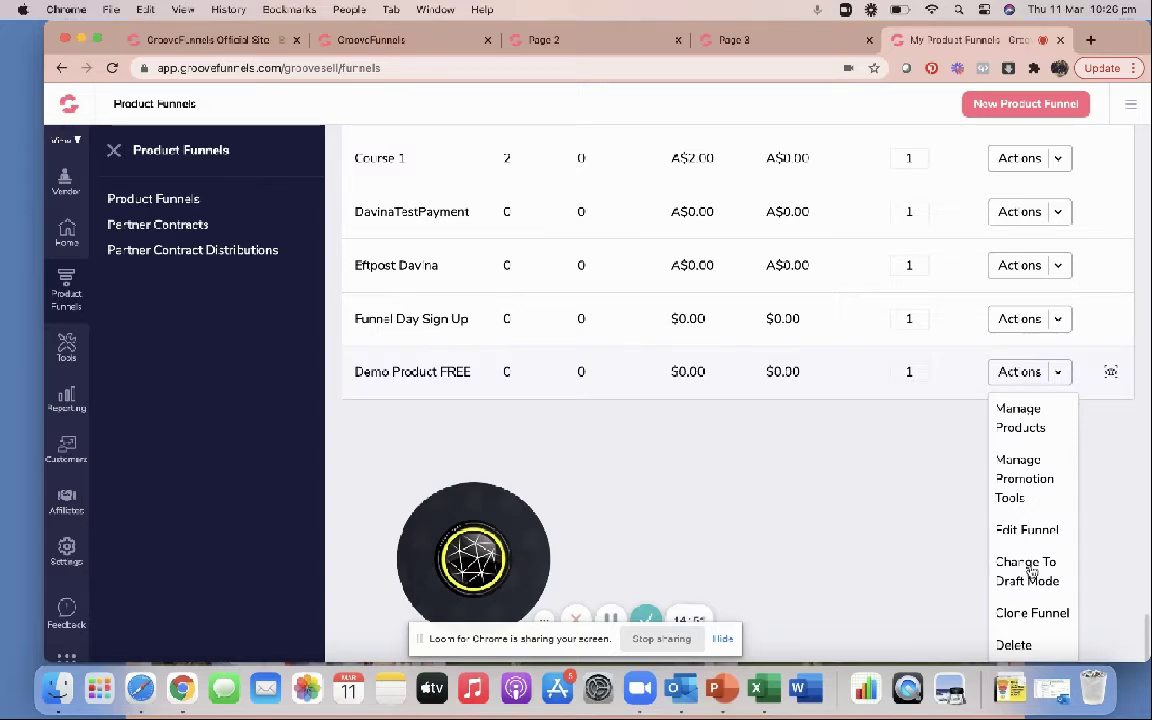
{"action": "left_click", "coordinate": [1012, 390]}
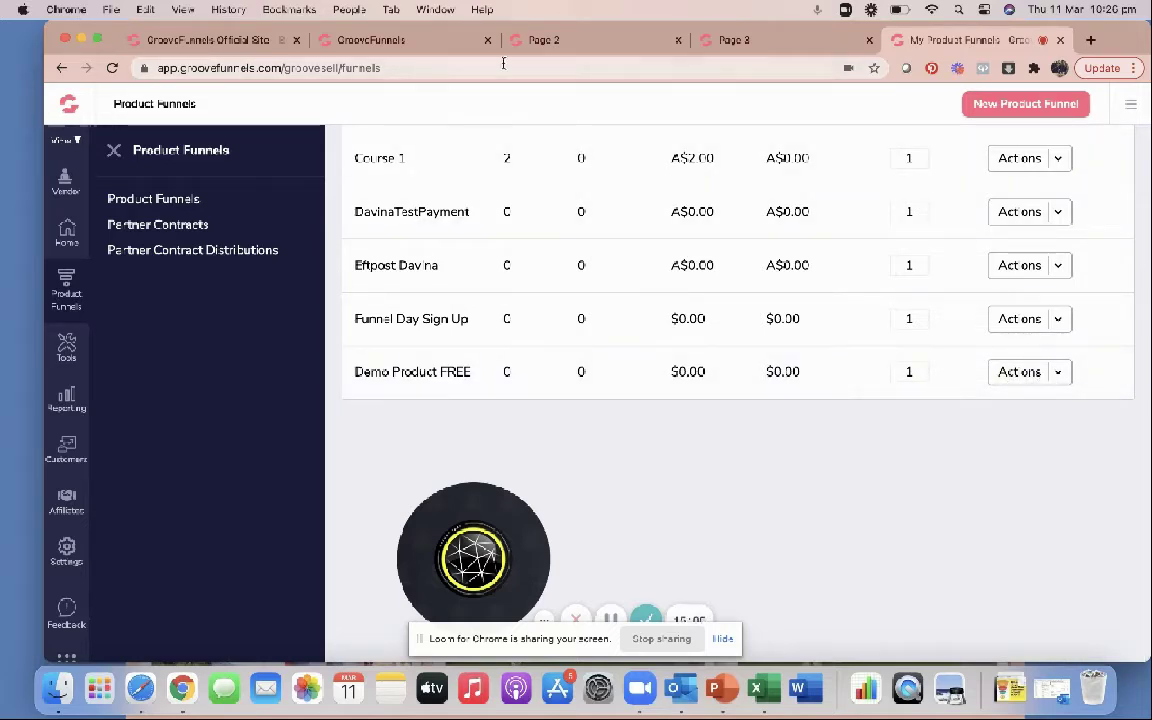
{"action": "left_click", "coordinate": [426, 52]}
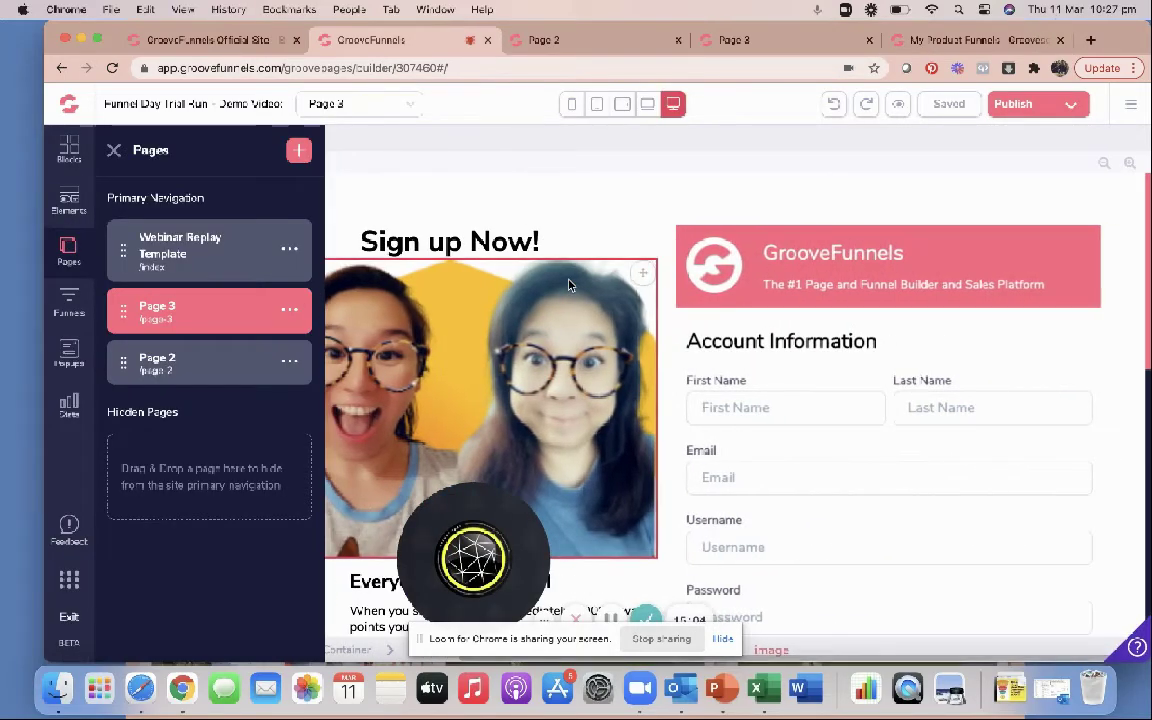
Delete the placeholder GrooveFunnels account information form beside the sign-up photo on Page 3.
{"action": "left_click", "coordinate": [115, 152]}
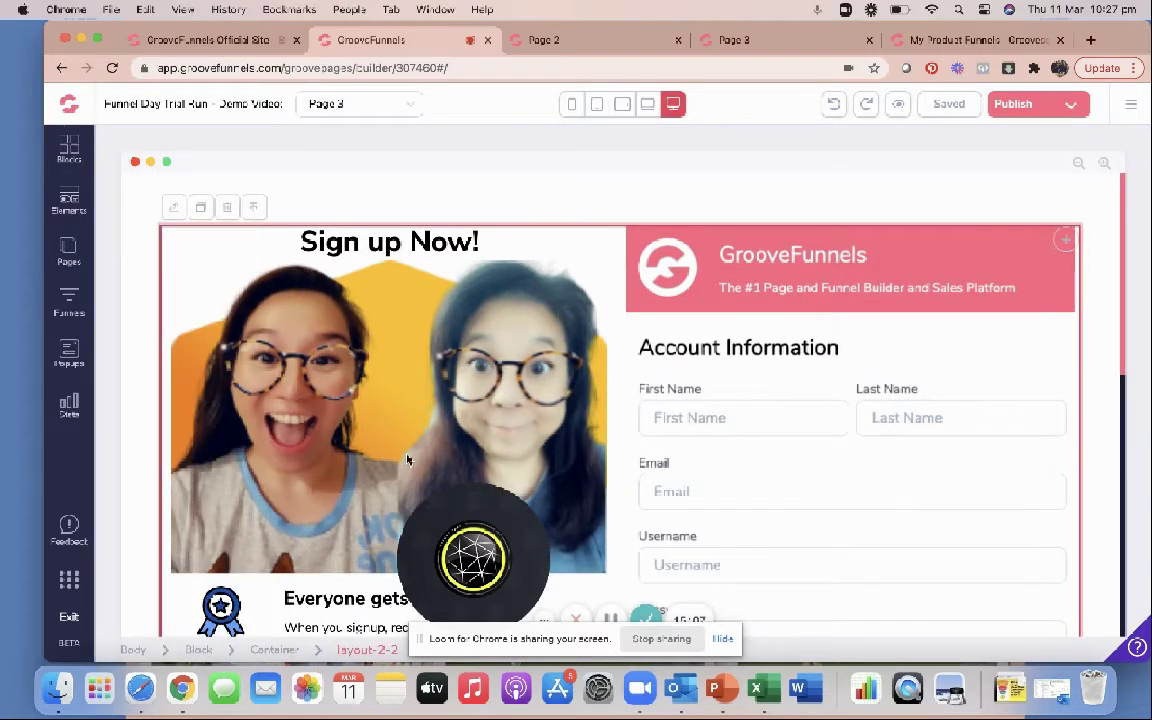
{"action": "left_click_drag", "start_coordinate": [463, 504], "coordinate": [118, 496]}
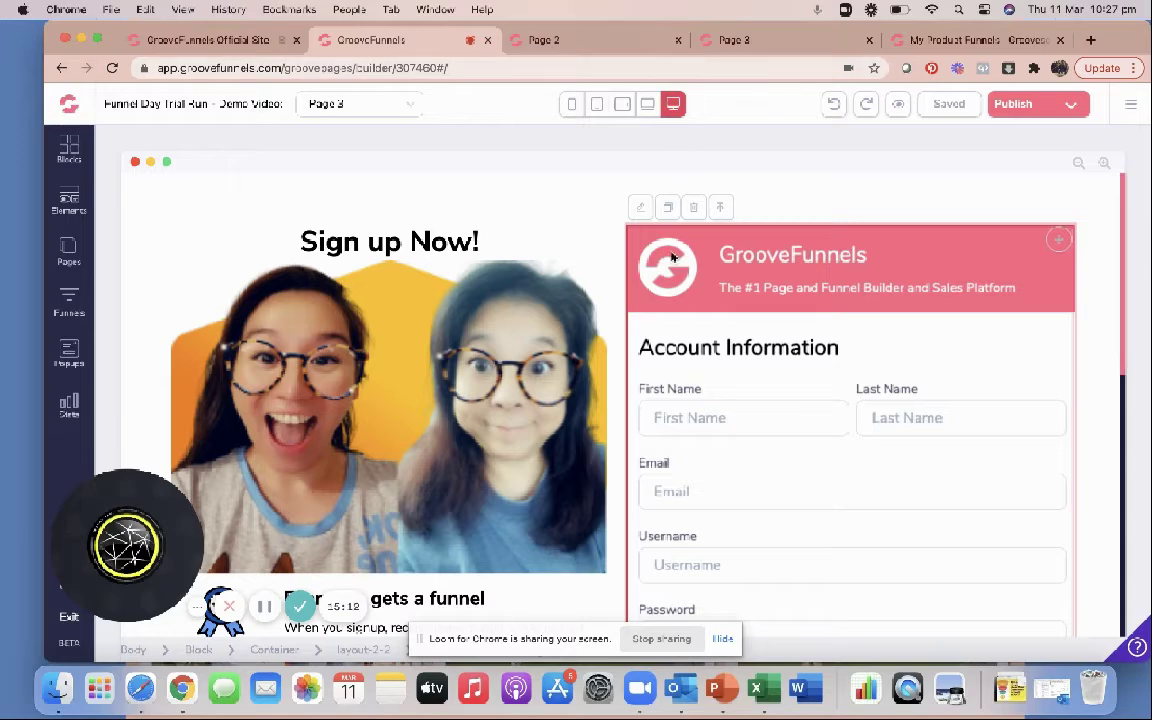
{"action": "left_click", "coordinate": [701, 212]}
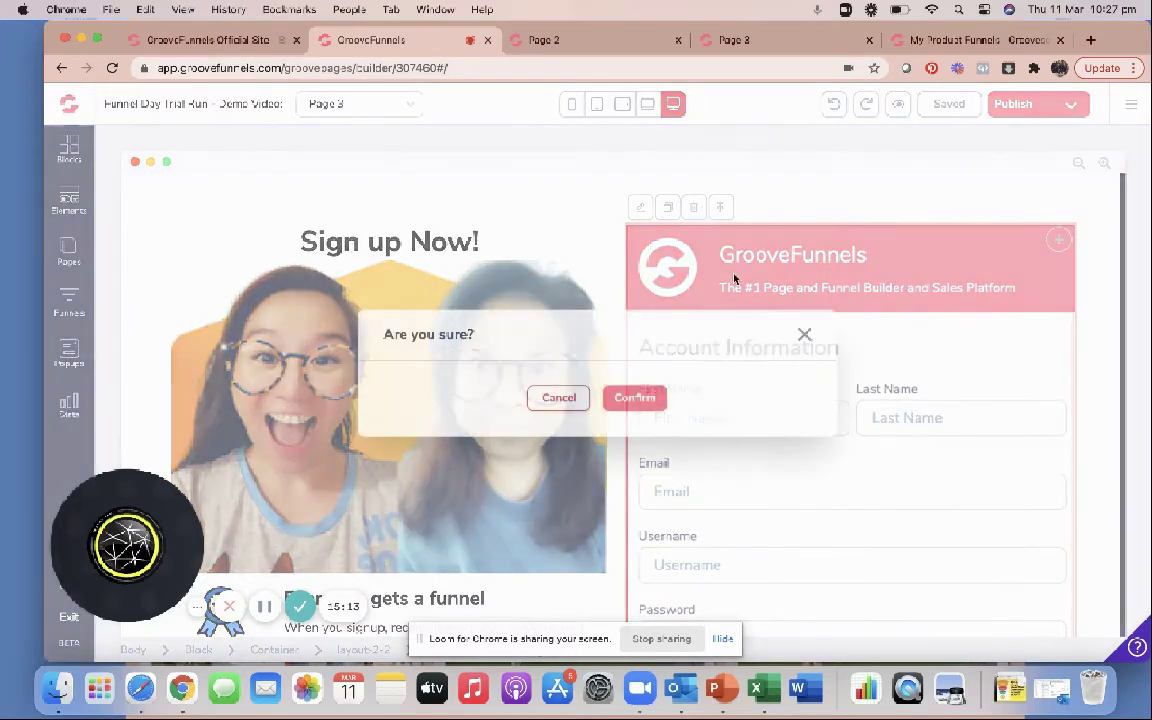
{"action": "left_click", "coordinate": [658, 399]}
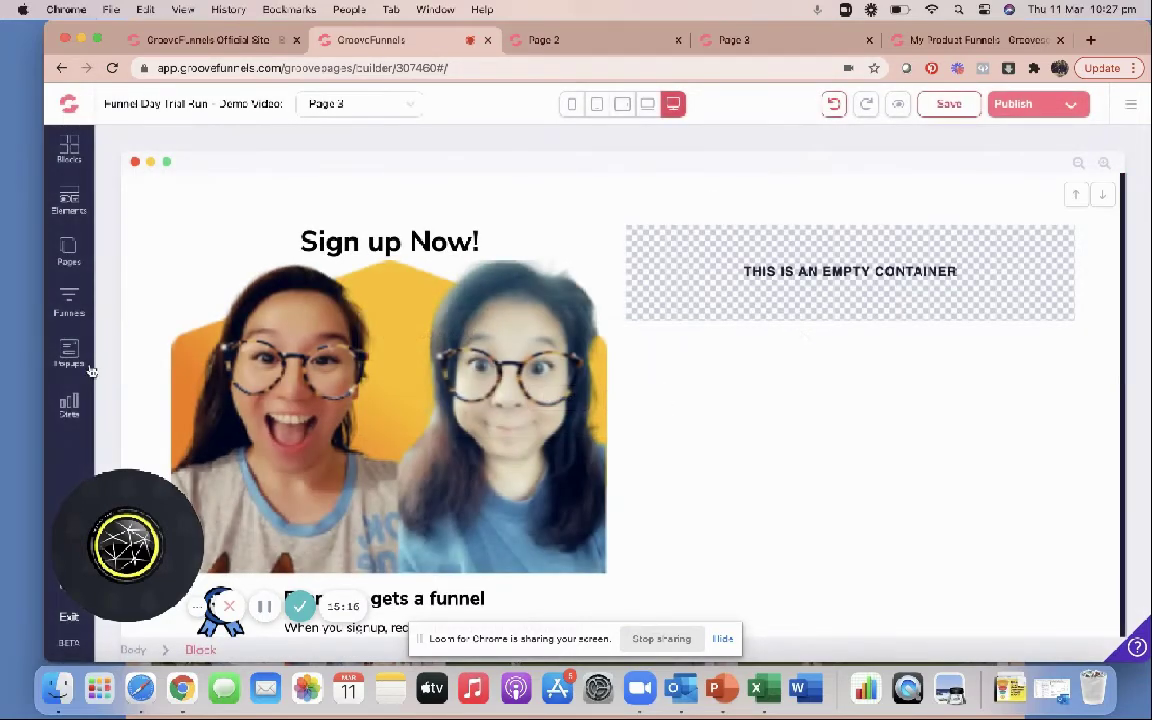
Place a Code Embed element in the empty container beside the sign-up photo on Page 3.
{"action": "left_click", "coordinate": [69, 203]}
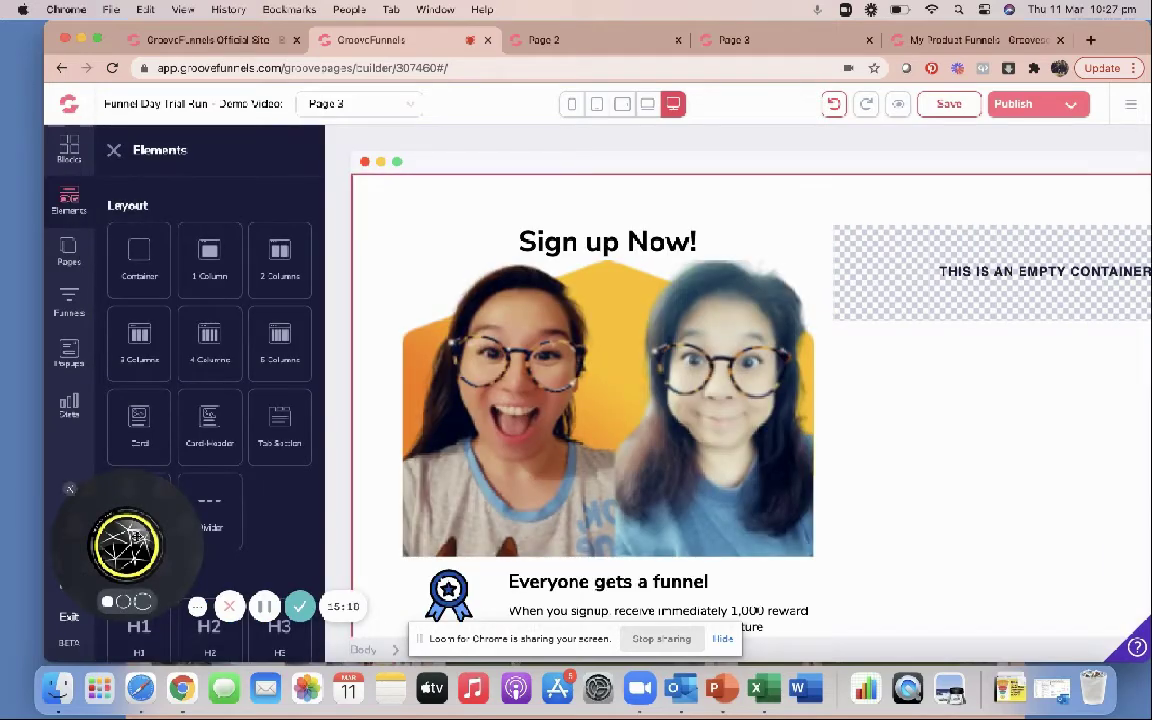
{"action": "left_click_drag", "start_coordinate": [125, 545], "coordinate": [447, 548]}
{"action": "scroll", "coordinate": [287, 539], "scroll_direction": "down", "scroll_amount": 15}
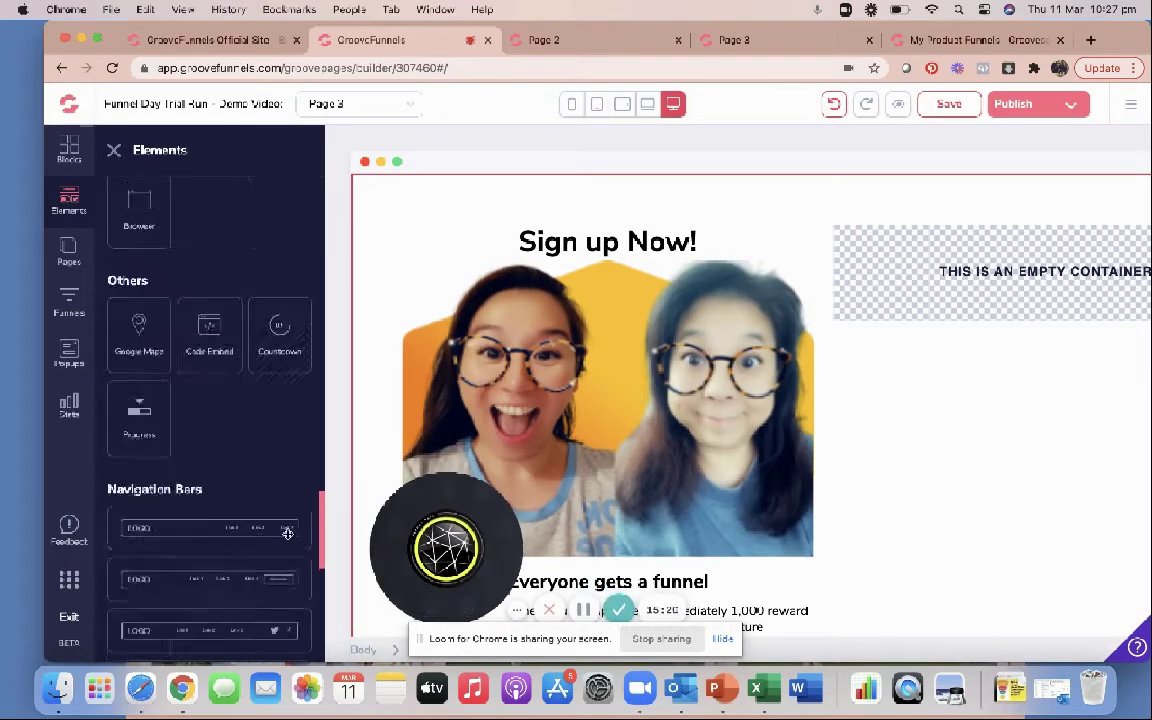
{"action": "scroll", "coordinate": [287, 536], "scroll_direction": "up", "scroll_amount": 5}
{"action": "scroll", "coordinate": [287, 535], "scroll_direction": "up", "scroll_amount": 1}
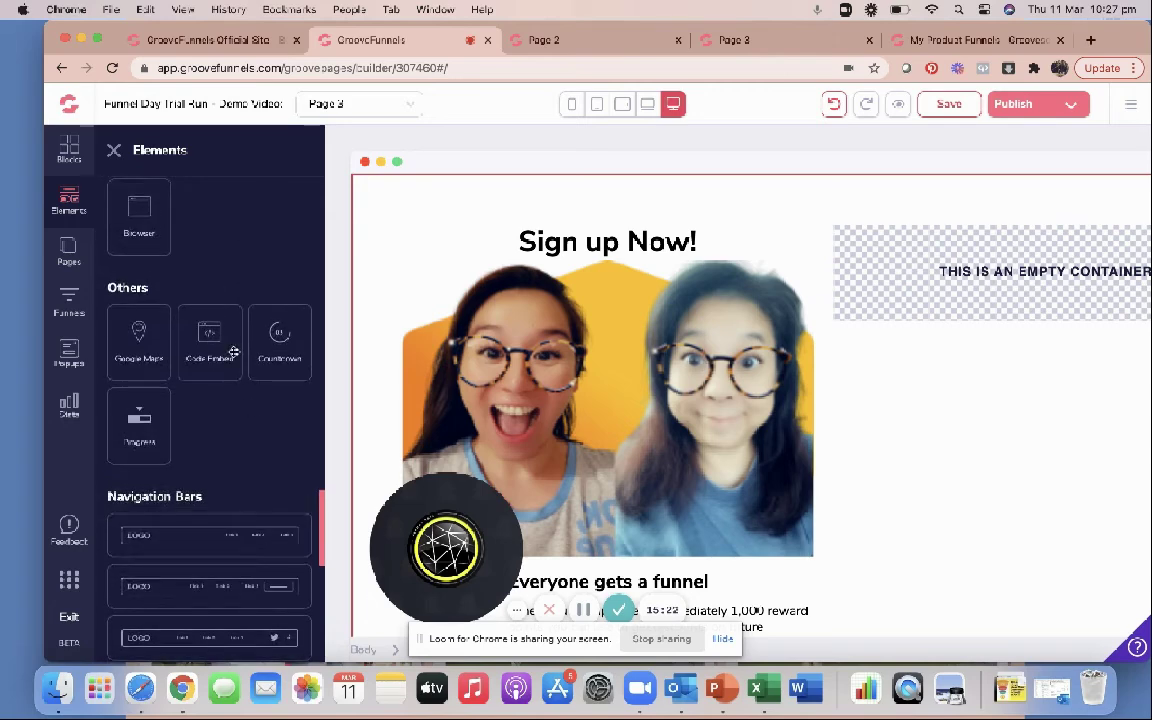
{"action": "left_click_drag", "start_coordinate": [205, 333], "coordinate": [967, 311]}
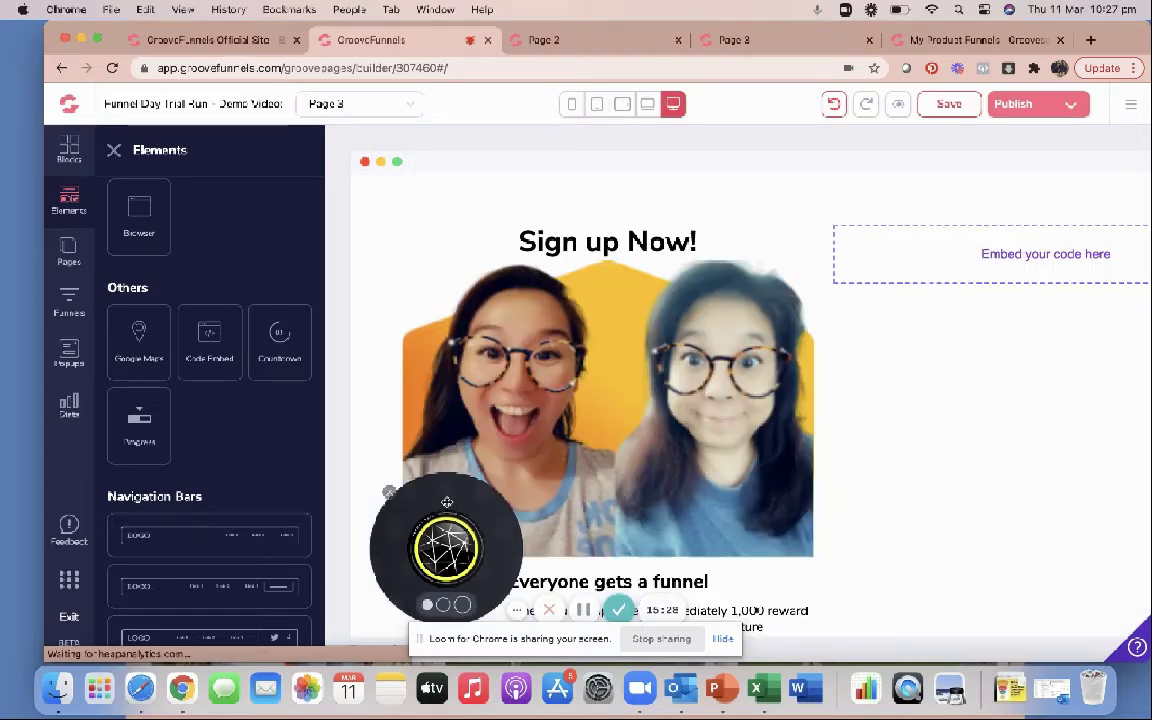
{"action": "left_click_drag", "start_coordinate": [447, 502], "coordinate": [352, 500]}
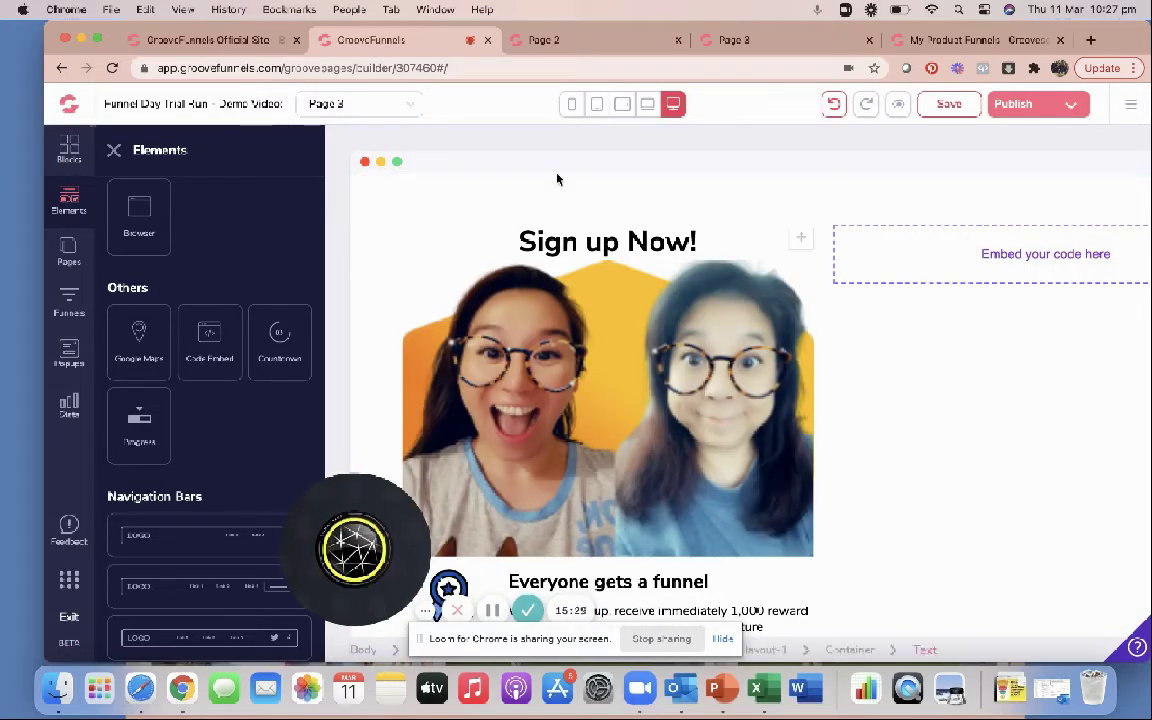
Switch to the GrooveSell product funnels and open the product management of the Demo Product FREE funnel.
{"action": "left_click", "coordinate": [709, 40]}
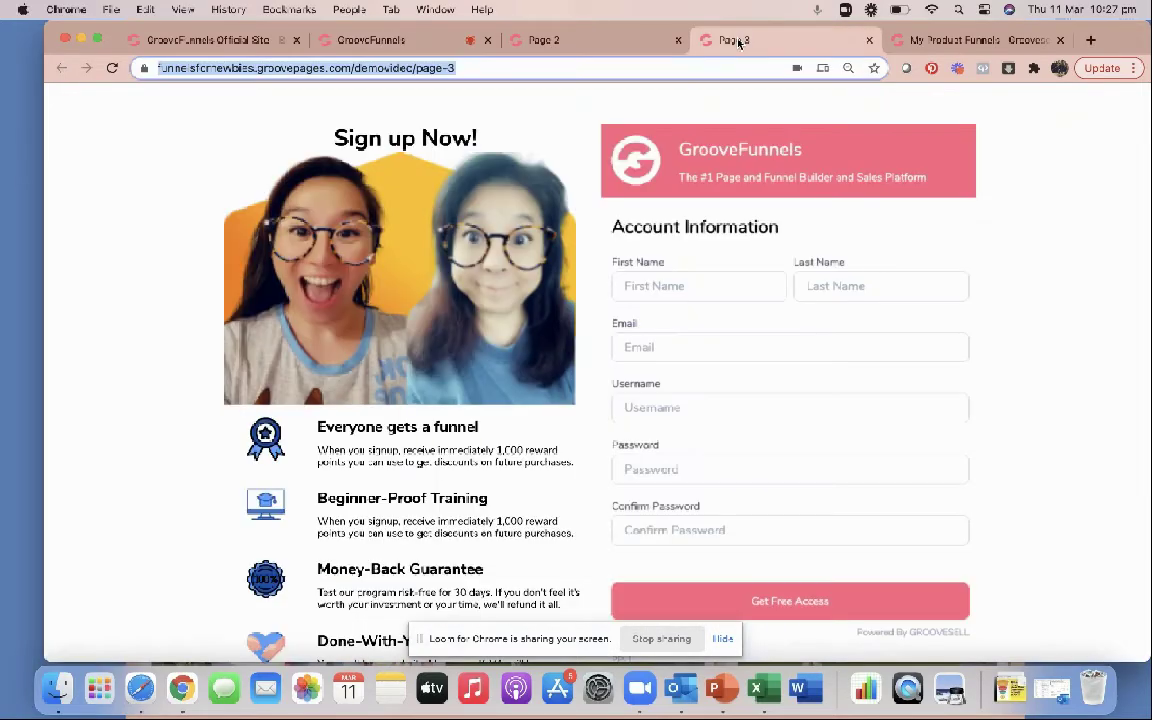
{"action": "left_click", "coordinate": [935, 40]}
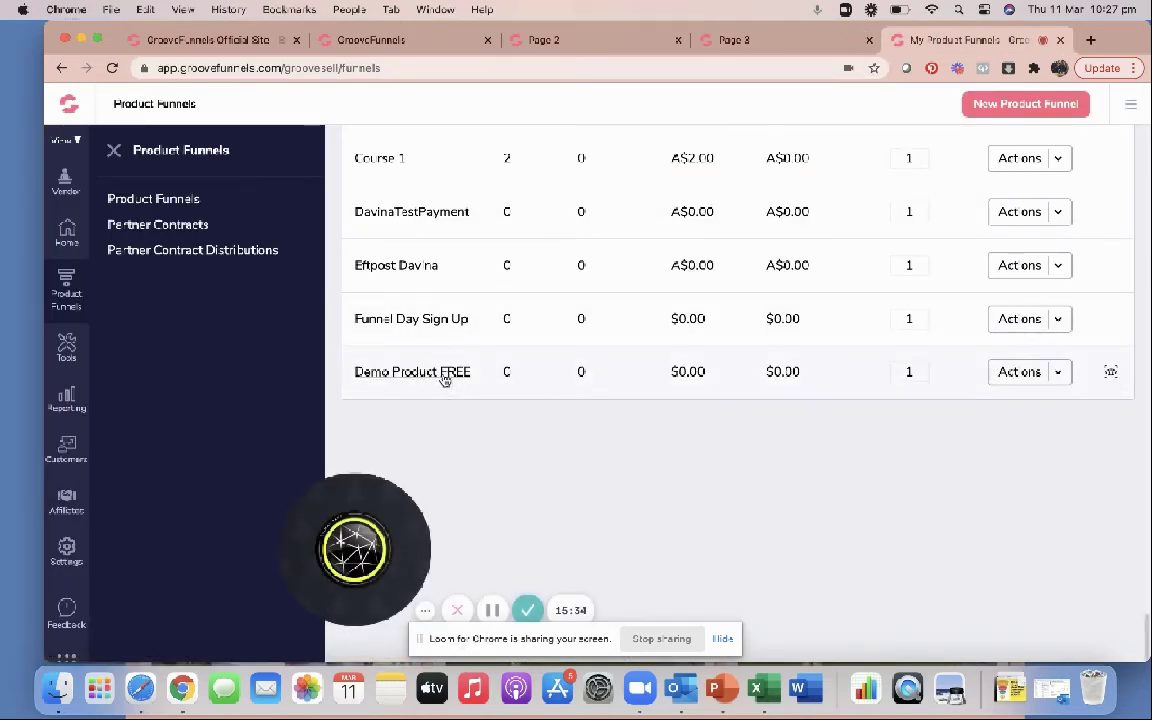
{"action": "left_click", "coordinate": [1055, 374]}
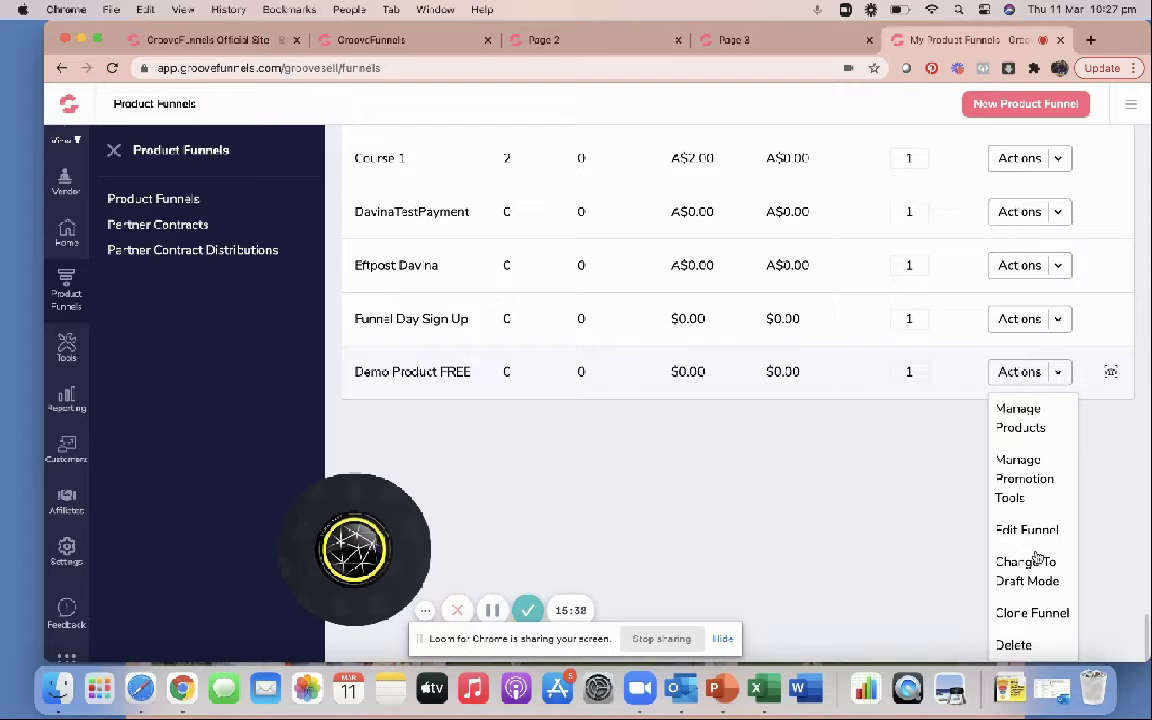
{"action": "left_click", "coordinate": [1029, 410]}
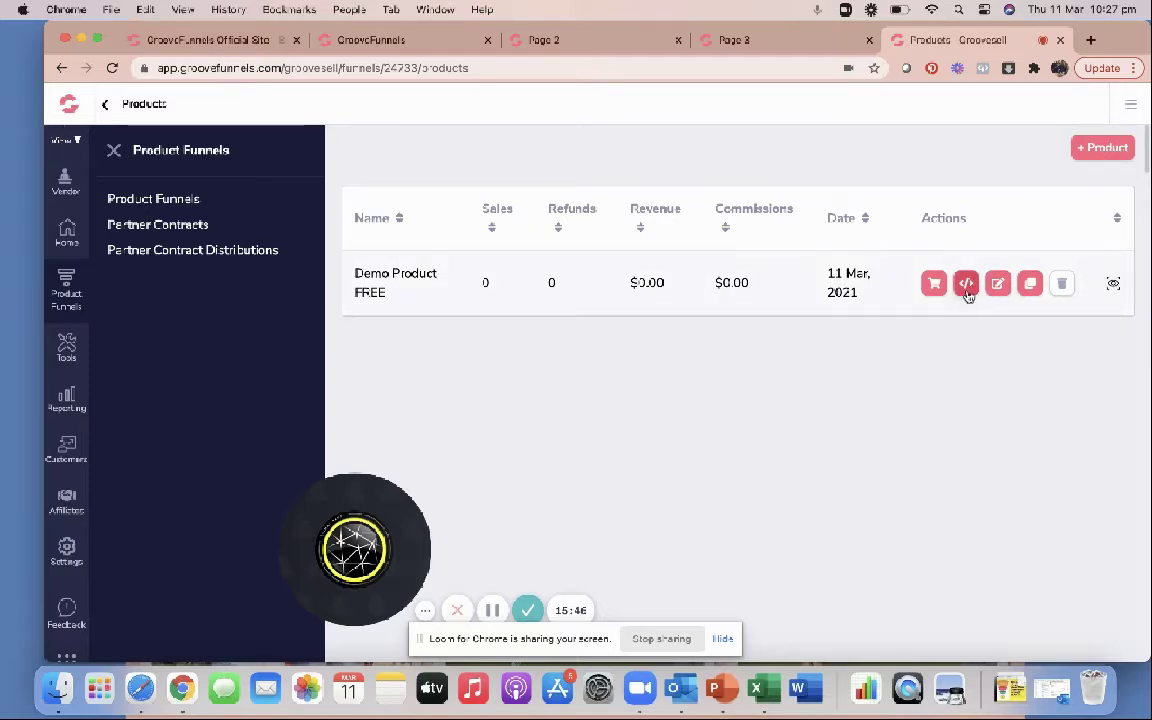
Check the tracking and proof widget options and the final setup stage of Demo Product FREE, then return to the product list.
{"action": "left_click", "coordinate": [966, 284]}
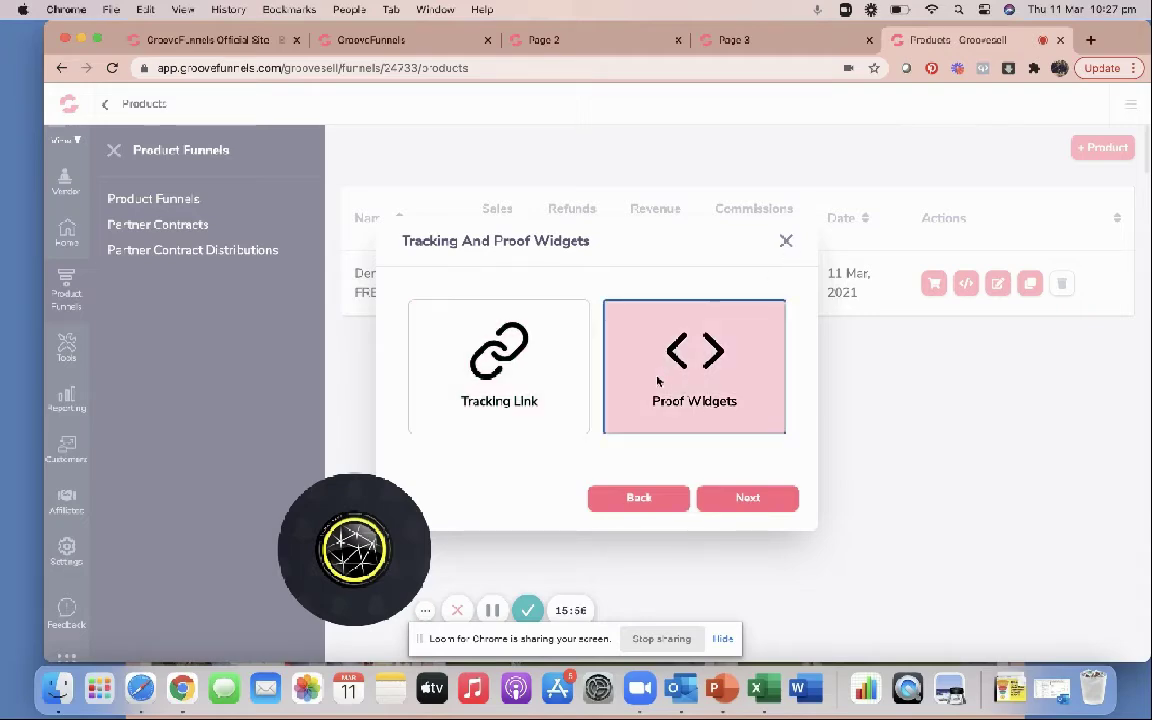
{"action": "left_click", "coordinate": [786, 241]}
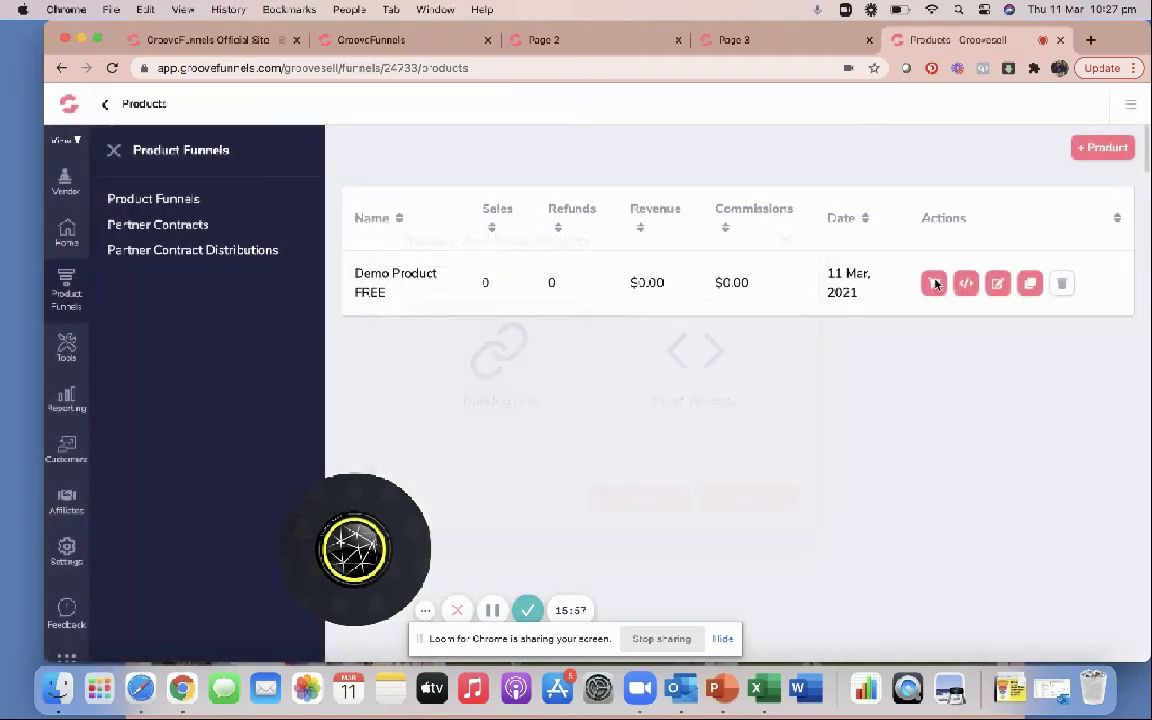
{"action": "left_click", "coordinate": [1000, 285]}
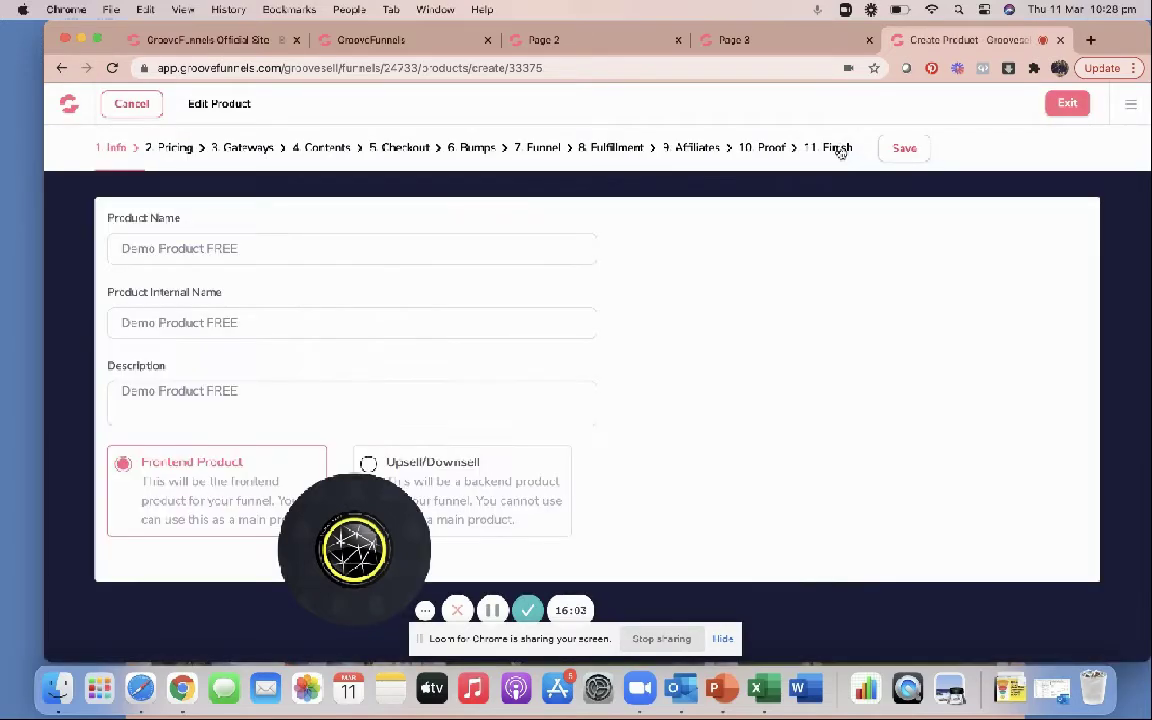
{"action": "left_click", "coordinate": [840, 150]}
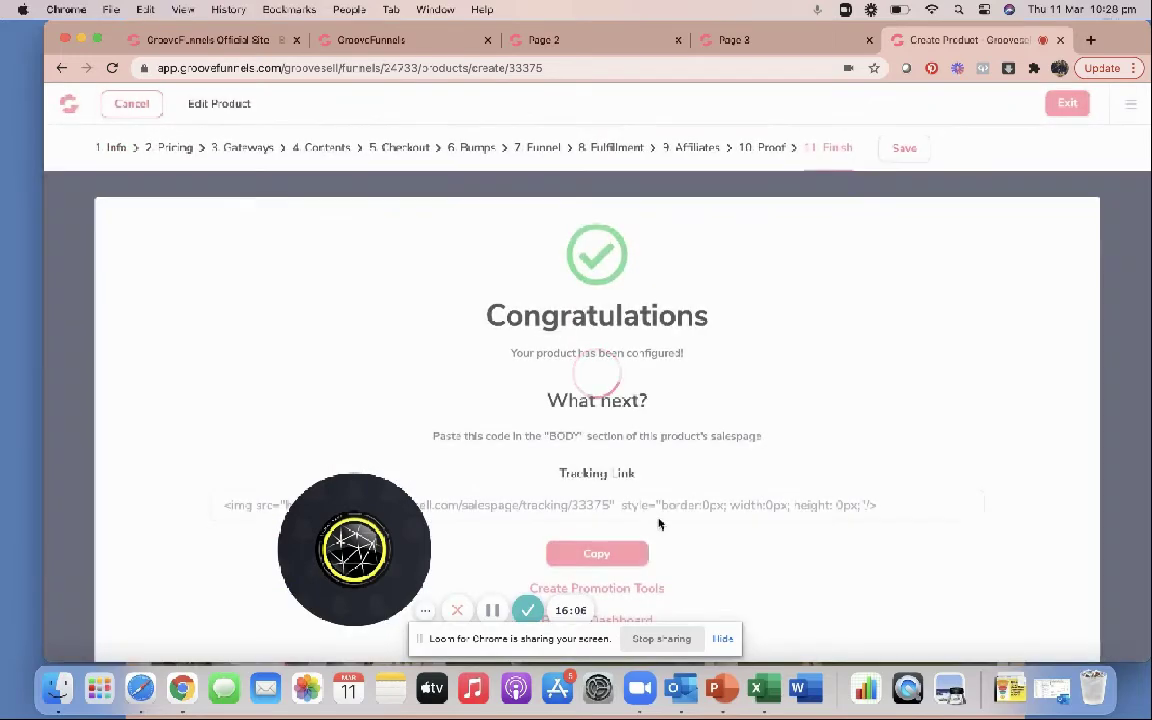
{"action": "scroll", "coordinate": [659, 525], "scroll_direction": "down", "scroll_amount": 1}
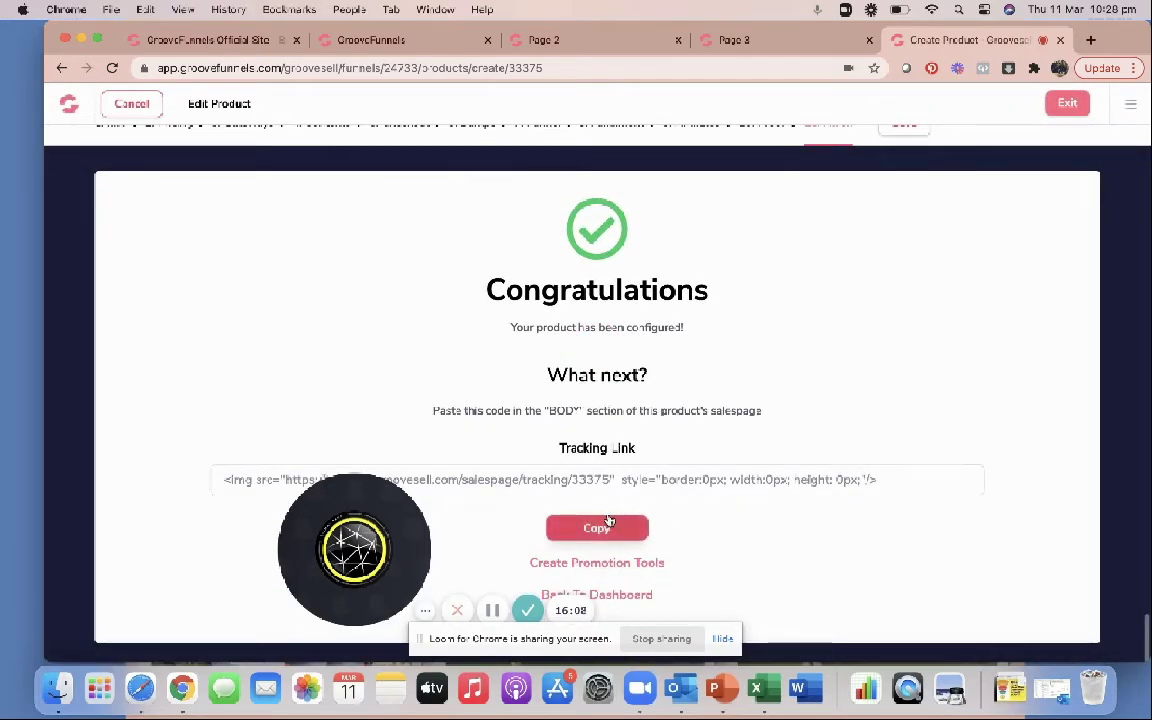
{"action": "mouse_move", "coordinate": [367, 543]}
{"action": "left_click_drag", "start_coordinate": [367, 543], "coordinate": [182, 507]}
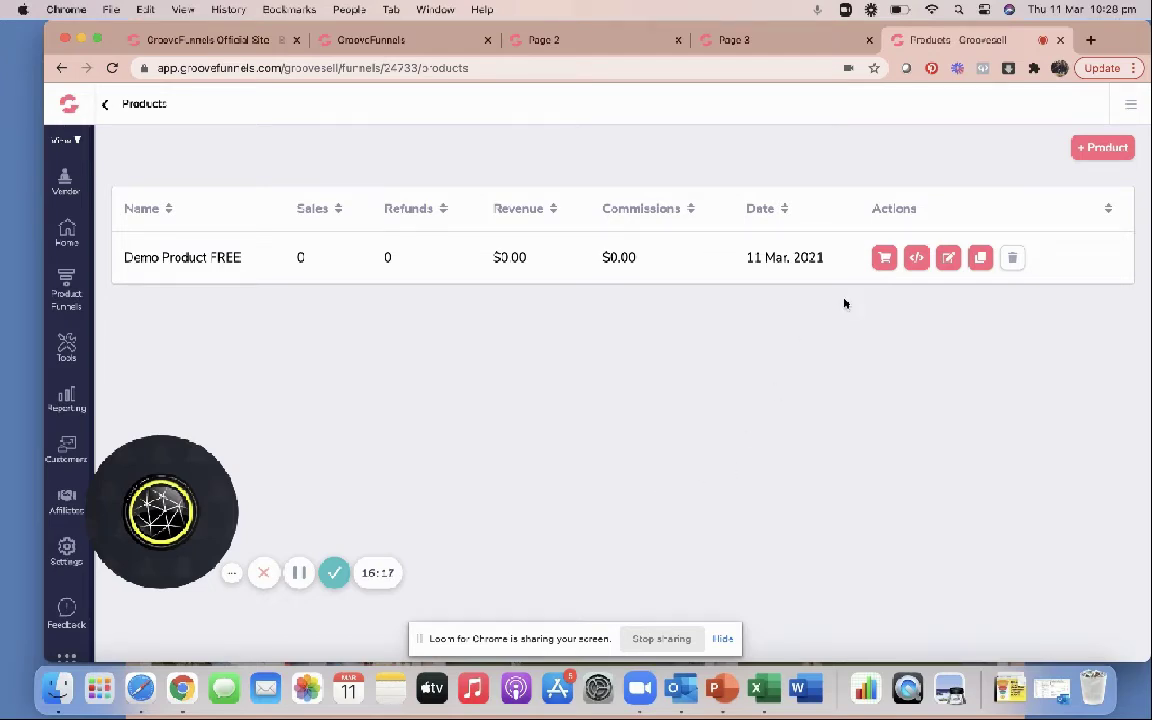
Open the 1-step single price checkout of Demo Product FREE in its version for embedding into an own page.
{"action": "left_click", "coordinate": [886, 258]}
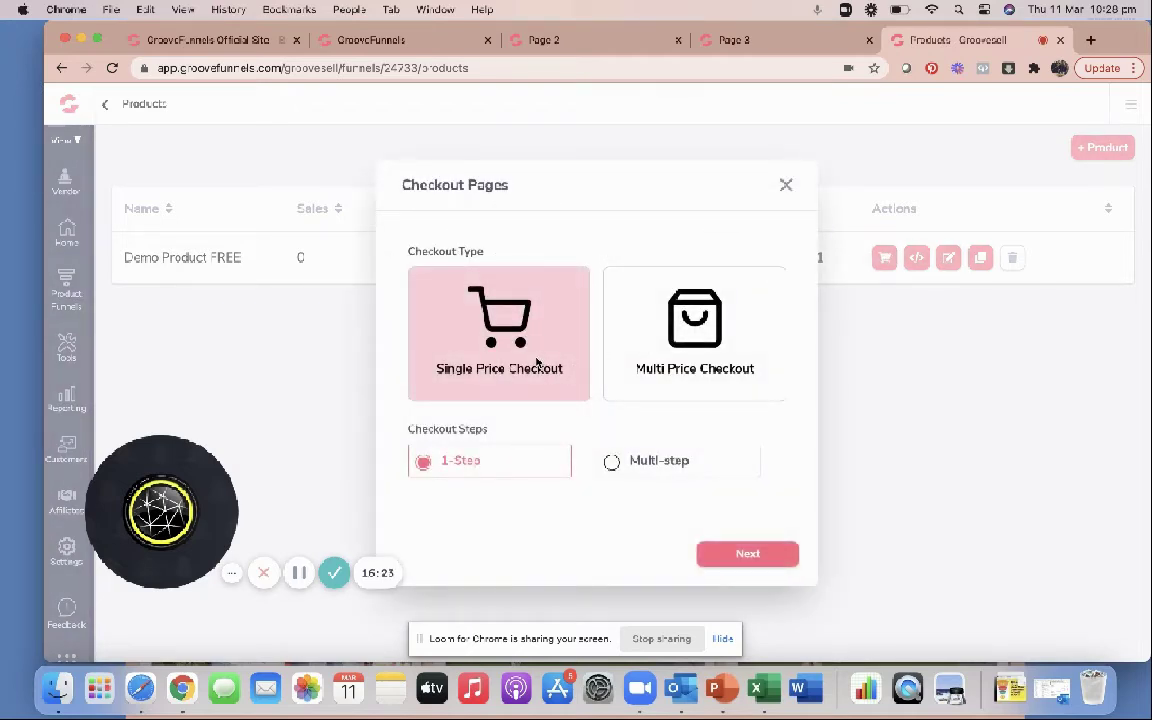
{"action": "left_click", "coordinate": [733, 552]}
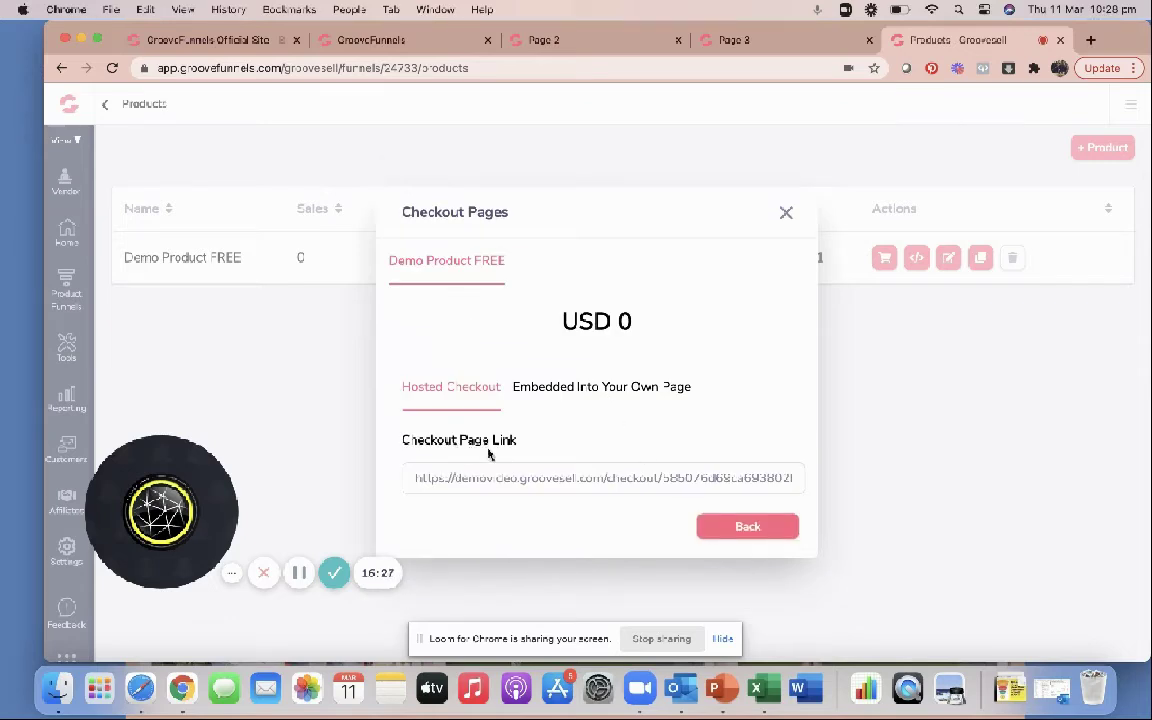
{"action": "left_click", "coordinate": [531, 389]}
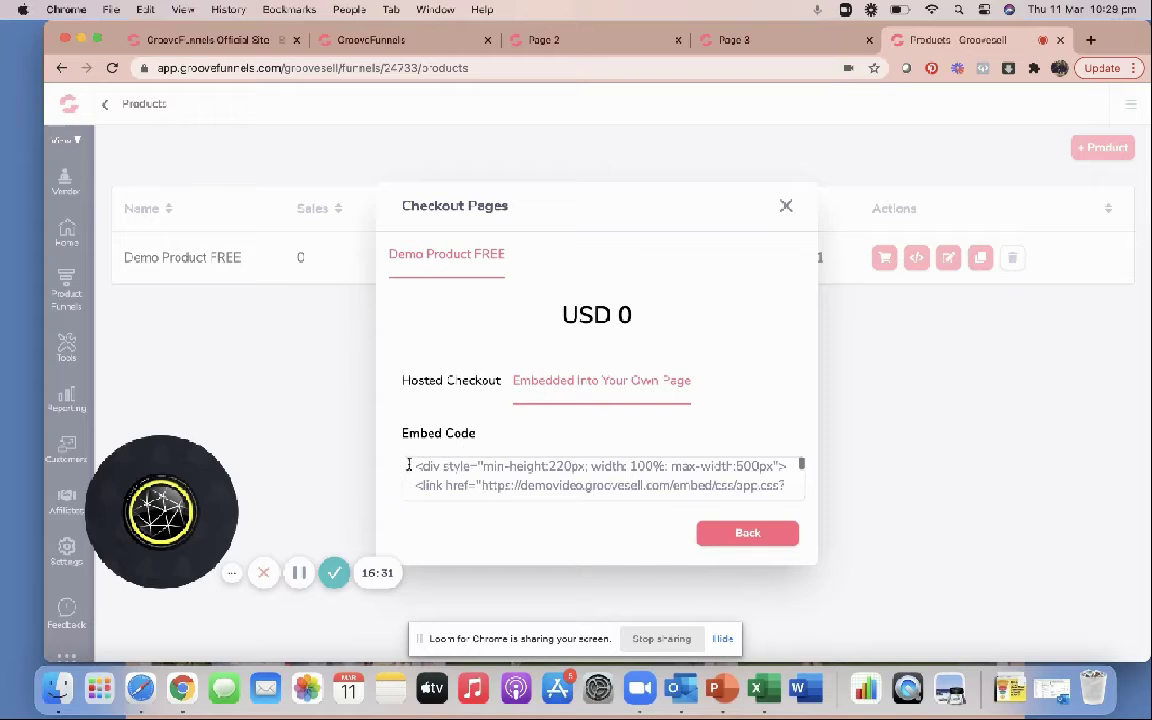
Copy the complete checkout embed code and close the checkout pages dialog.
{"action": "scroll", "coordinate": [474, 482], "scroll_direction": "down", "scroll_amount": 3}
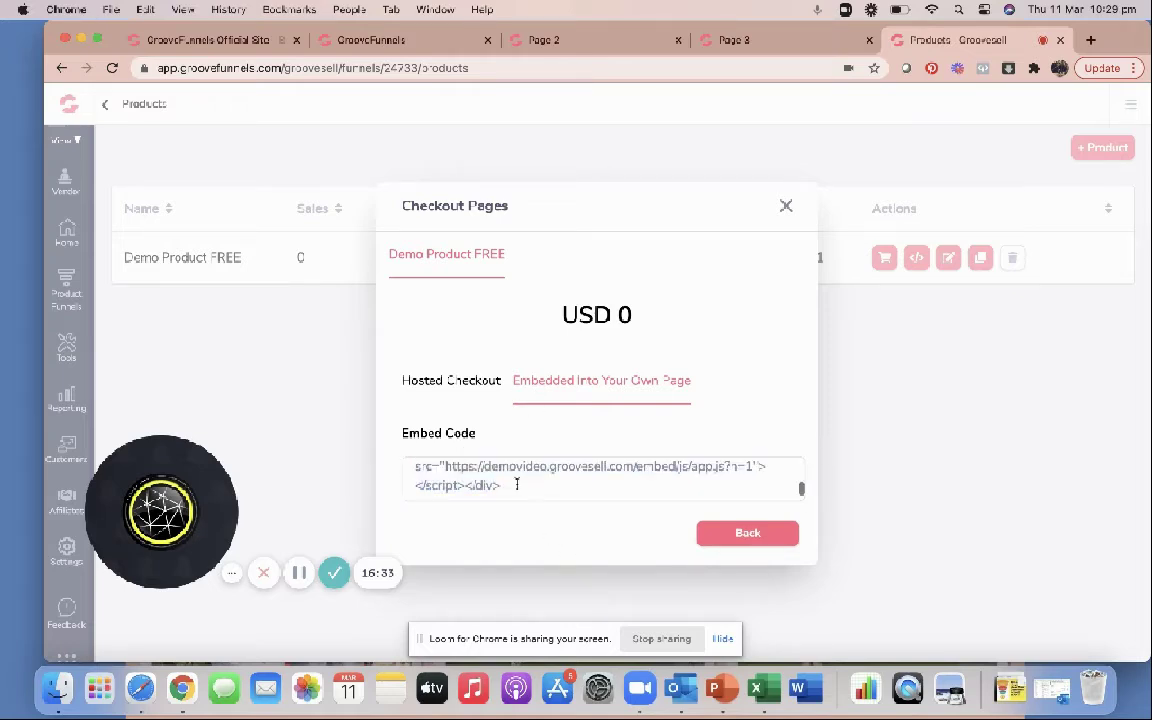
{"action": "left_click_drag", "start_coordinate": [517, 484], "coordinate": [419, 447]}
{"action": "right_click", "coordinate": [422, 467]}
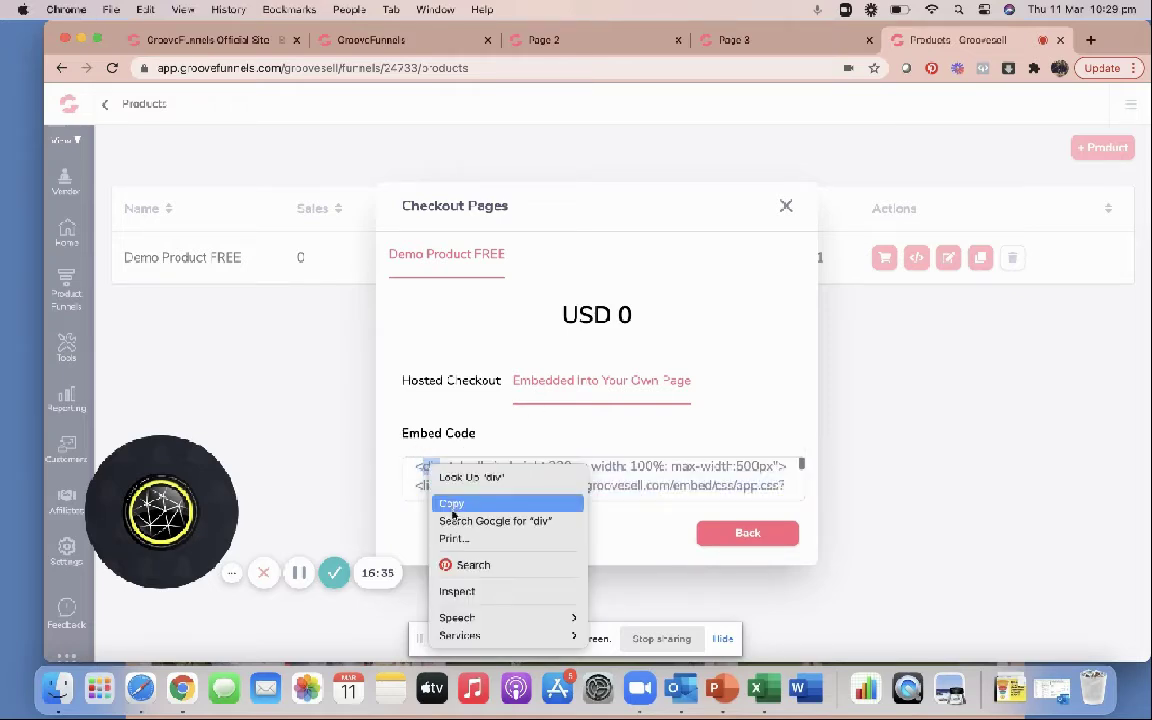
{"action": "left_click", "coordinate": [440, 498]}
{"action": "left_click_drag", "start_coordinate": [413, 465], "coordinate": [460, 512]}
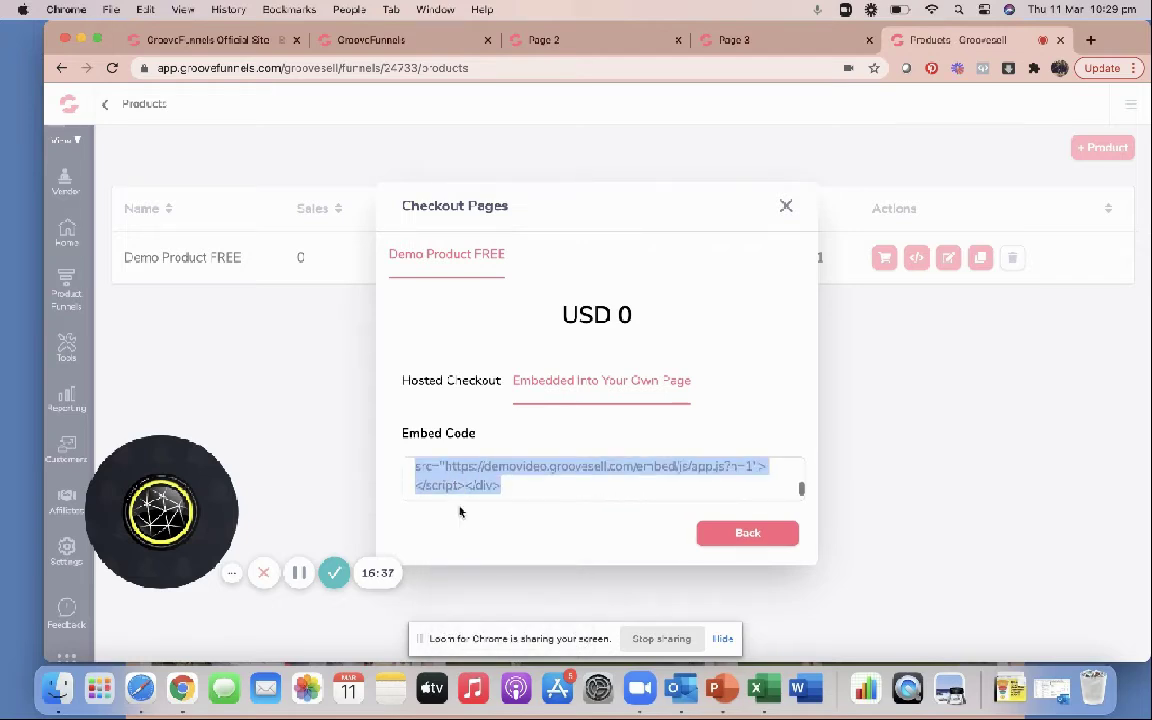
{"action": "right_click", "coordinate": [459, 483]}
{"action": "left_click", "coordinate": [480, 512]}
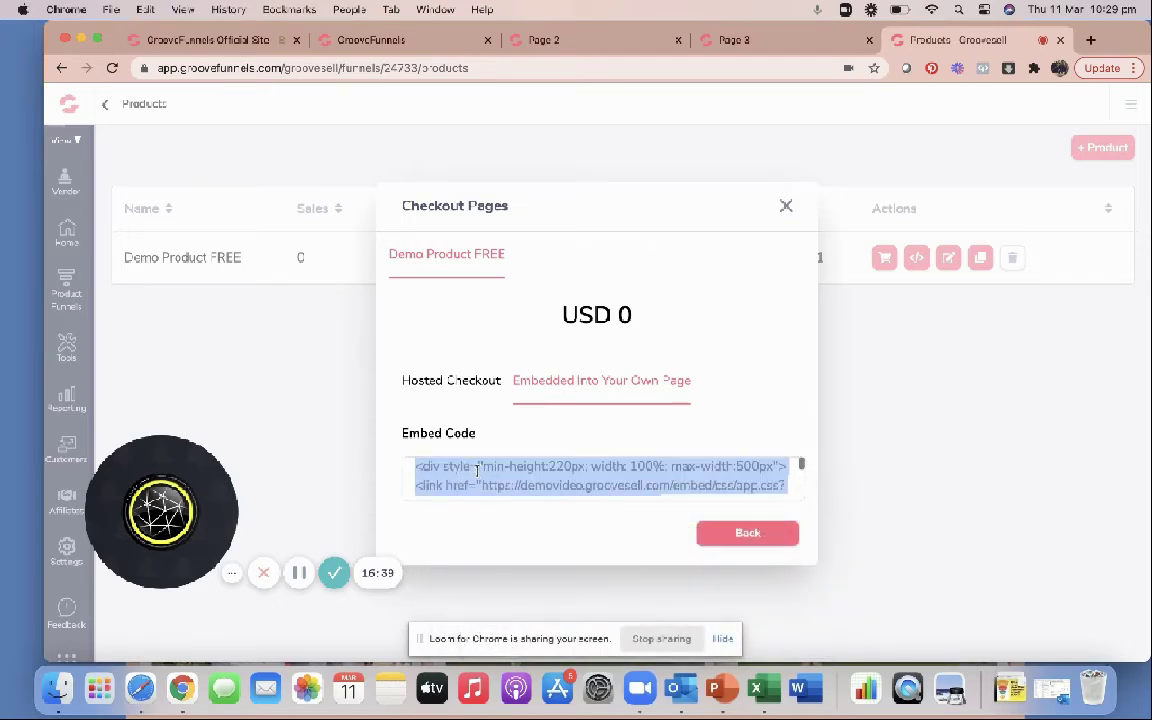
{"action": "left_click", "coordinate": [730, 533]}
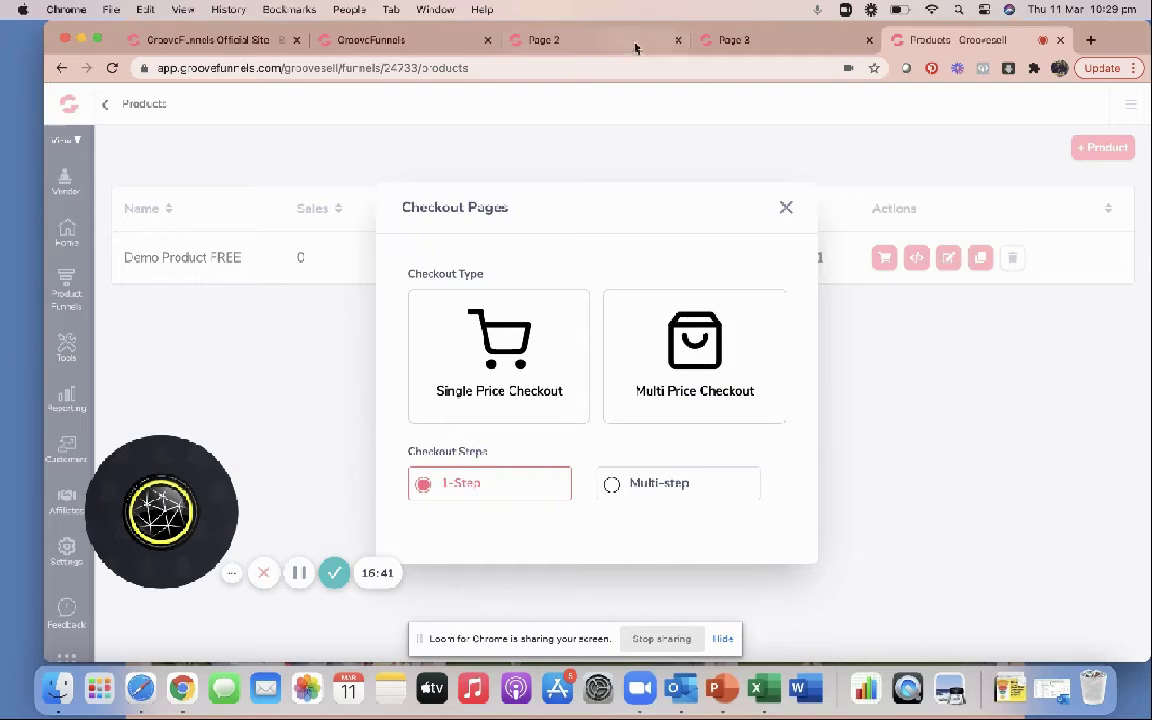
{"action": "left_click", "coordinate": [786, 207]}
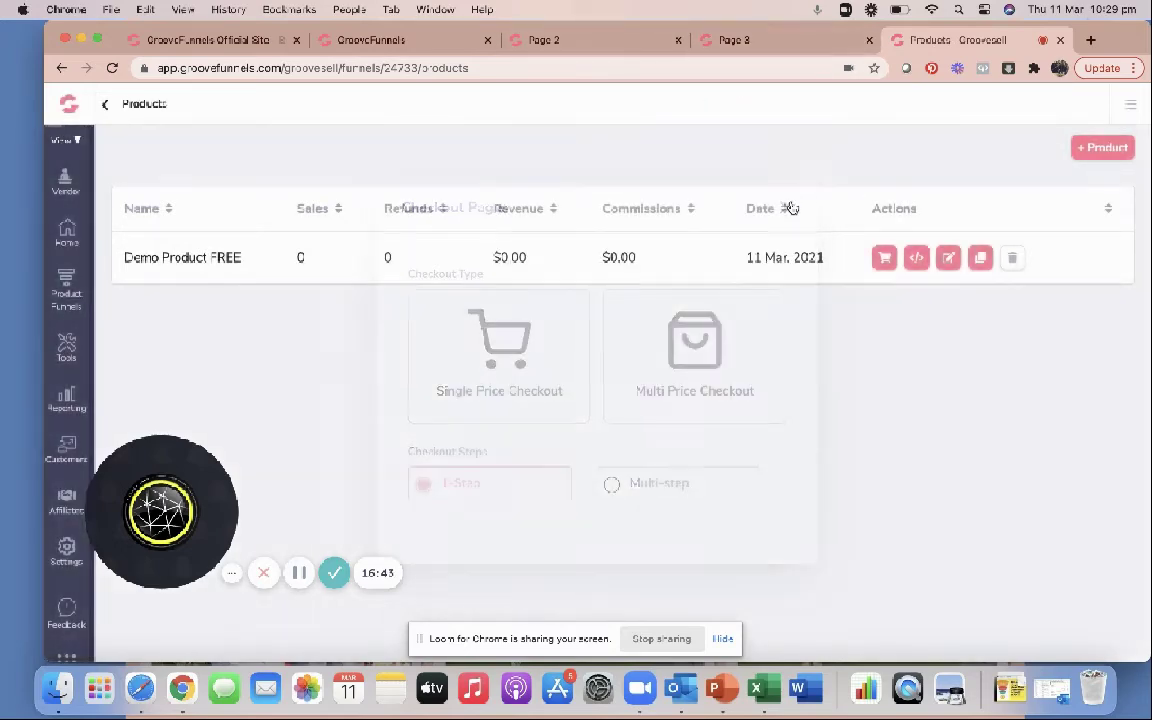
Paste the copied checkout code into Page 3's Code Embed element in the GroovePages builder, save the source code, and review the embedded form.
{"action": "left_click", "coordinate": [740, 40]}
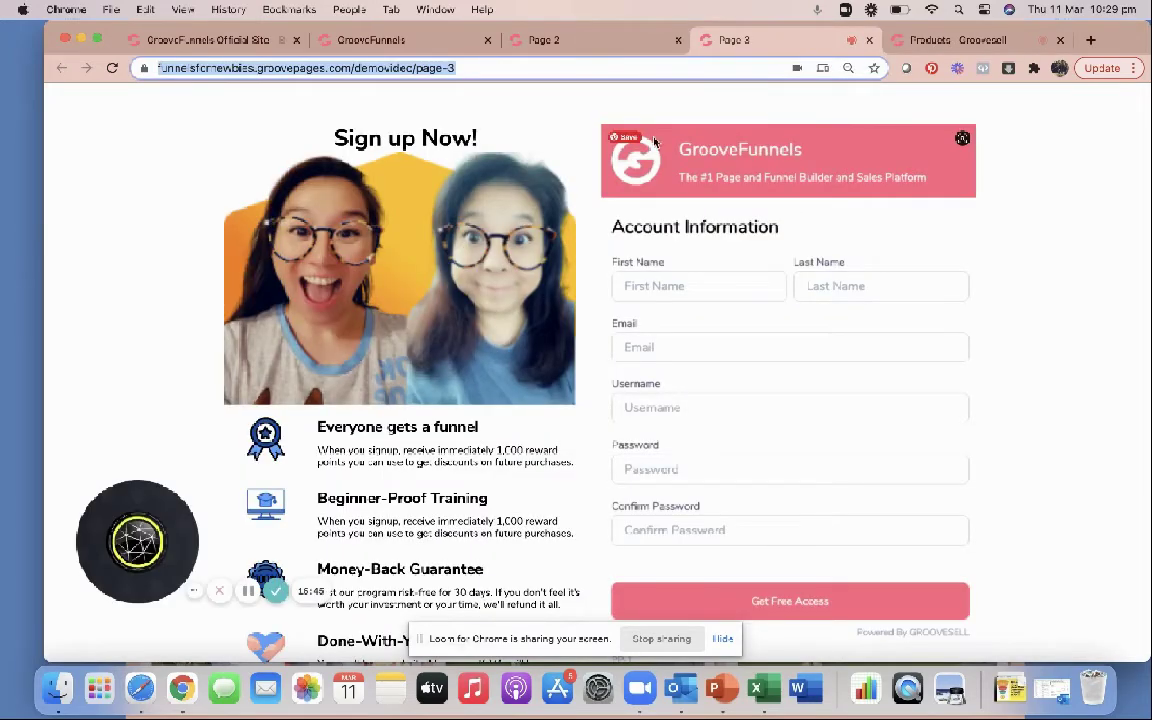
{"action": "left_click", "coordinate": [424, 42]}
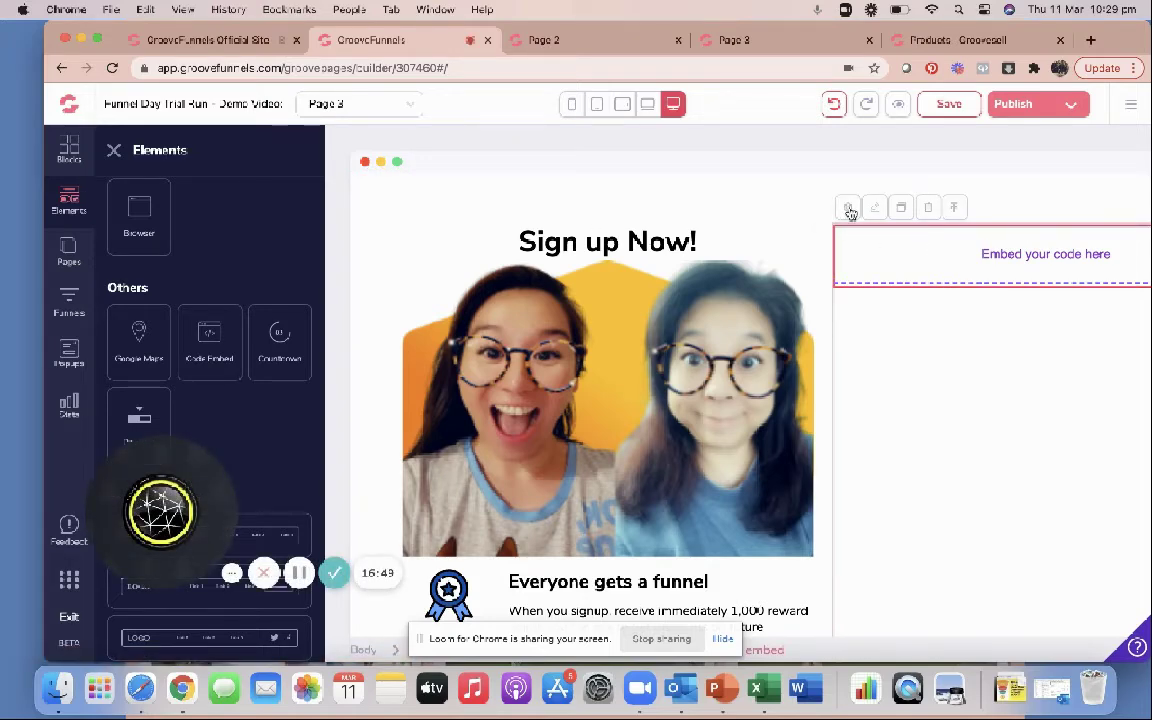
{"action": "left_click", "coordinate": [848, 208]}
{"action": "right_click", "coordinate": [184, 172]}
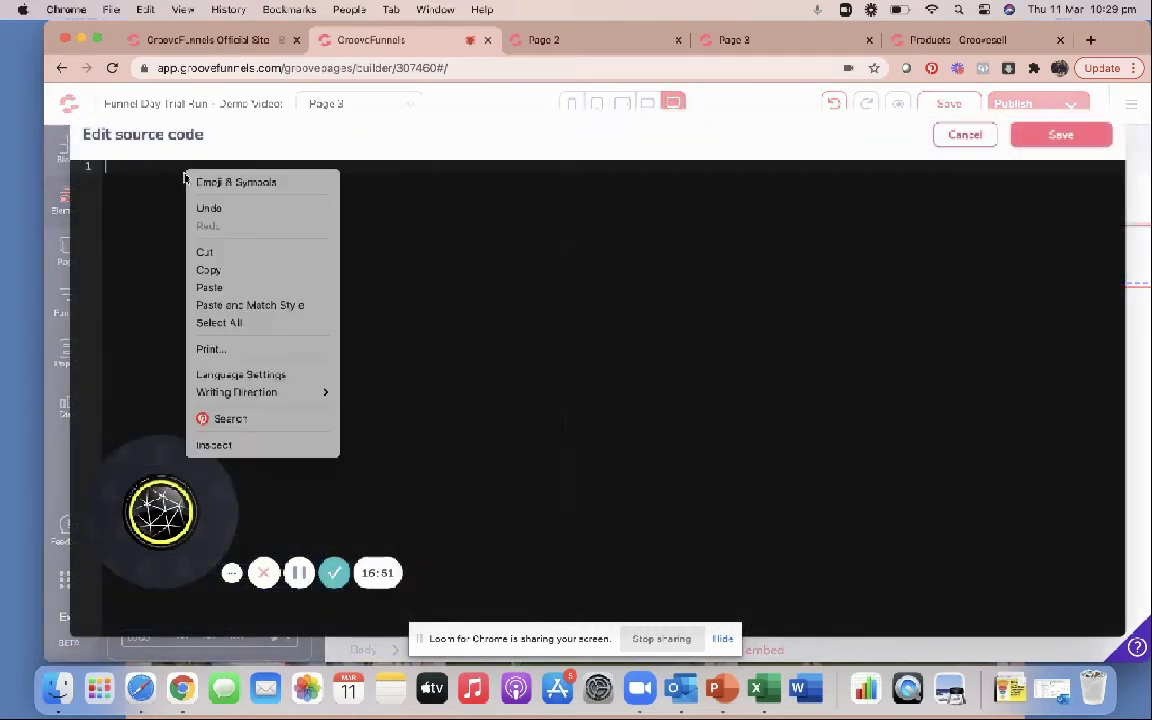
{"action": "left_click", "coordinate": [209, 286]}
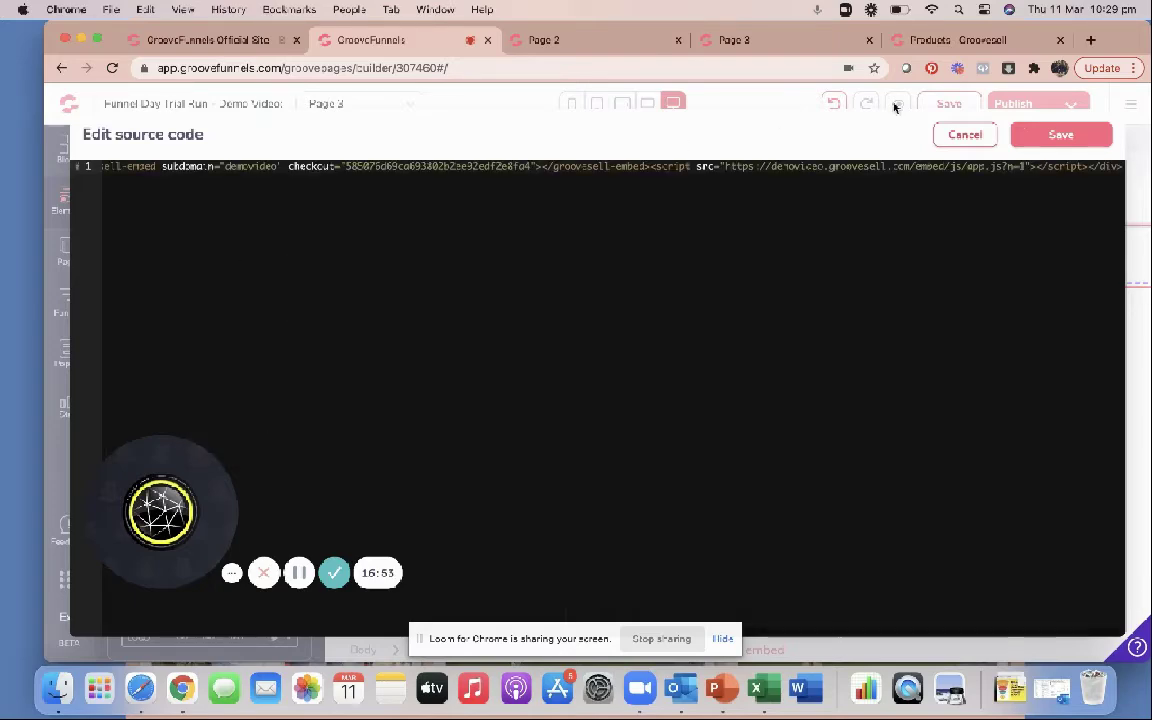
{"action": "left_click", "coordinate": [1060, 134]}
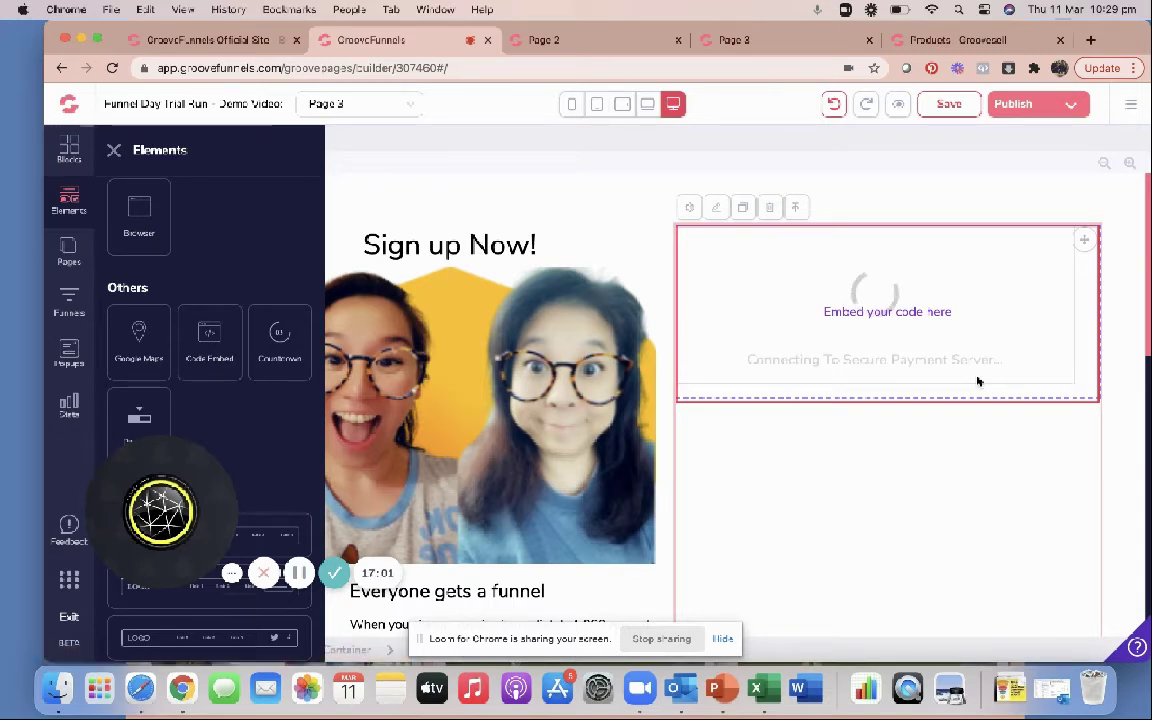
{"action": "scroll", "coordinate": [978, 381], "scroll_direction": "down", "scroll_amount": 5}
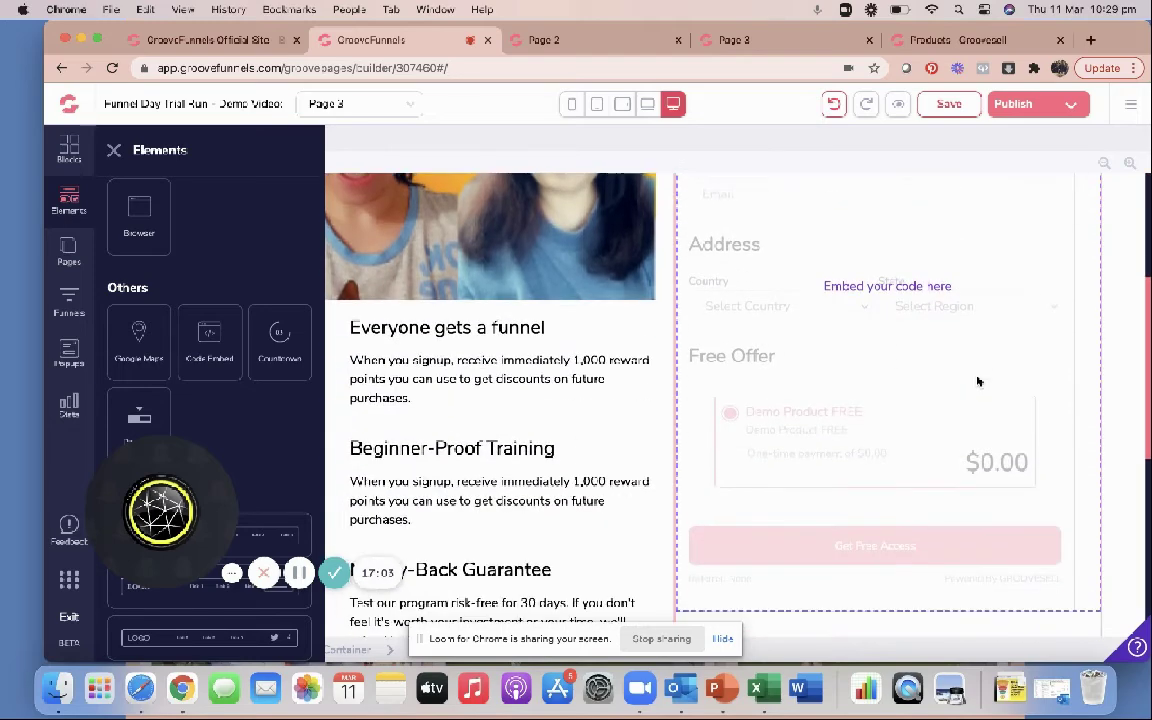
{"action": "scroll", "coordinate": [978, 381], "scroll_direction": "down", "scroll_amount": 3}
{"action": "scroll", "coordinate": [977, 378], "scroll_direction": "up", "scroll_amount": 8}
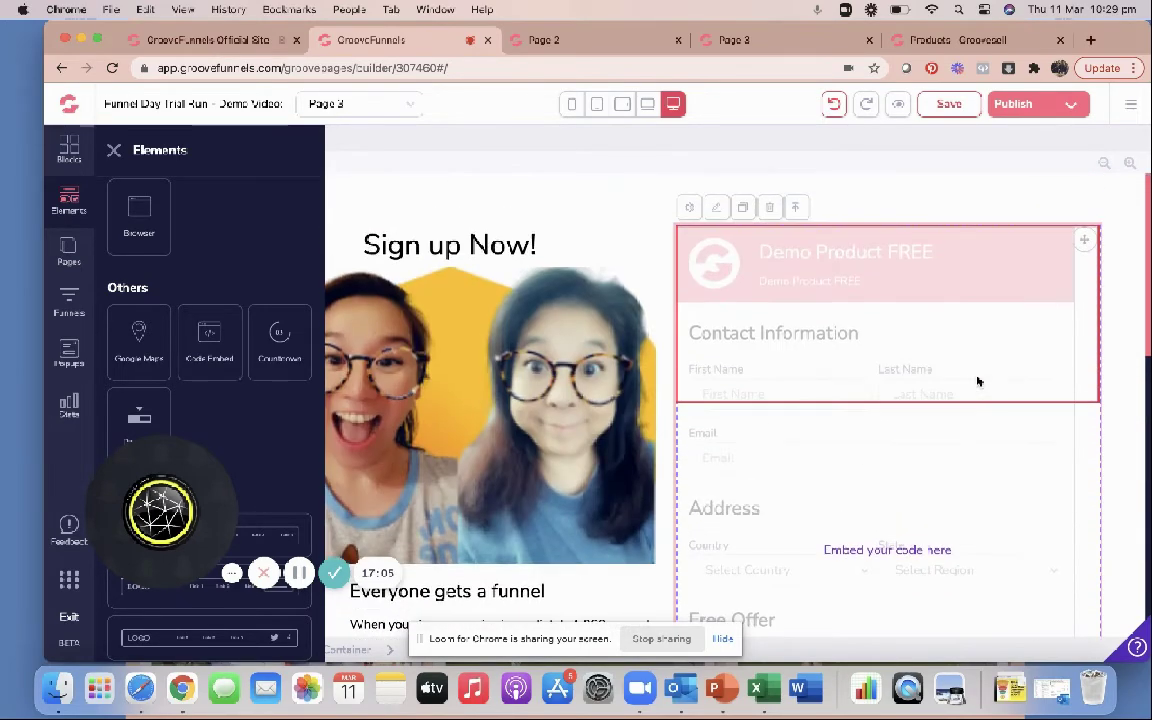
Save Page 3, publish the site to the demovideo folder, and close the old Page 2 and Page 3 preview tabs.
{"action": "left_click", "coordinate": [950, 104]}
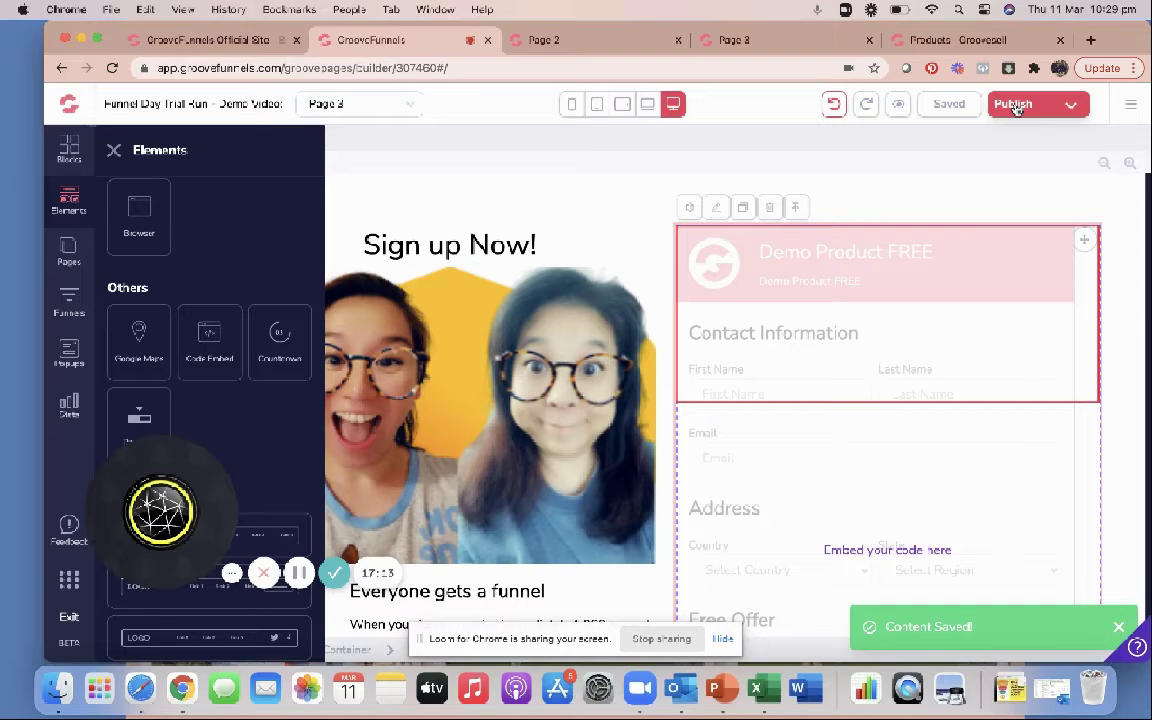
{"action": "left_click", "coordinate": [1013, 104]}
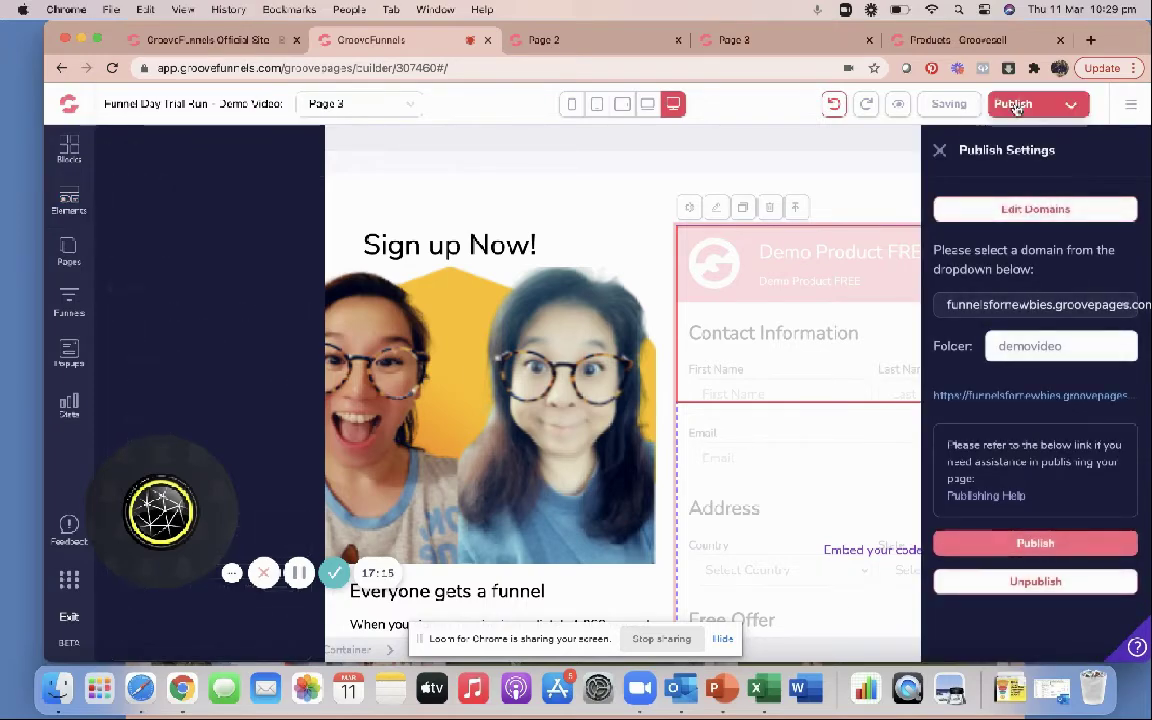
{"action": "left_click", "coordinate": [1038, 543]}
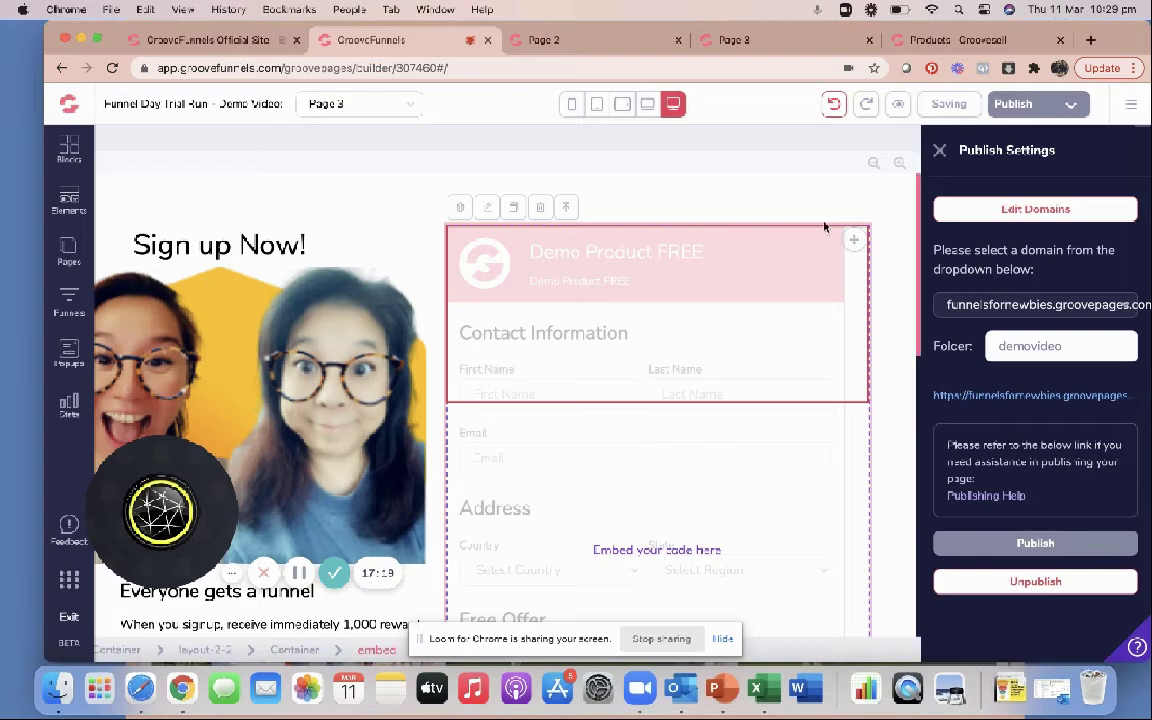
{"action": "left_click", "coordinate": [678, 40]}
{"action": "left_click", "coordinate": [678, 40]}
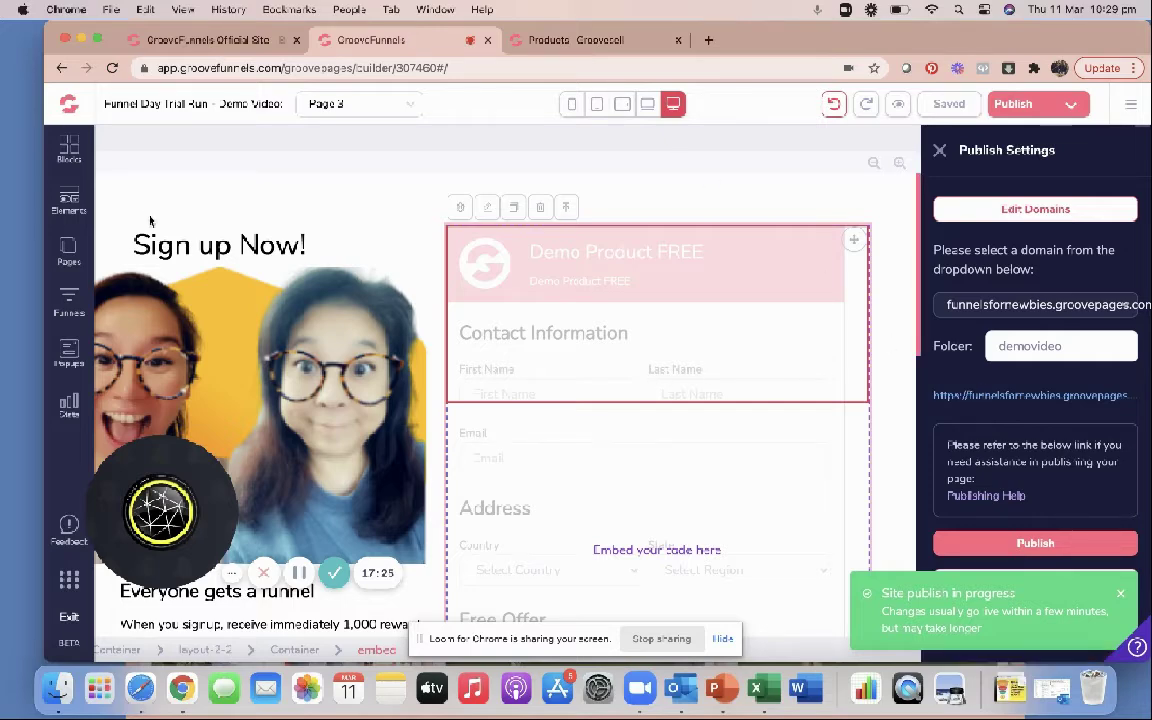
Link the Register Here button on the Webinar Replay Template page to Page 2.
{"action": "left_click", "coordinate": [68, 250]}
{"action": "left_click", "coordinate": [172, 246]}
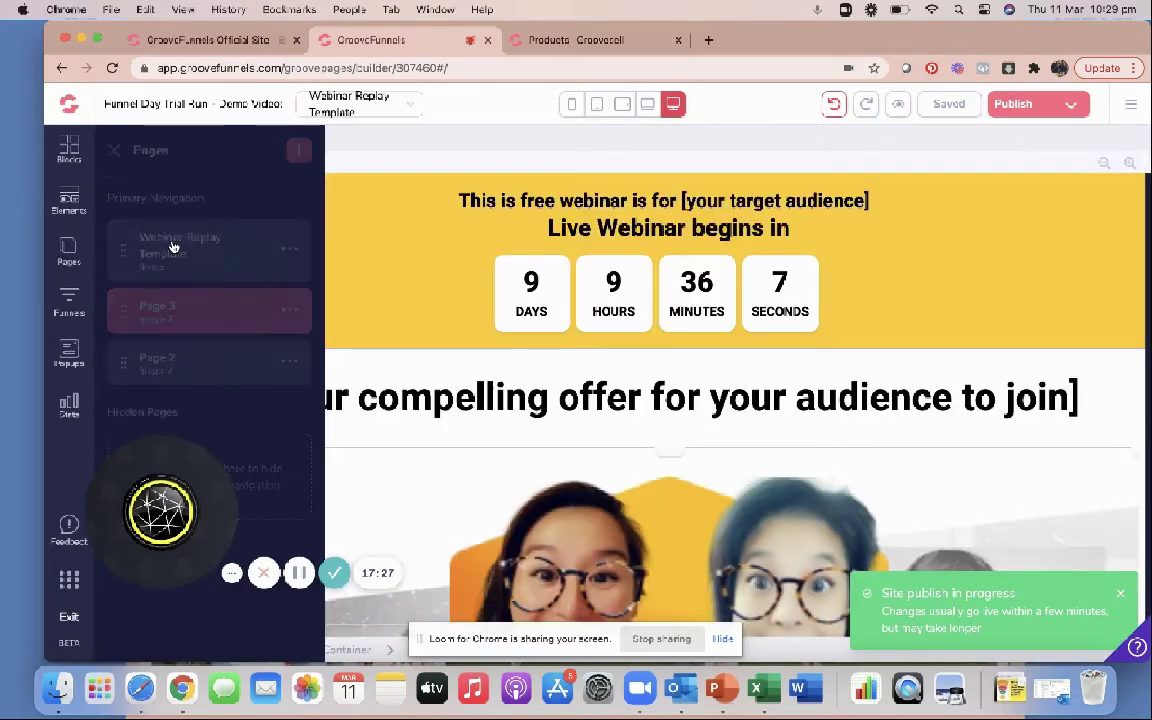
{"action": "scroll", "coordinate": [685, 444], "scroll_direction": "down", "scroll_amount": 3}
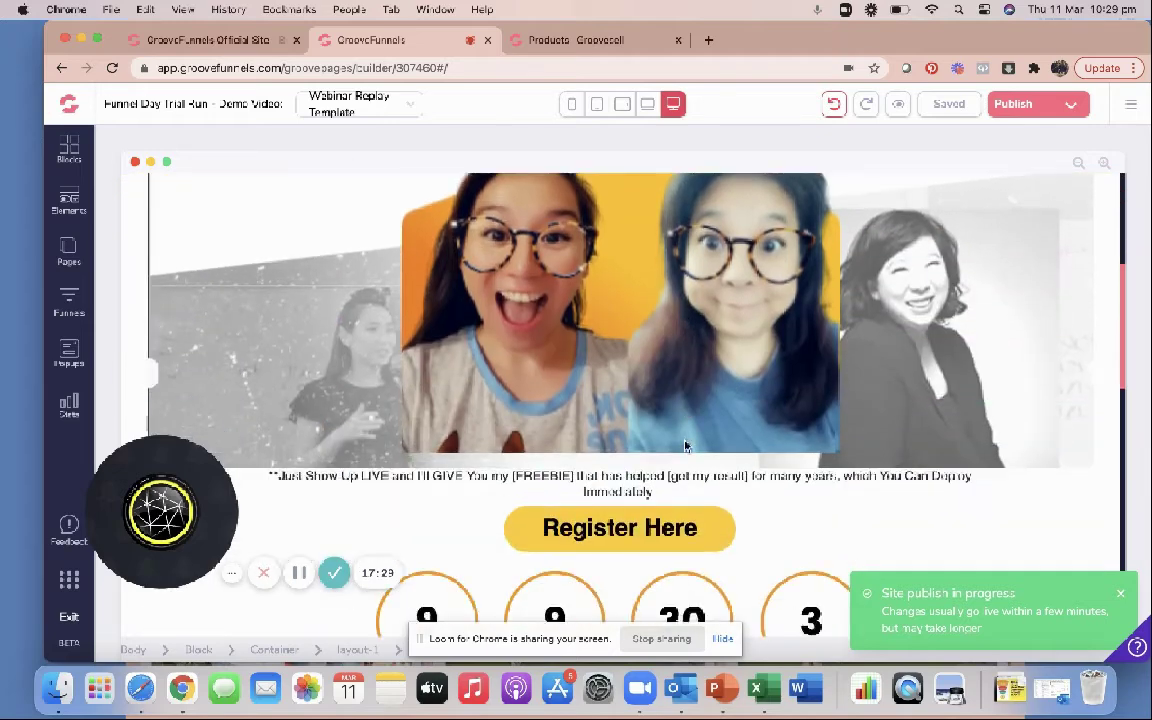
{"action": "scroll", "coordinate": [685, 444], "scroll_direction": "down", "scroll_amount": 2}
{"action": "left_click", "coordinate": [692, 423]}
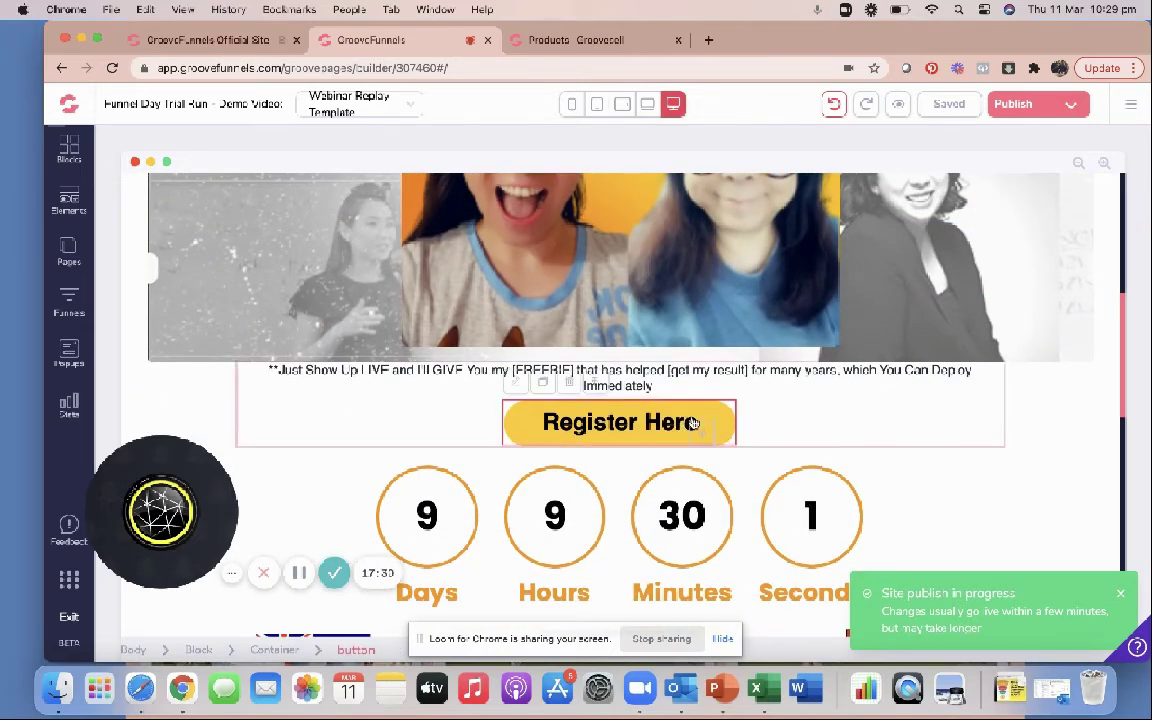
{"action": "left_click", "coordinate": [522, 387]}
{"action": "left_click", "coordinate": [1018, 199]}
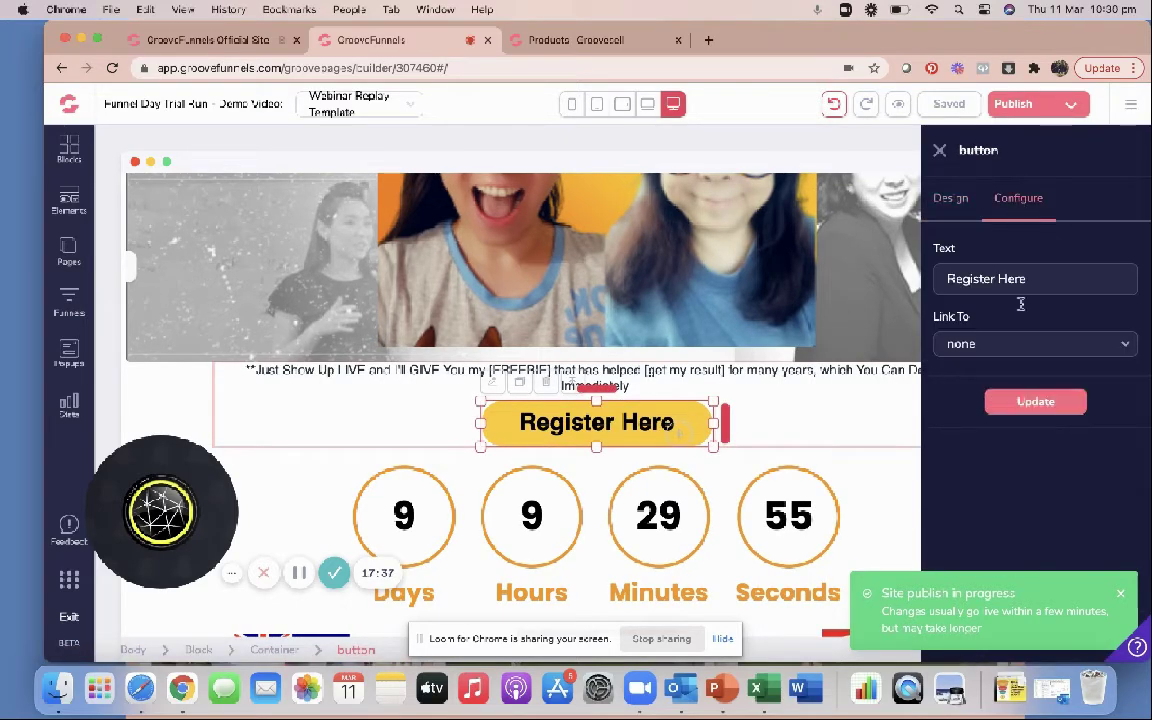
{"action": "left_click", "coordinate": [1013, 344]}
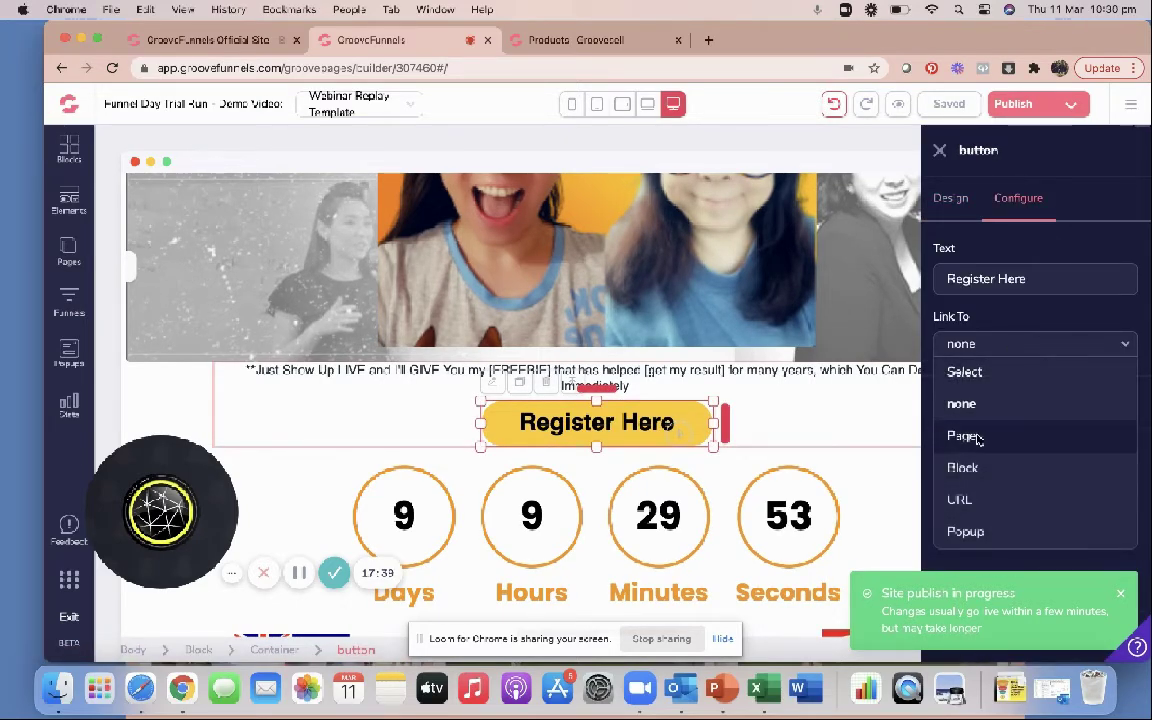
{"action": "left_click", "coordinate": [978, 437]}
{"action": "left_click", "coordinate": [964, 404]}
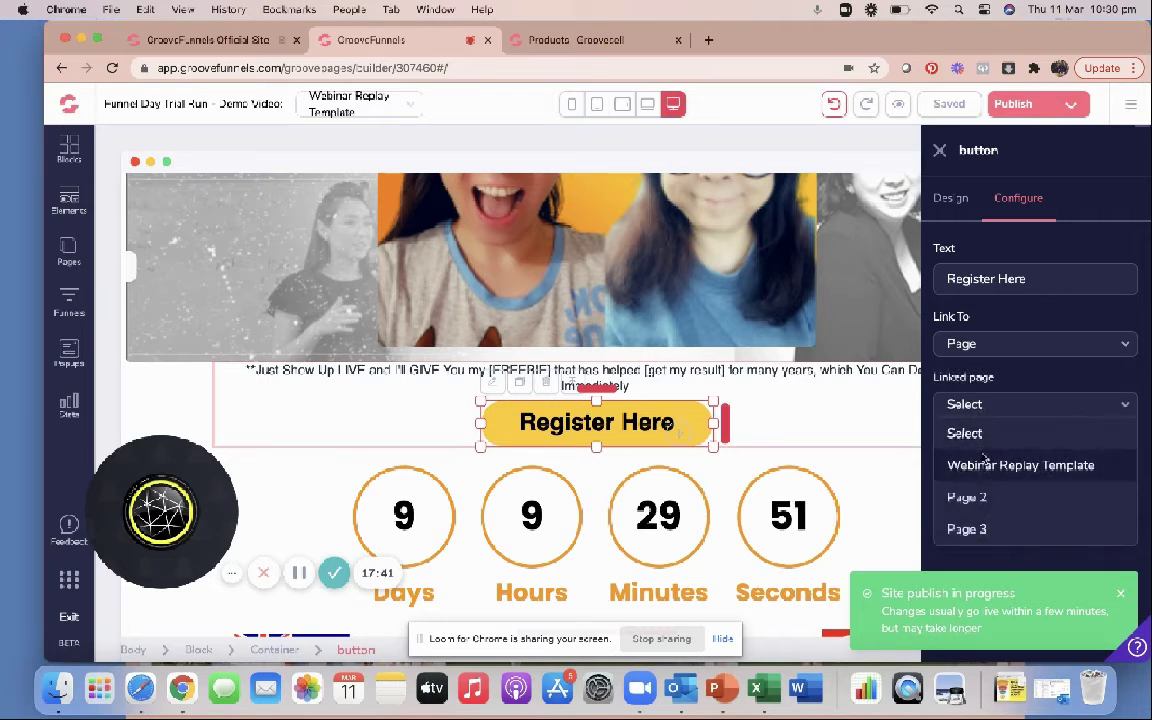
{"action": "left_click", "coordinate": [966, 497]}
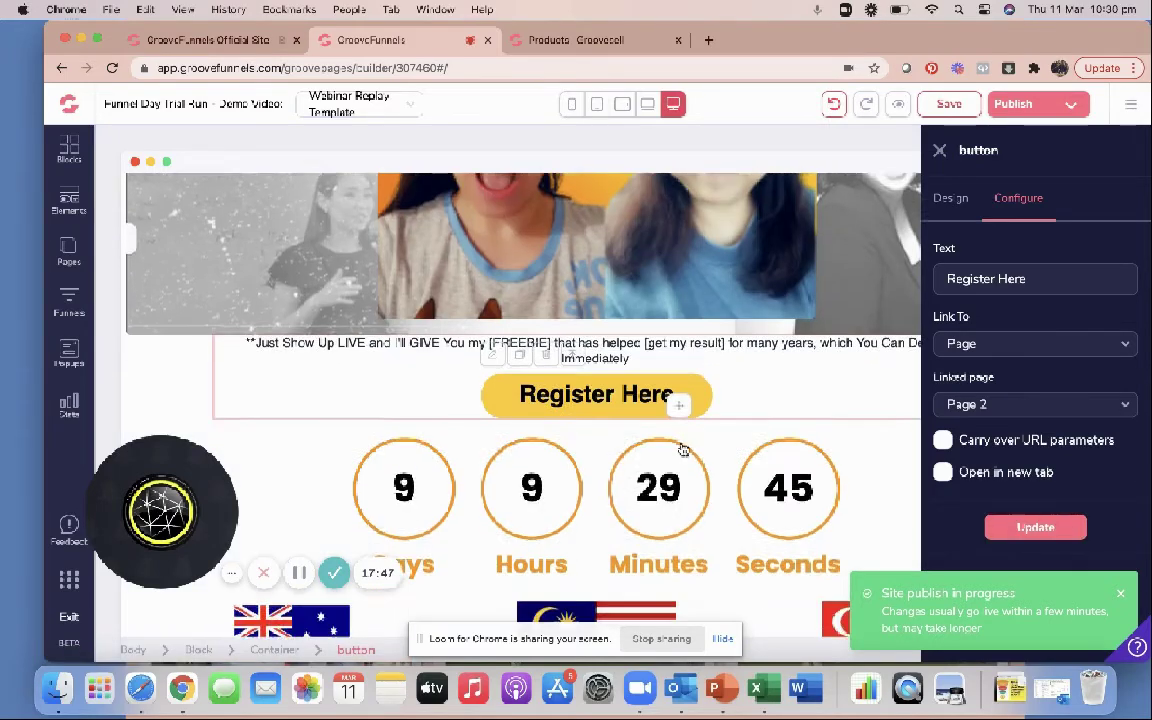
Link the Register Now button under the Limited Seats heading to Page 2 and apply the update.
{"action": "scroll", "coordinate": [683, 450], "scroll_direction": "down", "scroll_amount": 5}
{"action": "left_click", "coordinate": [560, 500]}
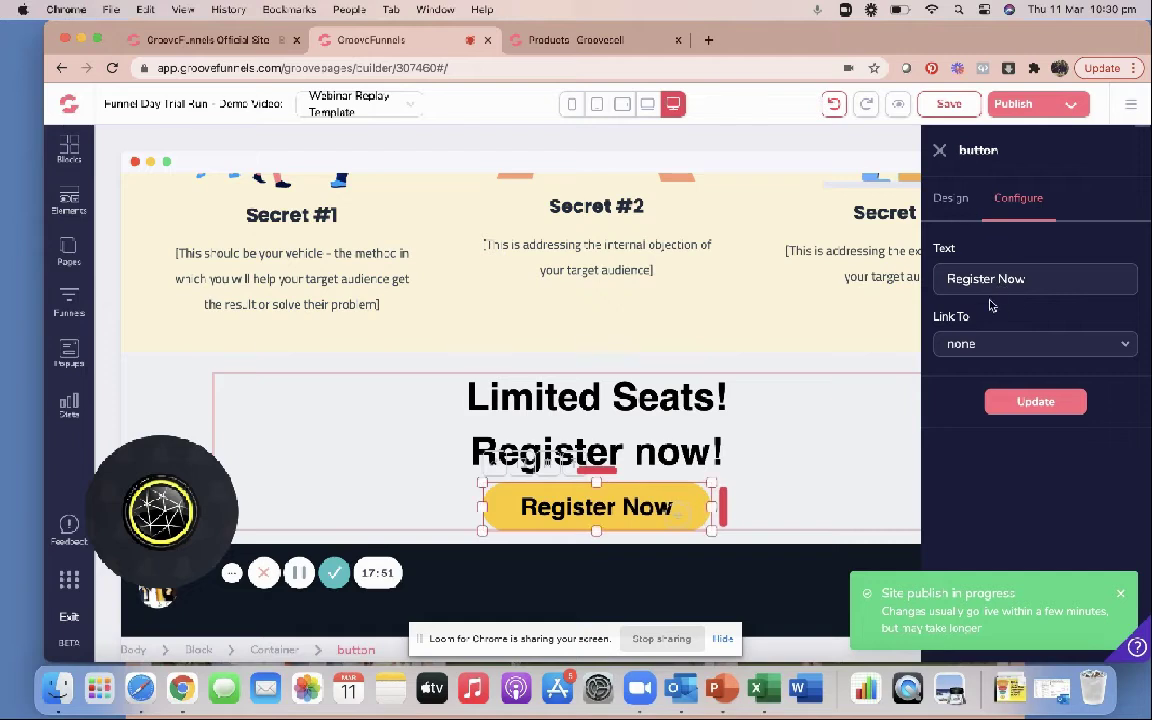
{"action": "left_click", "coordinate": [983, 343]}
{"action": "left_click", "coordinate": [972, 433]}
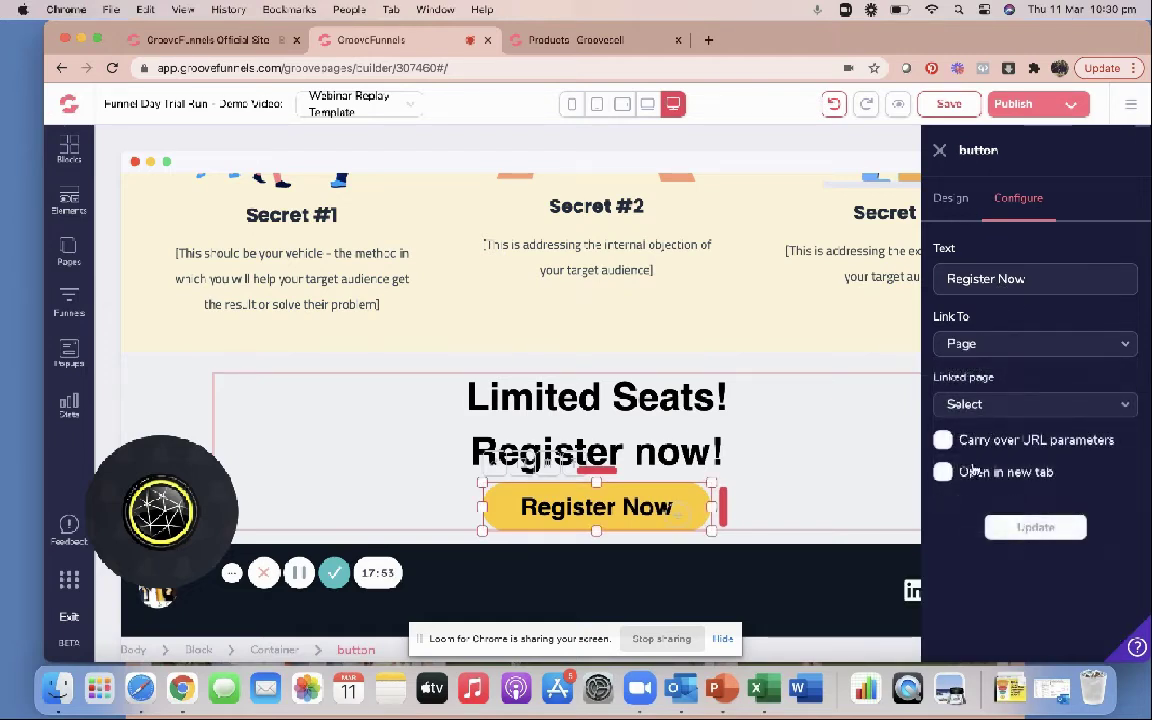
{"action": "left_click", "coordinate": [975, 405]}
{"action": "left_click", "coordinate": [962, 496]}
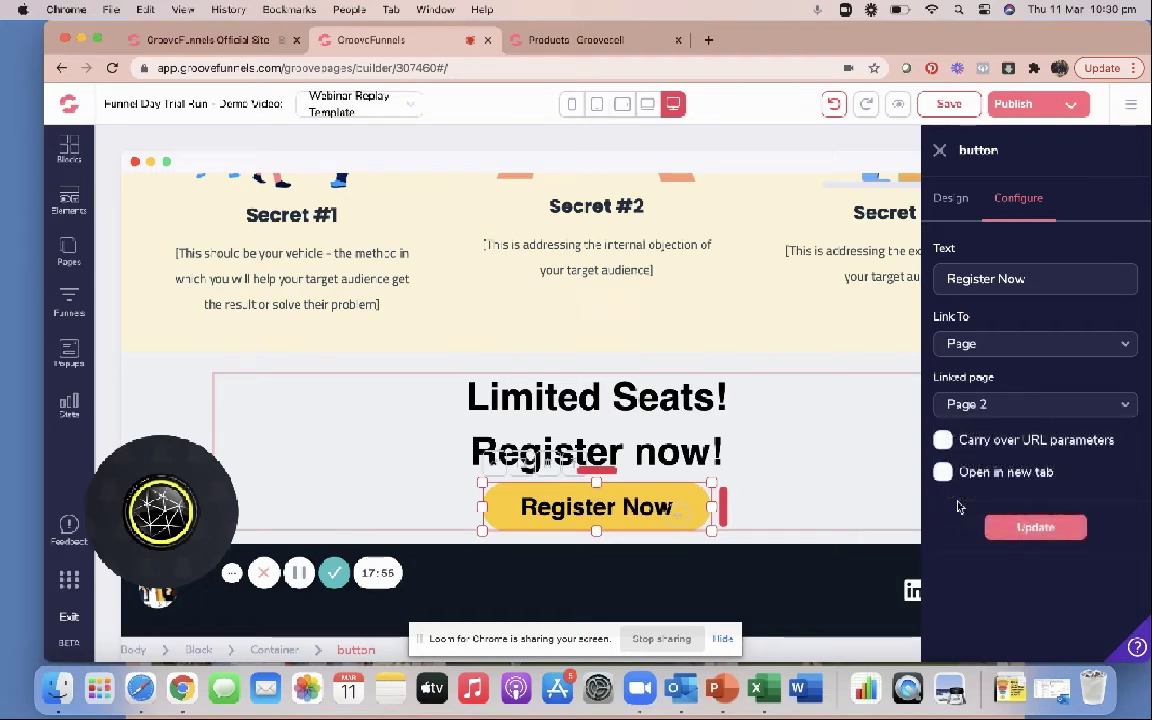
{"action": "left_click", "coordinate": [1025, 530]}
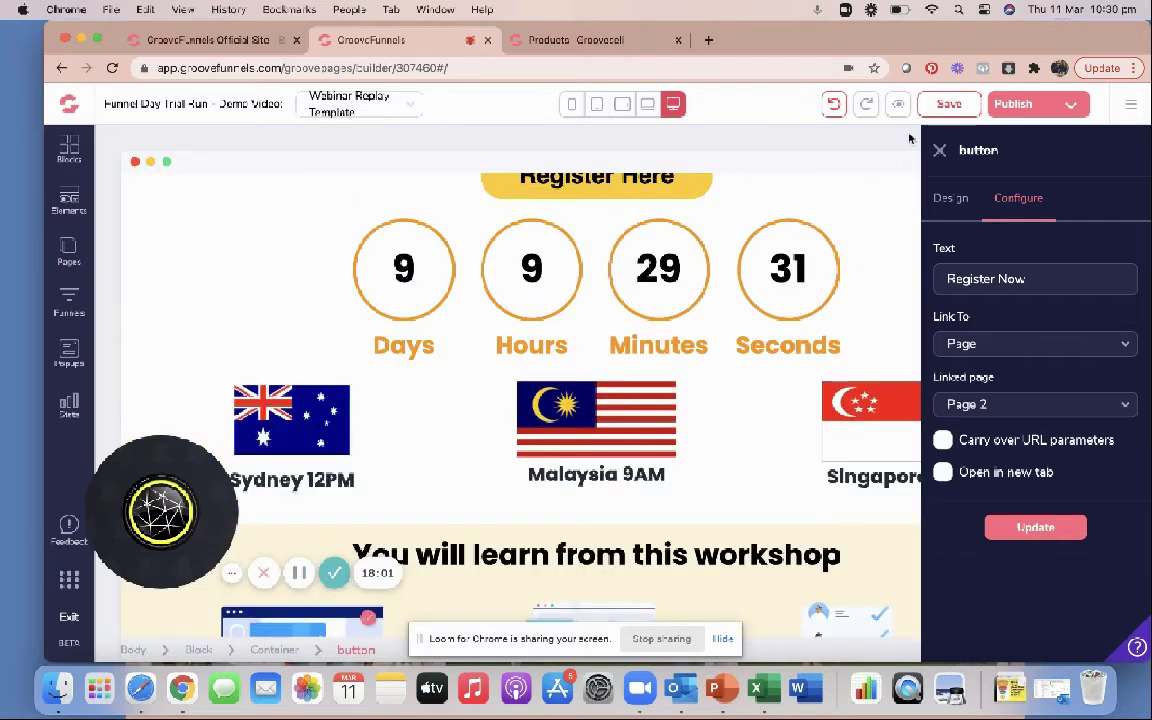
Save the Webinar Replay Template page and publish the site again to the demovideo folder.
{"action": "left_click", "coordinate": [949, 104]}
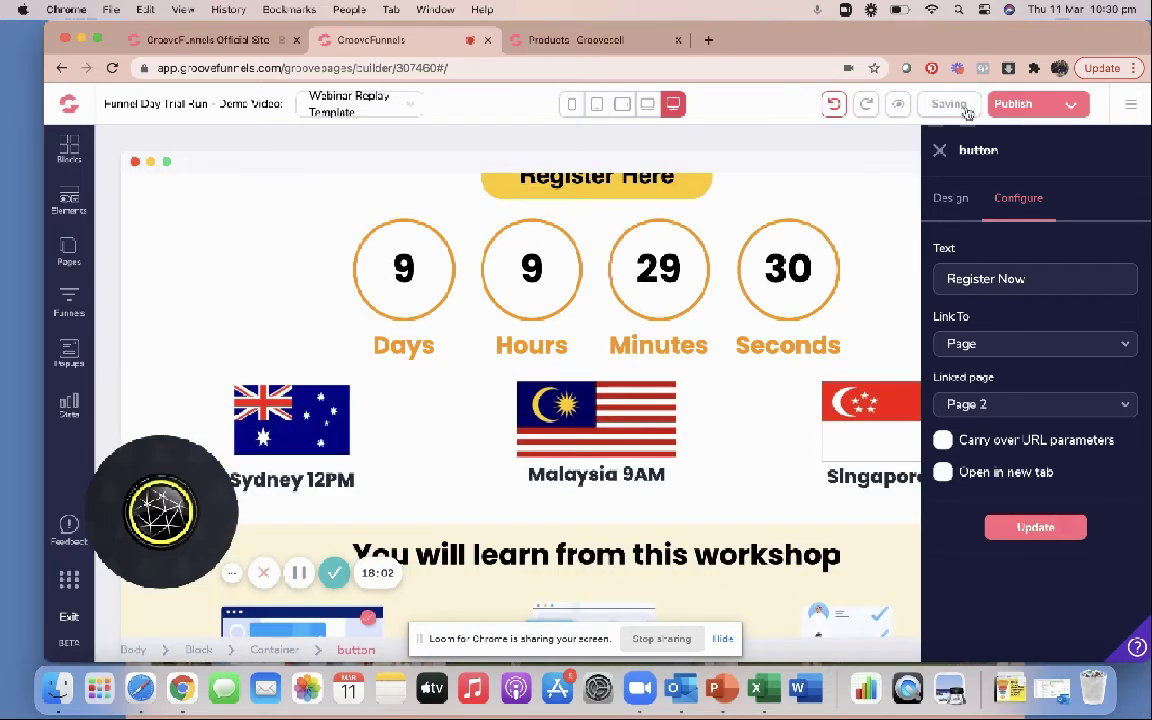
{"action": "left_click", "coordinate": [1044, 107]}
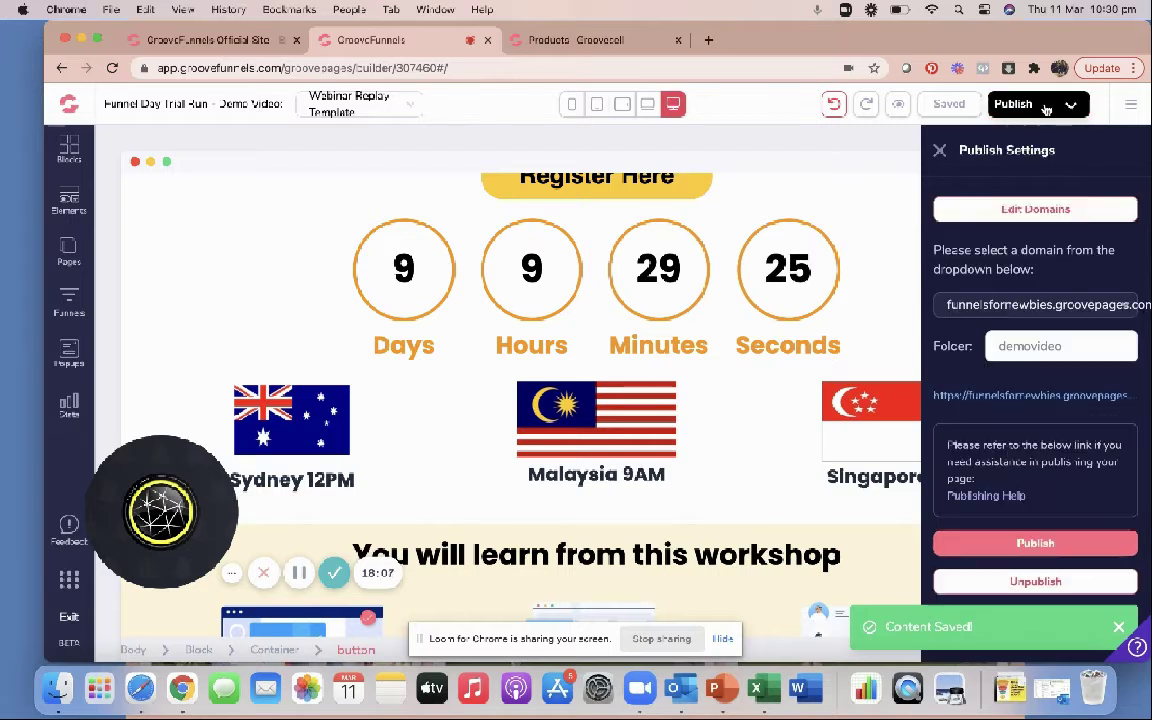
{"action": "left_click", "coordinate": [1017, 548]}
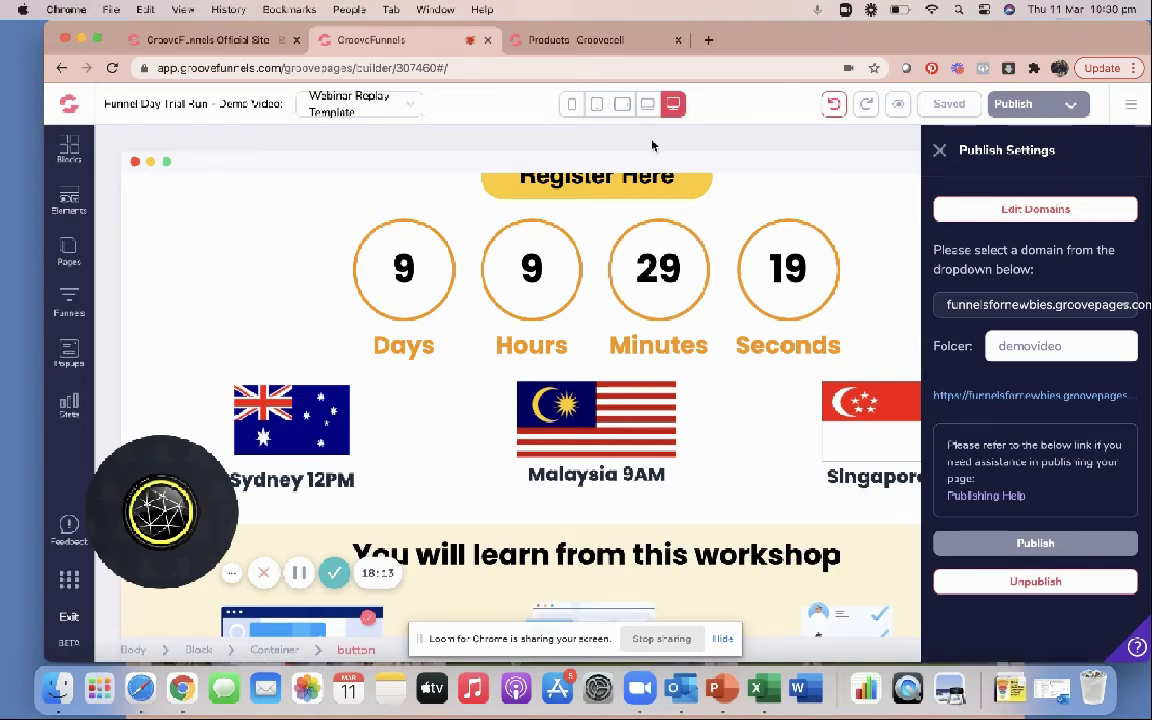
Open the published webinar page, test where its Register Here button leads, and return to the page builder.
{"action": "left_click", "coordinate": [976, 398]}
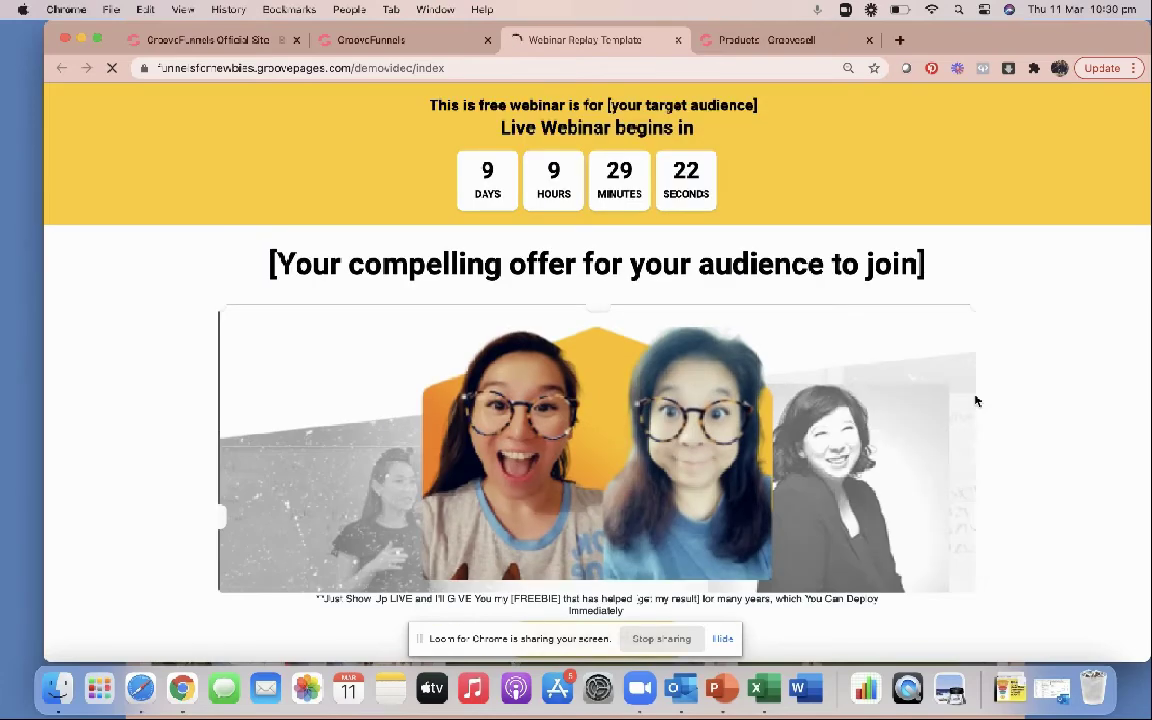
{"action": "scroll", "coordinate": [819, 365], "scroll_direction": "down", "scroll_amount": 5}
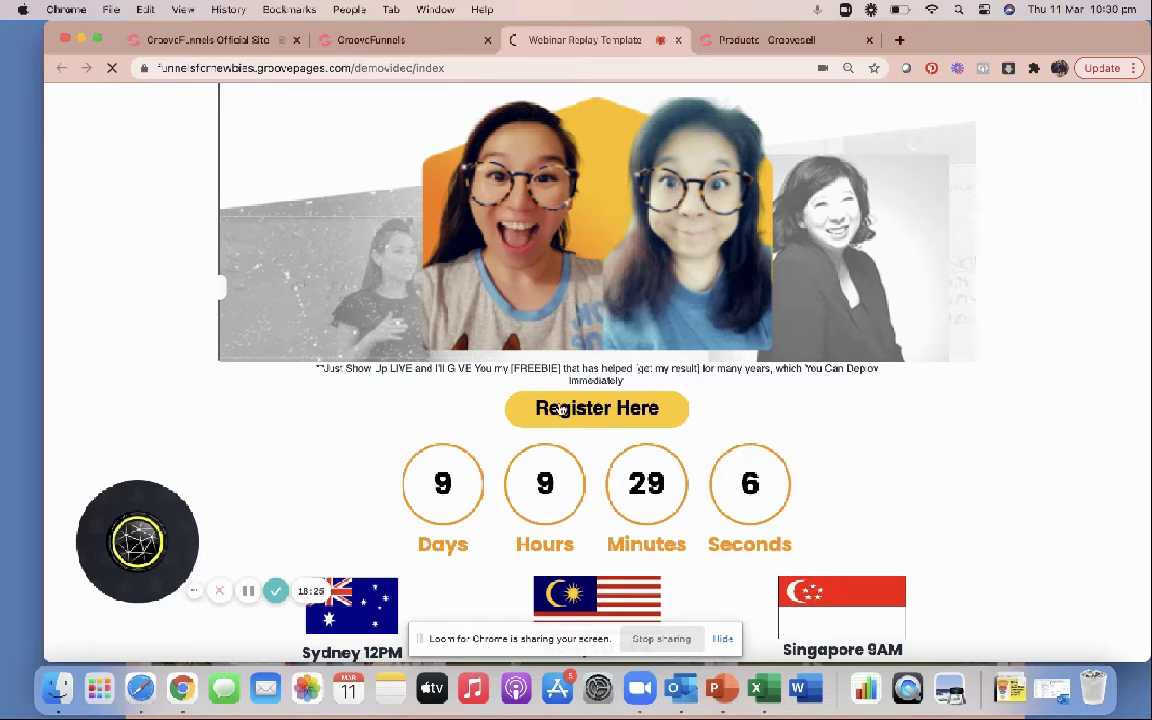
{"action": "left_click", "coordinate": [251, 597]}
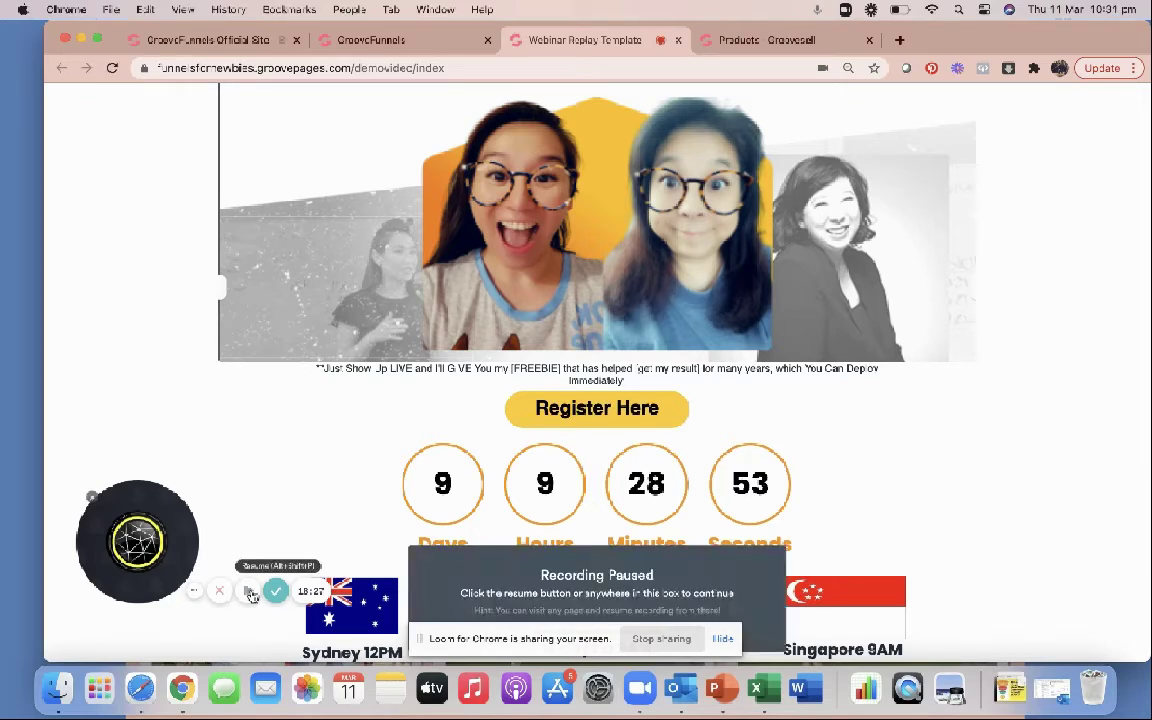
{"action": "left_click", "coordinate": [676, 436]}
{"action": "left_click", "coordinate": [583, 409]}
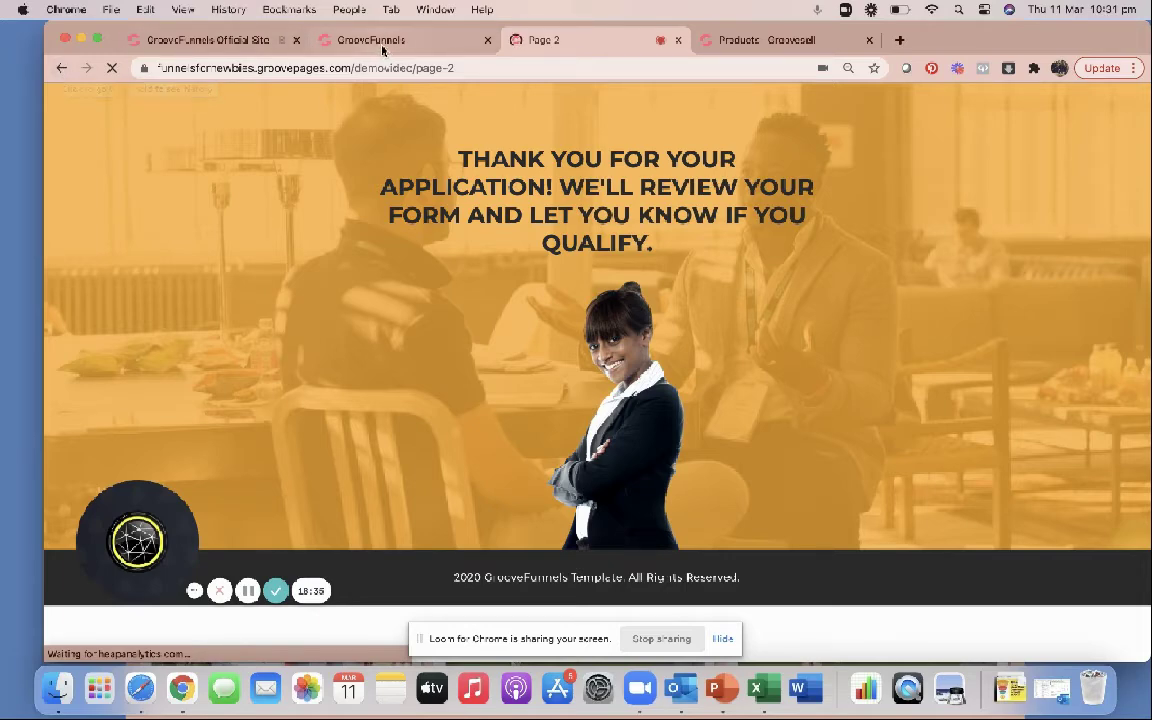
{"action": "left_click", "coordinate": [318, 40]}
Try to rename Page 3 as Sales Page in the site's page list.
{"action": "left_click", "coordinate": [62, 258]}
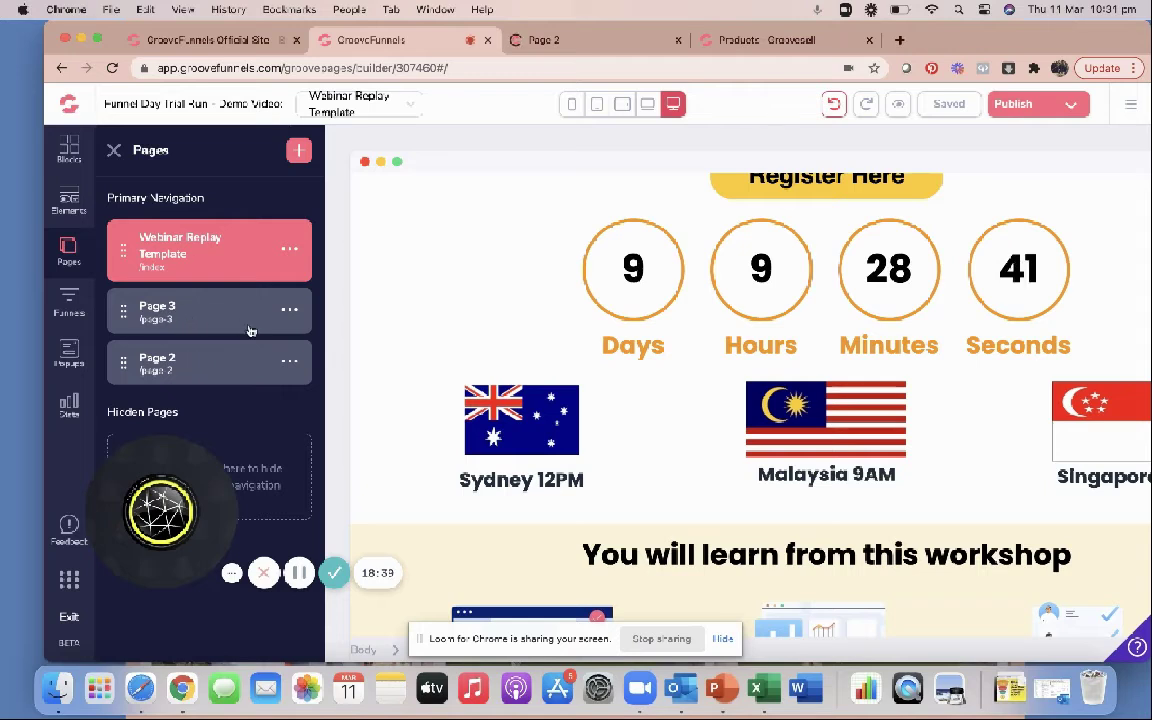
{"action": "left_click", "coordinate": [288, 312]}
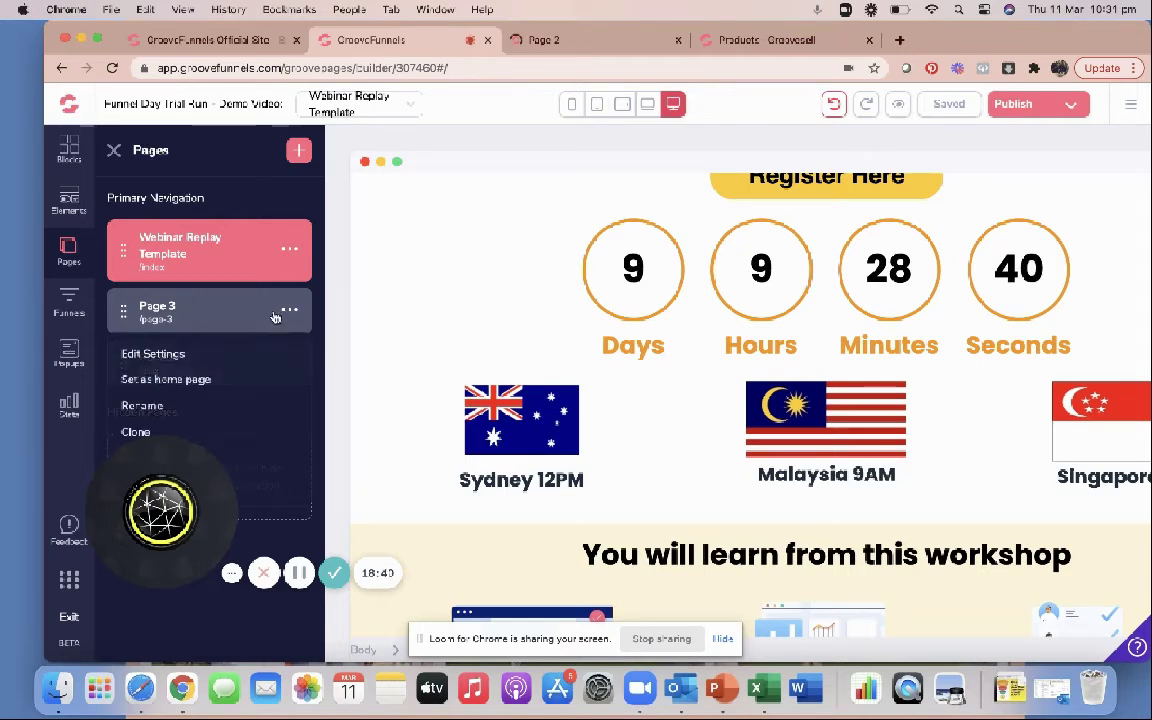
{"action": "left_click", "coordinate": [143, 406]}
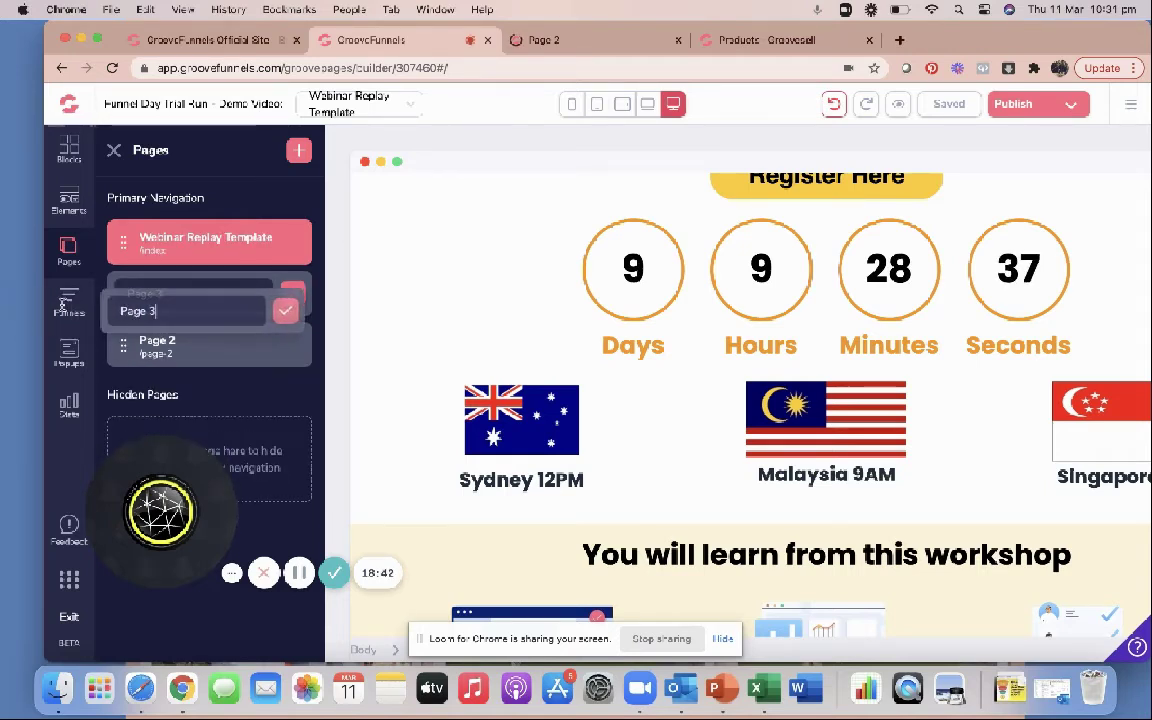
{"action": "key", "text": "BackSpace"}
{"action": "key", "text": "BackSpace"}
{"action": "key", "text": "BackSpace"}
{"action": "key", "text": "BackSpace"}
{"action": "key", "text": "BackSpace"}
{"action": "key", "text": "BackSpace"}
{"action": "type", "text": "Sales "}
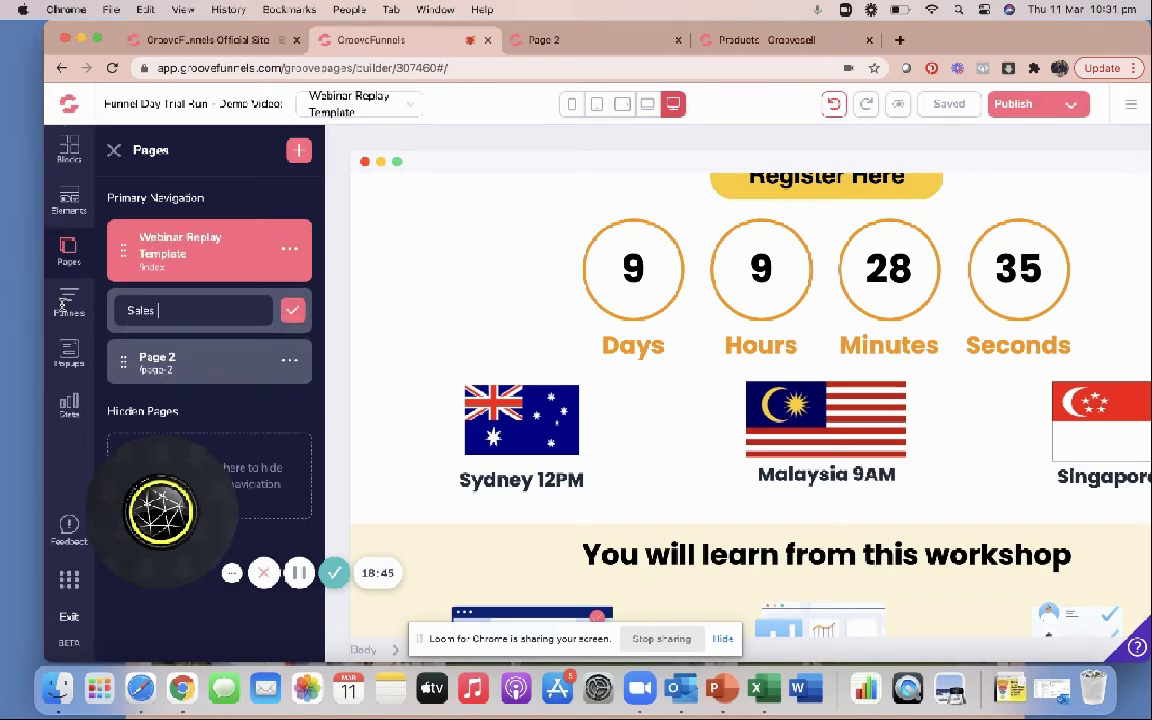
{"action": "type", "text": "Page"}
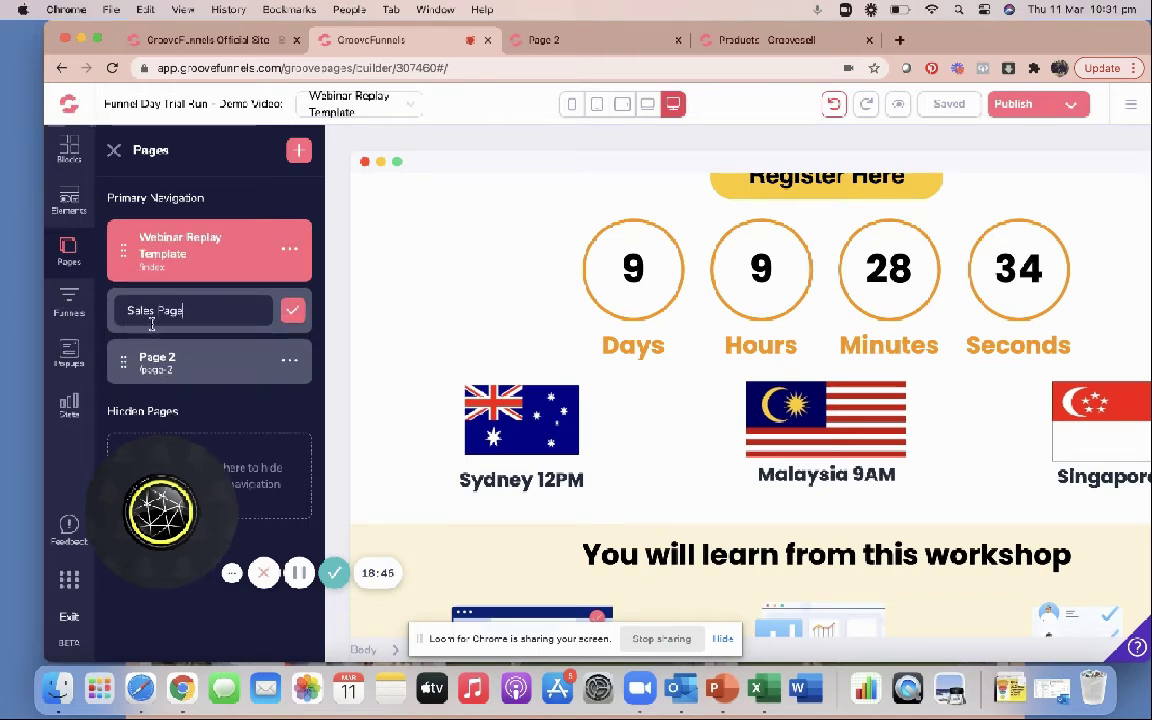
Open Page 2 and rename it as Thank you in the page list.
{"action": "left_click", "coordinate": [197, 362]}
{"action": "left_click", "coordinate": [65, 255]}
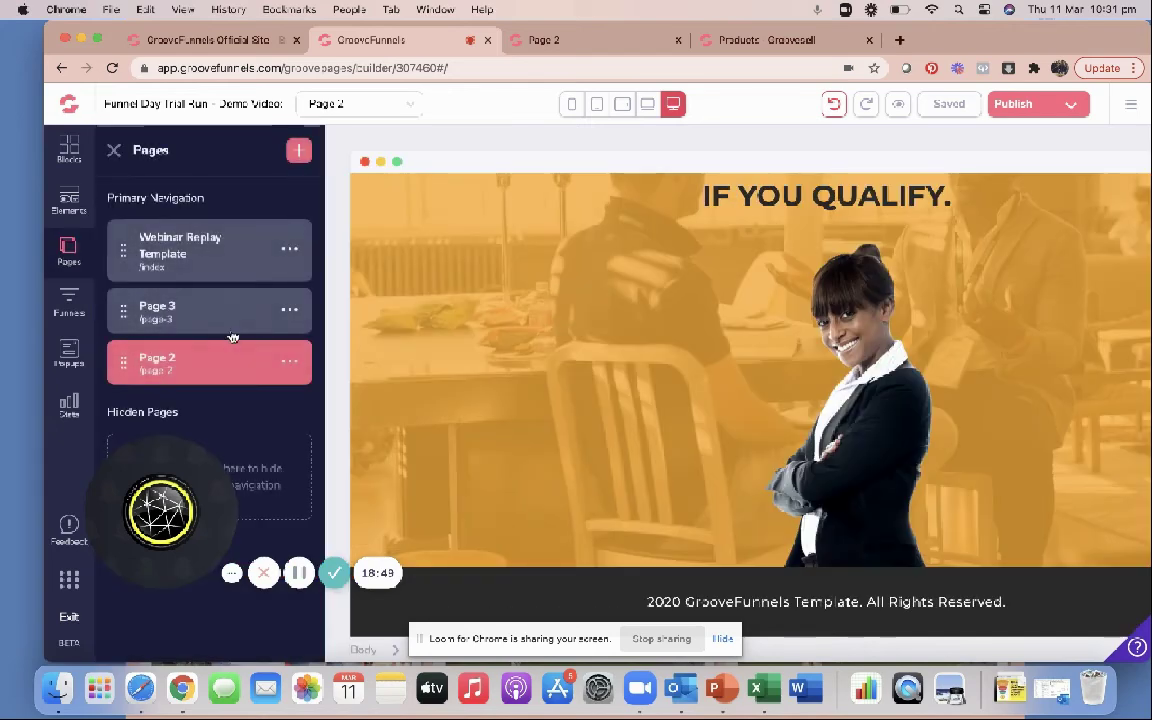
{"action": "left_click", "coordinate": [293, 362]}
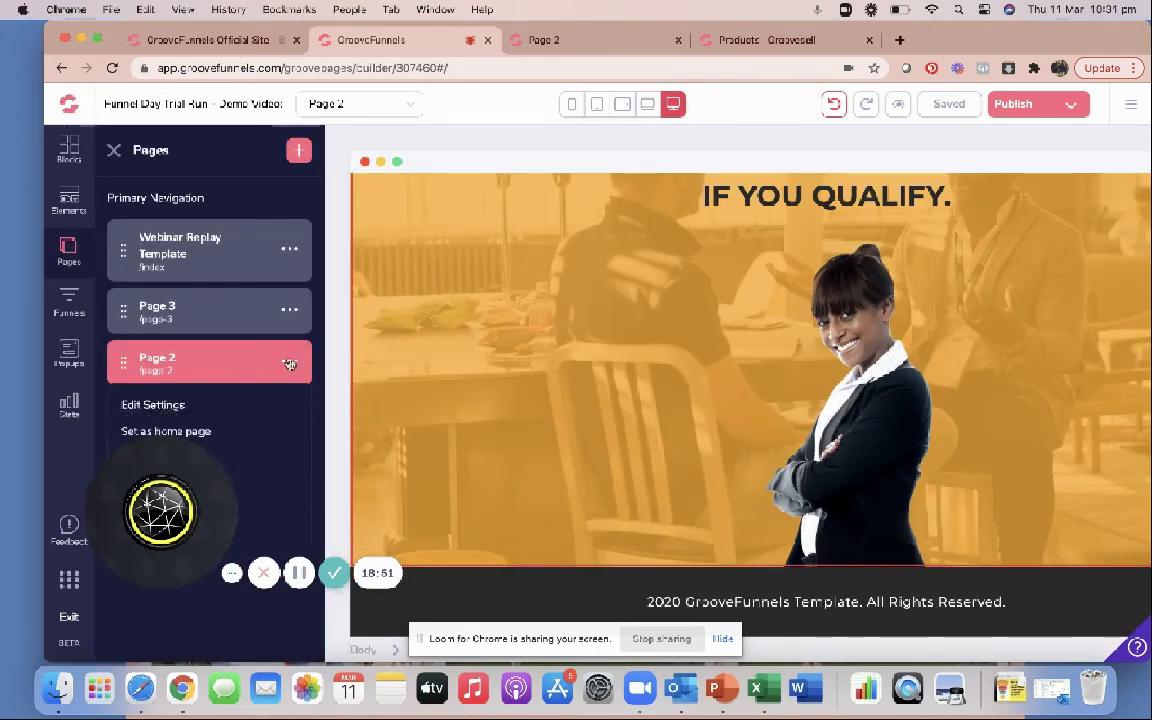
{"action": "left_click", "coordinate": [289, 364]}
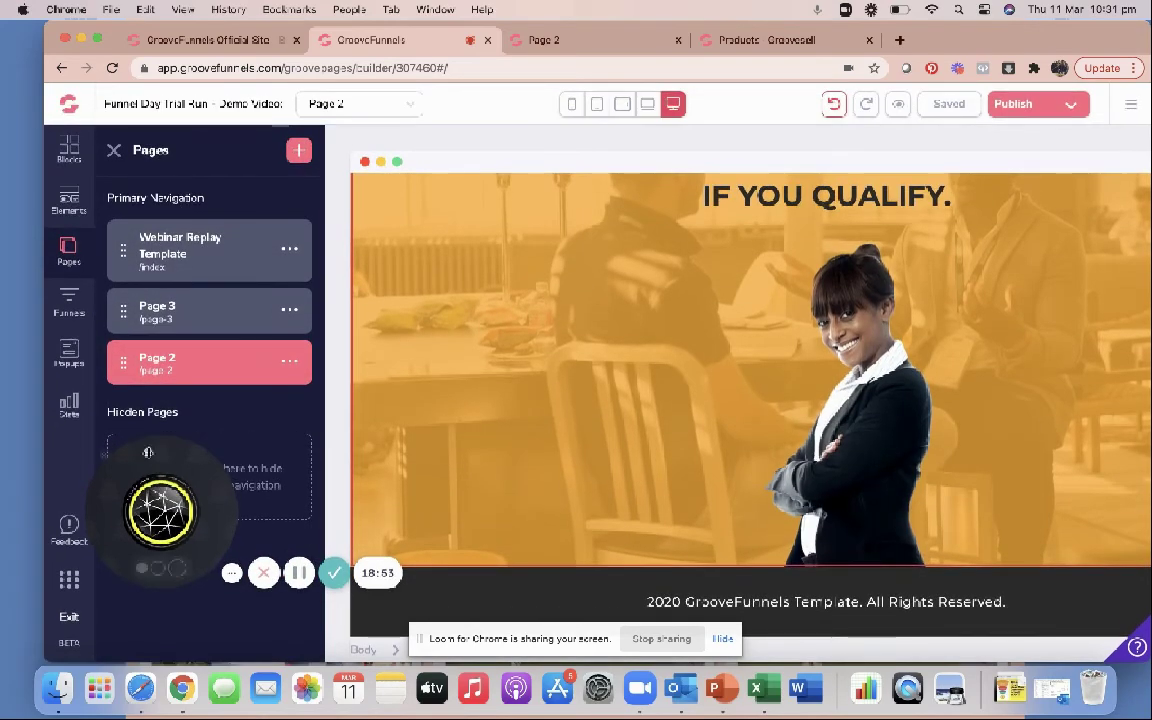
{"action": "left_click", "coordinate": [291, 360]}
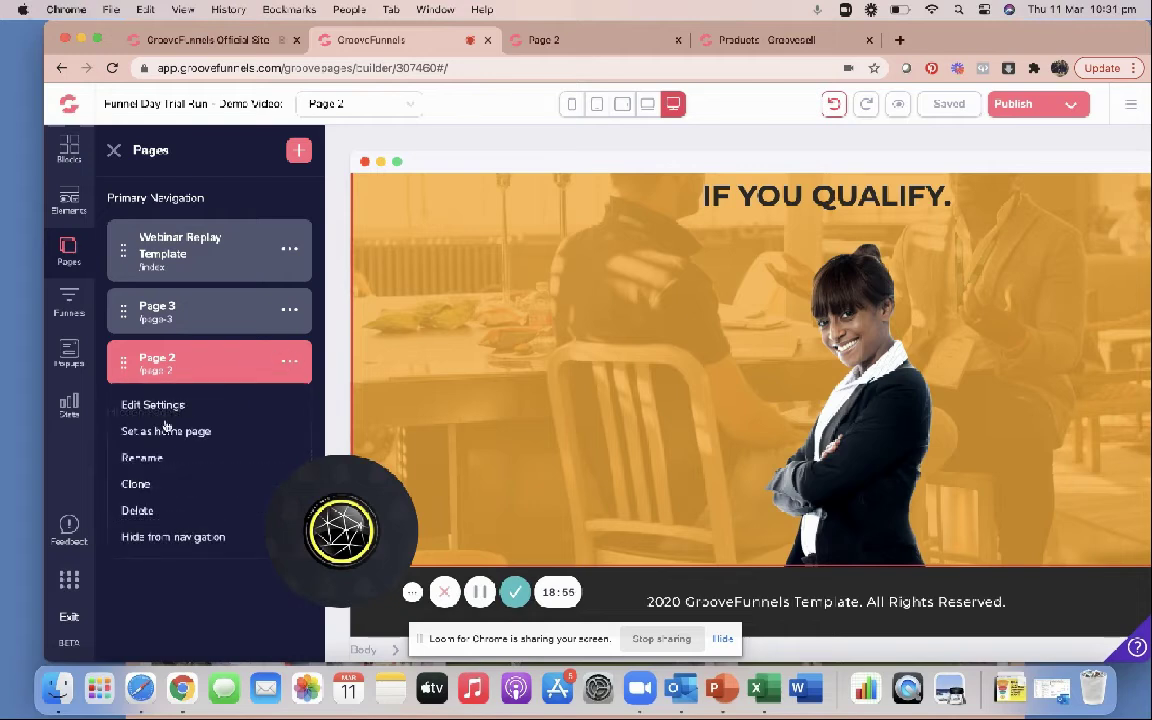
{"action": "left_click", "coordinate": [150, 404]}
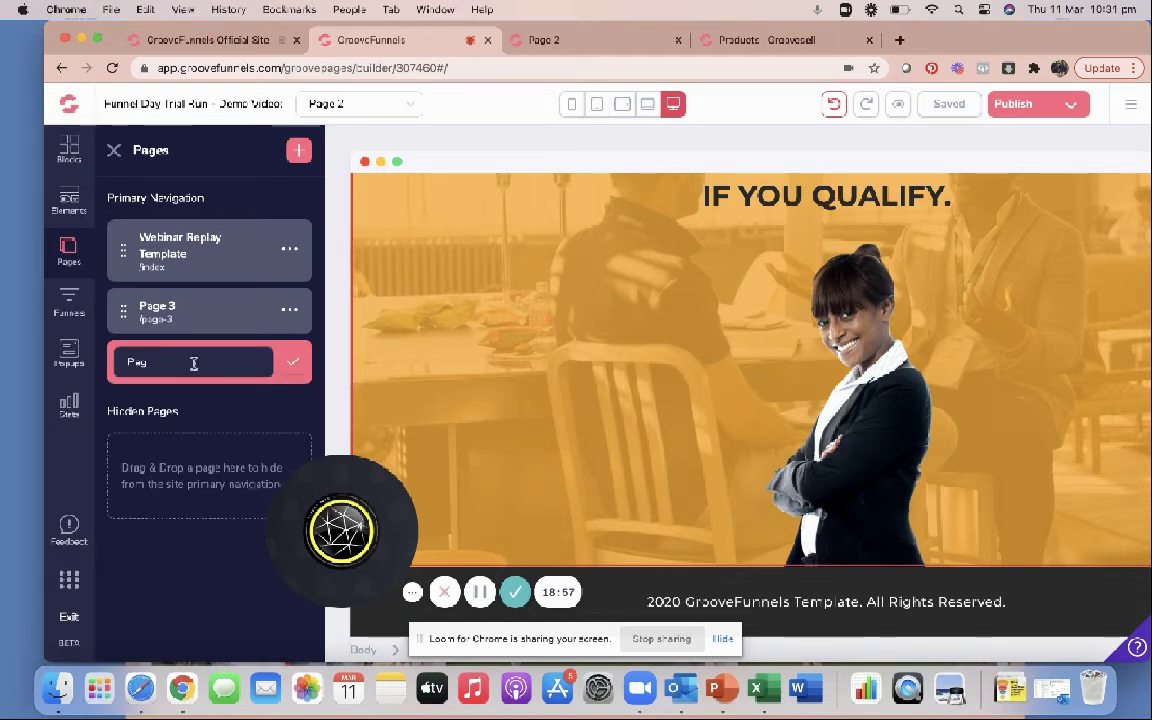
{"action": "key", "text": "BackSpace"}
{"action": "key", "text": "BackSpace"}
{"action": "key", "text": "BackSpace"}
{"action": "type", "text": "Than"}
{"action": "left_click", "coordinate": [291, 363]}
Rename Page 3 as Sales Page in the site's page list.
{"action": "left_click", "coordinate": [289, 310]}
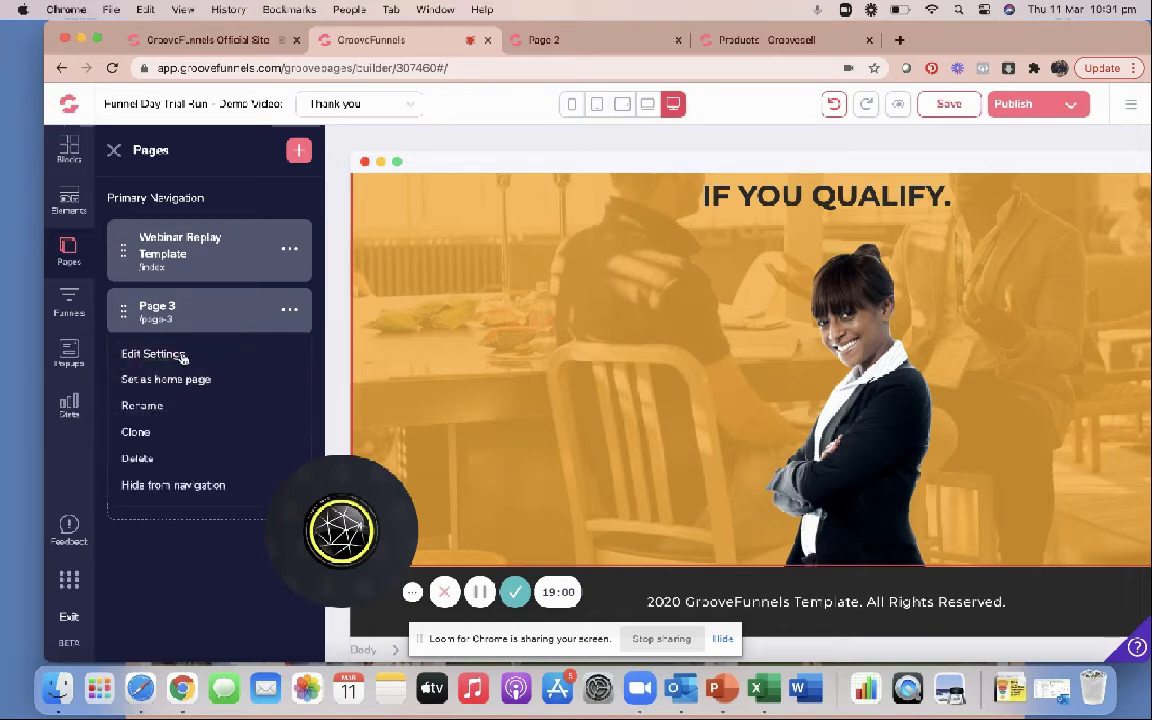
{"action": "left_click", "coordinate": [143, 406]}
{"action": "type", "text": "P"}
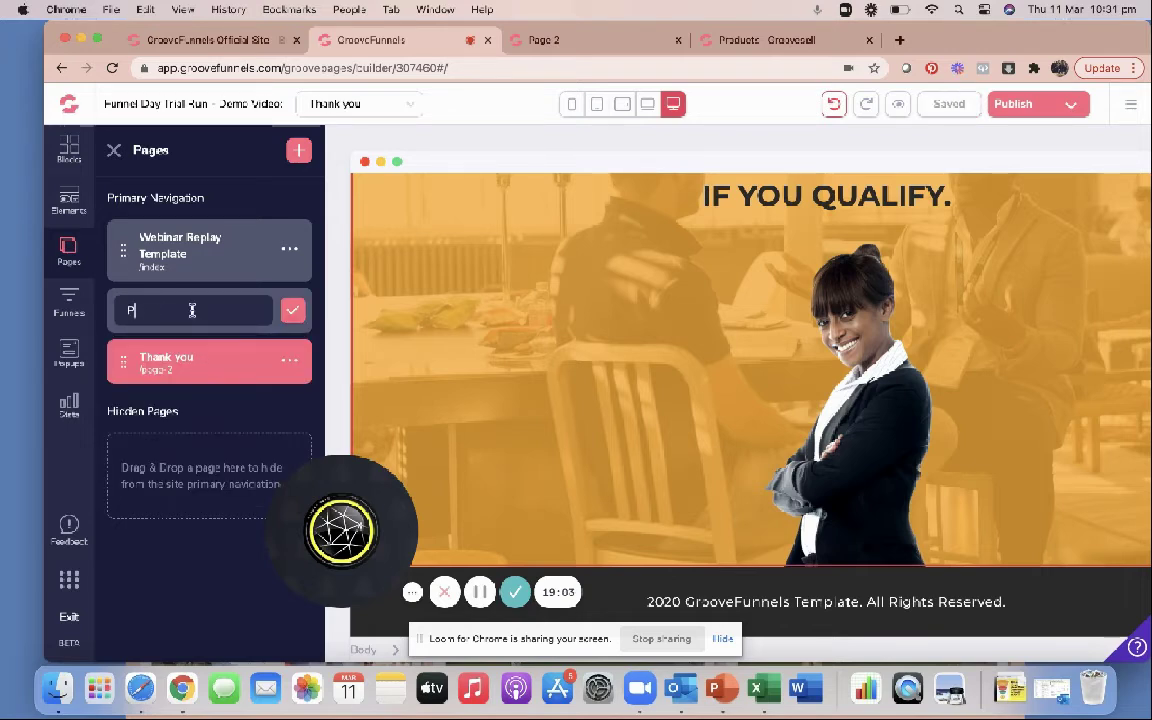
{"action": "key", "text": "BackSpace"}
{"action": "type", "text": "Sales Page"}
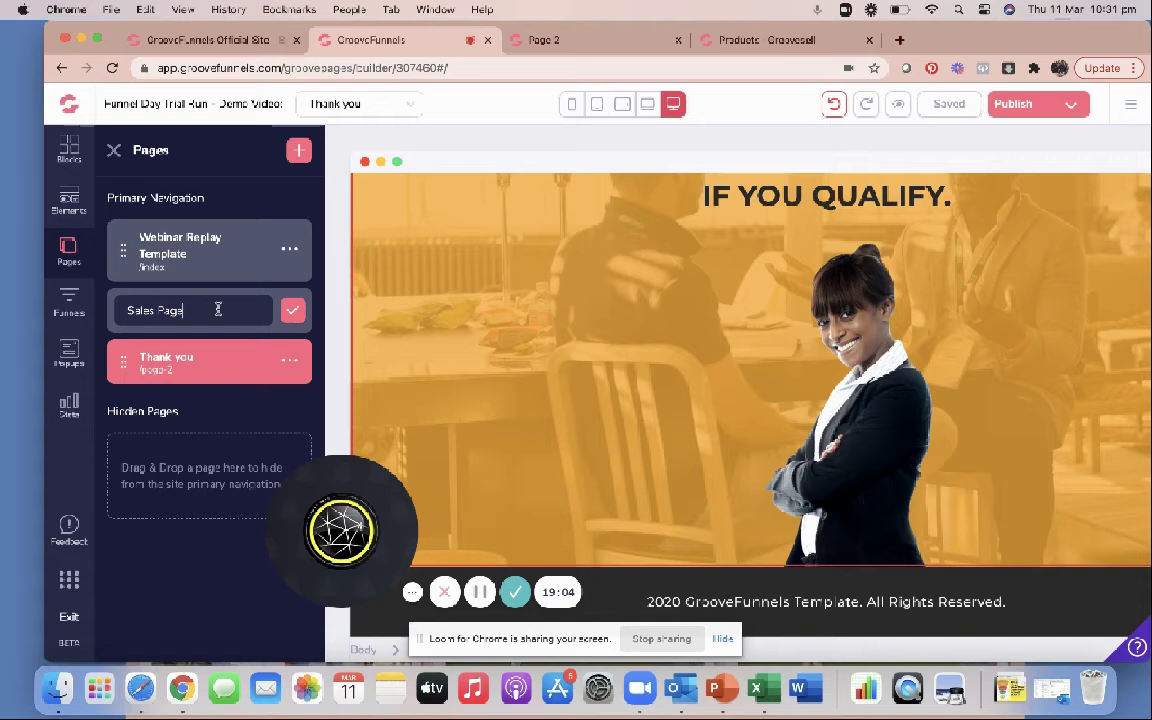
{"action": "left_click", "coordinate": [292, 310]}
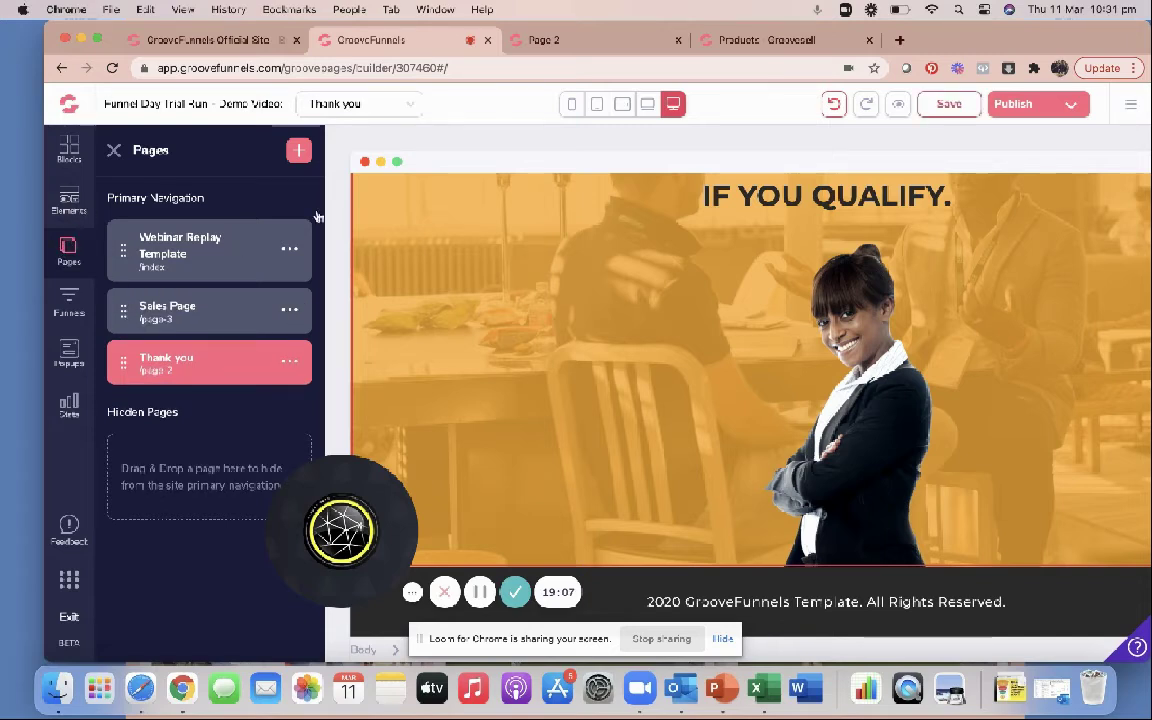
Save the renamed pages and publish the site again to the demovideo folder.
{"action": "left_click", "coordinate": [960, 106]}
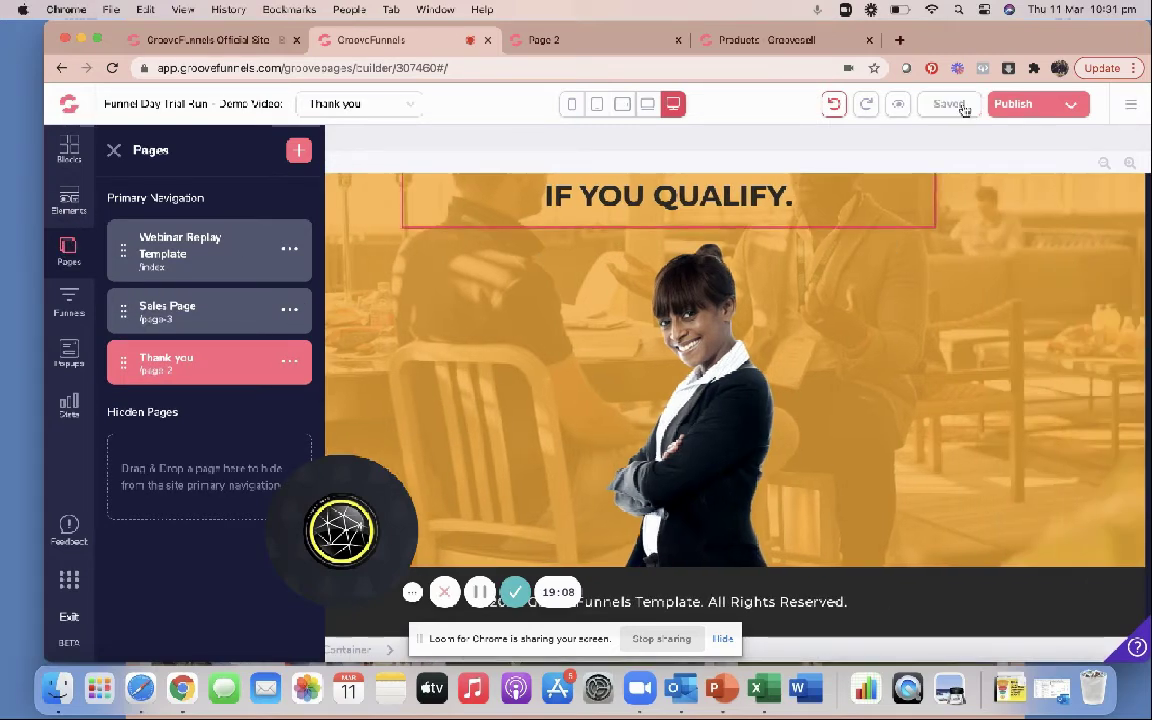
{"action": "left_click", "coordinate": [1022, 106]}
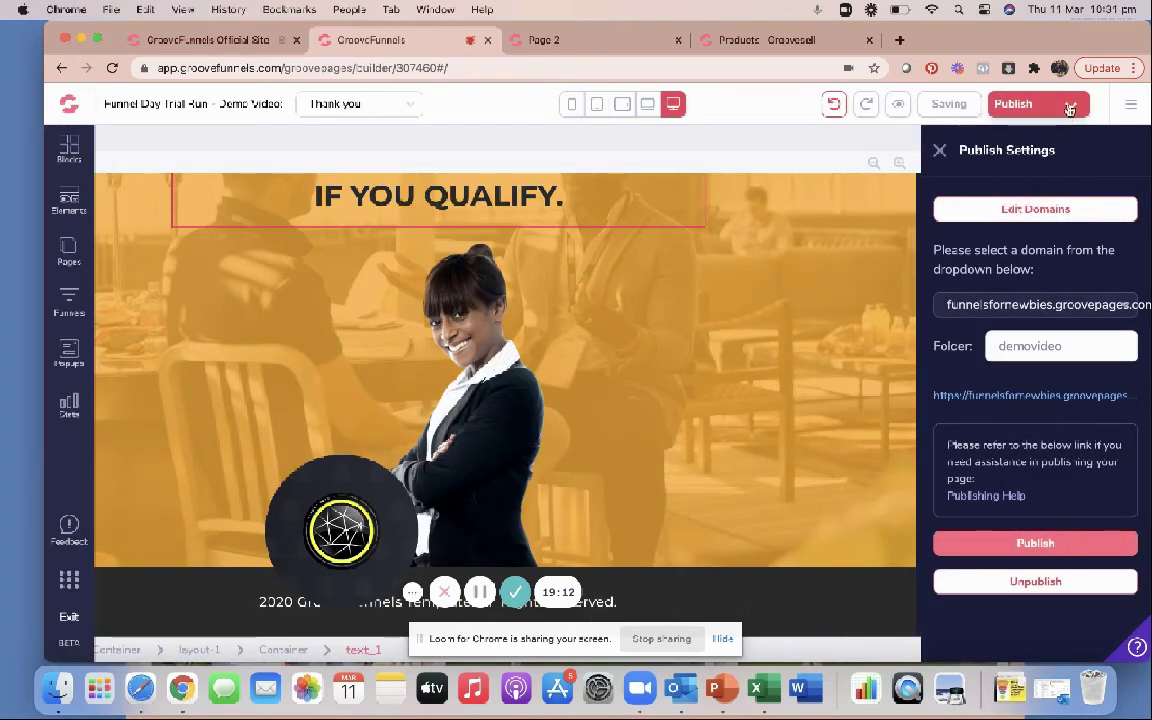
{"action": "left_click", "coordinate": [1036, 110]}
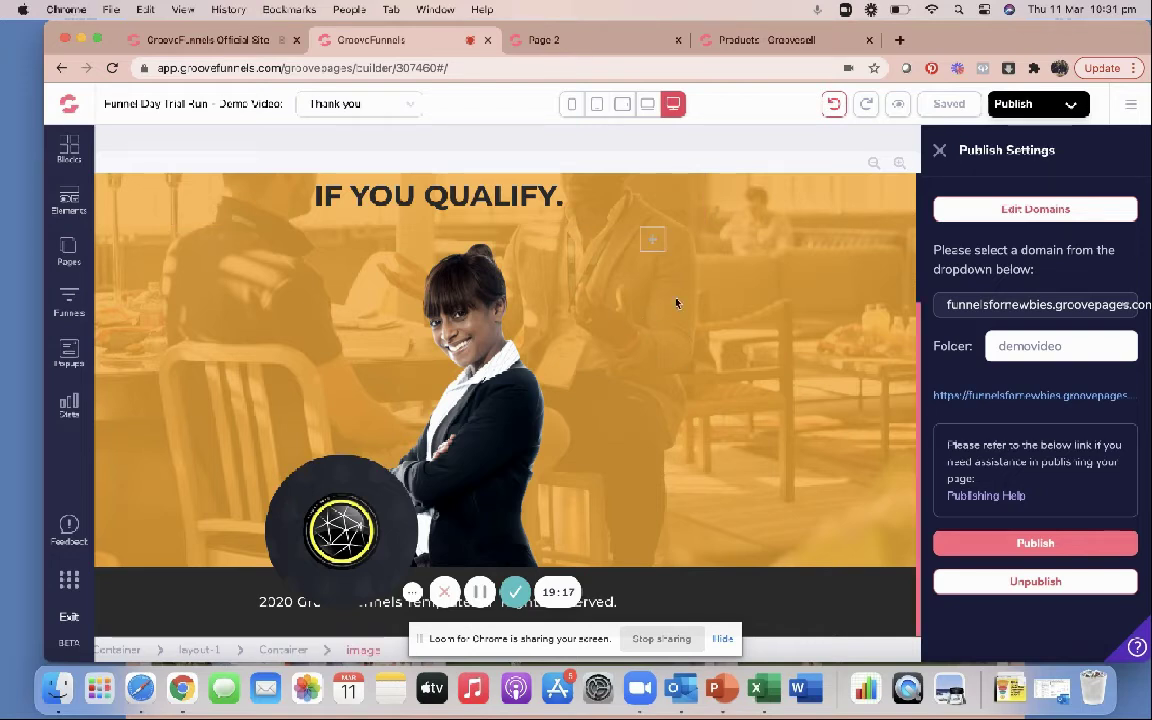
{"action": "left_click", "coordinate": [1035, 543]}
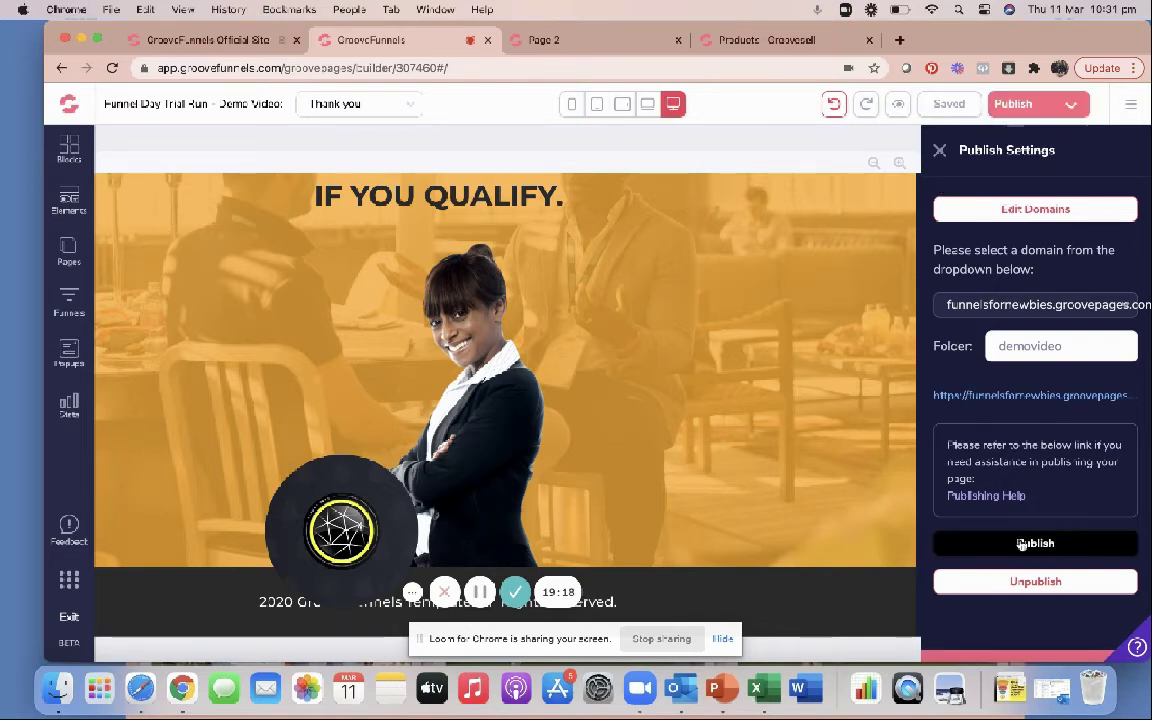
{"action": "left_click_drag", "start_coordinate": [340, 498], "coordinate": [213, 498]}
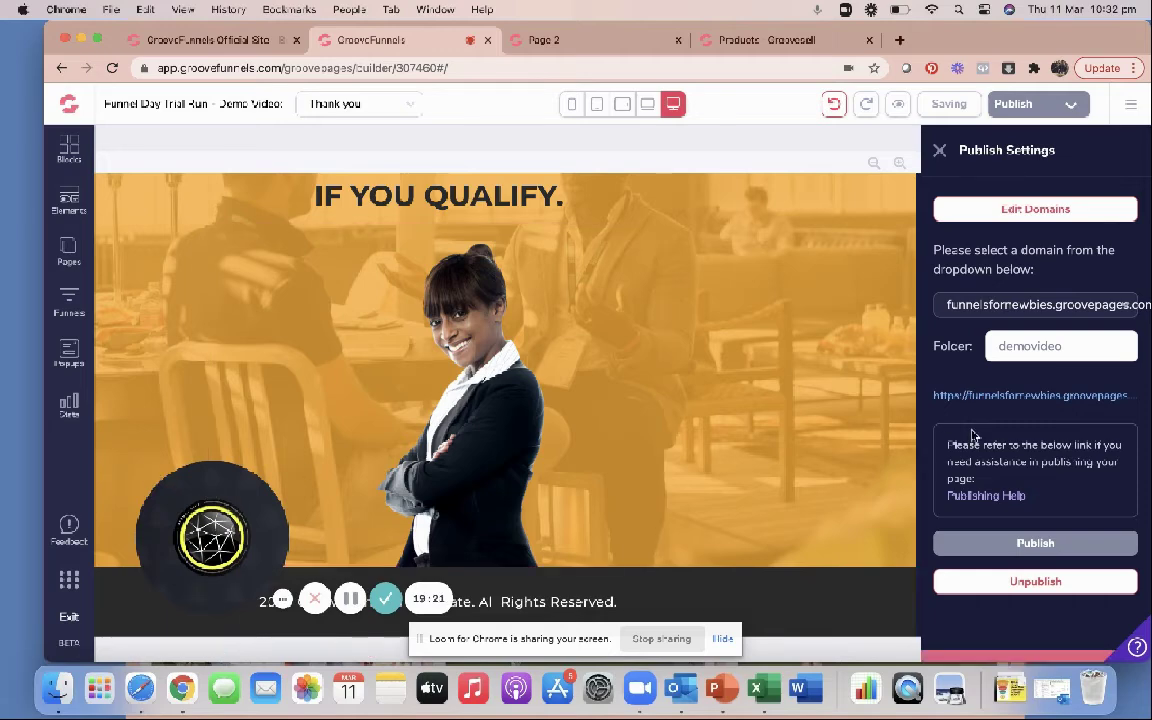
Switch the builder to the Webinar Replay Template page, open its published version, and close the old Page 2 and Products browser tabs.
{"action": "left_click", "coordinate": [68, 250]}
{"action": "left_click", "coordinate": [155, 250]}
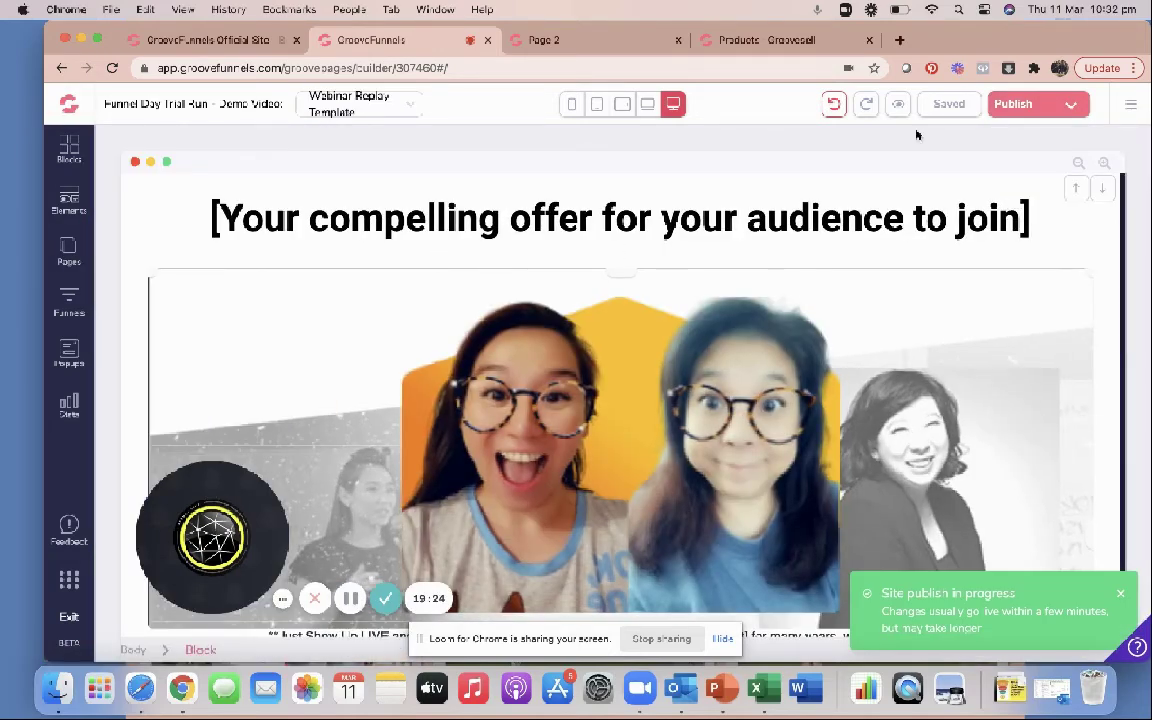
{"action": "left_click", "coordinate": [1031, 105]}
{"action": "left_click", "coordinate": [958, 392]}
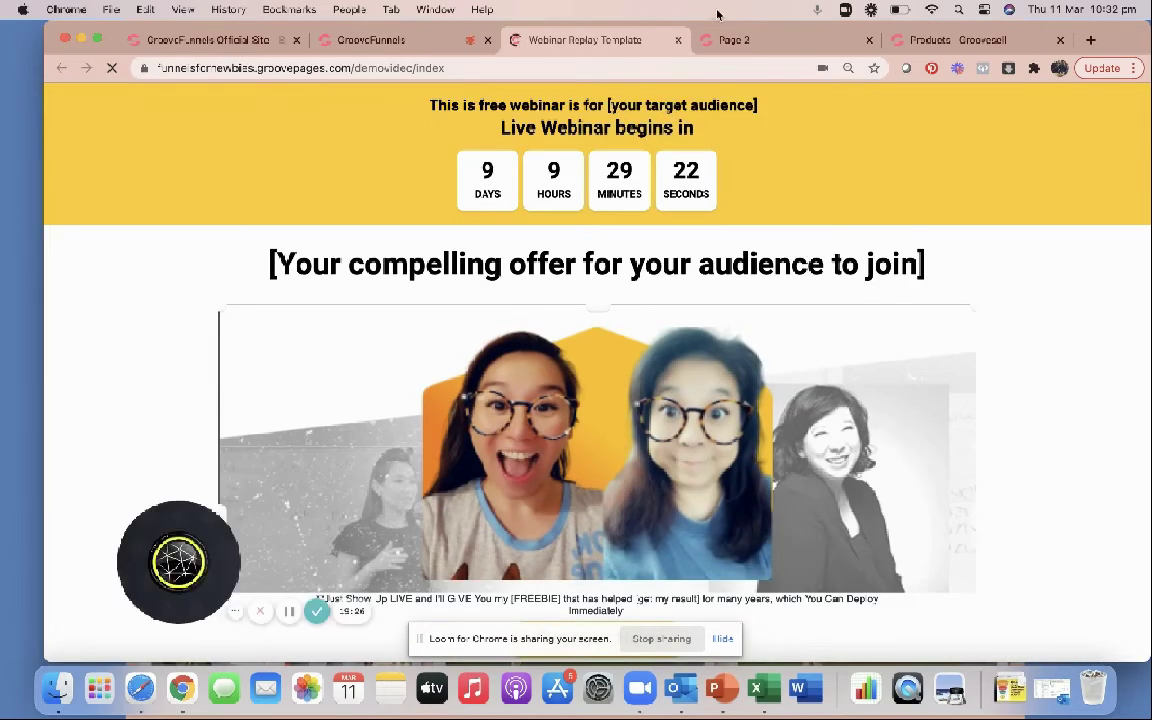
{"action": "left_click", "coordinate": [735, 40]}
{"action": "left_click", "coordinate": [870, 41]}
{"action": "left_click", "coordinate": [870, 40]}
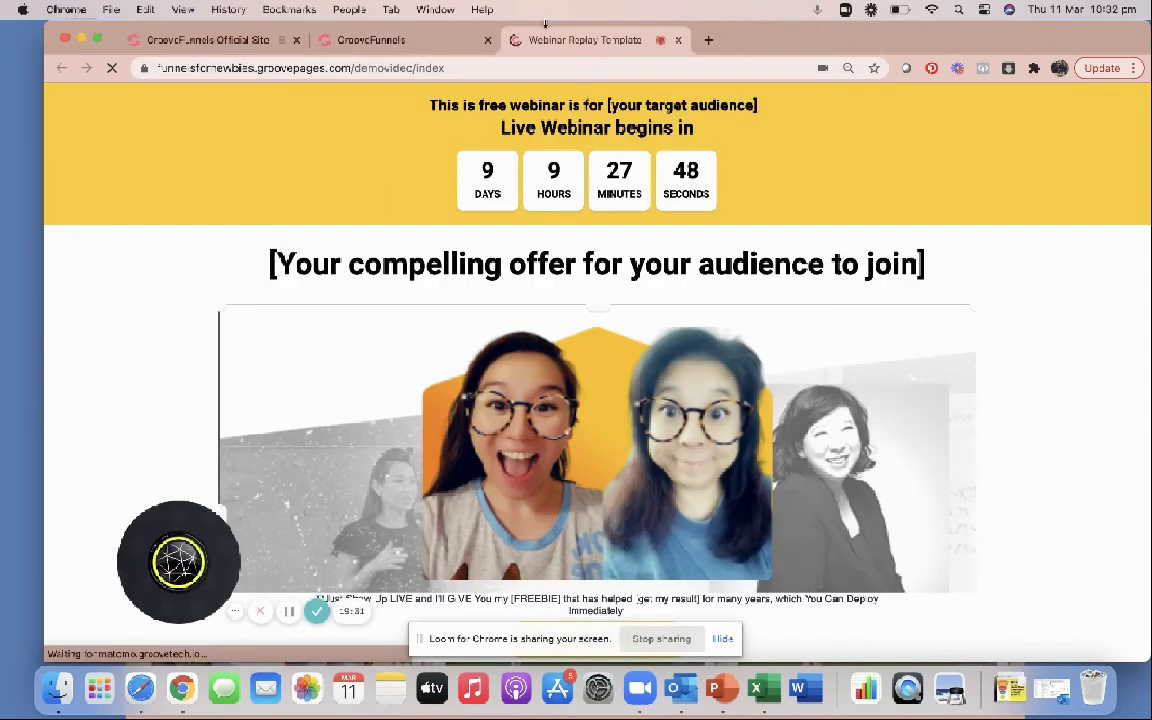
Look over the published webinar page, test where its Register Here button leads, and go back to the webinar page.
{"action": "scroll", "coordinate": [559, 342], "scroll_direction": "down", "scroll_amount": 5}
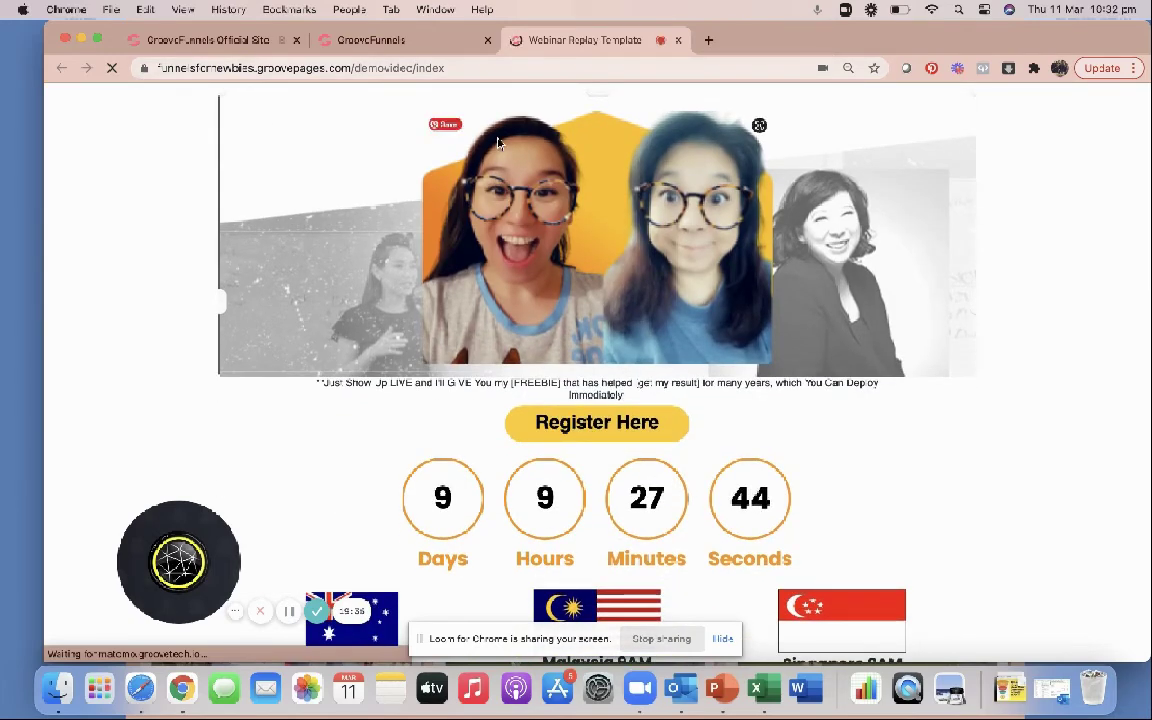
{"action": "scroll", "coordinate": [480, 280], "scroll_direction": "down", "scroll_amount": 10}
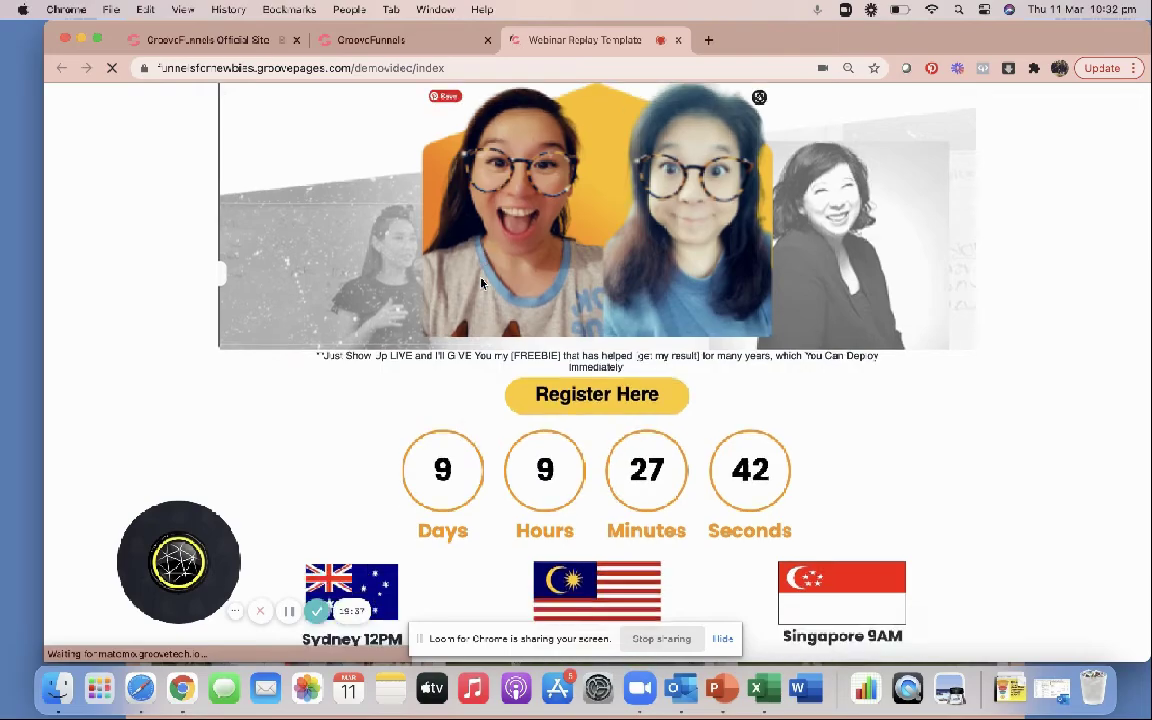
{"action": "scroll", "coordinate": [480, 280], "scroll_direction": "up", "scroll_amount": 15}
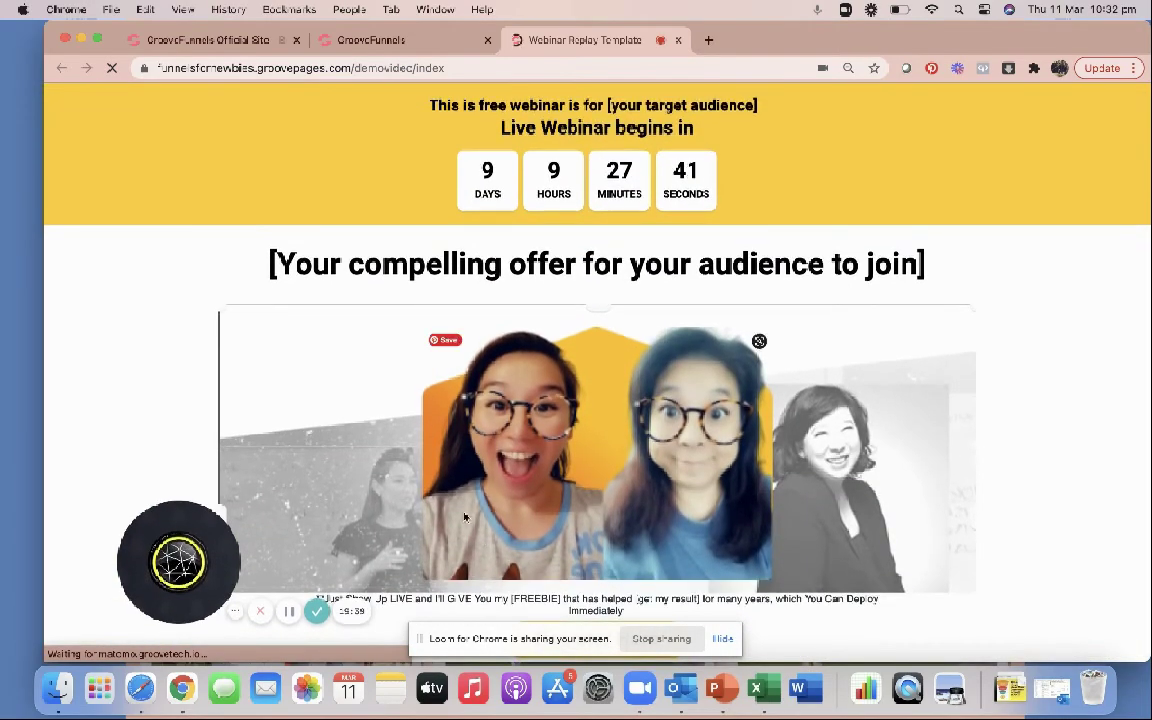
{"action": "scroll", "coordinate": [468, 545], "scroll_direction": "down", "scroll_amount": 3}
{"action": "scroll", "coordinate": [470, 545], "scroll_direction": "down", "scroll_amount": 2}
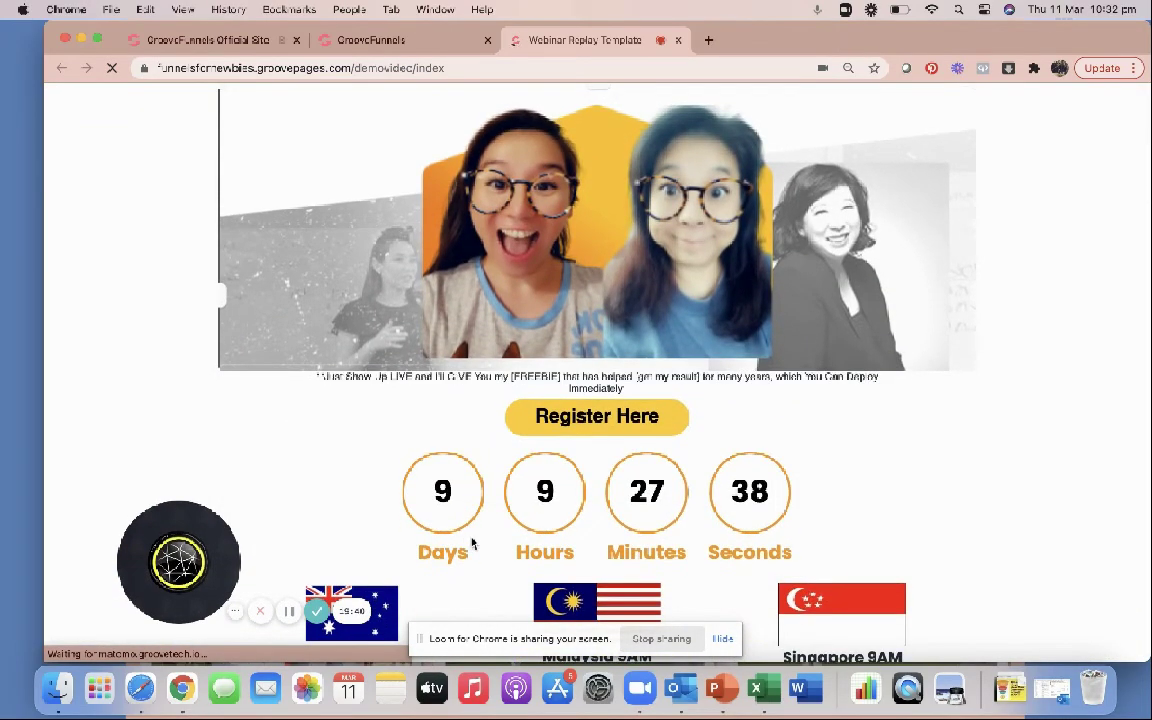
{"action": "left_click", "coordinate": [574, 419]}
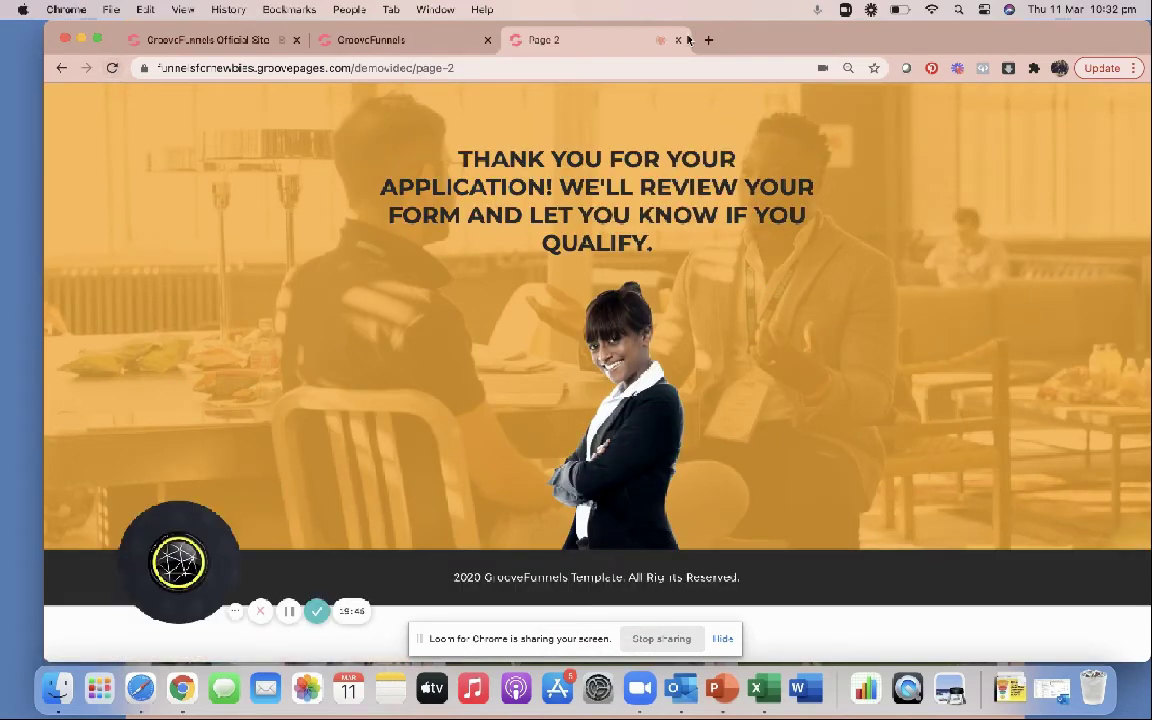
{"action": "left_click", "coordinate": [58, 68]}
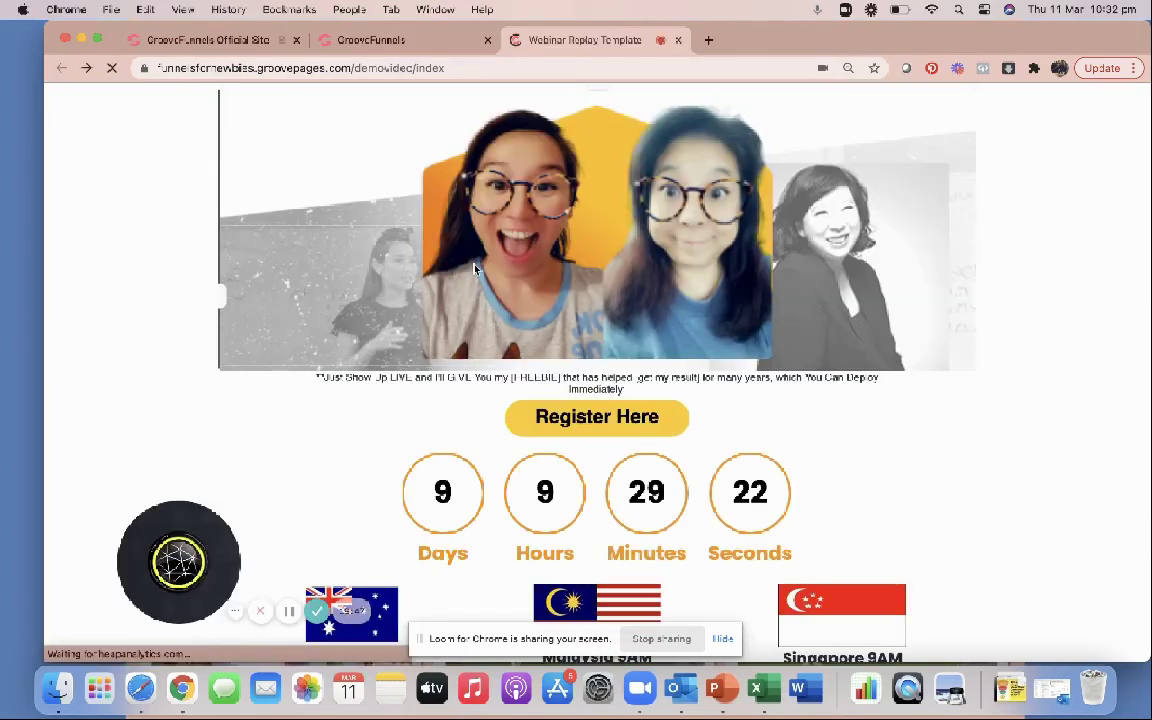
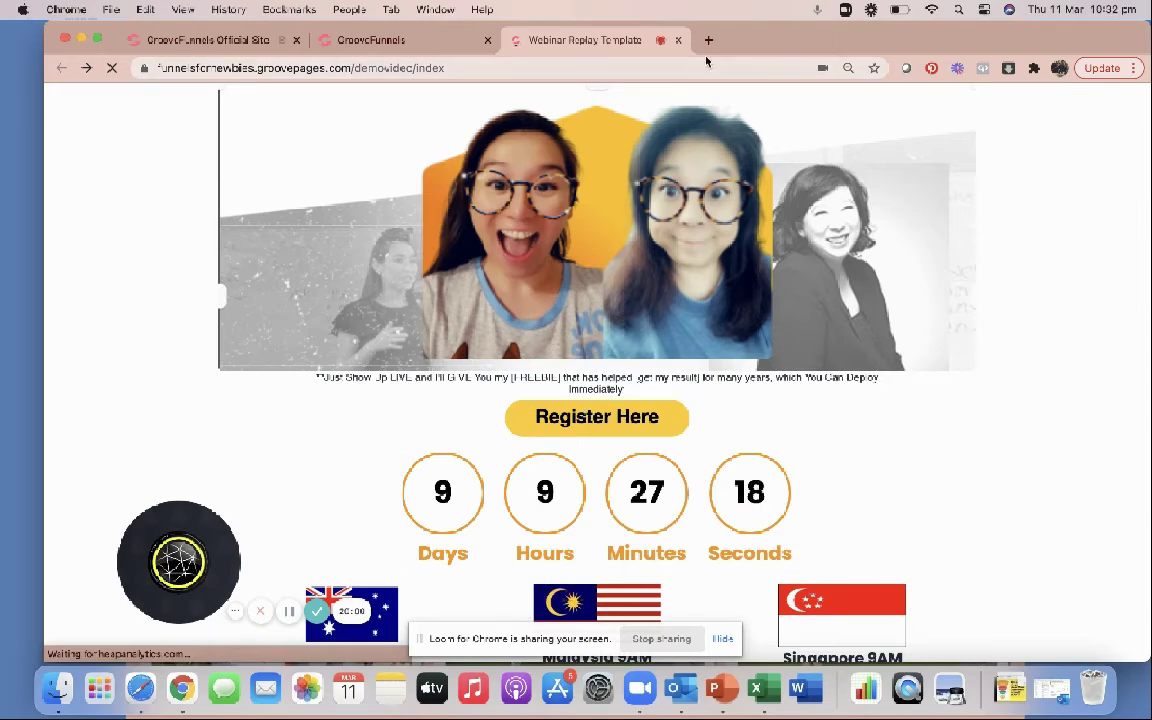
Close and reopen the published webinar page, test Register Here once more, and return to the page builder.
{"action": "left_click", "coordinate": [680, 41]}
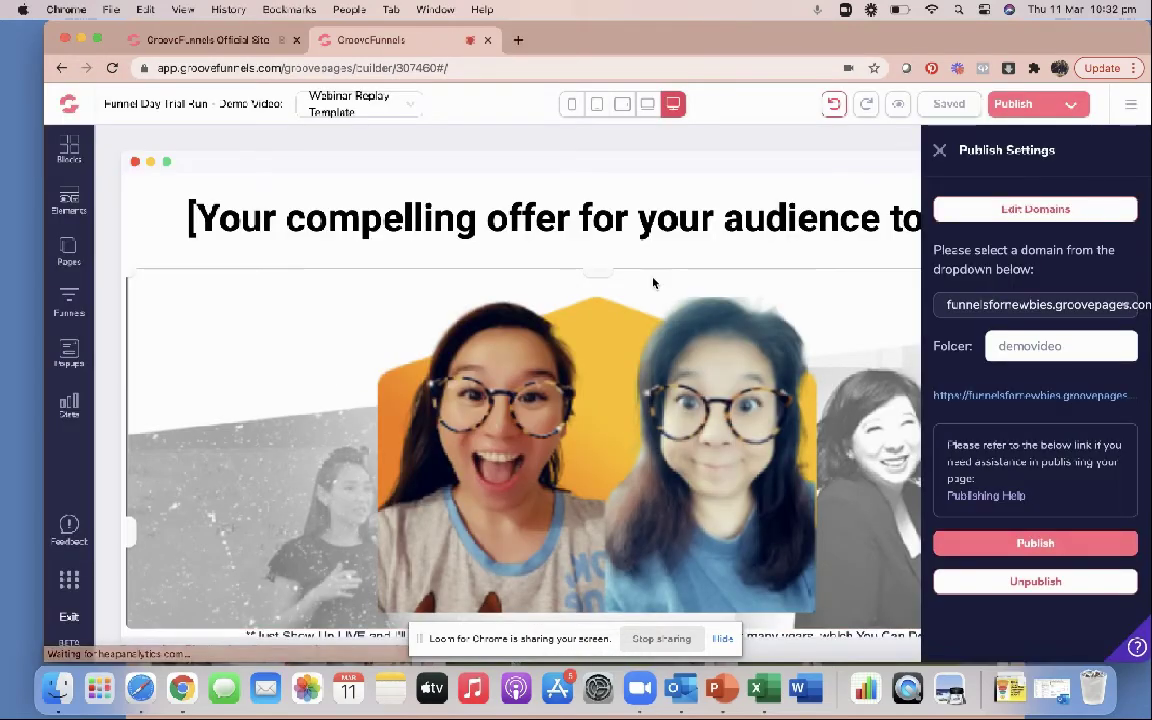
{"action": "left_click", "coordinate": [1024, 401]}
{"action": "scroll", "coordinate": [724, 386], "scroll_direction": "down", "scroll_amount": 4}
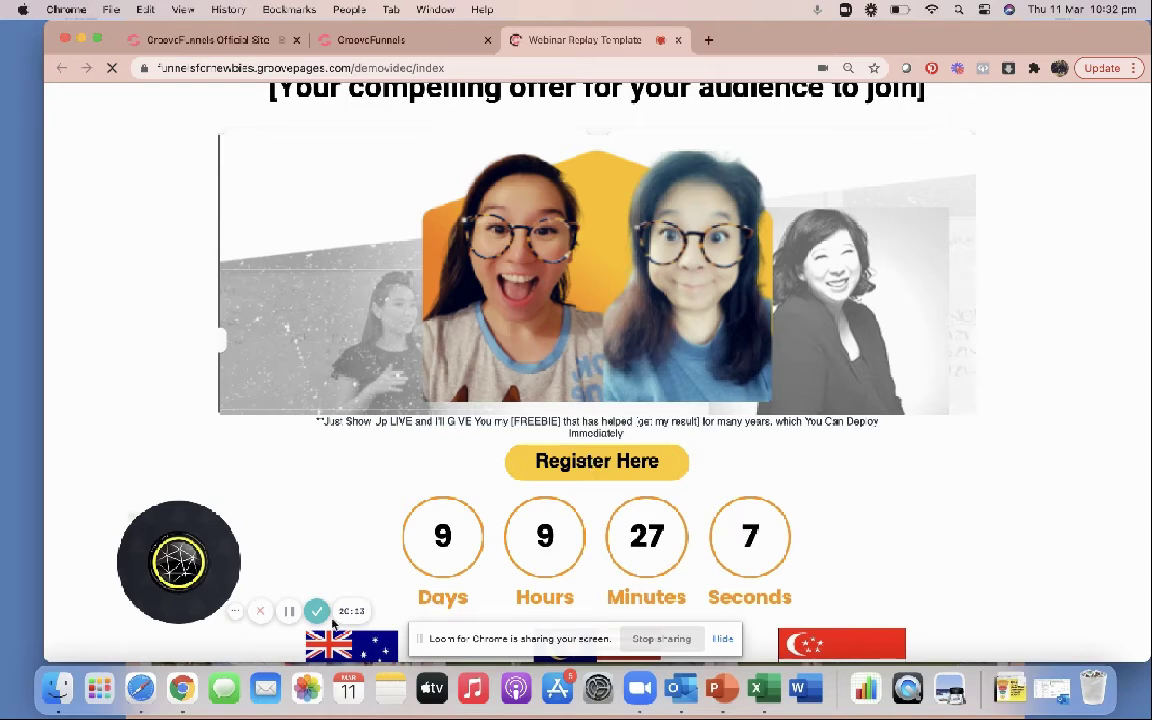
{"action": "key", "text": "ctrl+shift+Tab"}
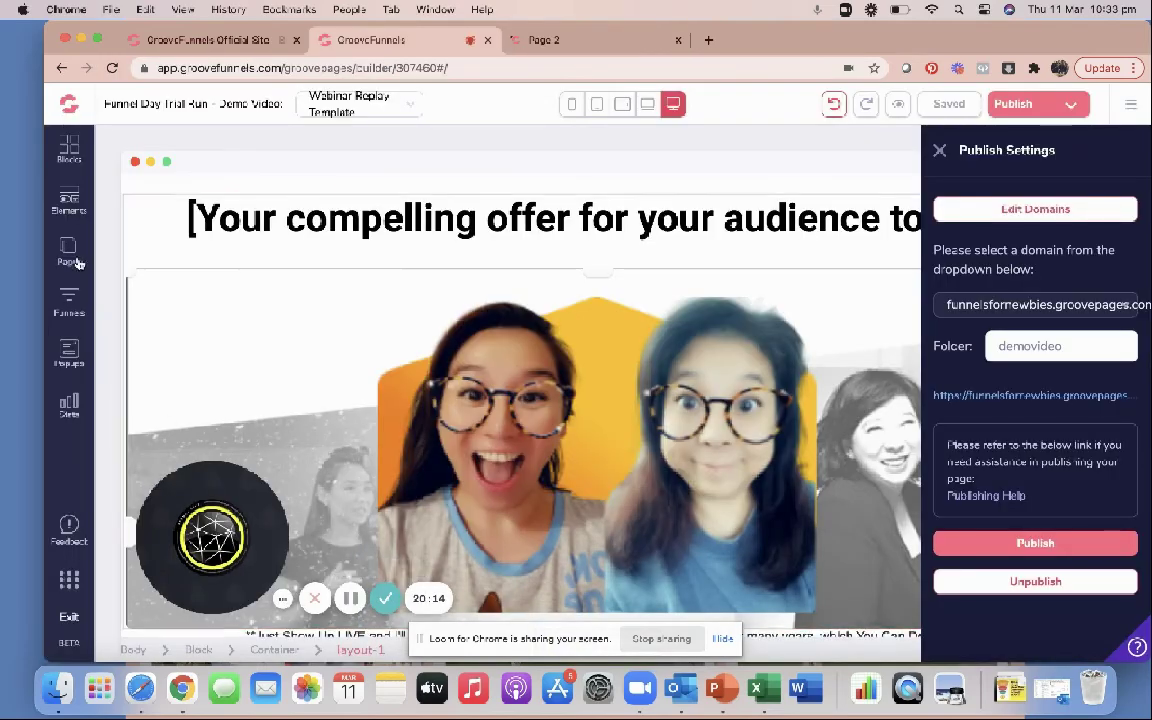
Change the linked page of the Register Here button on the Webinar Replay Template page to Sales Page.
{"action": "left_click", "coordinate": [69, 252]}
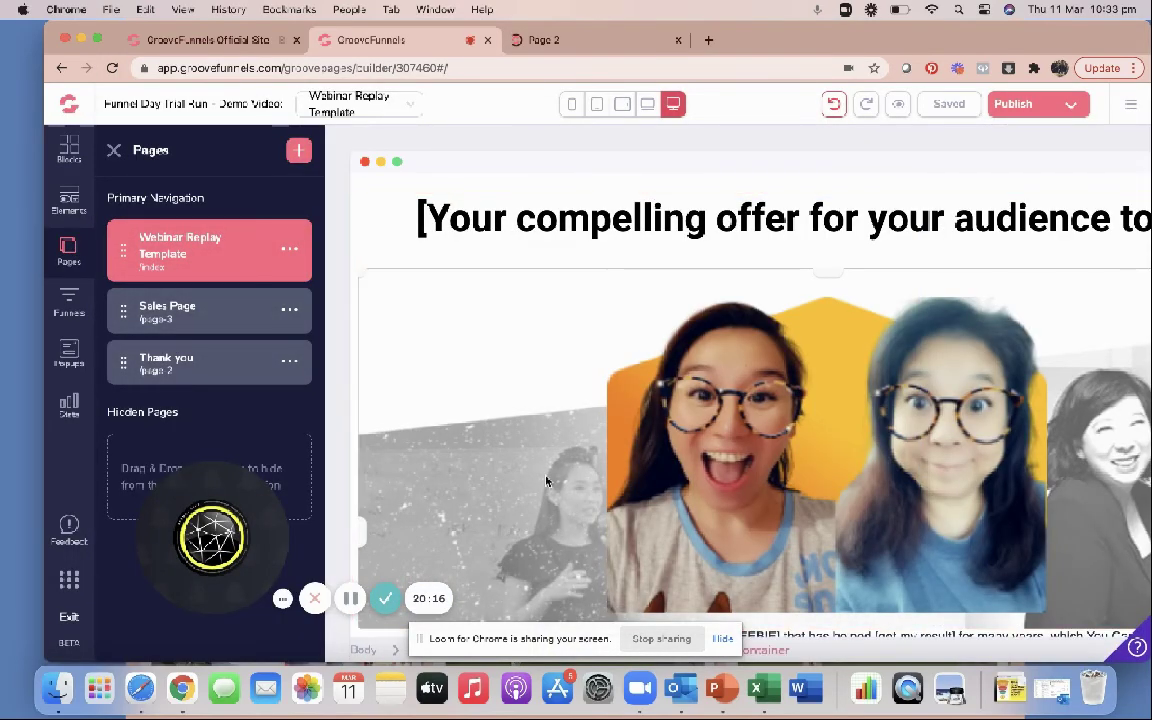
{"action": "scroll", "coordinate": [600, 430], "scroll_direction": "down", "scroll_amount": 5}
{"action": "left_click", "coordinate": [783, 430]}
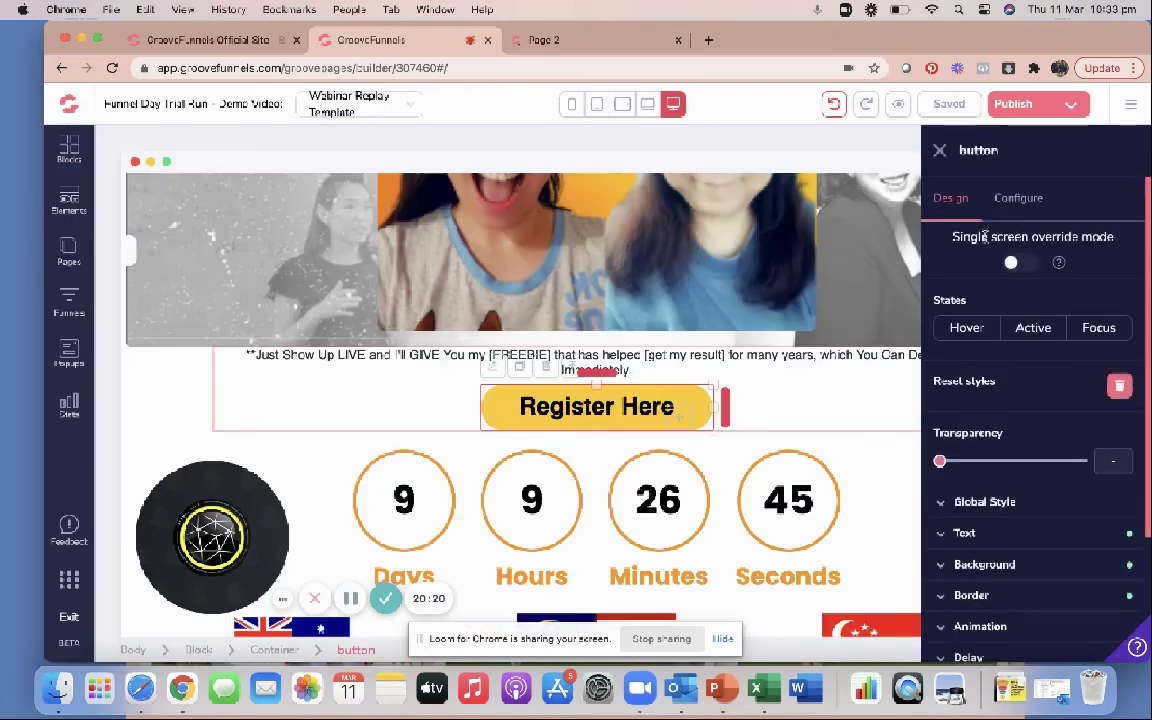
{"action": "left_click", "coordinate": [1018, 197]}
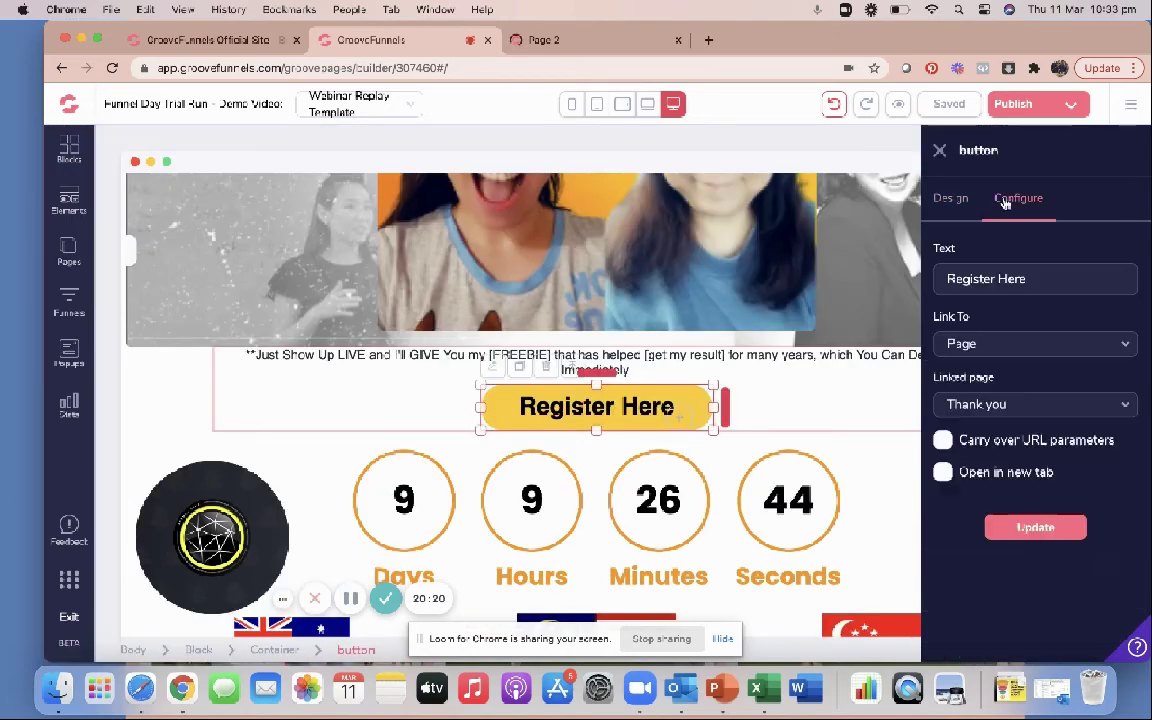
{"action": "left_click", "coordinate": [996, 406]}
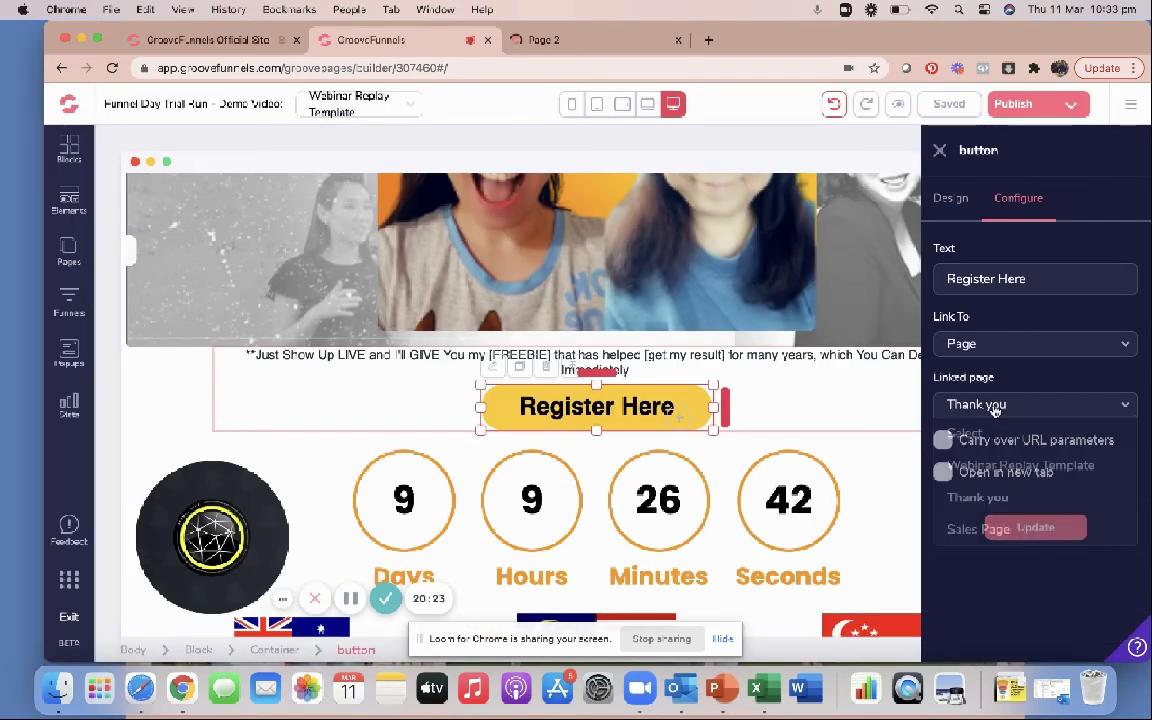
{"action": "left_click", "coordinate": [970, 528]}
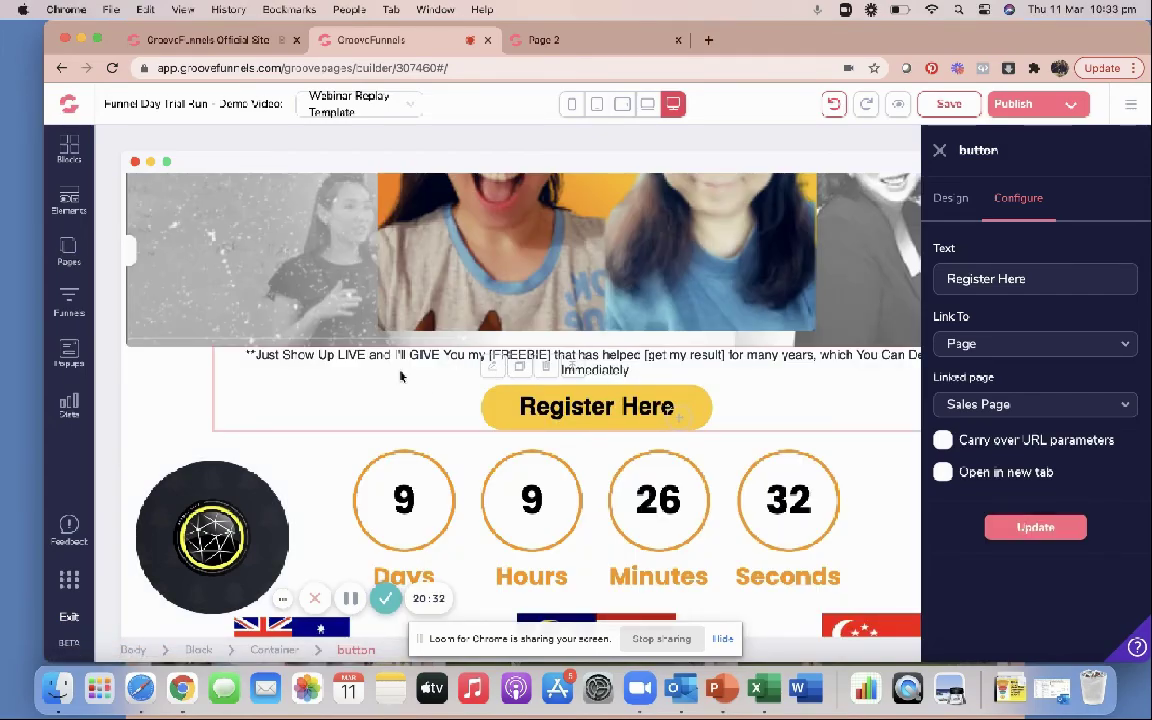
Link the Register Now button under the Limited Seats heading to Sales Page and apply the update.
{"action": "scroll", "coordinate": [489, 442], "scroll_direction": "down", "scroll_amount": 10}
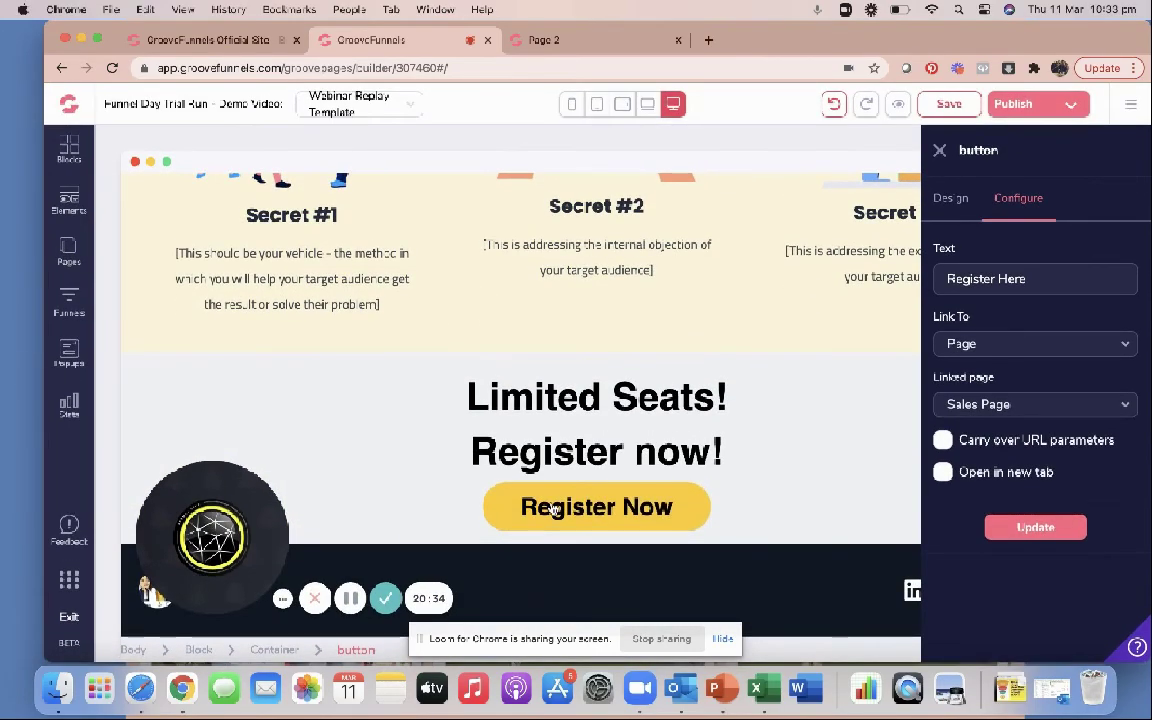
{"action": "left_click", "coordinate": [555, 508]}
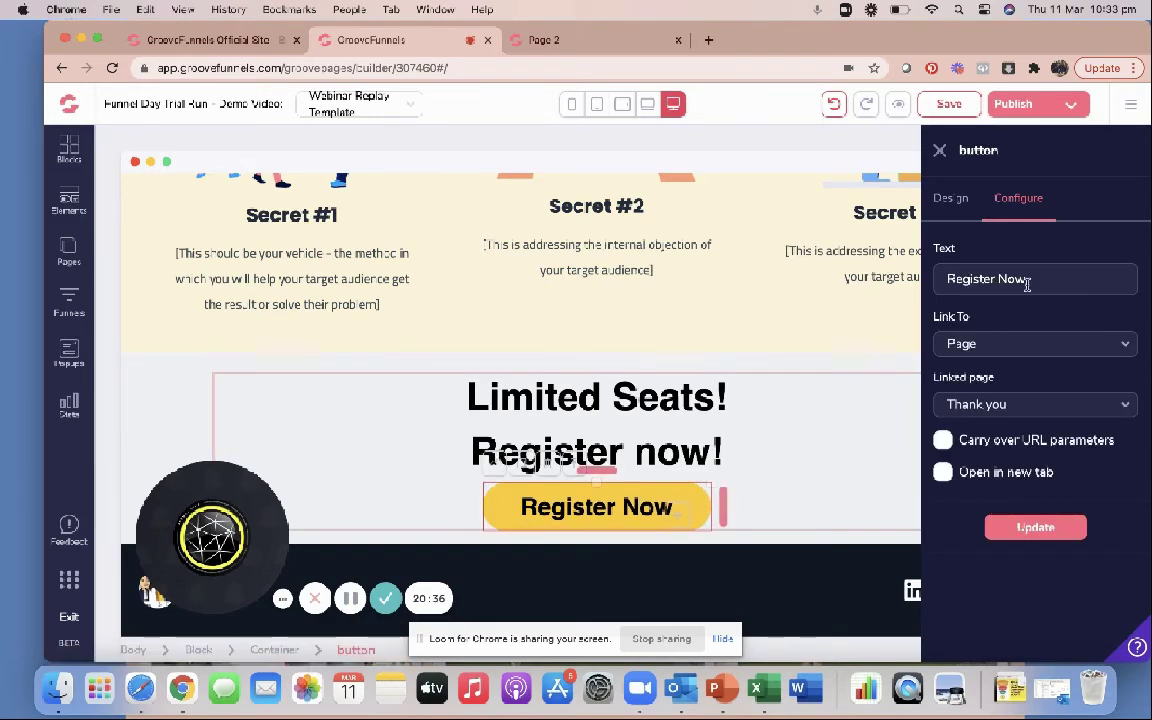
{"action": "left_click", "coordinate": [959, 406]}
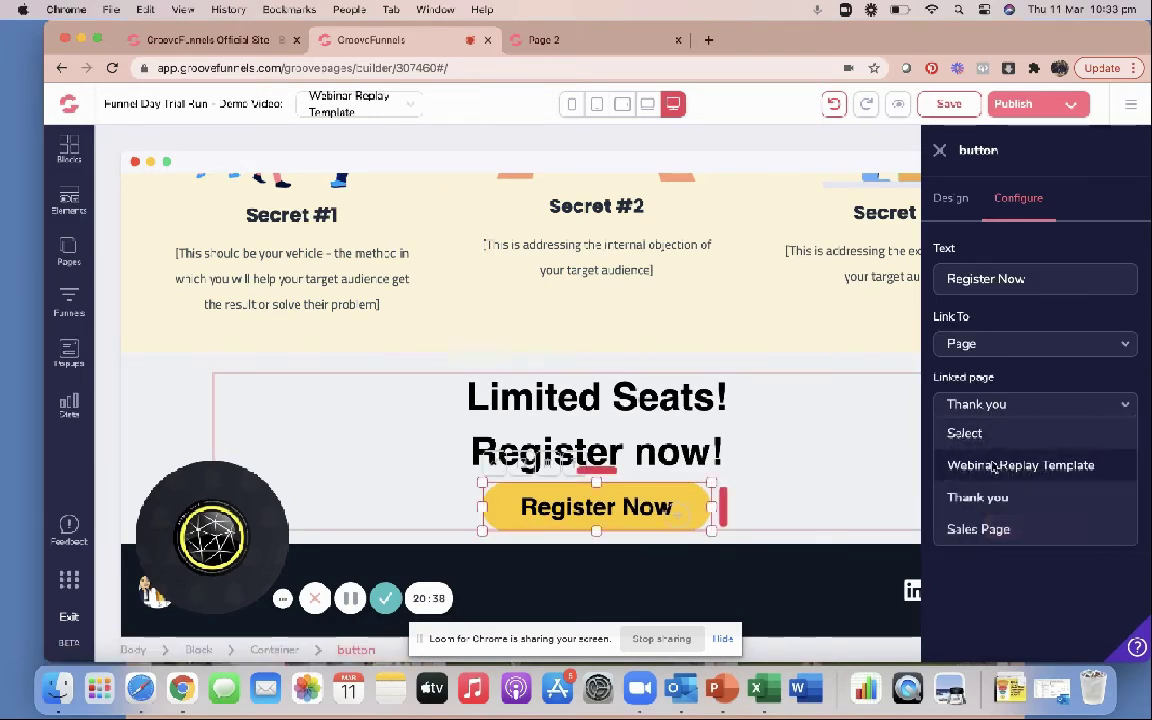
{"action": "left_click", "coordinate": [983, 528]}
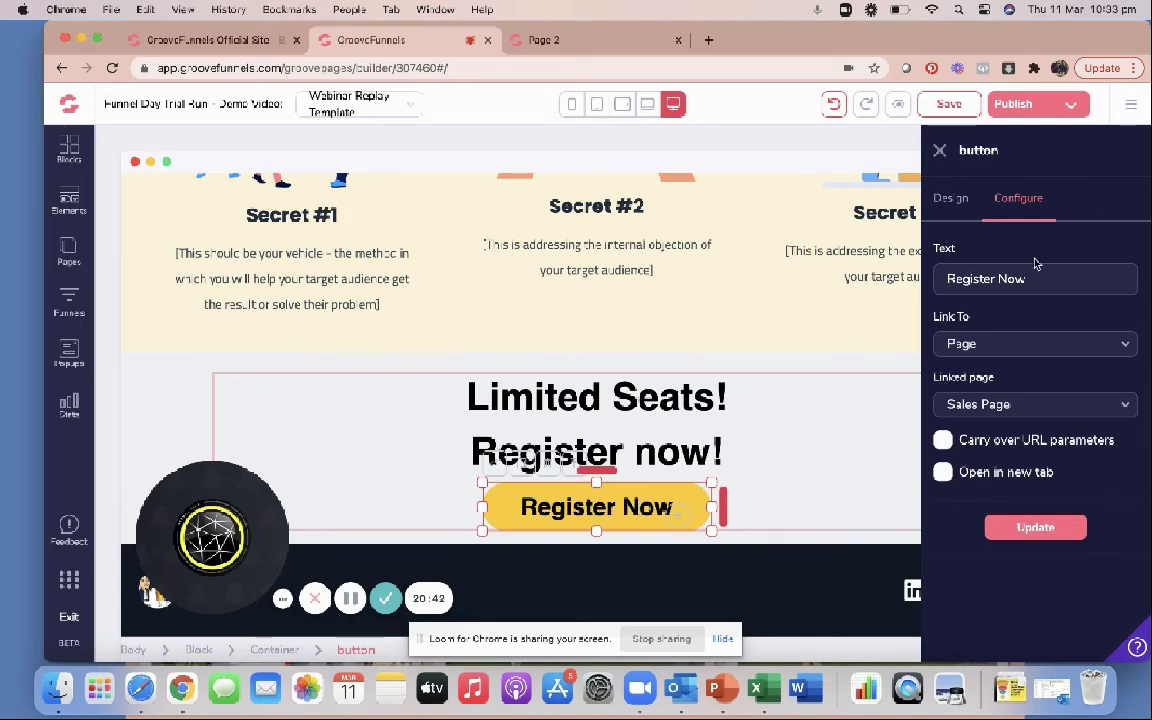
{"action": "left_click", "coordinate": [998, 526]}
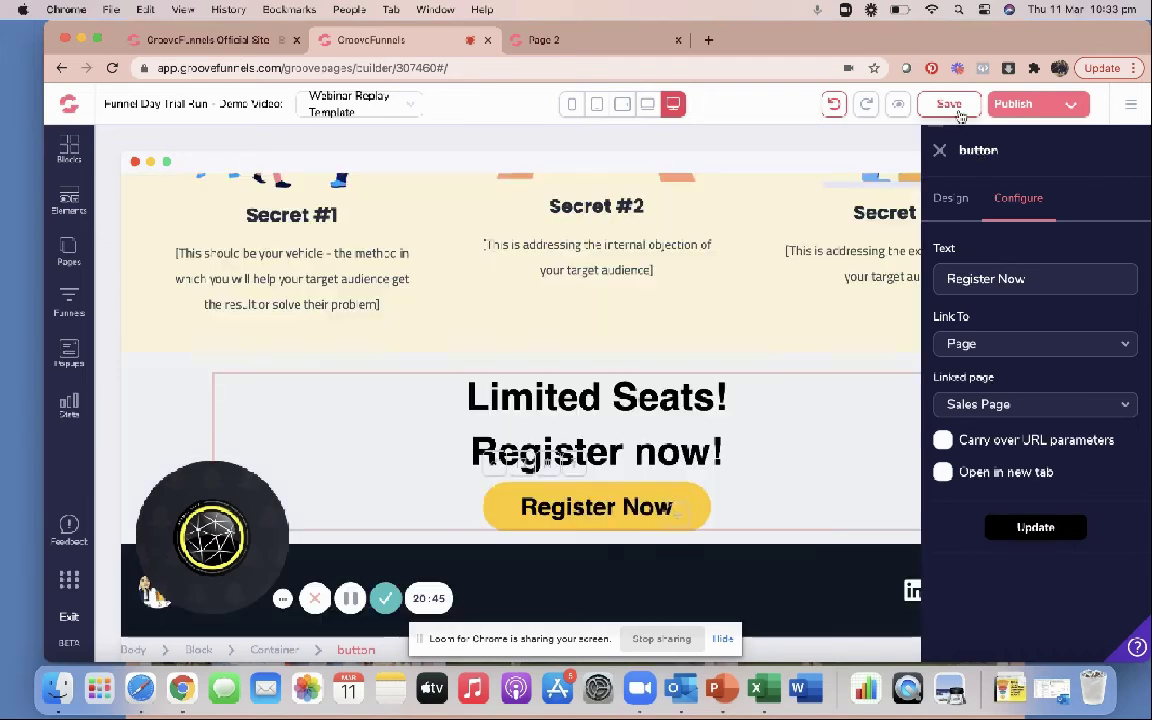
Save the Webinar Replay Template page with its new button links and republish the site to the demovideo folder.
{"action": "left_click", "coordinate": [958, 116]}
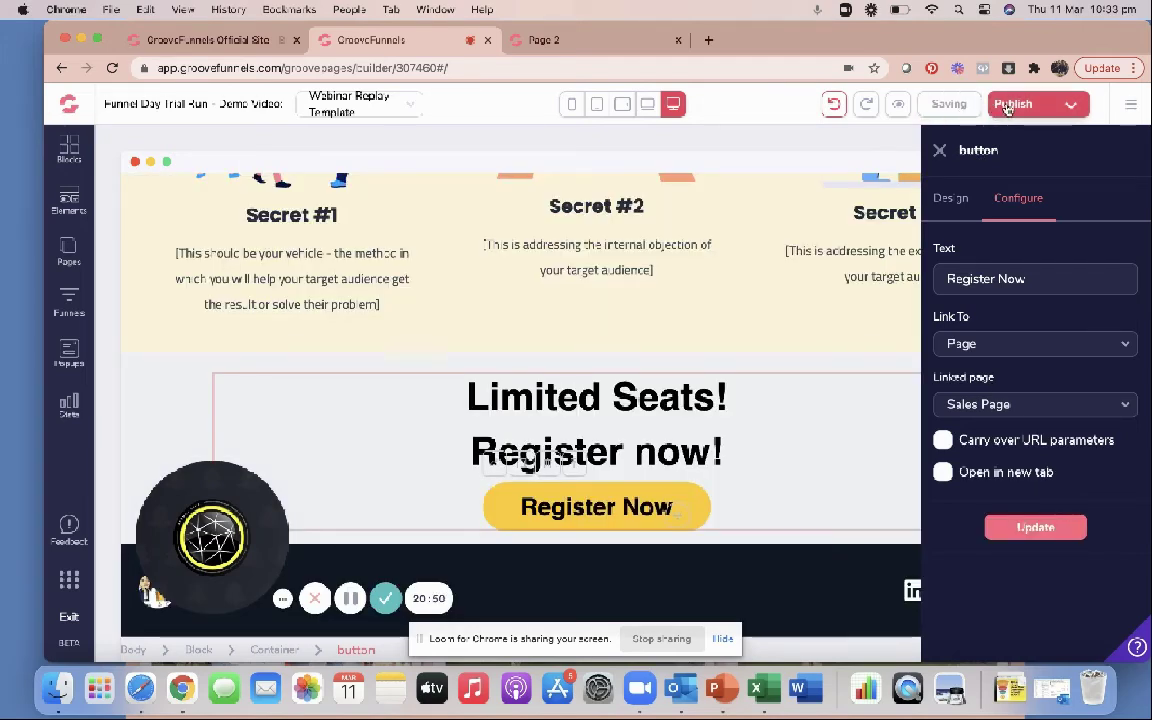
{"action": "left_click", "coordinate": [1008, 106]}
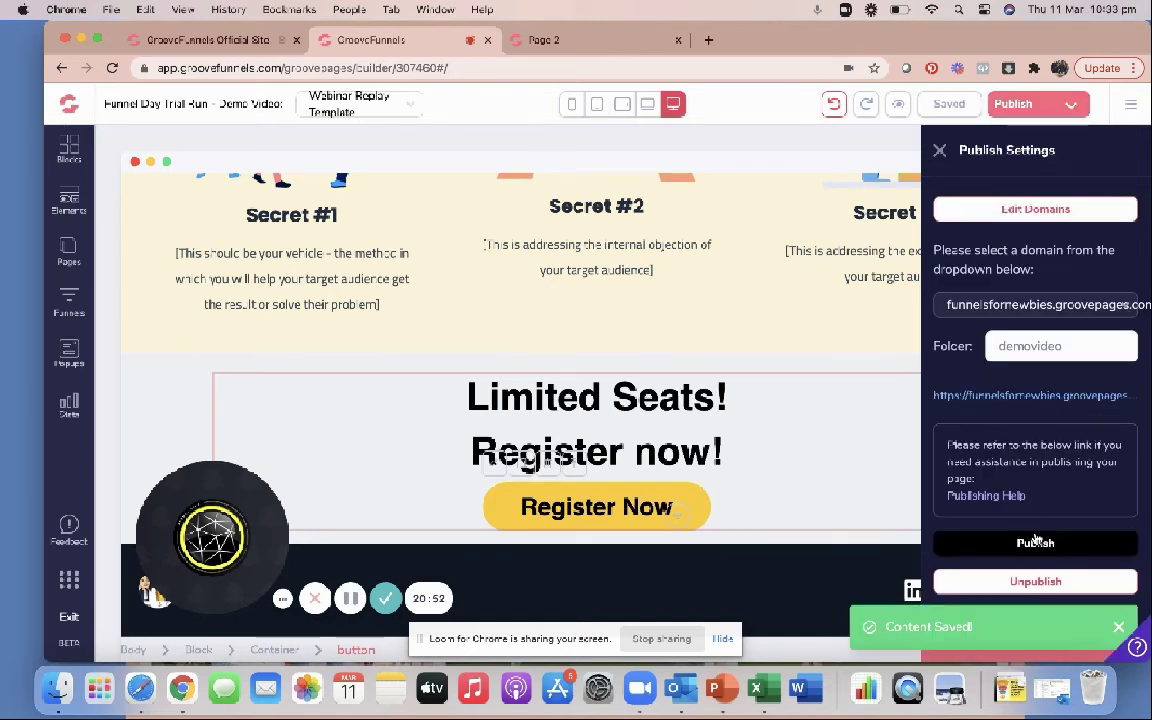
{"action": "left_click", "coordinate": [1036, 542]}
{"action": "left_click", "coordinate": [680, 68]}
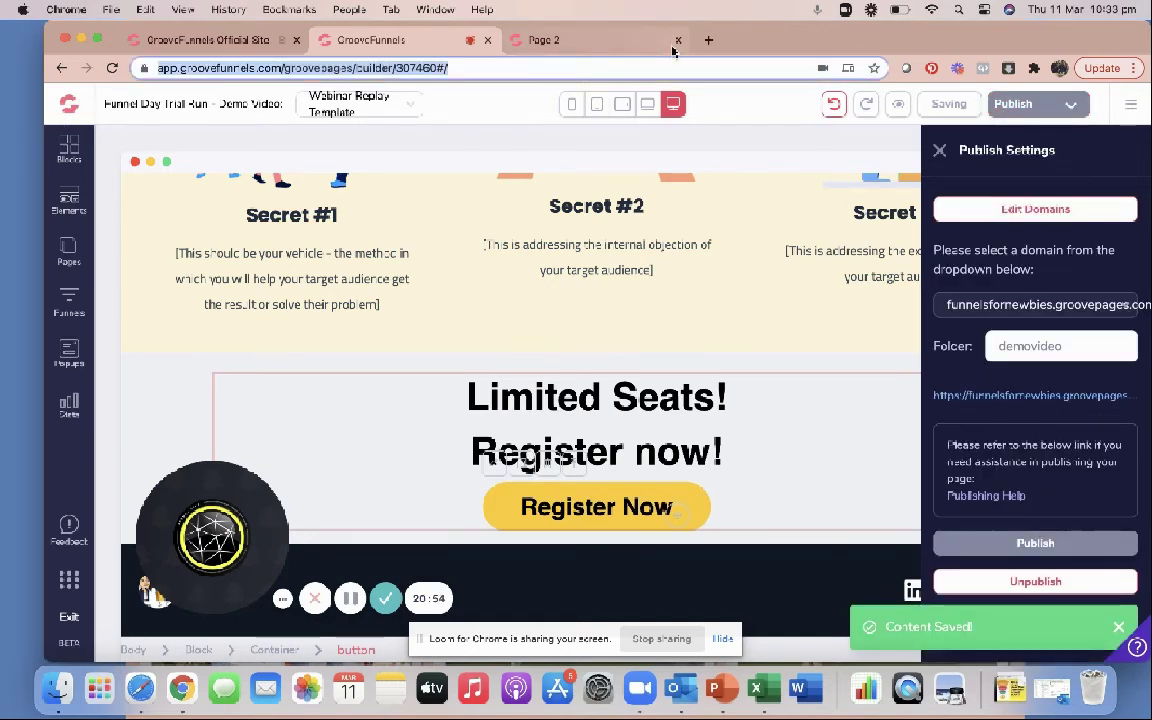
Reopen the republished webinar page from its site link, test its Register Here button, and close the page.
{"action": "left_click", "coordinate": [678, 41]}
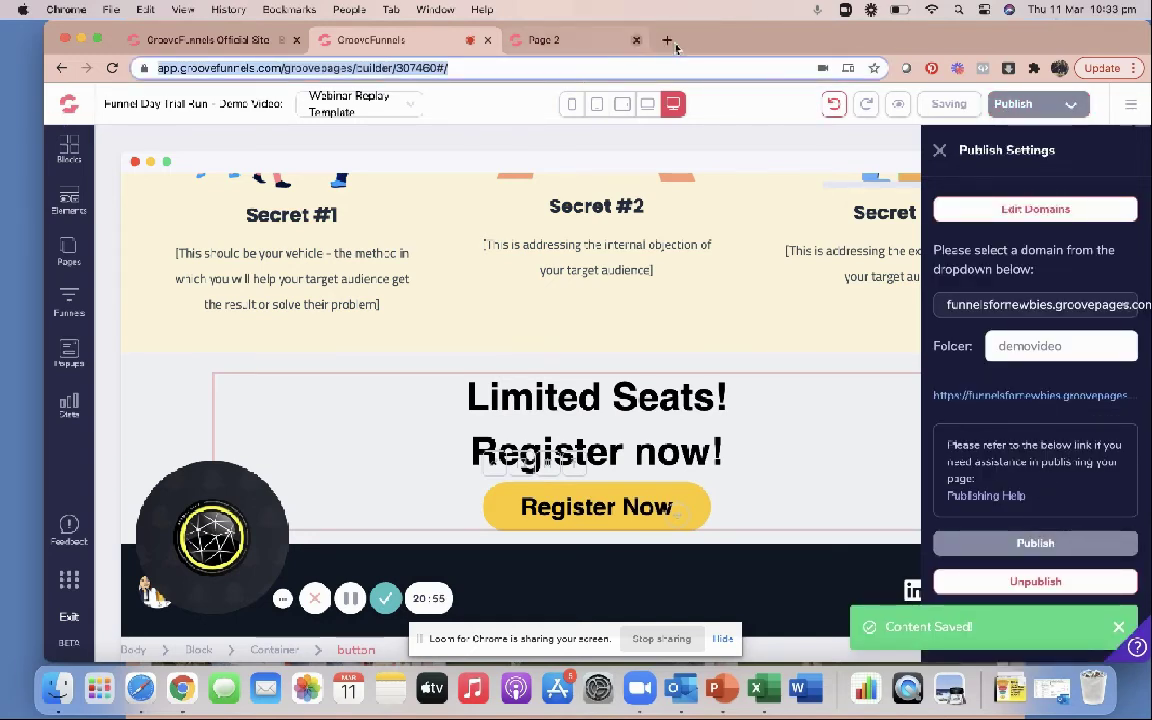
{"action": "left_click", "coordinate": [985, 397]}
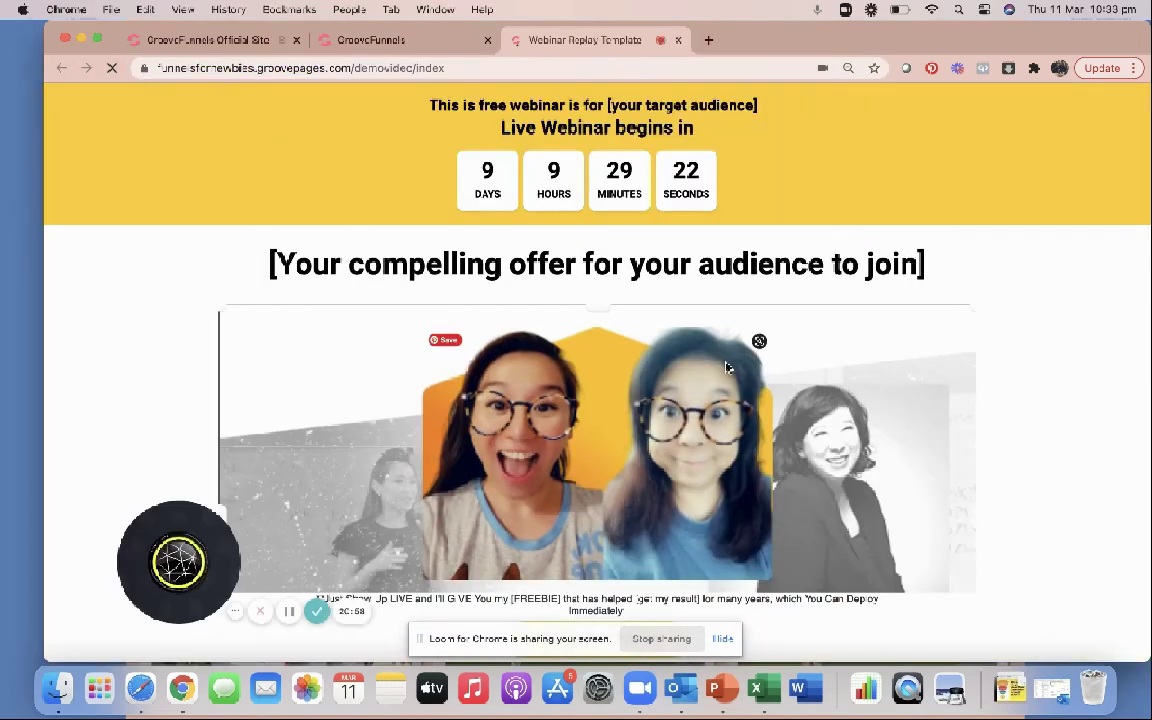
{"action": "scroll", "coordinate": [727, 368], "scroll_direction": "down", "scroll_amount": 3}
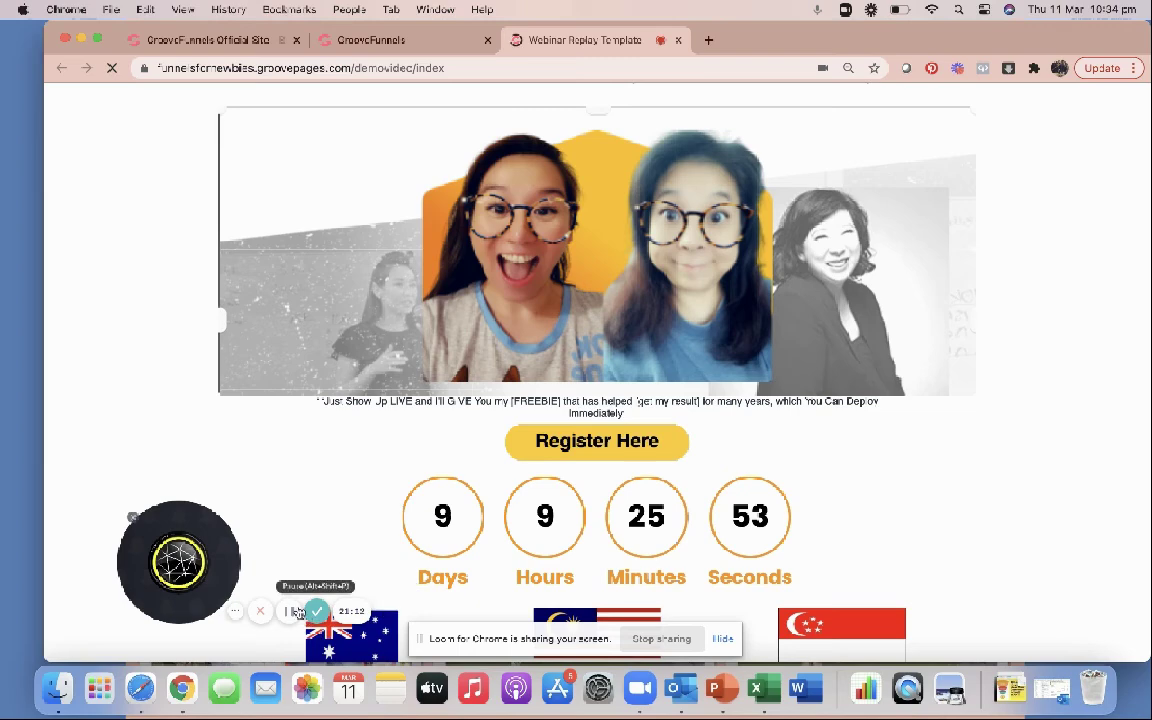
{"action": "left_click", "coordinate": [605, 455]}
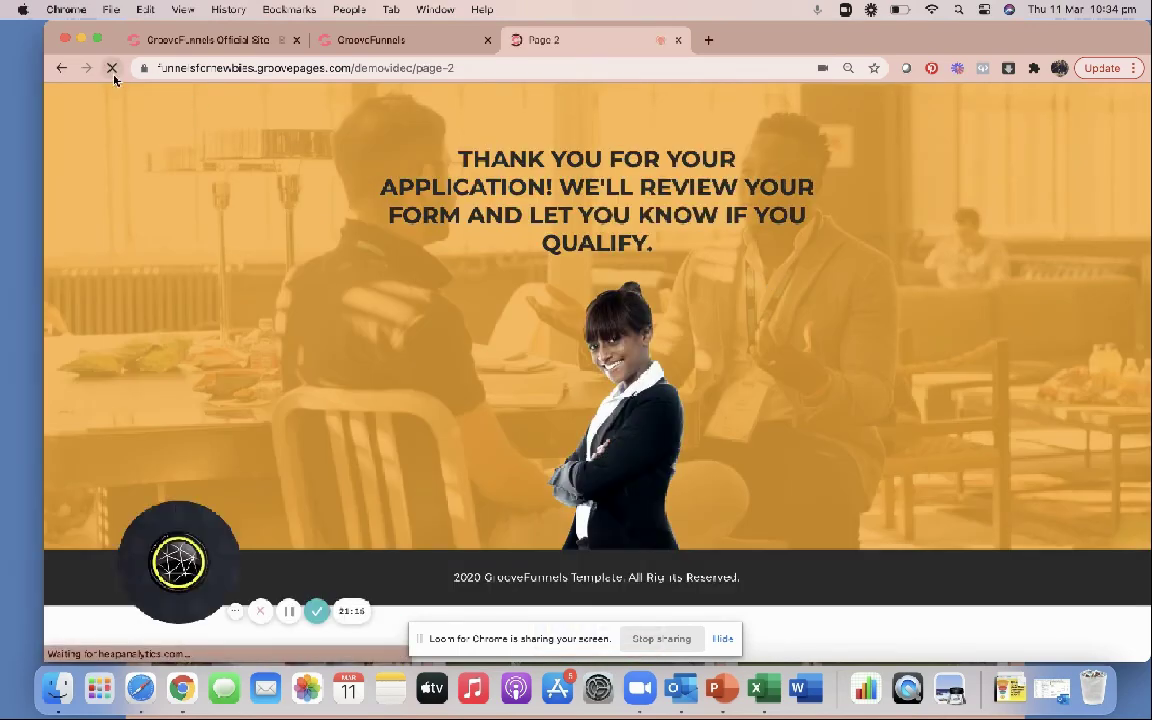
{"action": "left_click", "coordinate": [678, 41]}
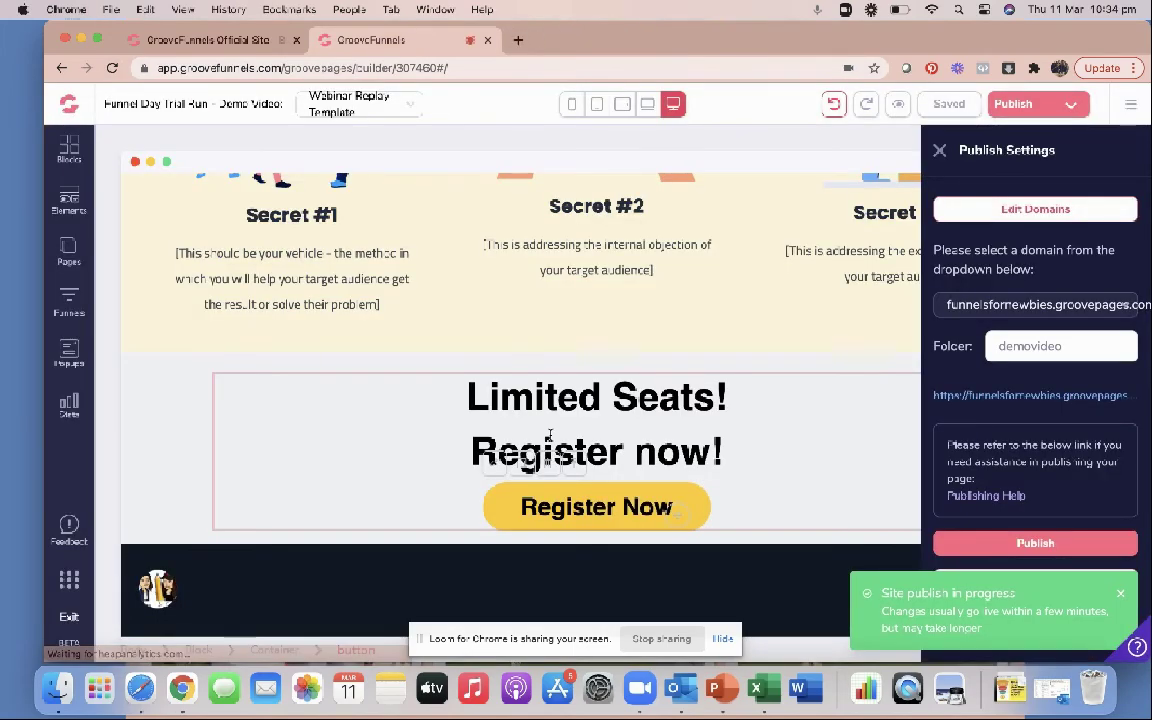
Open the published webinar page again, check its Register Here button, and close it to return to the builder.
{"action": "left_click", "coordinate": [1099, 397]}
{"action": "scroll", "coordinate": [661, 499], "scroll_direction": "down", "scroll_amount": 3}
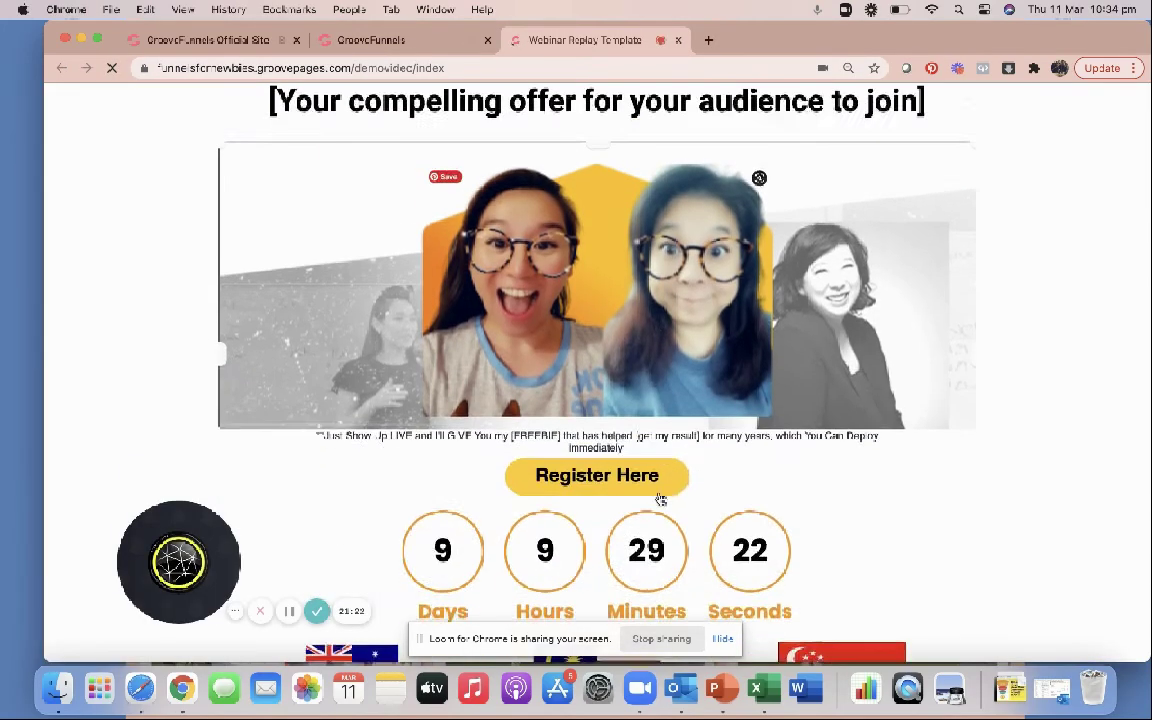
{"action": "scroll", "coordinate": [661, 499], "scroll_direction": "down", "scroll_amount": 1}
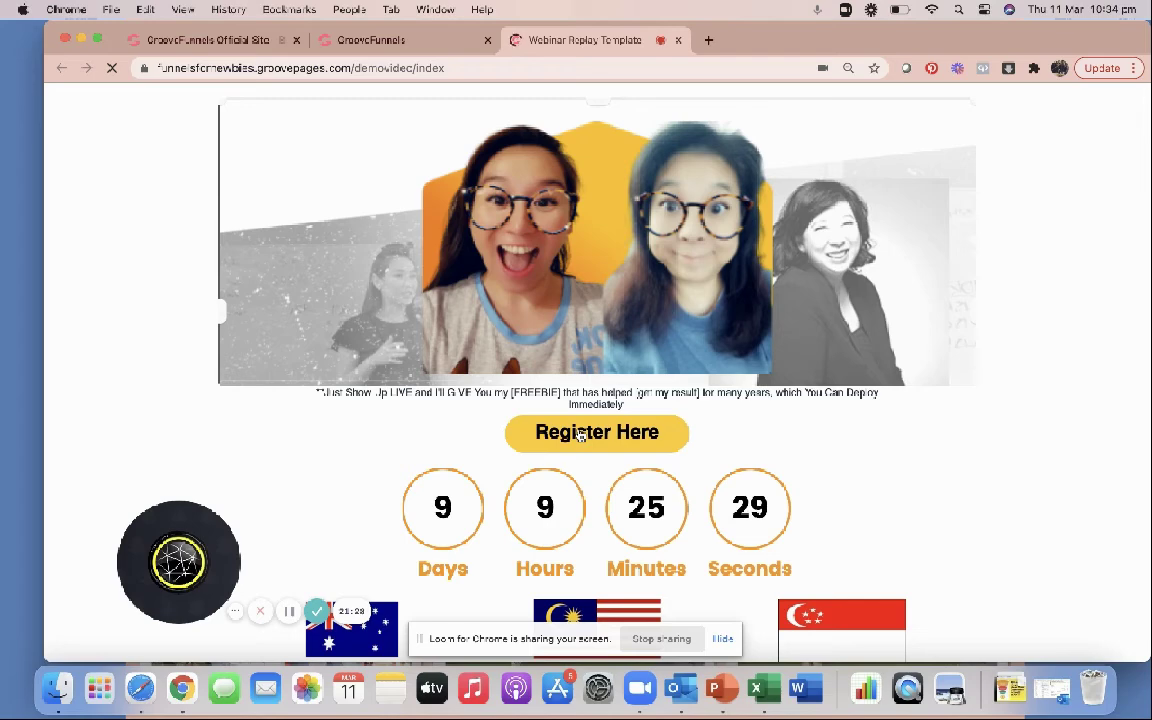
{"action": "key", "text": "super+w"}
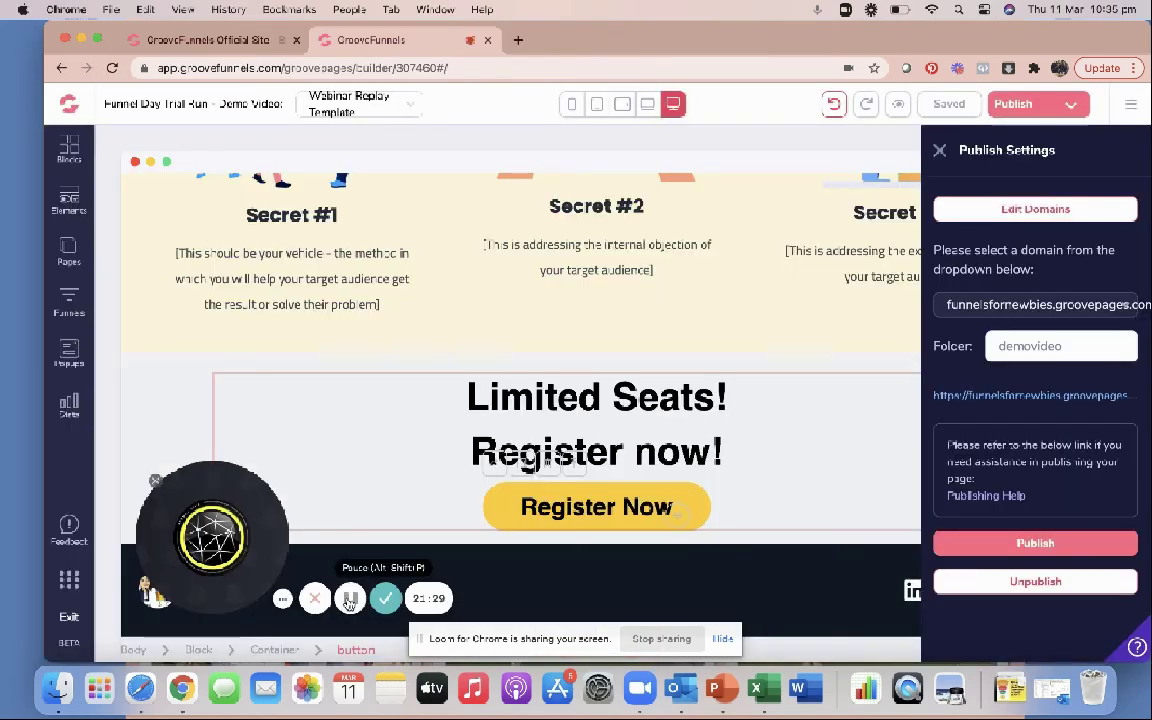
Load the published webinar page afresh, follow the Register Here button, and go back to the webinar page.
{"action": "left_click", "coordinate": [986, 397]}
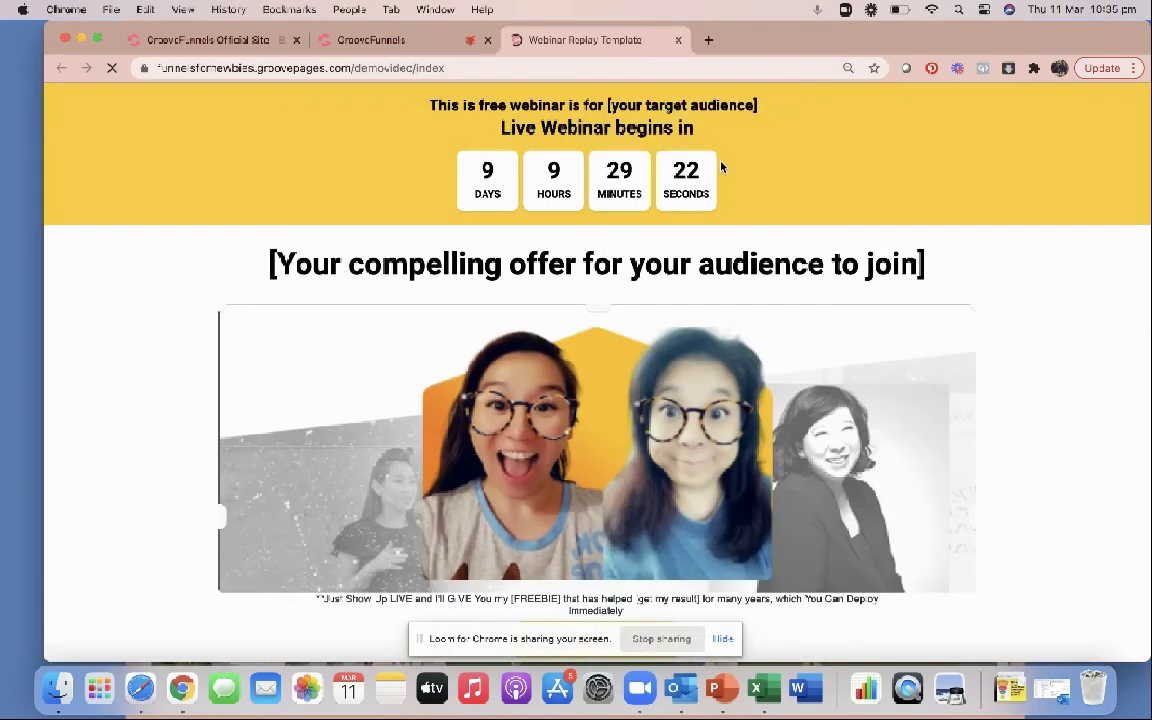
{"action": "scroll", "coordinate": [607, 388], "scroll_direction": "down", "scroll_amount": 3}
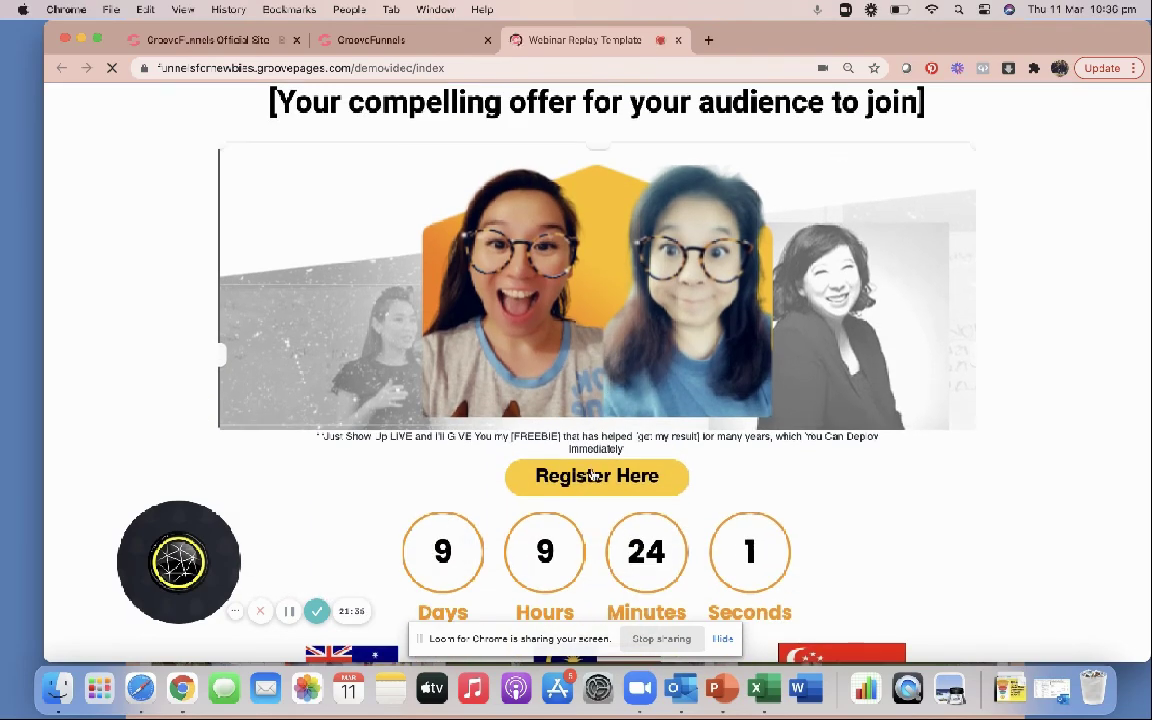
{"action": "mouse_move", "coordinate": [213, 535]}
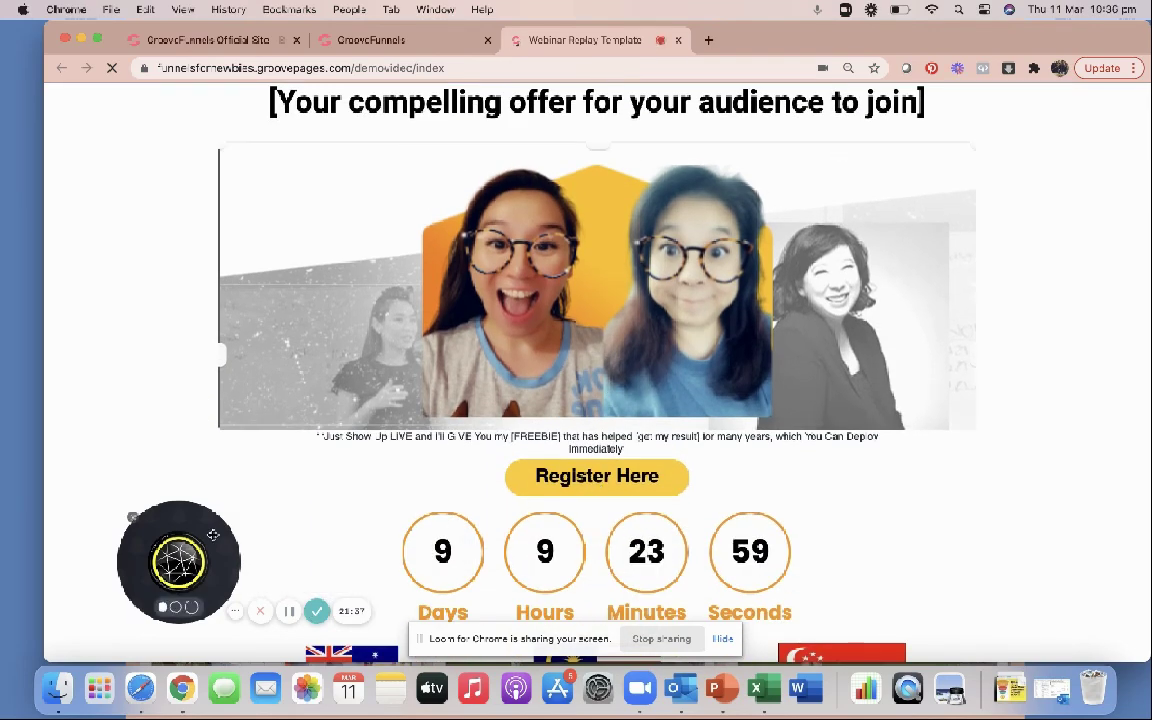
{"action": "left_click_drag", "start_coordinate": [213, 535], "coordinate": [145, 561]}
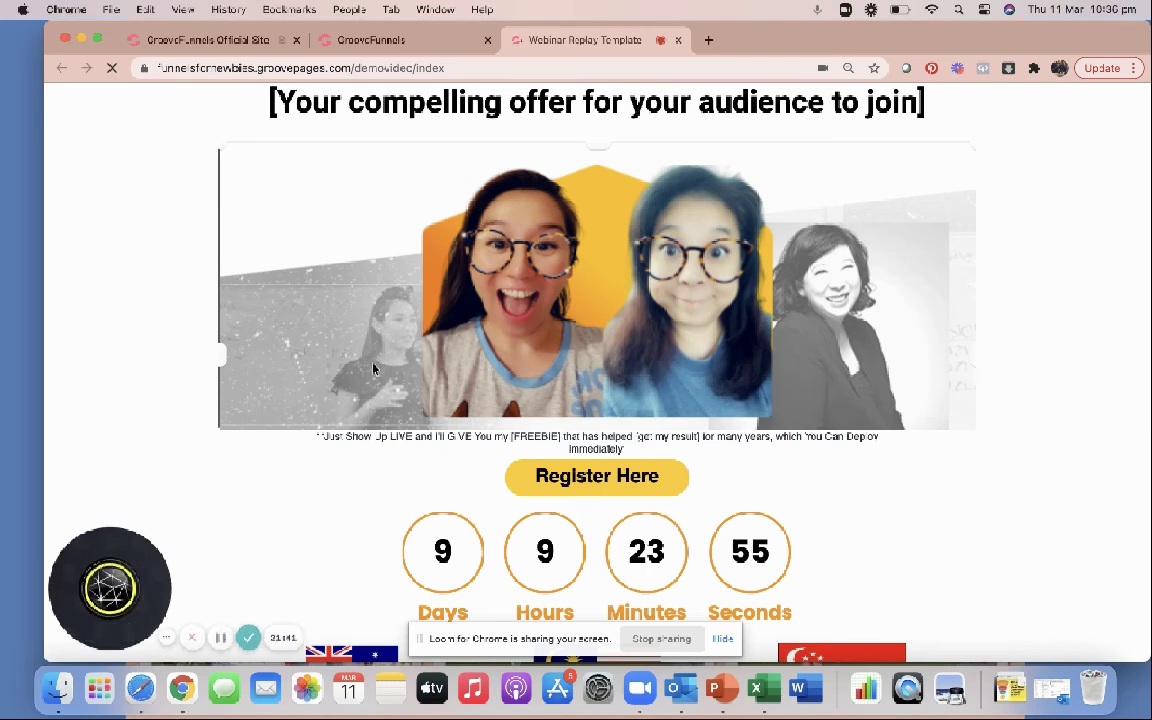
{"action": "left_click", "coordinate": [113, 9]}
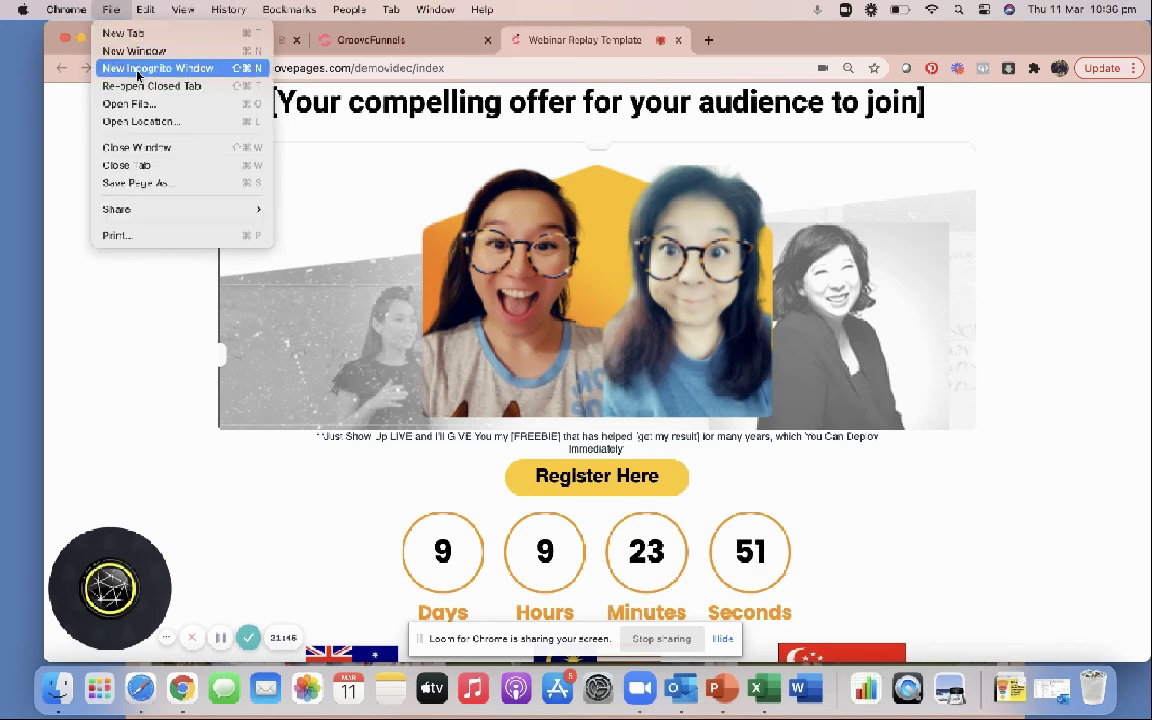
{"action": "left_click", "coordinate": [315, 64]}
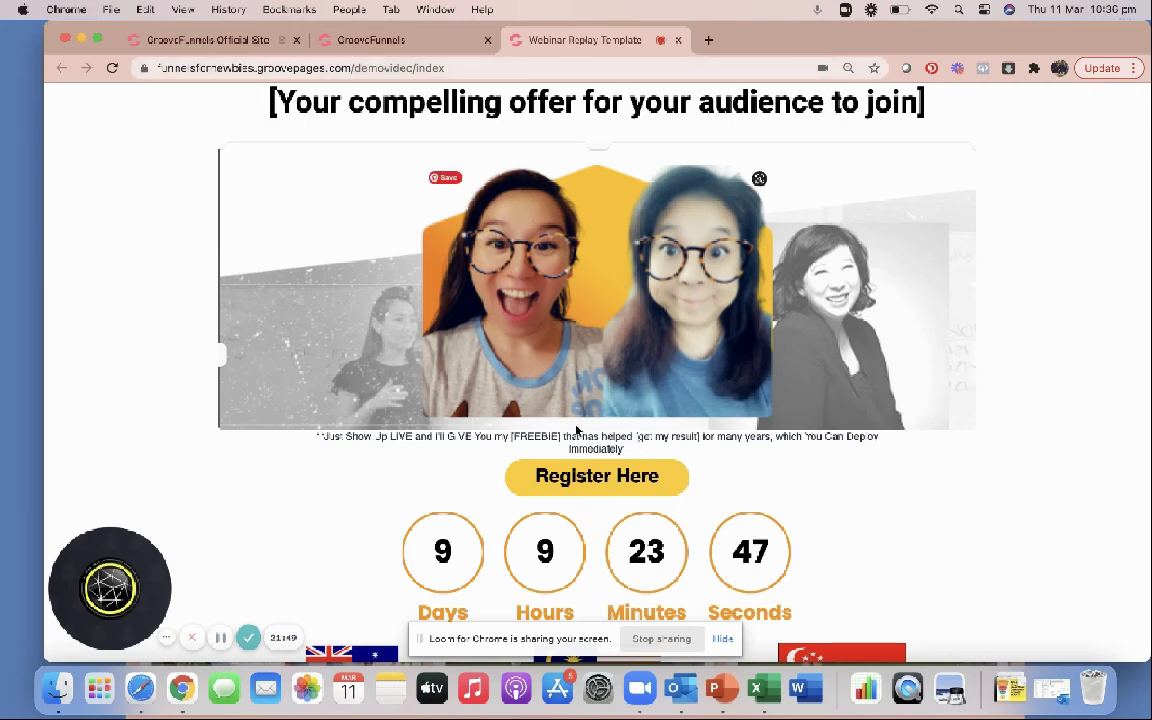
{"action": "left_click", "coordinate": [597, 478]}
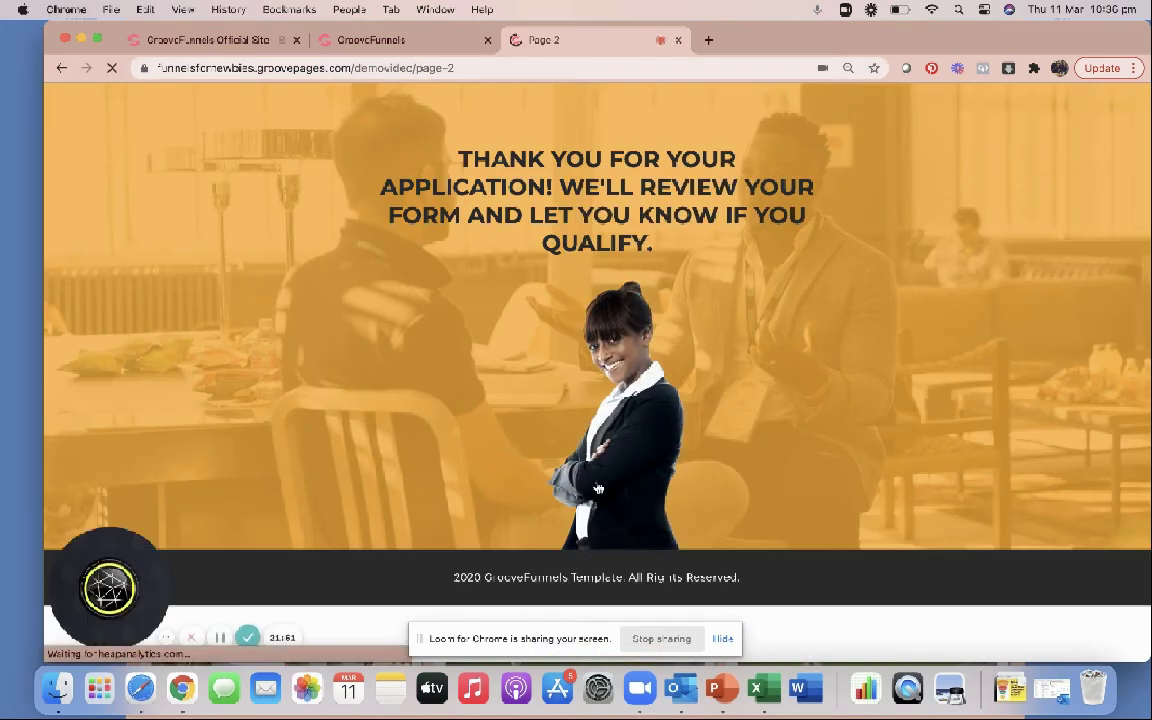
{"action": "left_click", "coordinate": [61, 68]}
Copy the published webinar page's address and load it in a new incognito window.
{"action": "left_click", "coordinate": [267, 68]}
{"action": "right_click", "coordinate": [267, 68]}
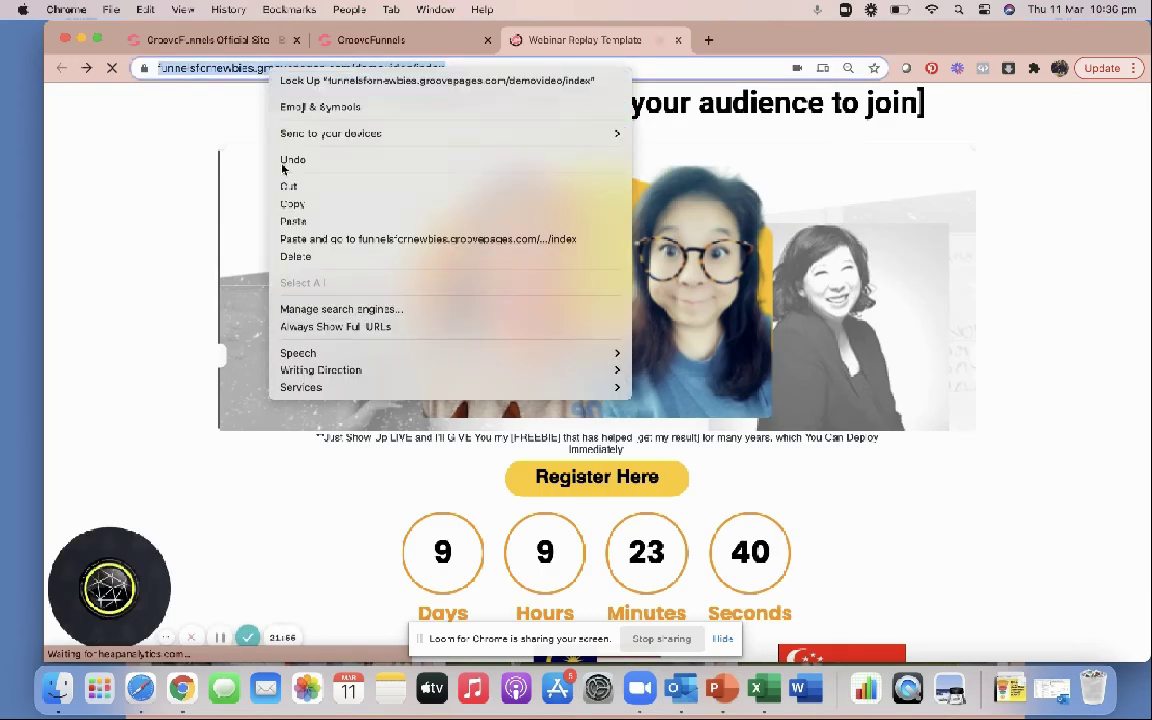
{"action": "left_click", "coordinate": [260, 196]}
{"action": "left_click", "coordinate": [112, 9]}
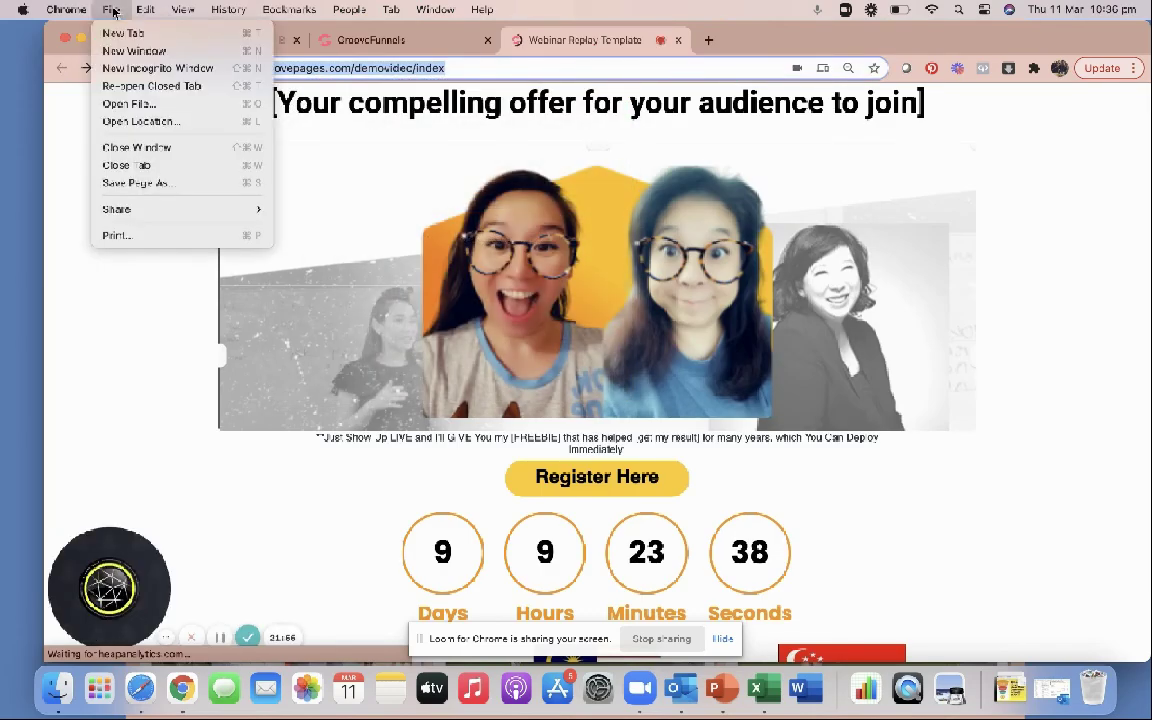
{"action": "left_click", "coordinate": [141, 67]}
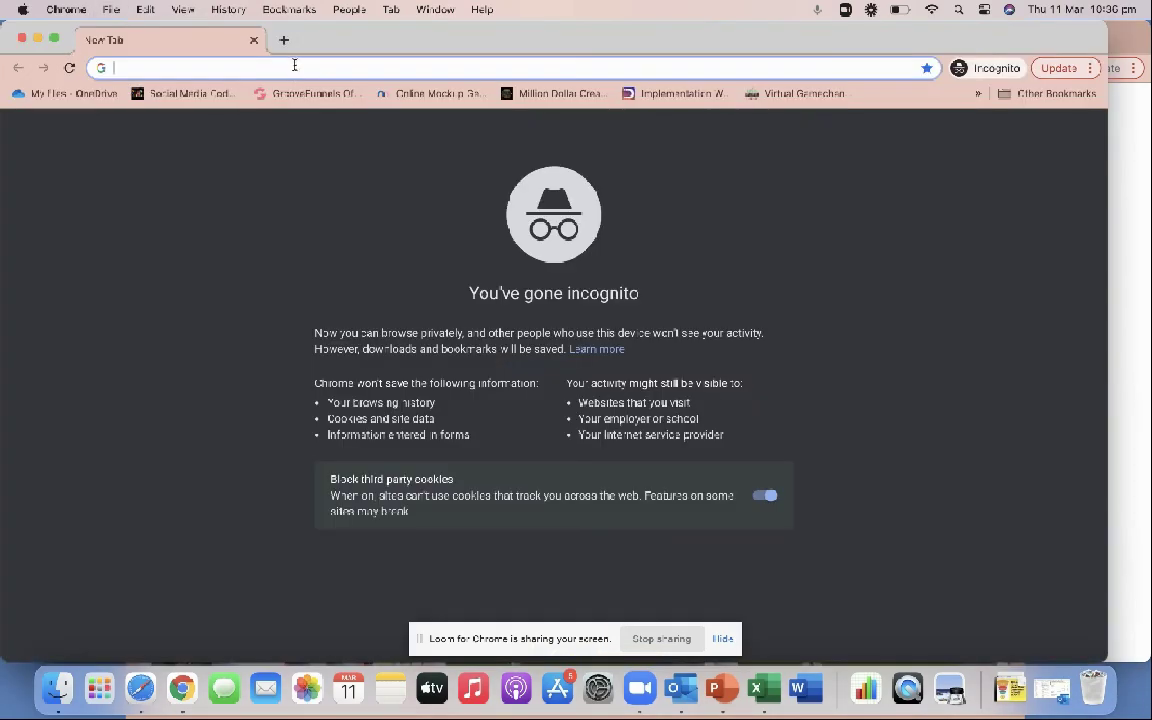
{"action": "right_click", "coordinate": [298, 67]}
{"action": "left_click", "coordinate": [329, 161]}
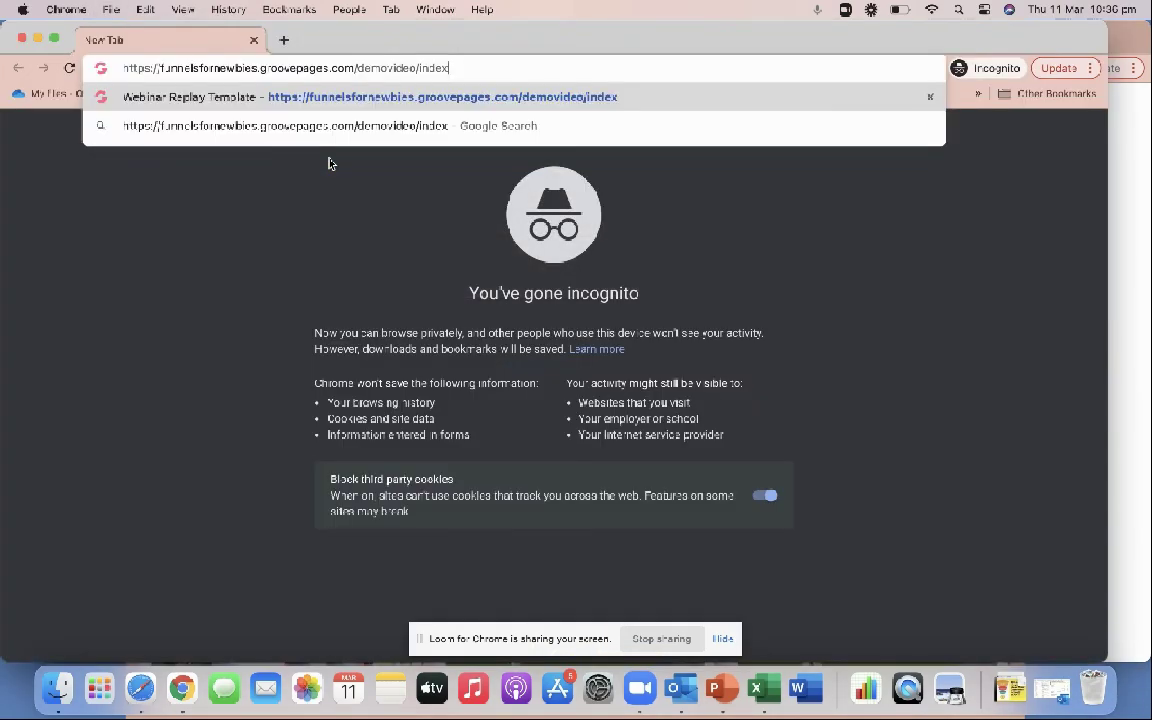
{"action": "key", "text": "Return"}
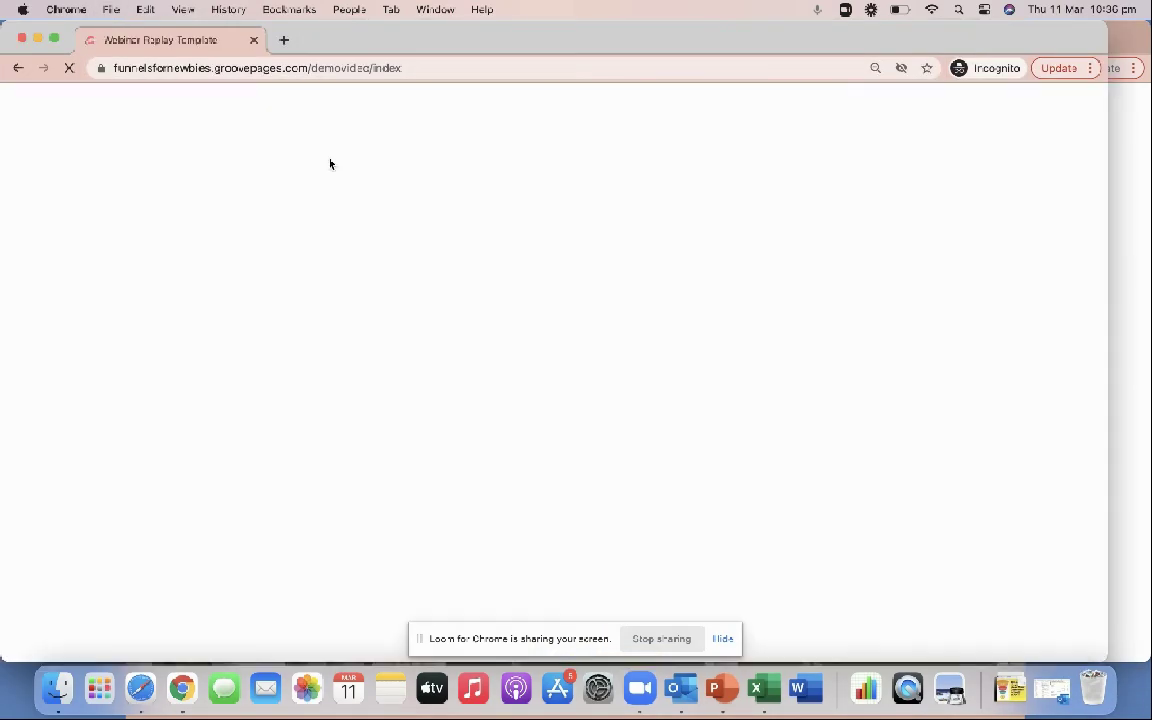
Test the Register Here button in the incognito window and look over the linked page's sign-up form and content.
{"action": "scroll", "coordinate": [351, 287], "scroll_direction": "down", "scroll_amount": 5}
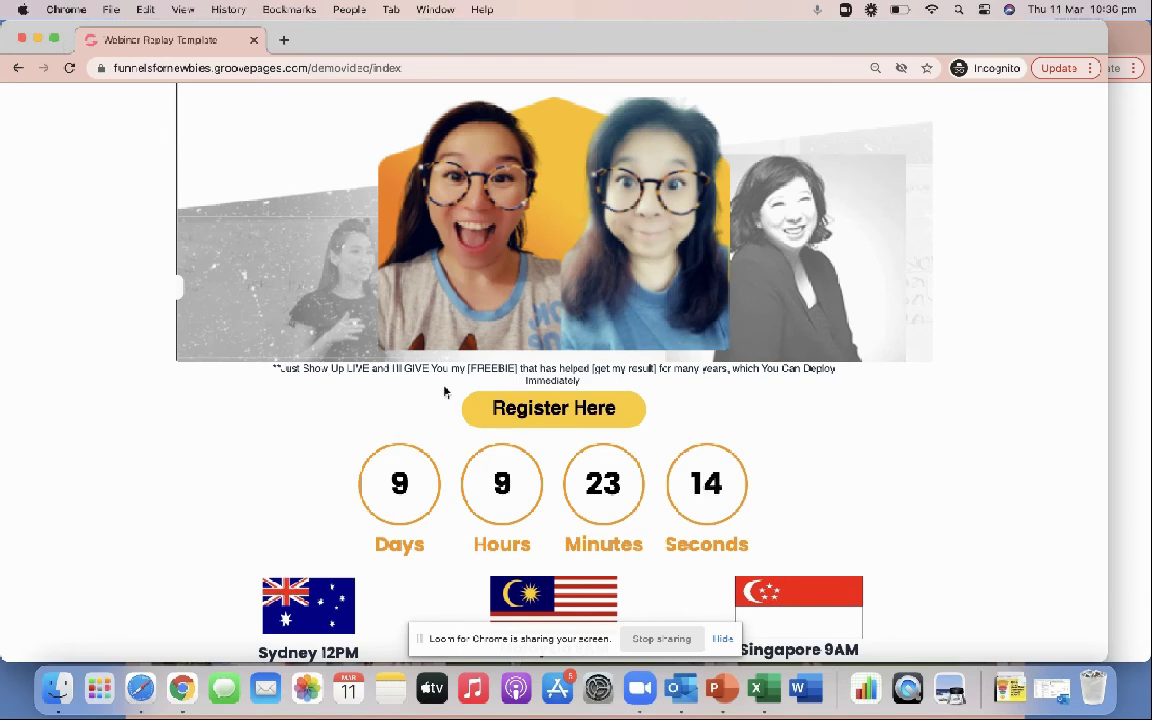
{"action": "left_click", "coordinate": [549, 410]}
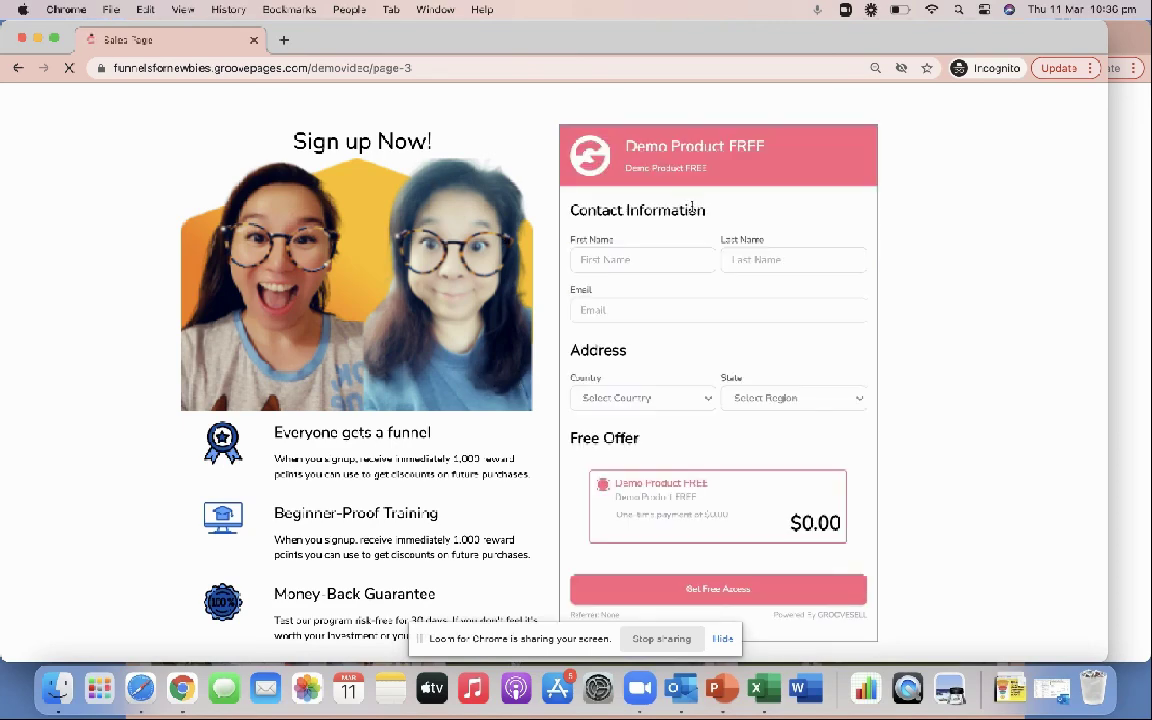
{"action": "scroll", "coordinate": [708, 317], "scroll_direction": "down", "scroll_amount": 3}
{"action": "scroll", "coordinate": [707, 376], "scroll_direction": "up", "scroll_amount": 3}
{"action": "scroll", "coordinate": [696, 510], "scroll_direction": "down", "scroll_amount": 1}
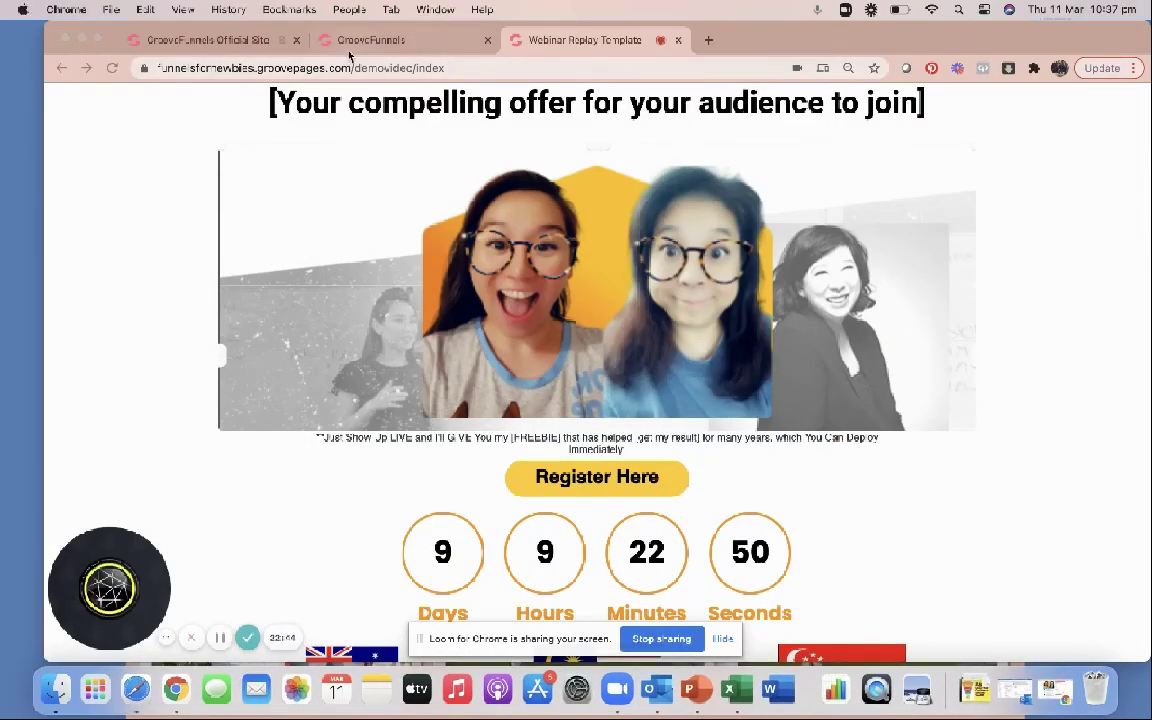
Return to the page builder, open the Thank you page, and display the site's list of pages.
{"action": "left_click", "coordinate": [340, 45]}
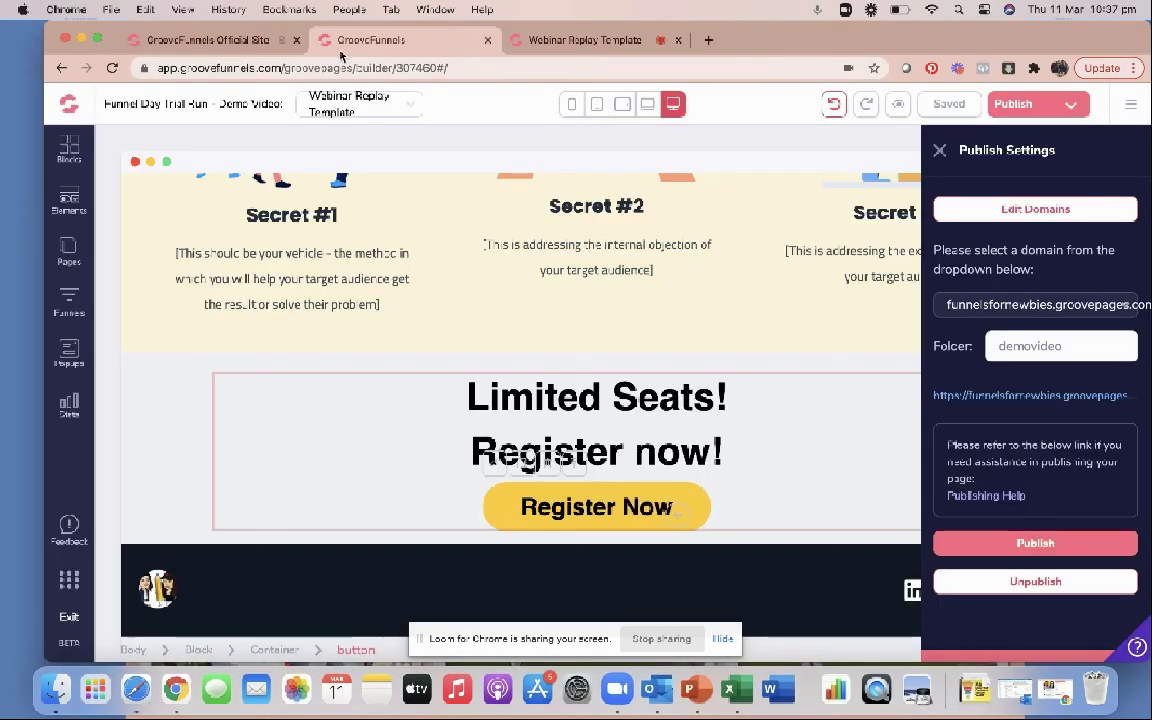
{"action": "left_click", "coordinate": [69, 252]}
{"action": "left_click", "coordinate": [150, 365]}
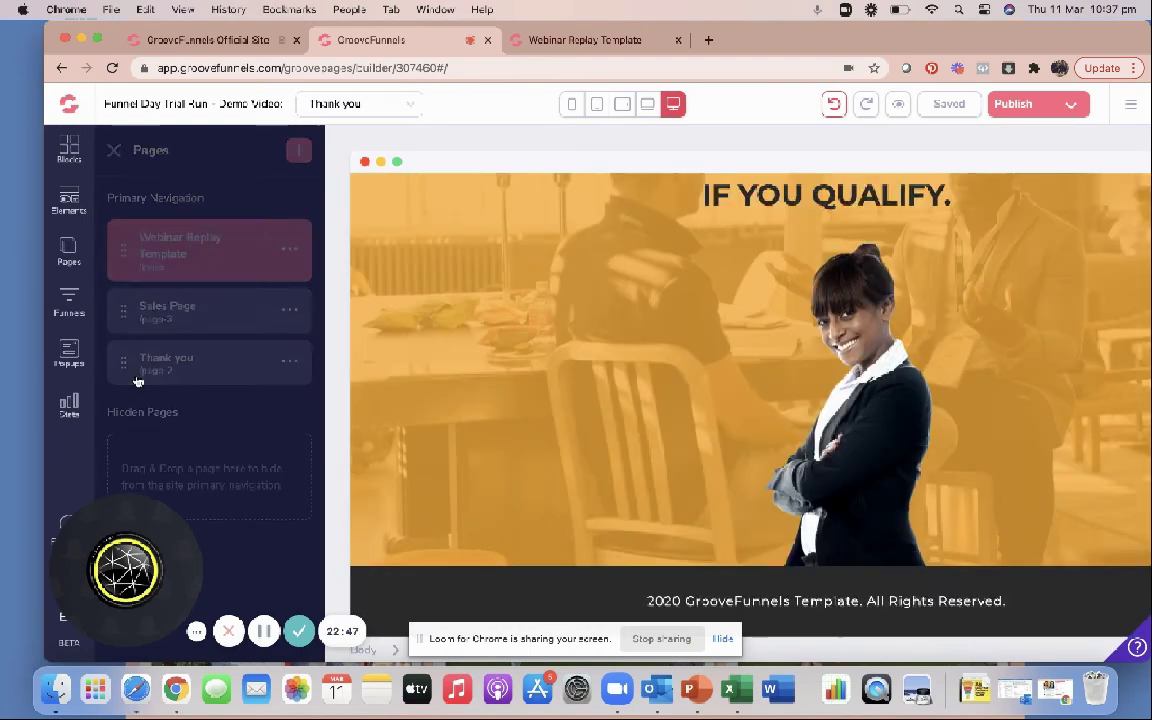
{"action": "left_click", "coordinate": [65, 250]}
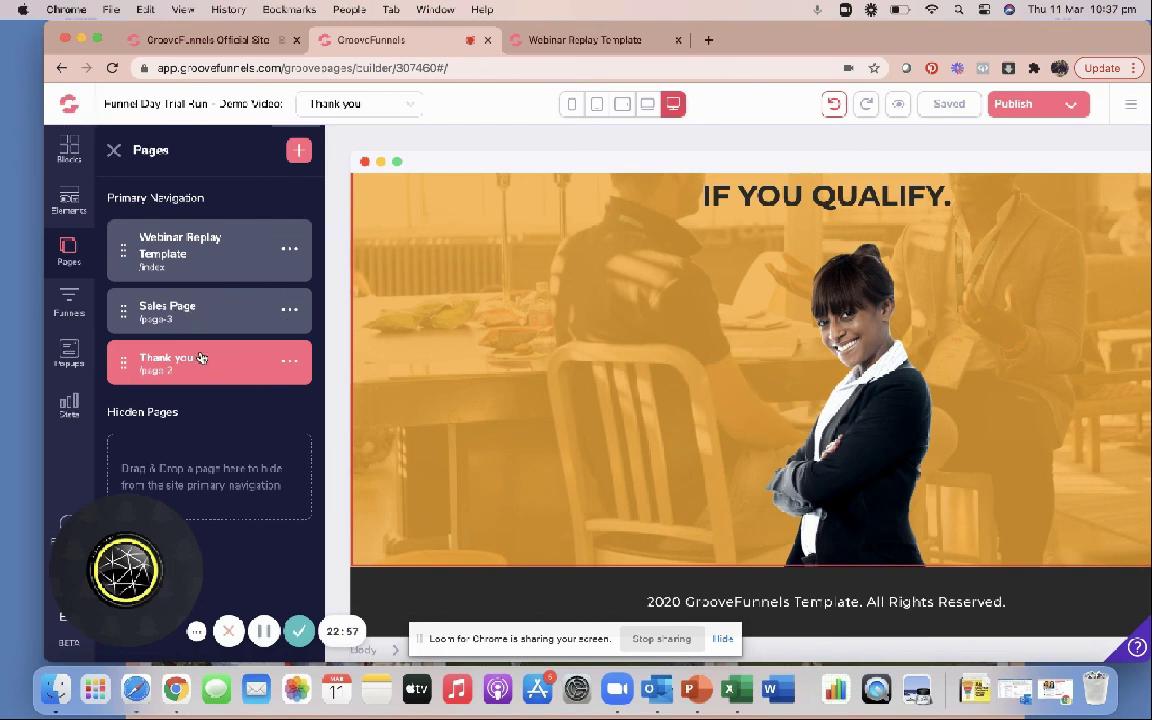
Switch back to the published Sales Page in the incognito window and review its Demo Product FREE order form.
{"action": "key", "text": "ctrl+Right"}
{"action": "scroll", "coordinate": [711, 515], "scroll_direction": "up", "scroll_amount": 2}
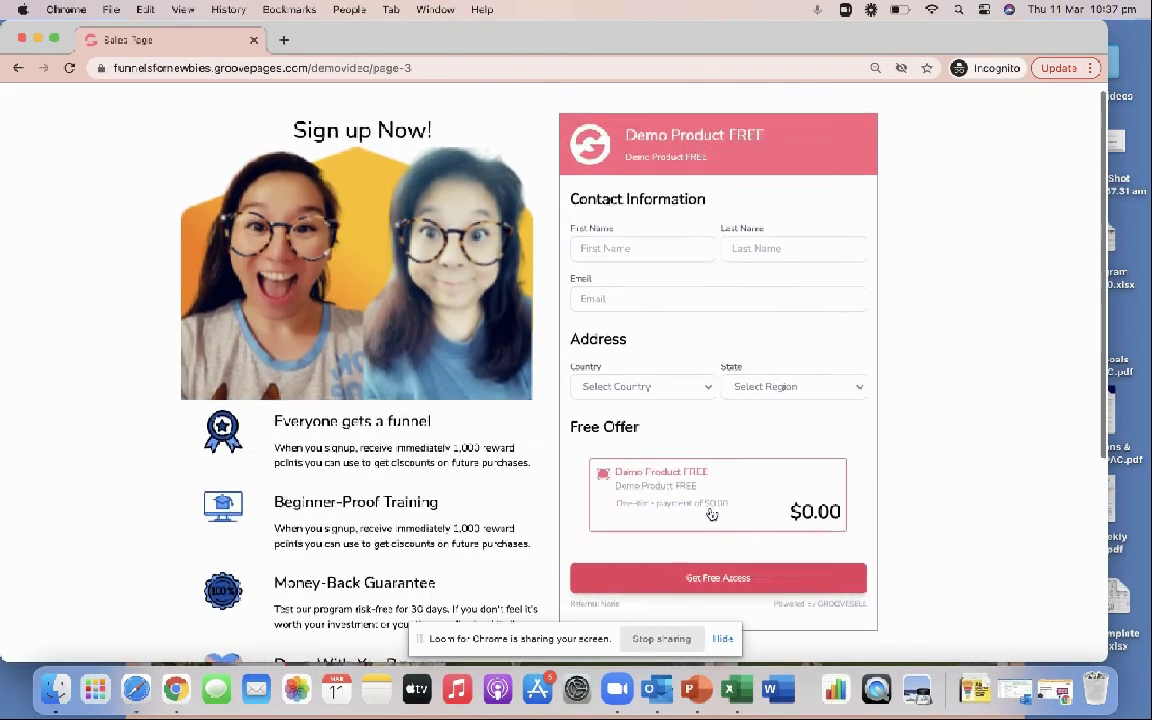